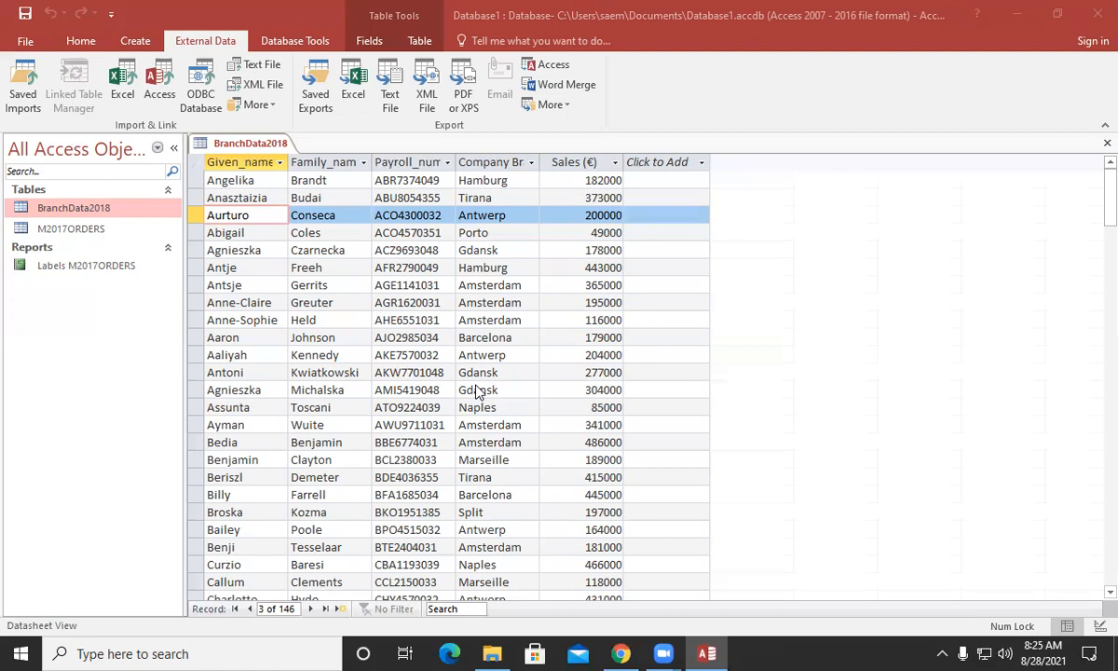
Open the Paint app
left_click(21, 653)
left_click(766, 456)
left_click(21, 653)
type("pa")
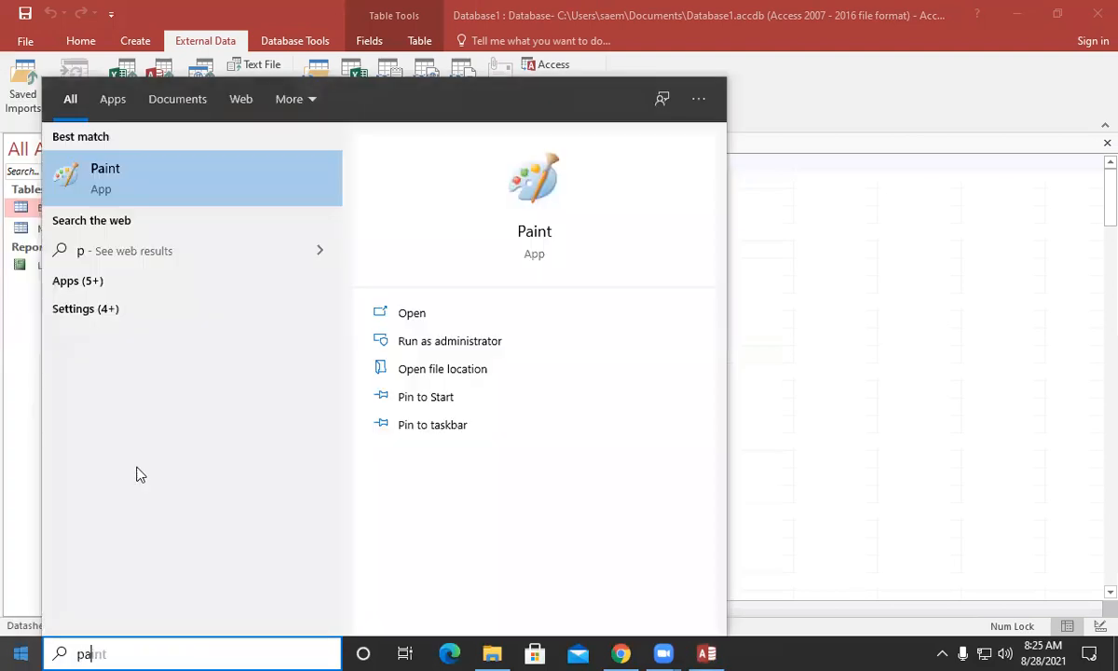
left_click(187, 179)
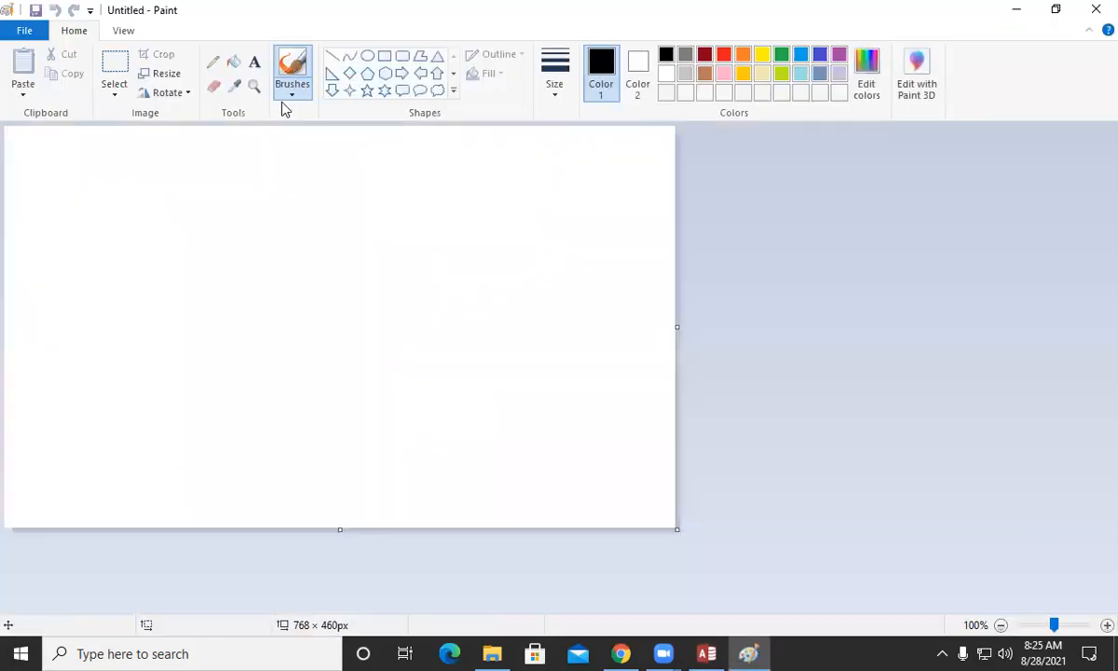
Set the Pencil tool to the thickest line size and sketch a narrow drop-down box with an arrow cell near the canvas top
left_click(214, 63)
left_click(550, 93)
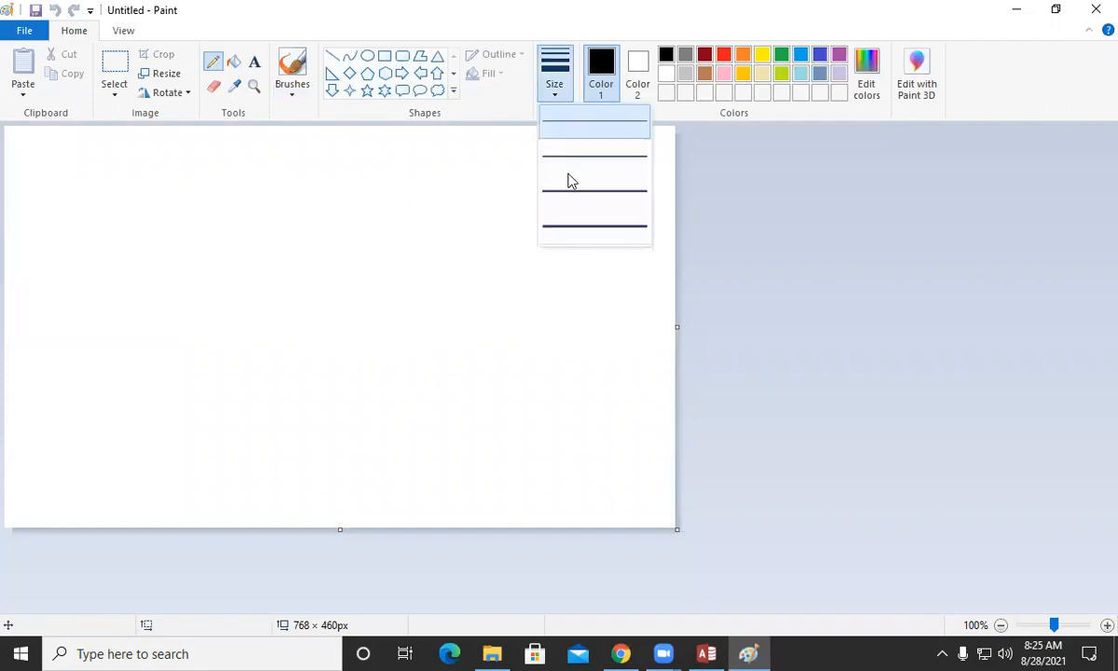
left_click(569, 224)
mouse_move(261, 201)
left_mouse_down()
mouse_move(377, 197)
mouse_move(368, 214)
mouse_move(253, 222)
left_mouse_up()
mouse_move(361, 205)
left_mouse_down()
mouse_move(362, 224)
mouse_move(365, 215)
left_mouse_up()
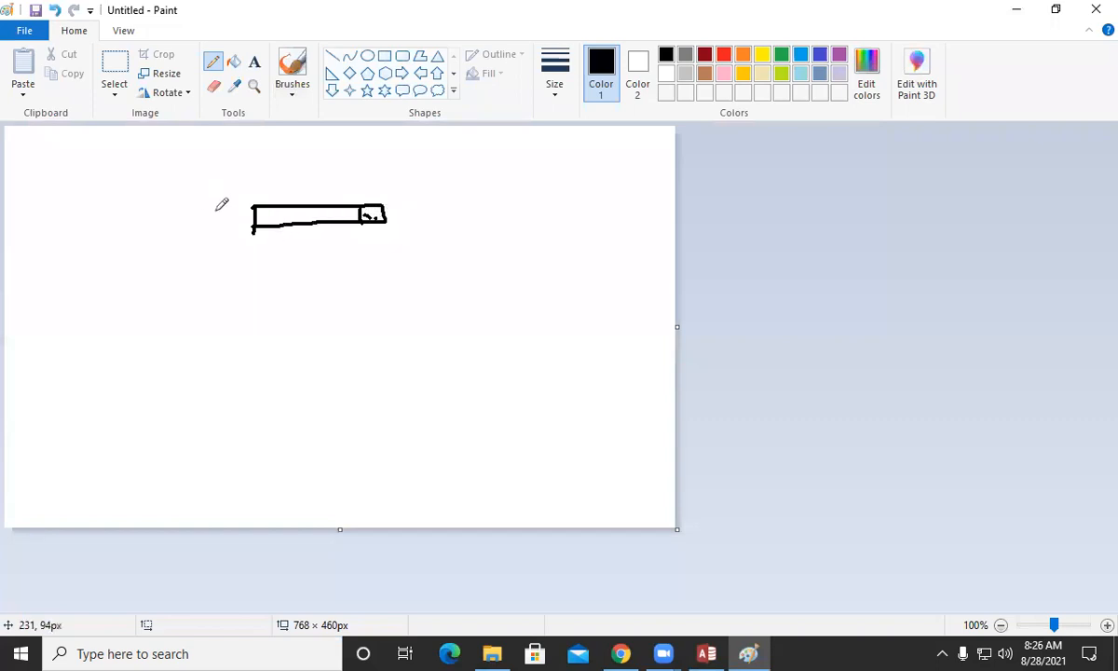
Sketch a label line beside the drop-down box and a large rectangular list frame beneath it
left_click_drag(136, 222, 222, 219)
left_click_drag(201, 258, 204, 364)
mouse_move(201, 258)
left_mouse_down()
mouse_move(392, 323)
mouse_move(307, 356)
mouse_move(203, 355)
left_mouse_up()
Fill the list frame with three rows of lines, marks and numbers, and sketch a button-shaped box below the frame
left_click_drag(234, 288, 310, 292)
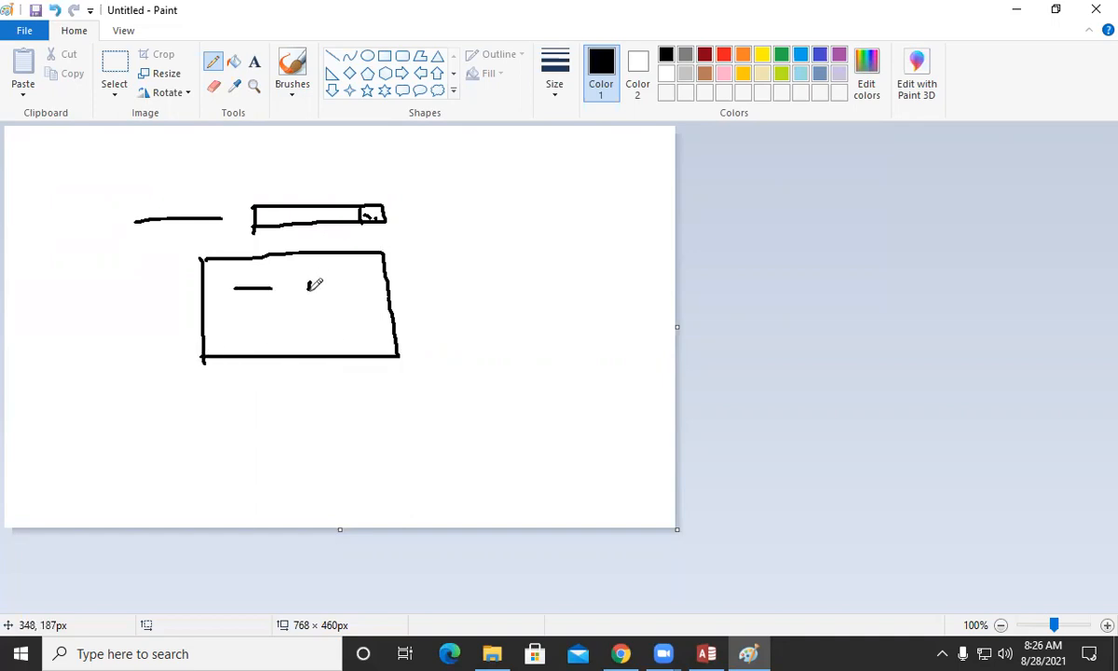
left_click_drag(239, 316, 292, 315)
left_click_drag(317, 314, 315, 320)
left_click_drag(243, 339, 321, 340)
mouse_move(339, 279)
left_mouse_down()
mouse_move(357, 292)
mouse_move(354, 324)
mouse_move(364, 319)
mouse_move(349, 341)
mouse_move(365, 340)
left_mouse_up()
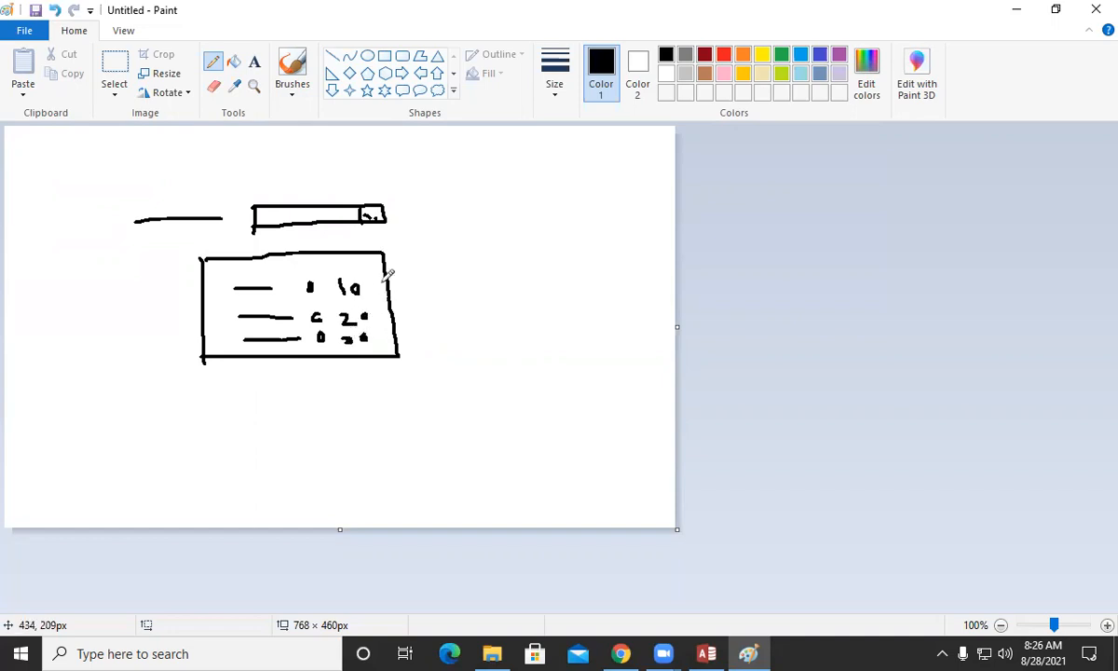
left_click_drag(318, 311, 318, 326)
mouse_move(279, 398)
left_mouse_down()
mouse_move(289, 429)
mouse_move(309, 422)
mouse_move(298, 425)
left_mouse_up()
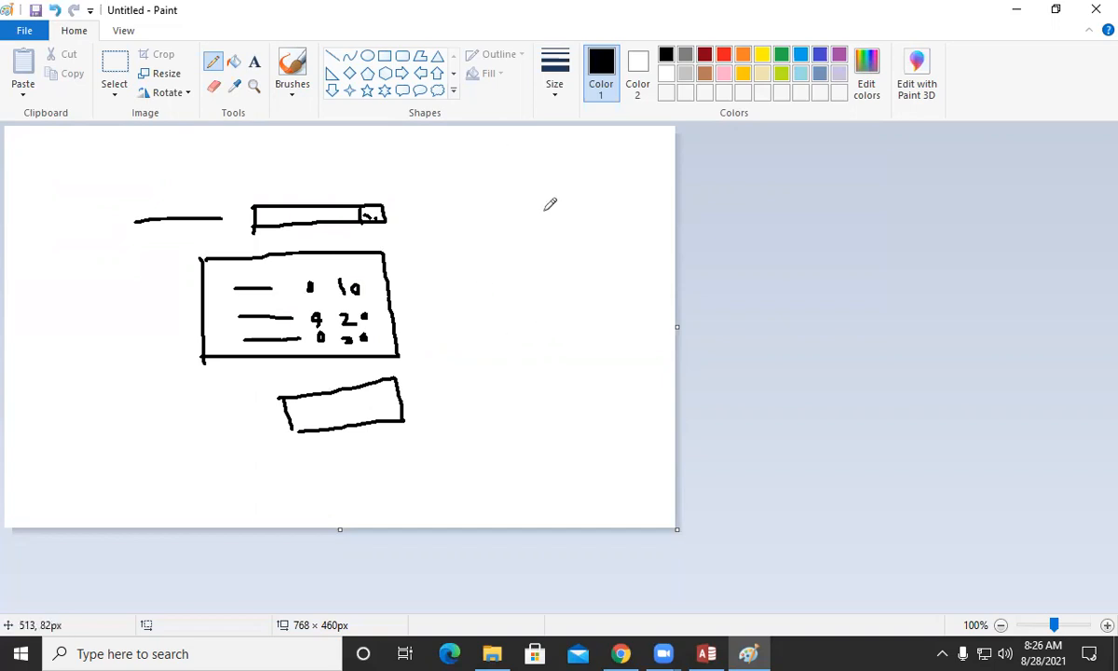
Sketch a tall page frame beside the form sketch, with short text lines, a curved arrow and a bracket inside it
left_click_drag(488, 209, 493, 341)
mouse_move(489, 205)
left_mouse_down()
mouse_move(641, 253)
mouse_move(495, 377)
left_mouse_up()
mouse_move(506, 240)
left_mouse_down()
mouse_move(552, 238)
mouse_move(545, 310)
left_mouse_up()
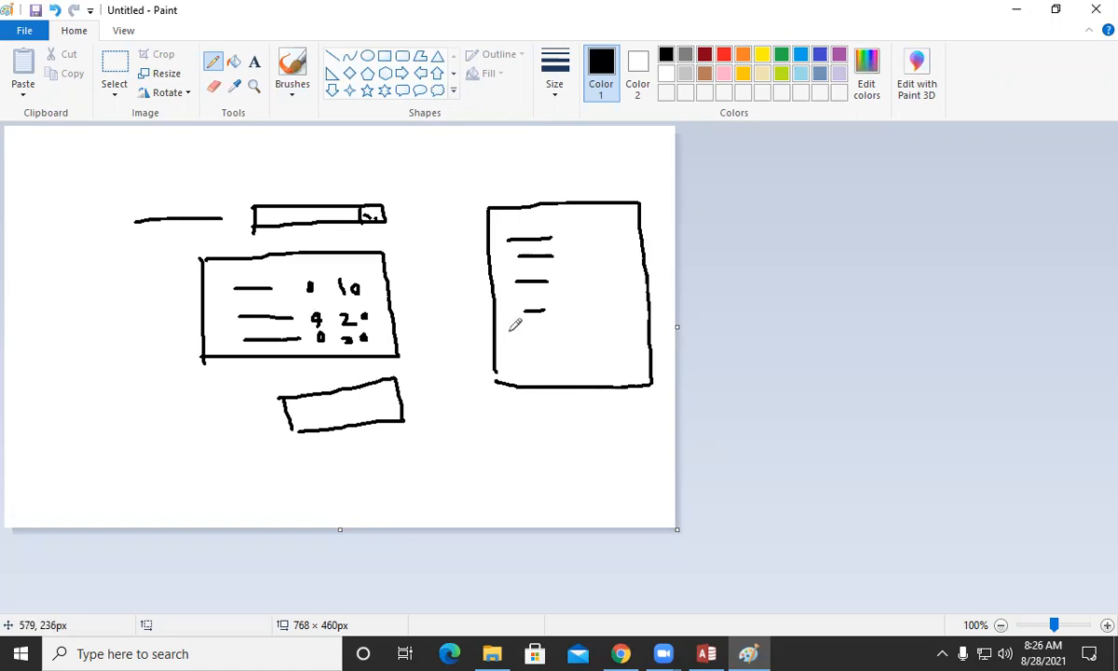
left_click_drag(520, 333, 587, 333)
mouse_move(519, 357)
left_mouse_down()
mouse_move(584, 357)
mouse_move(587, 297)
mouse_move(558, 284)
mouse_move(578, 285)
left_mouse_up()
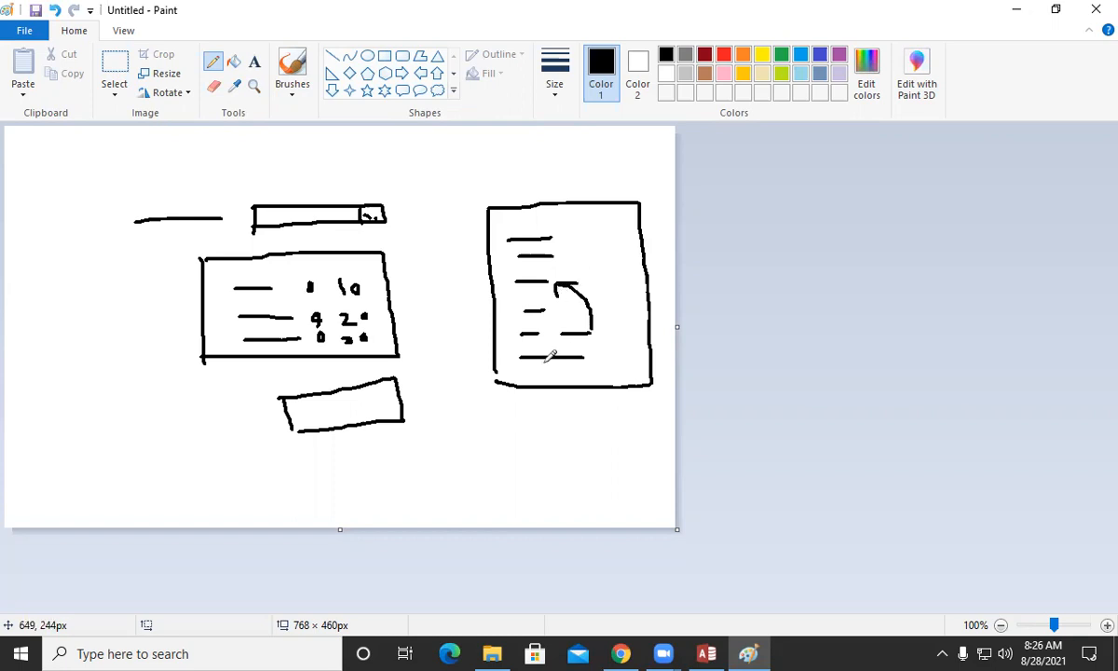
left_click_drag(507, 376, 522, 375)
left_click_drag(509, 327, 504, 364)
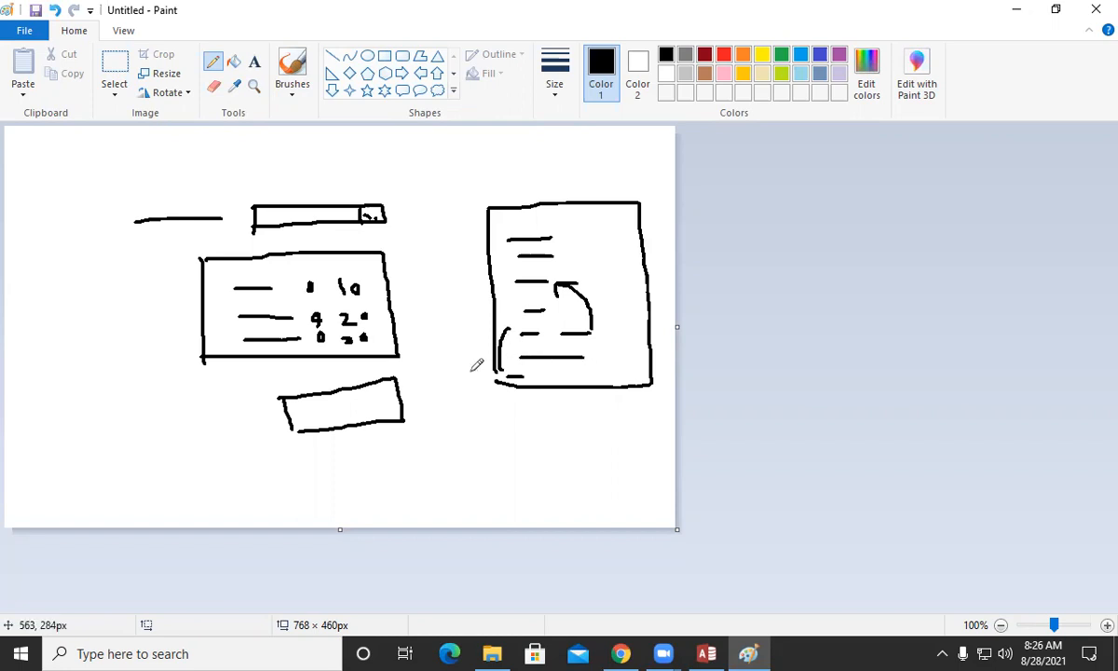
Draw a slanted divider between the two sketches, an arrow above the page and an arrow from the list frame to the divider
left_click_drag(463, 170, 494, 407)
mouse_move(519, 169)
left_mouse_down()
mouse_move(559, 160)
mouse_move(560, 175)
left_mouse_up()
mouse_move(388, 281)
left_mouse_down()
mouse_move(469, 286)
mouse_move(457, 295)
left_mouse_up()
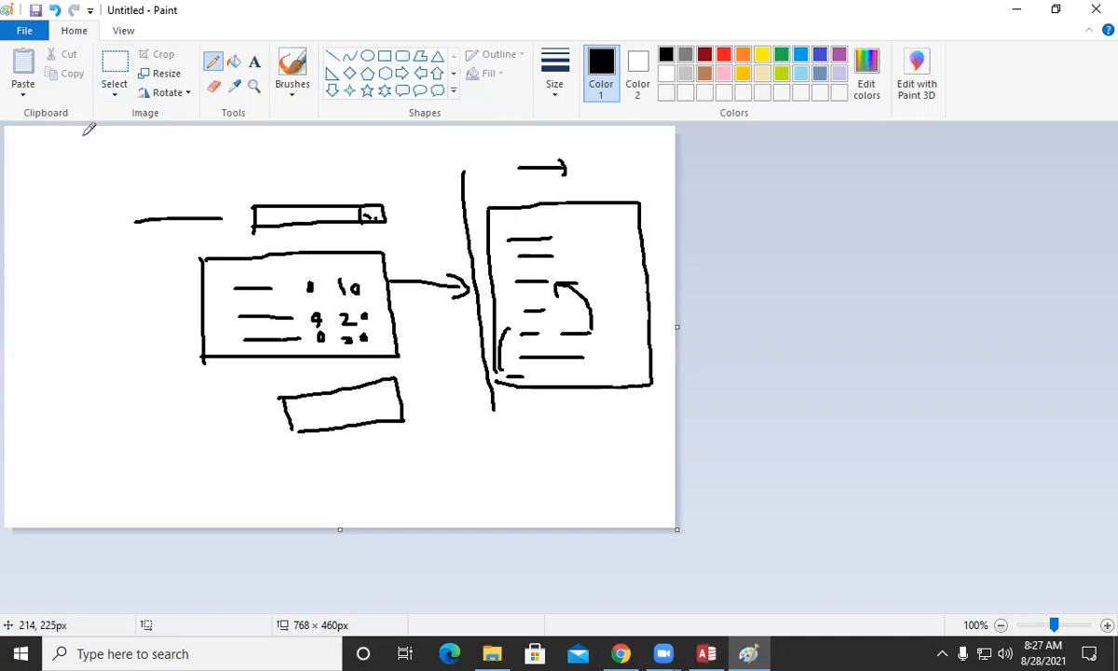
Start a new blank drawing, discarding the current sketch without saving
left_click(23, 84)
left_click(24, 31)
left_click(34, 65)
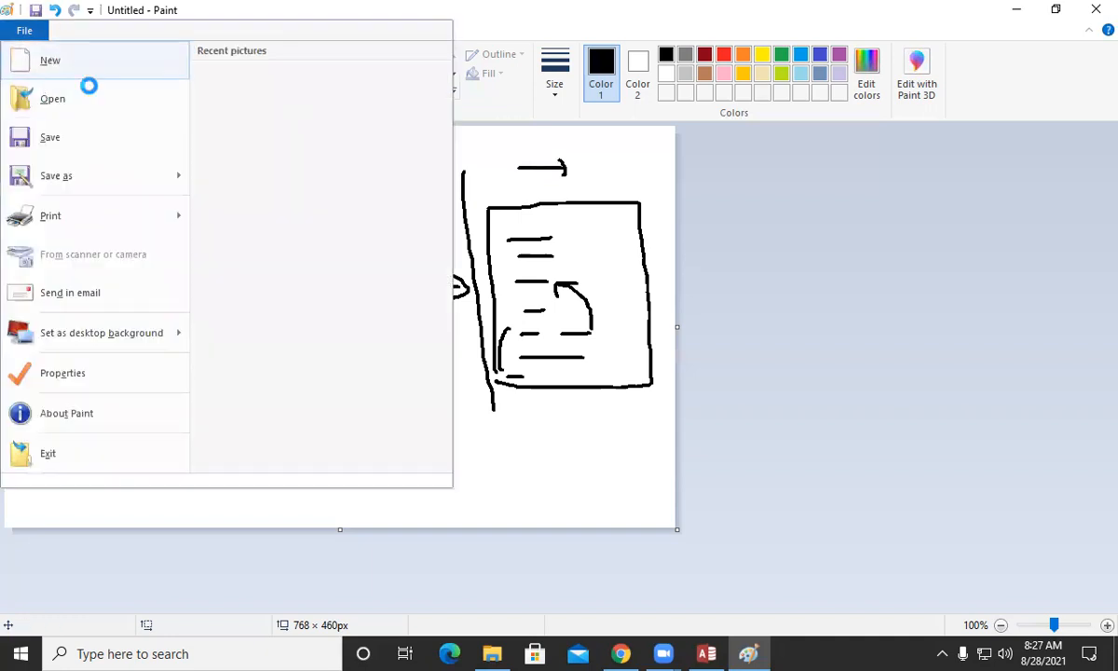
left_click(570, 325)
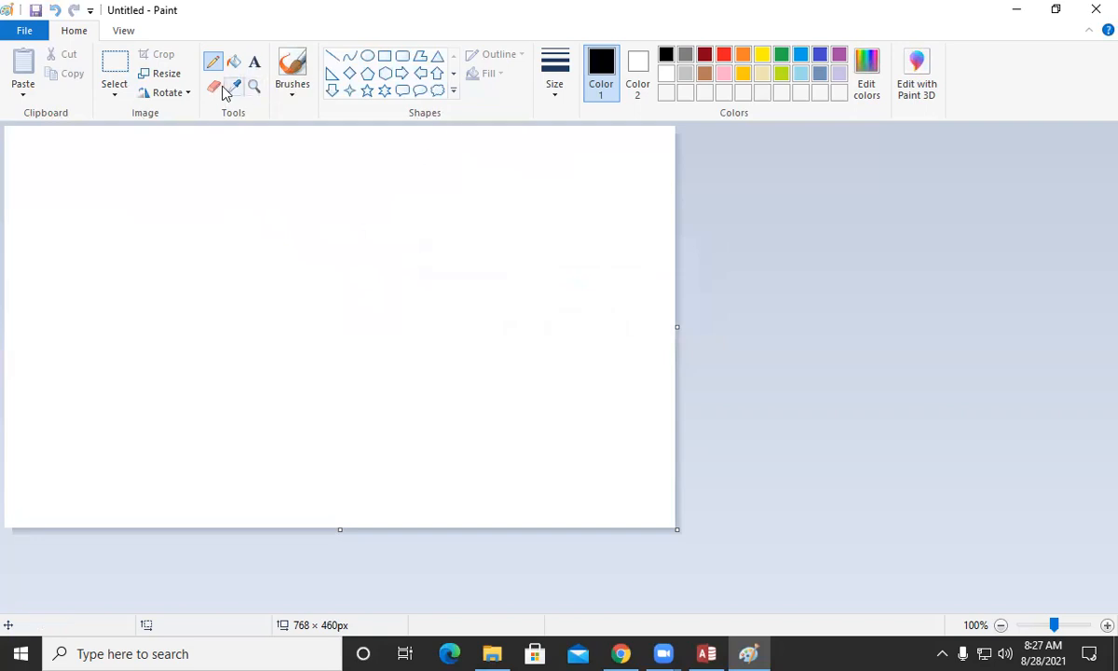
Sketch a wide box with a smaller box below it, an arrow pointing away from the smaller box and a curved stroke above the arrow
left_click(559, 89)
left_click(239, 244)
mouse_move(261, 209)
left_mouse_down()
mouse_move(262, 183)
mouse_move(392, 199)
mouse_move(265, 199)
left_mouse_up()
mouse_move(298, 287)
left_mouse_down()
mouse_move(298, 267)
mouse_move(369, 275)
mouse_move(288, 284)
left_mouse_up()
mouse_move(419, 285)
left_mouse_down()
mouse_move(511, 280)
mouse_move(481, 296)
left_mouse_up()
left_click(527, 235)
left_click_drag(590, 213, 635, 156)
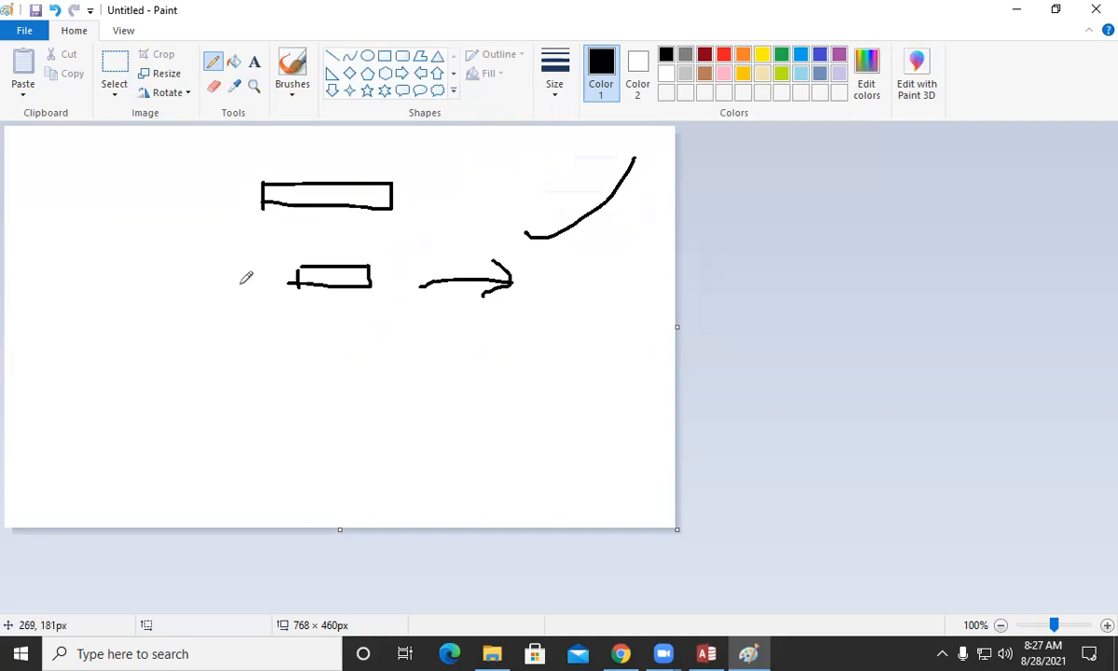
Draw a curve down to a large list frame below the boxes and fill the frame with three bulleted lines
mouse_move(286, 229)
left_mouse_down()
mouse_move(240, 351)
mouse_move(272, 409)
left_mouse_up()
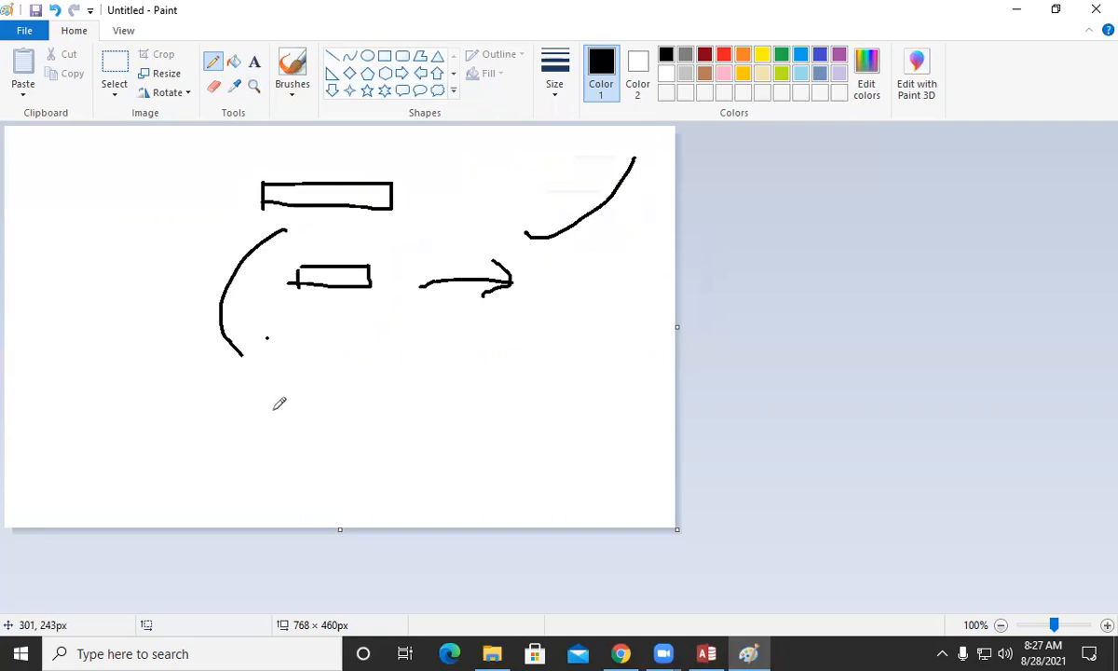
mouse_move(275, 341)
left_mouse_down()
mouse_move(396, 416)
mouse_move(280, 432)
mouse_move(268, 402)
left_mouse_up()
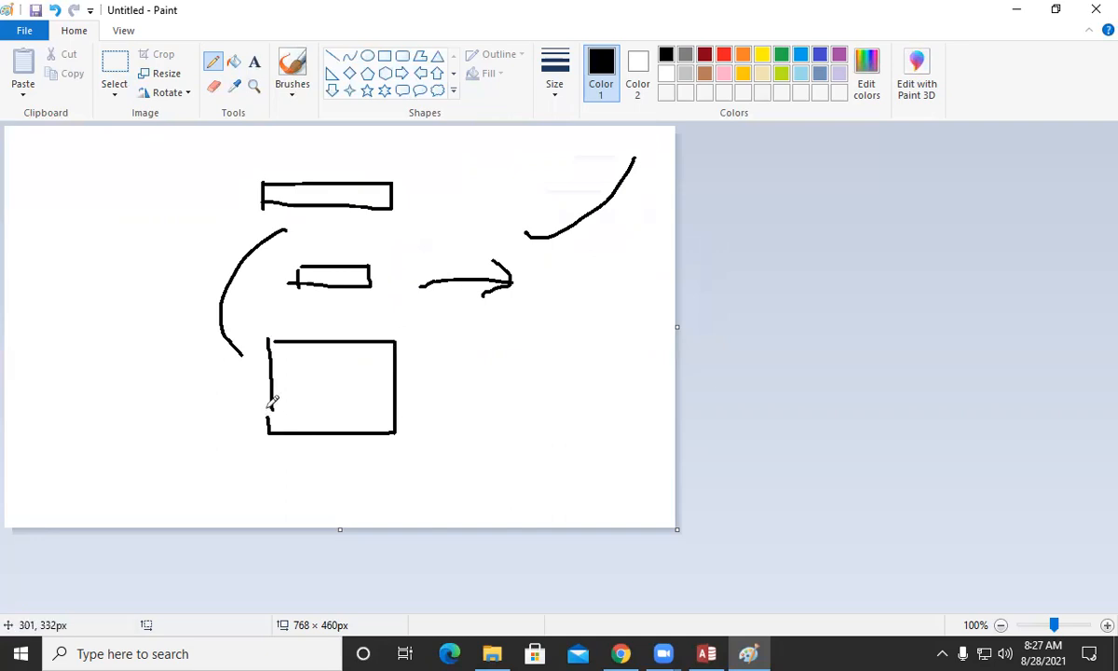
left_click(307, 366)
left_click(306, 389)
left_click(305, 413)
mouse_move(307, 366)
left_mouse_down()
mouse_move(359, 367)
mouse_move(339, 392)
mouse_move(357, 391)
mouse_move(352, 412)
left_mouse_up()
Draw a vertical divider with three lines beyond it, and arrows from the list frame's bullets to those lines
left_click_drag(144, 203, 136, 439)
left_click_drag(31, 308, 95, 315)
left_click_drag(31, 346, 98, 347)
left_click_drag(41, 393, 103, 393)
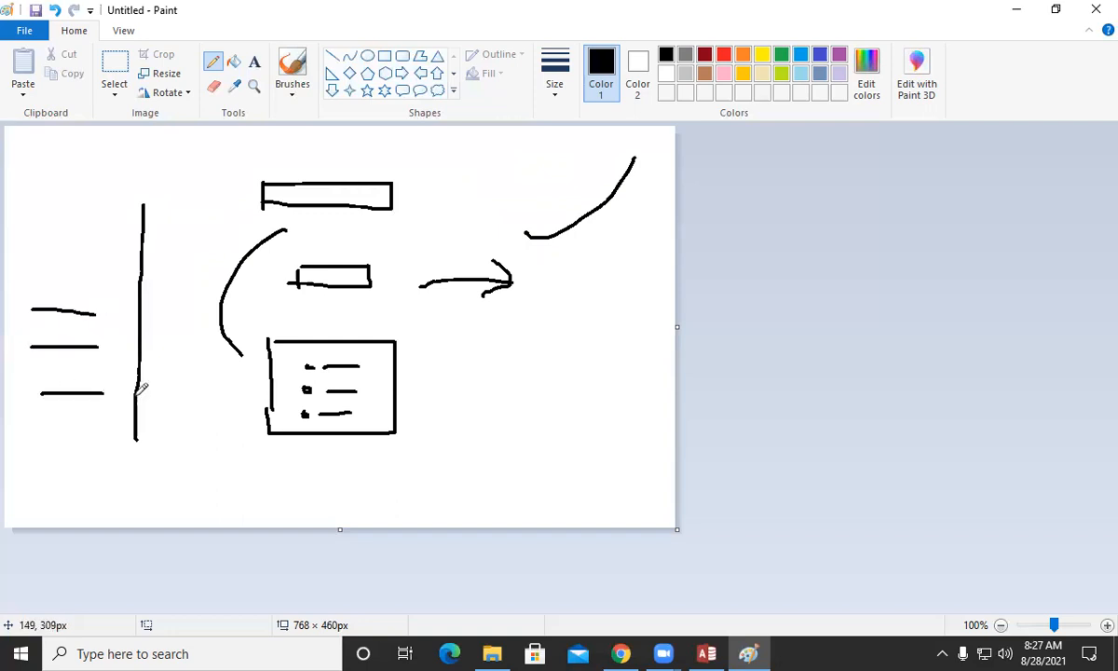
mouse_move(309, 364)
left_mouse_down()
mouse_move(321, 373)
mouse_move(245, 361)
mouse_move(112, 312)
mouse_move(122, 322)
left_mouse_up()
mouse_move(292, 388)
left_mouse_down()
mouse_move(117, 342)
mouse_move(123, 356)
left_mouse_up()
mouse_move(294, 421)
left_mouse_down()
mouse_move(130, 361)
mouse_move(116, 373)
mouse_move(112, 344)
mouse_move(131, 354)
left_mouse_up()
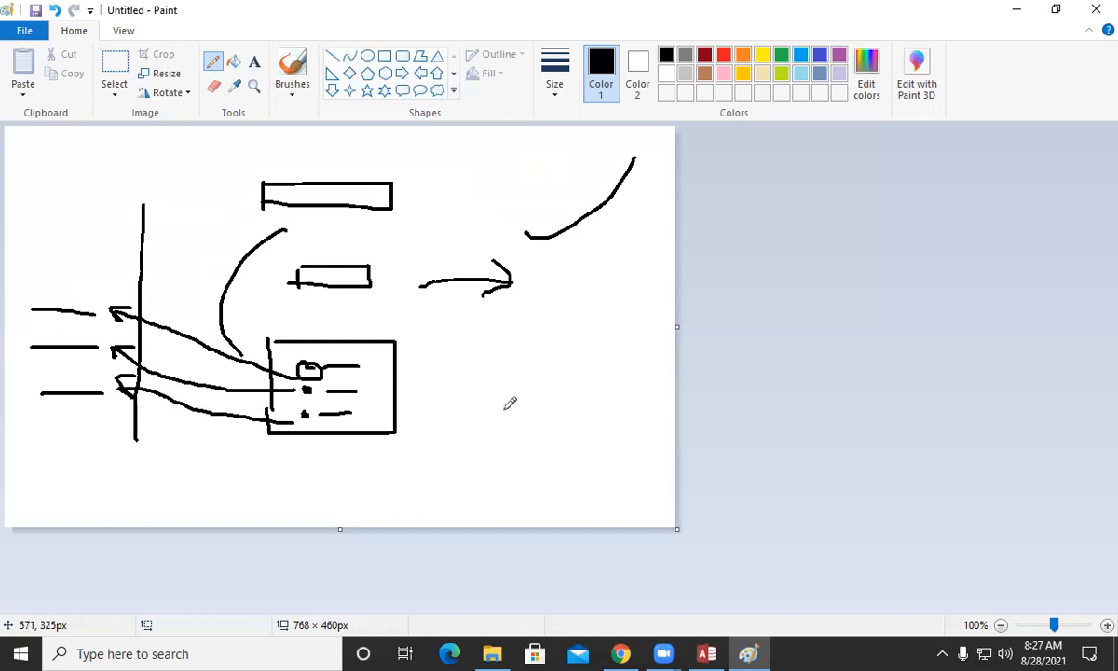
Sketch a button box below the list frame, link it to the handwritten word Macro, and add arrows from Macro and the button
mouse_move(352, 486)
left_mouse_down()
mouse_move(352, 466)
mouse_move(429, 477)
mouse_move(354, 475)
left_mouse_up()
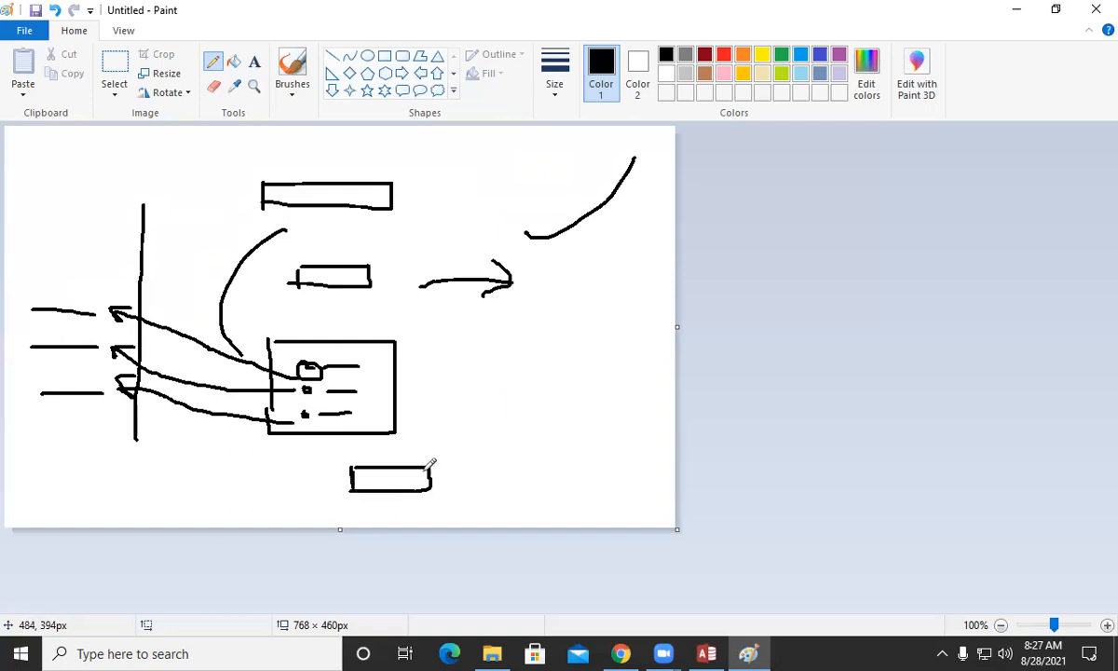
mouse_move(428, 472)
left_mouse_down()
mouse_move(503, 434)
mouse_move(493, 420)
mouse_move(505, 400)
mouse_move(519, 416)
mouse_move(526, 400)
mouse_move(537, 409)
mouse_move(594, 392)
mouse_move(591, 401)
left_mouse_up()
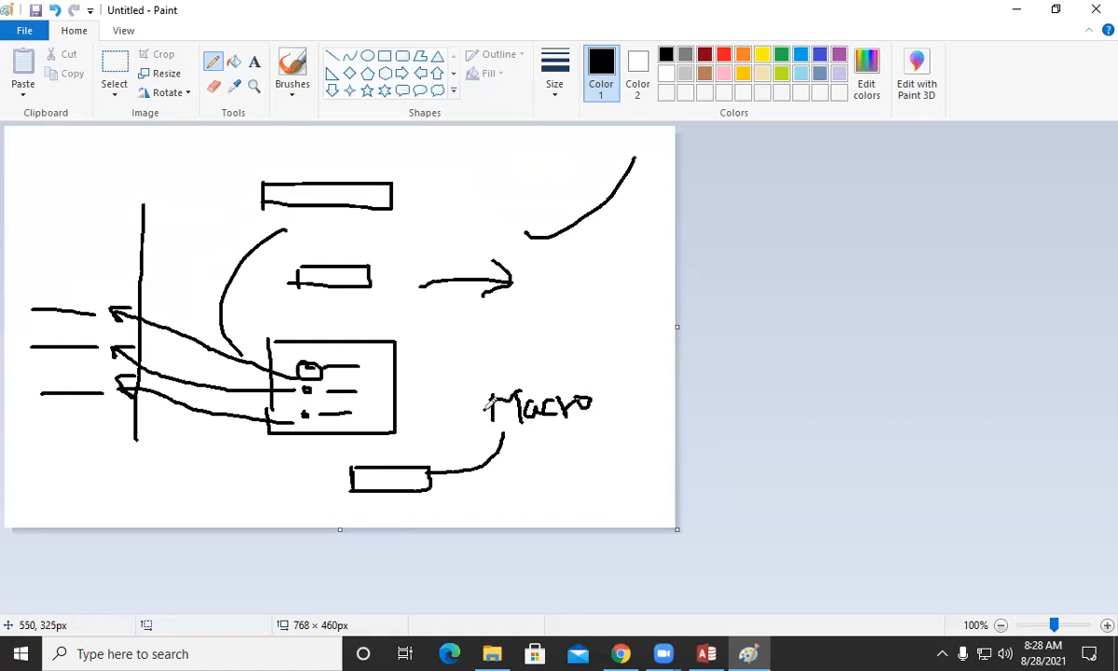
mouse_move(487, 403)
left_mouse_down()
mouse_move(395, 437)
mouse_move(217, 443)
mouse_move(172, 424)
mouse_move(198, 411)
left_mouse_up()
left_click_drag(145, 296, 162, 426)
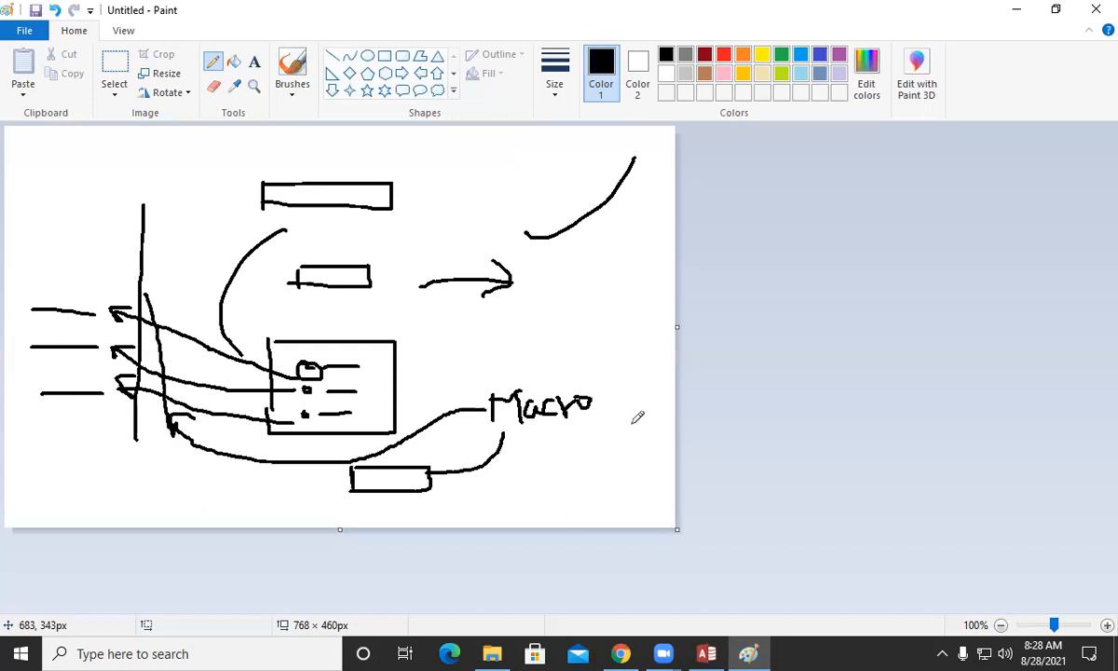
mouse_move(432, 487)
left_mouse_down()
mouse_move(466, 498)
mouse_move(482, 488)
left_mouse_up()
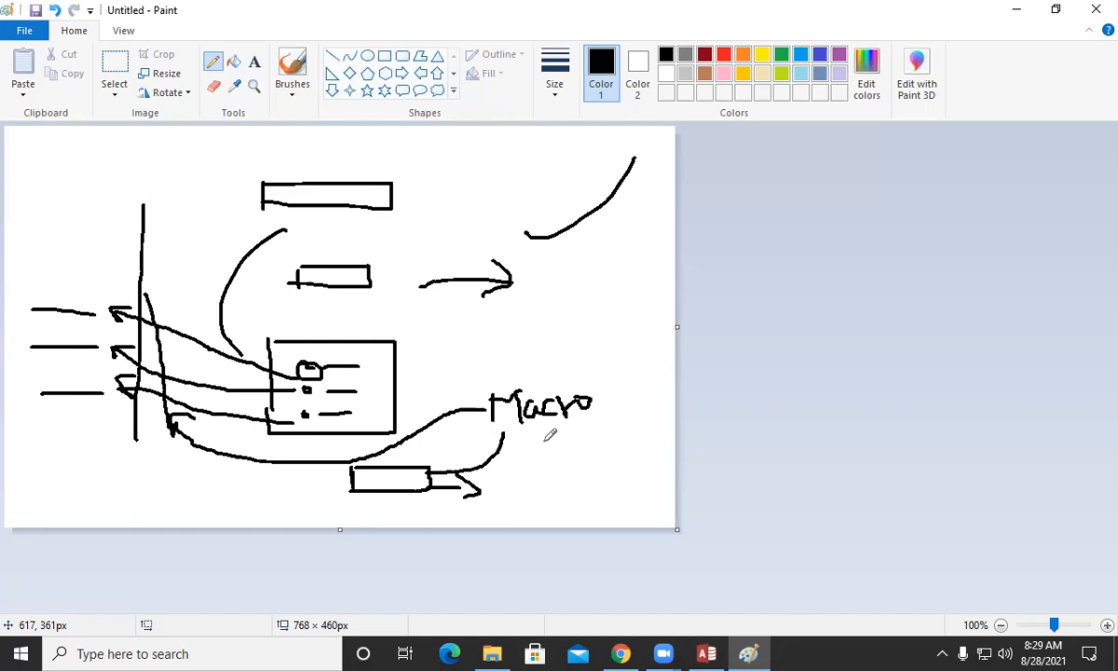
Close Paint without saving the drawing, and close the BranchData2018 table in Access
left_click(1095, 9)
left_click(587, 328)
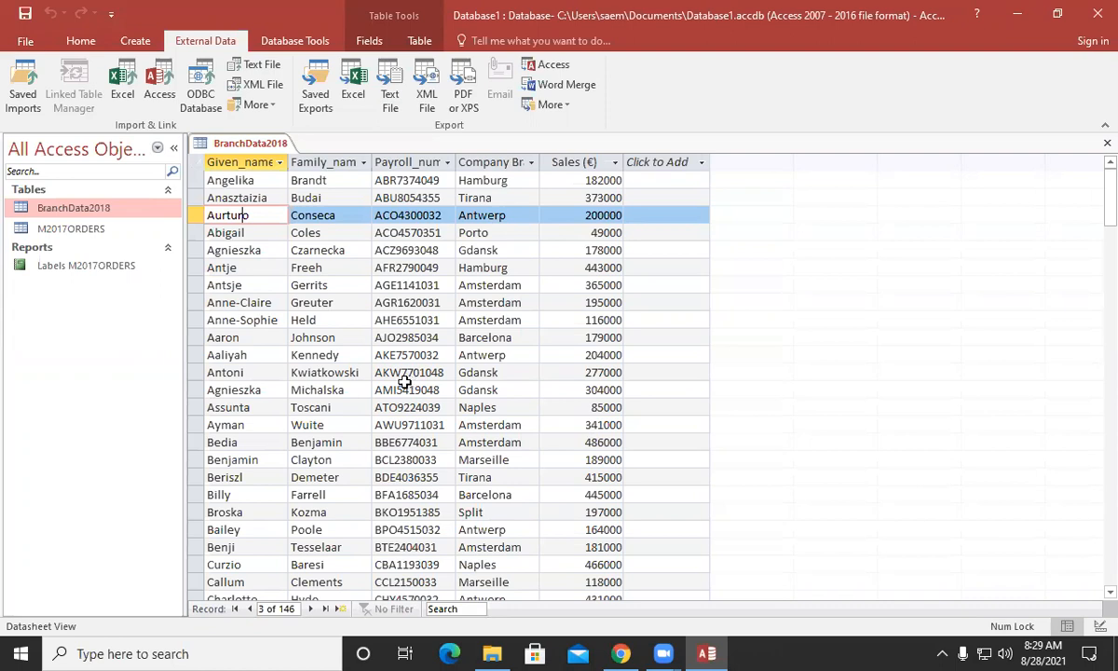
left_click(1107, 142)
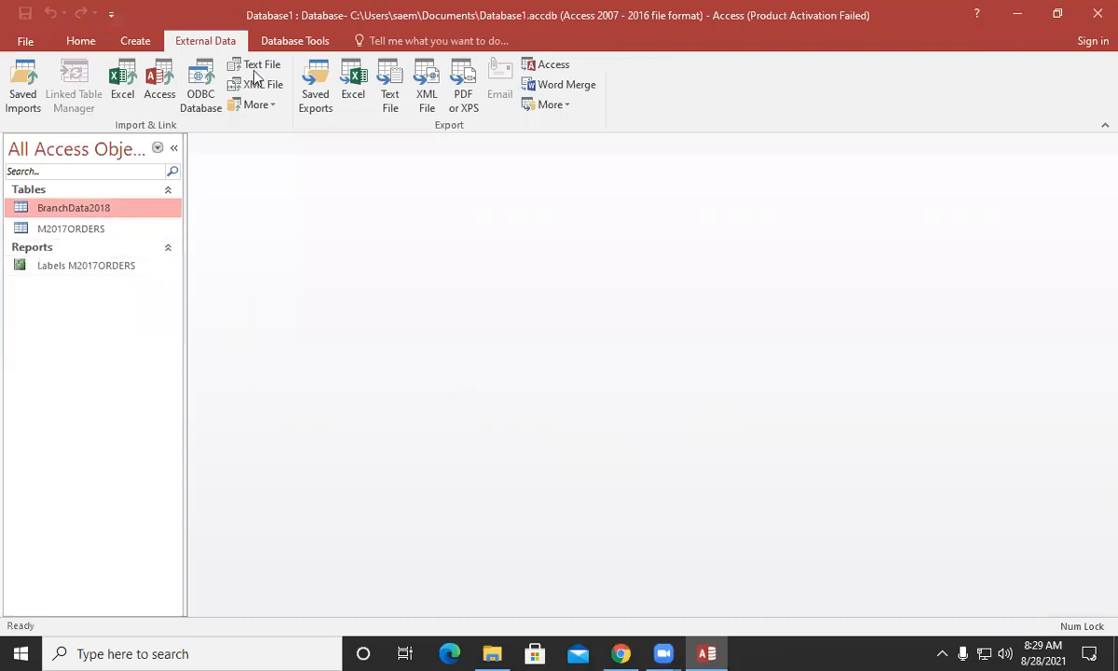
Create a blank form and switch it to Design View
left_click(138, 43)
left_click(377, 93)
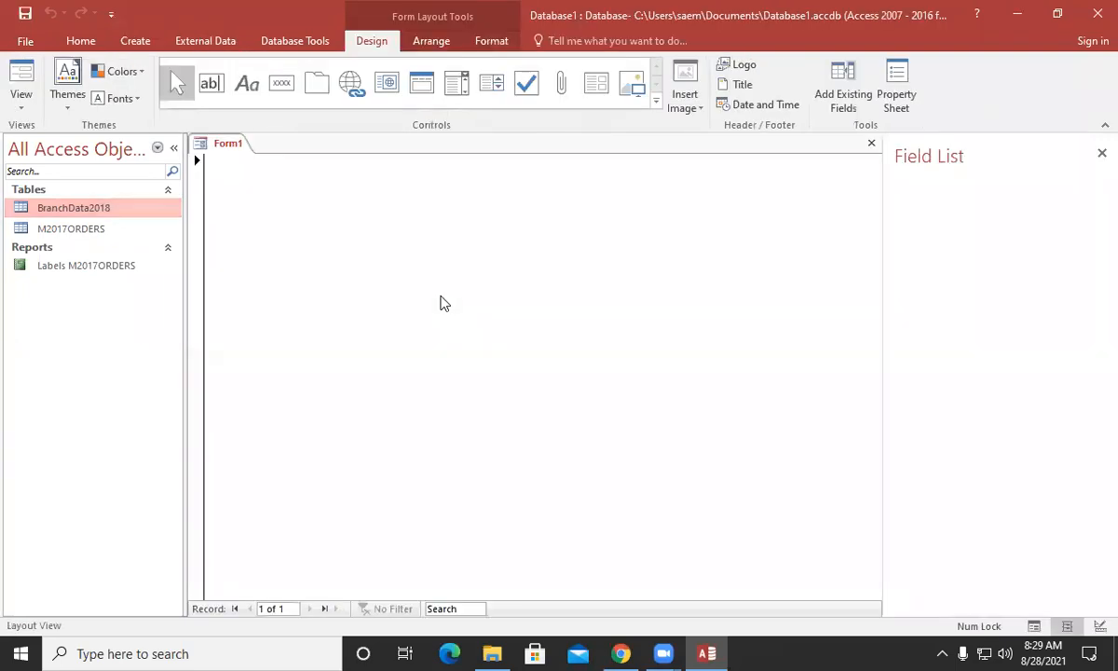
left_click(30, 106)
left_click(33, 214)
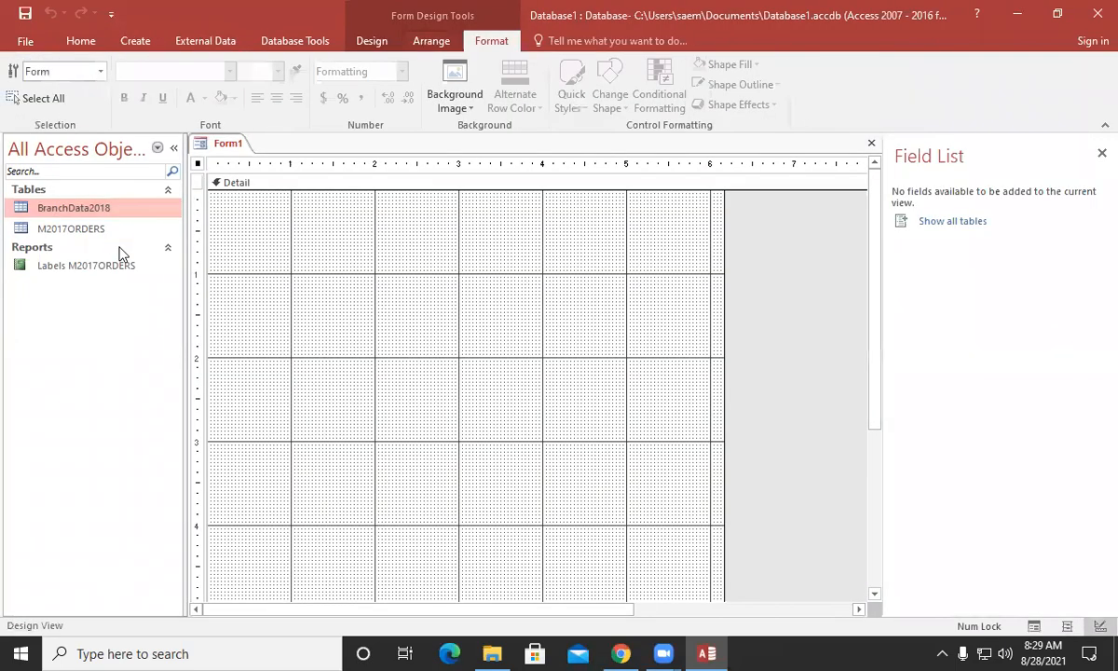
Draw a combo box about 1.75 inches wide in the upper part of the form's Detail section
left_click(440, 20)
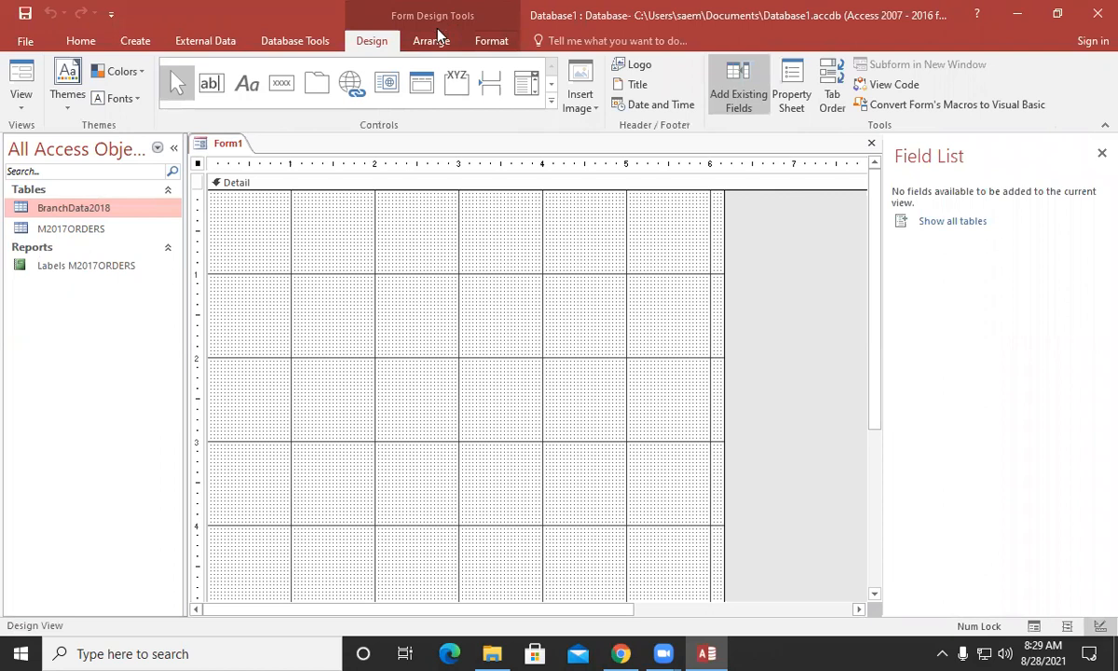
left_click(528, 93)
left_click_drag(394, 245, 541, 266)
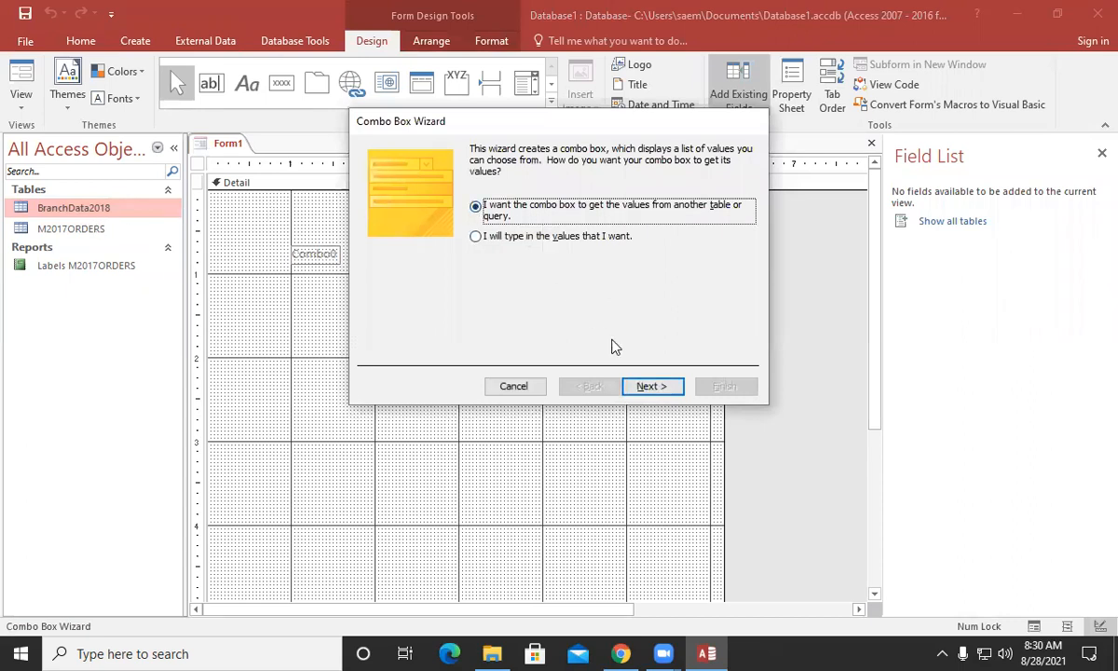
Complete the Combo Box Wizard with values from another table, using the Payroll_number field of BranchData2018 and the default column width
left_click(642, 389)
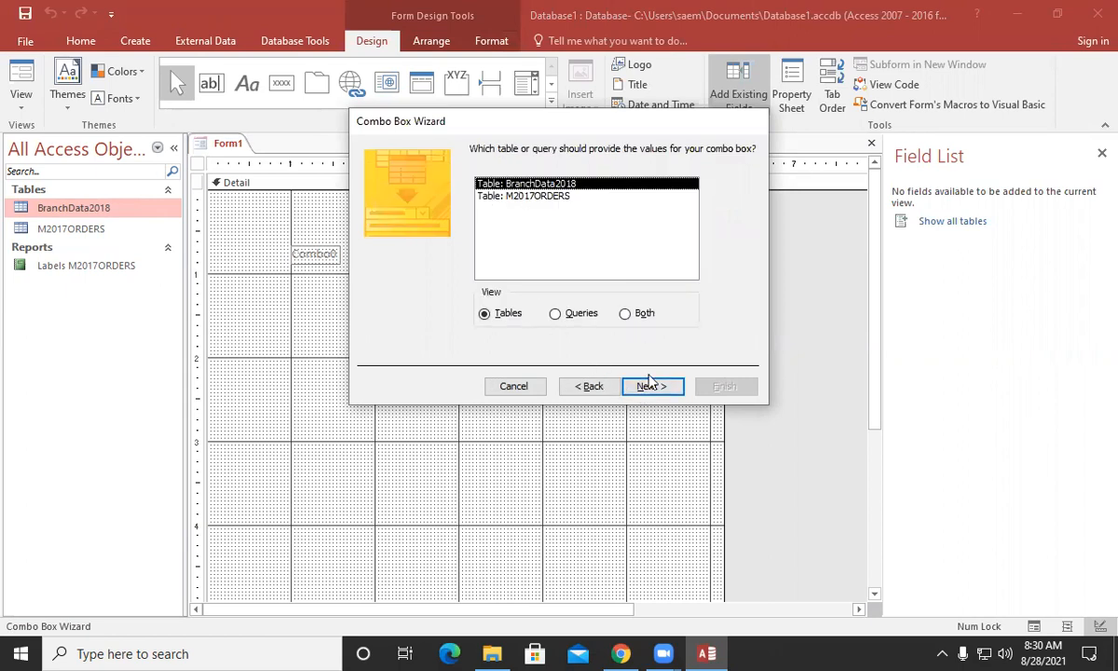
left_click(650, 387)
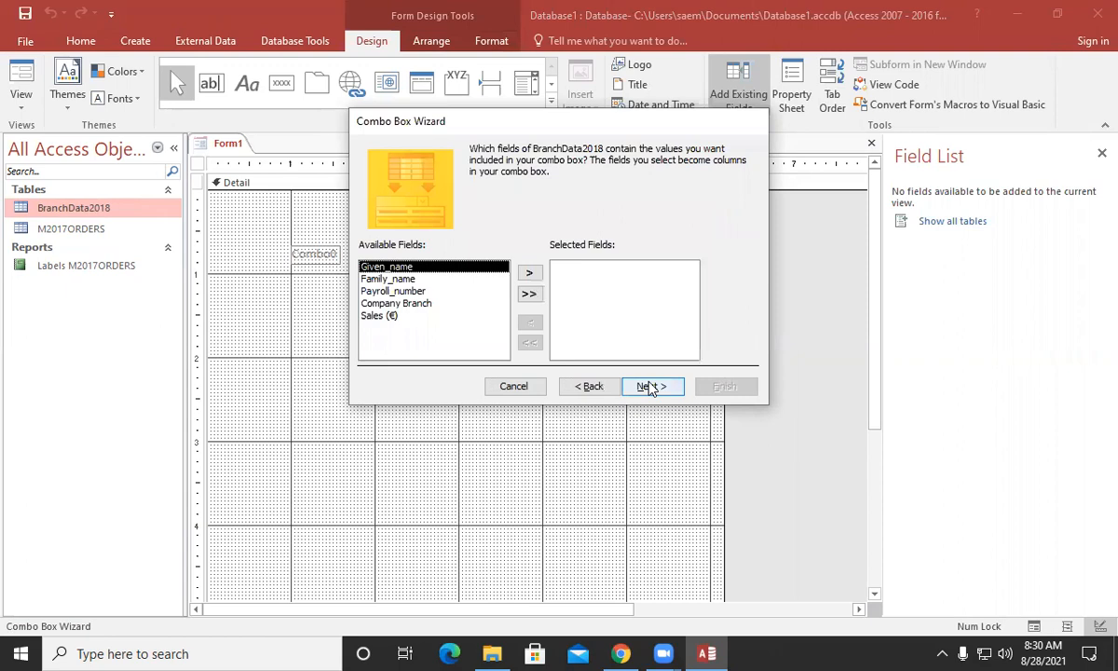
left_click(437, 291)
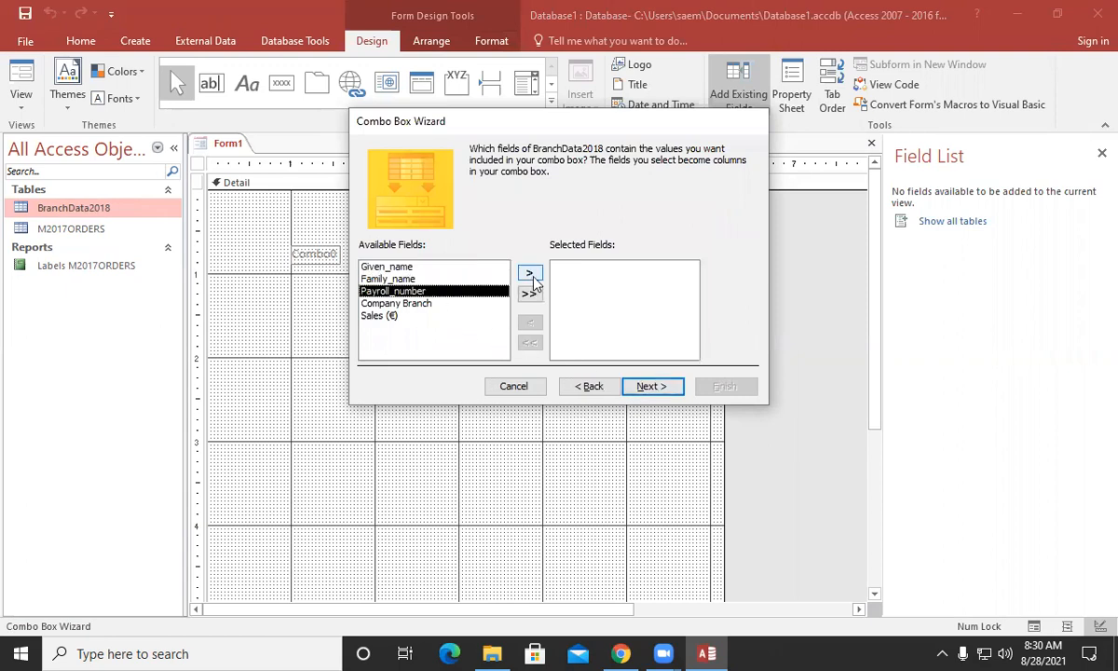
left_click(529, 273)
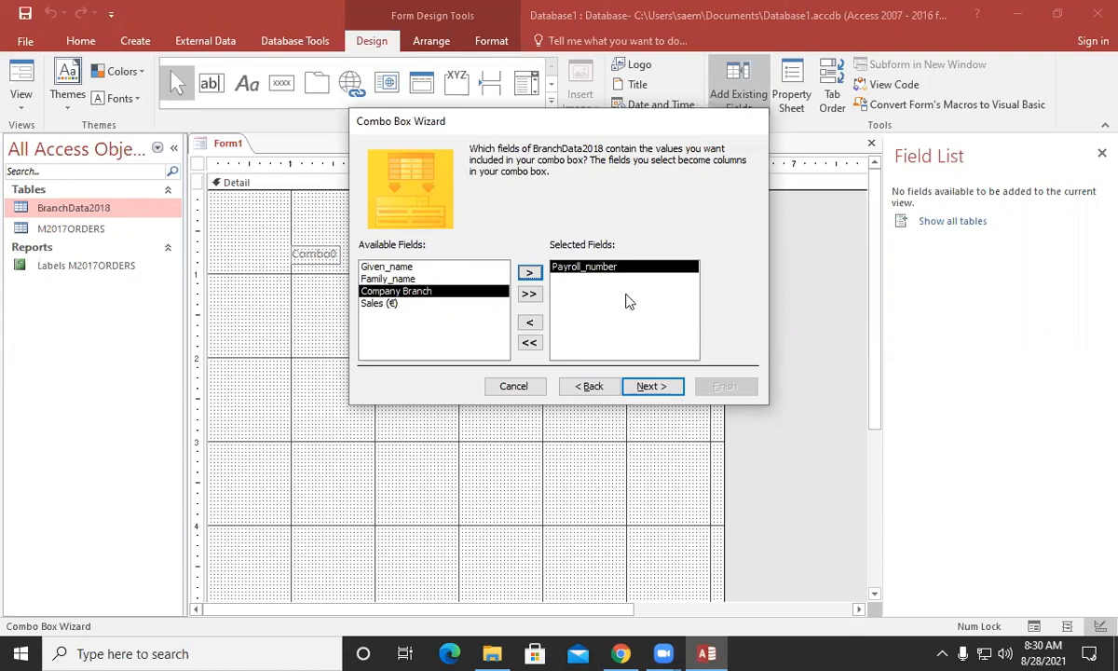
left_click(655, 390)
left_click(652, 387)
left_click(655, 388)
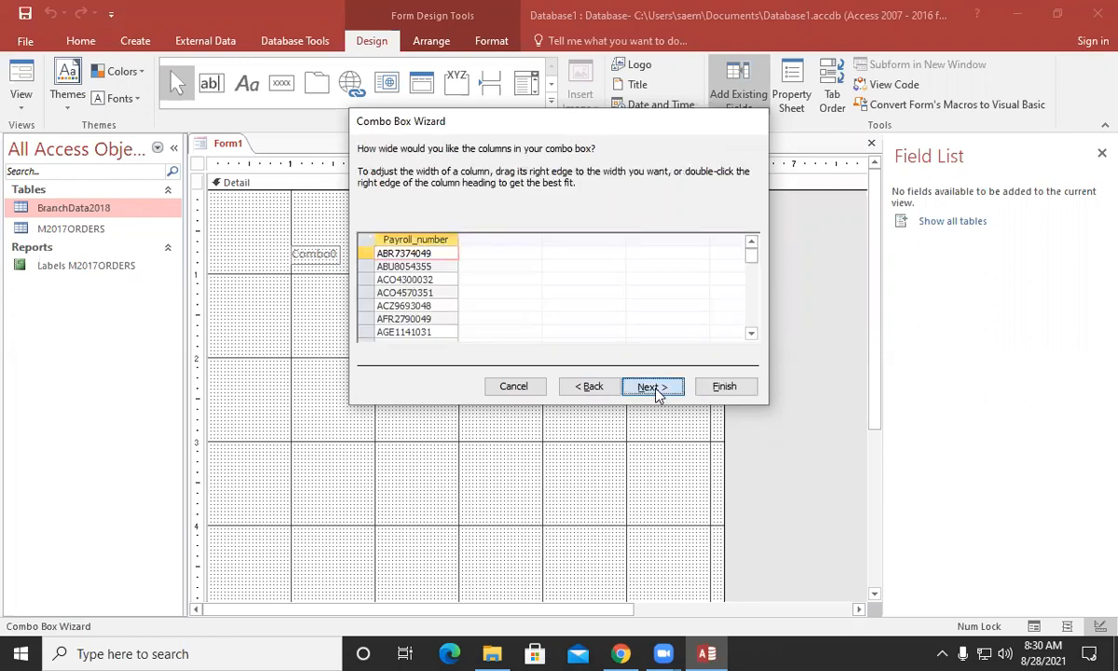
left_click(723, 386)
Test the Payroll_number combo box in Form View by choosing entries from its list, and return the form to Design View
left_click(20, 104)
left_click(58, 132)
left_click(527, 220)
scroll(476, 391, "down", 2)
left_click(468, 353)
left_click(527, 217)
left_click(447, 394)
left_click(29, 110)
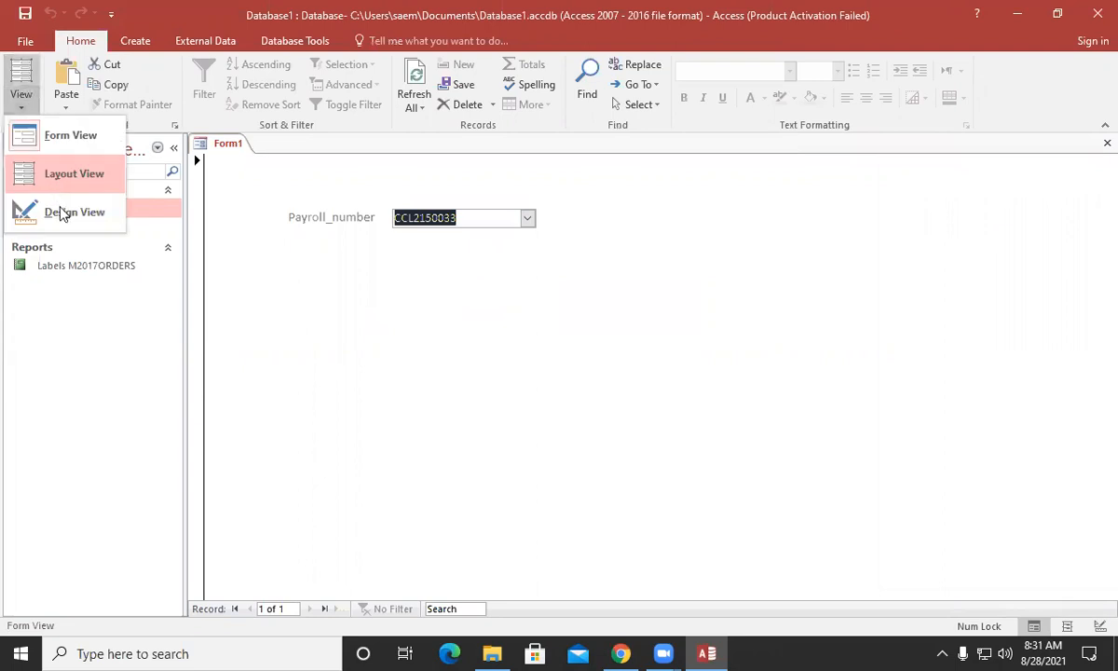
left_click(59, 213)
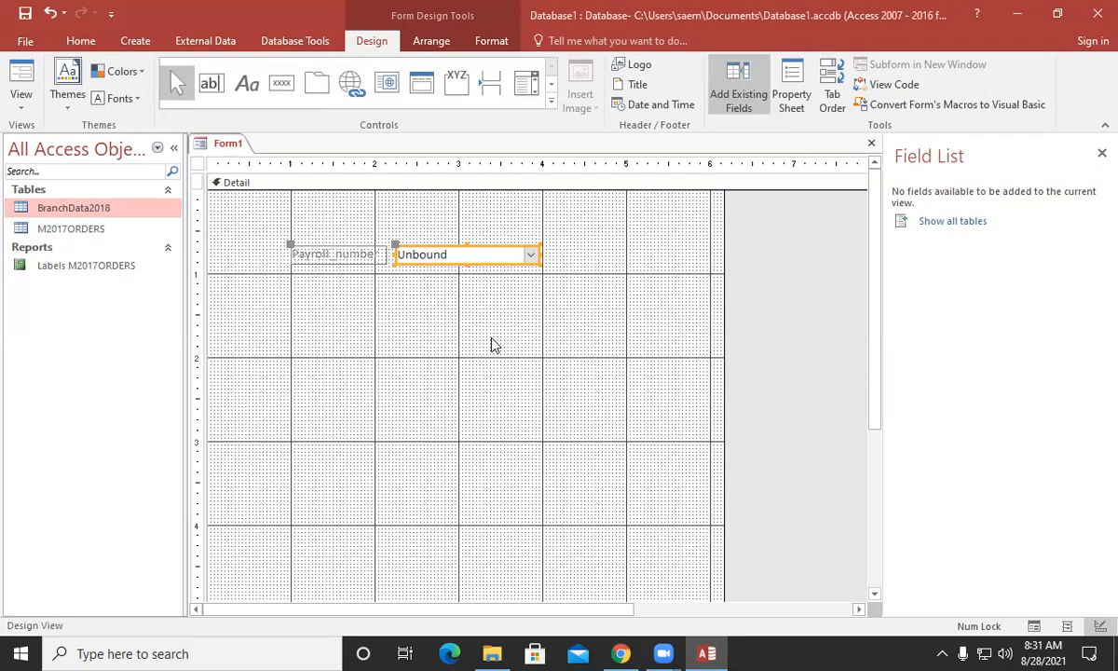
Save the form as Form1 and check the Payroll_number combo box's properties
left_click(25, 14)
left_click(561, 260)
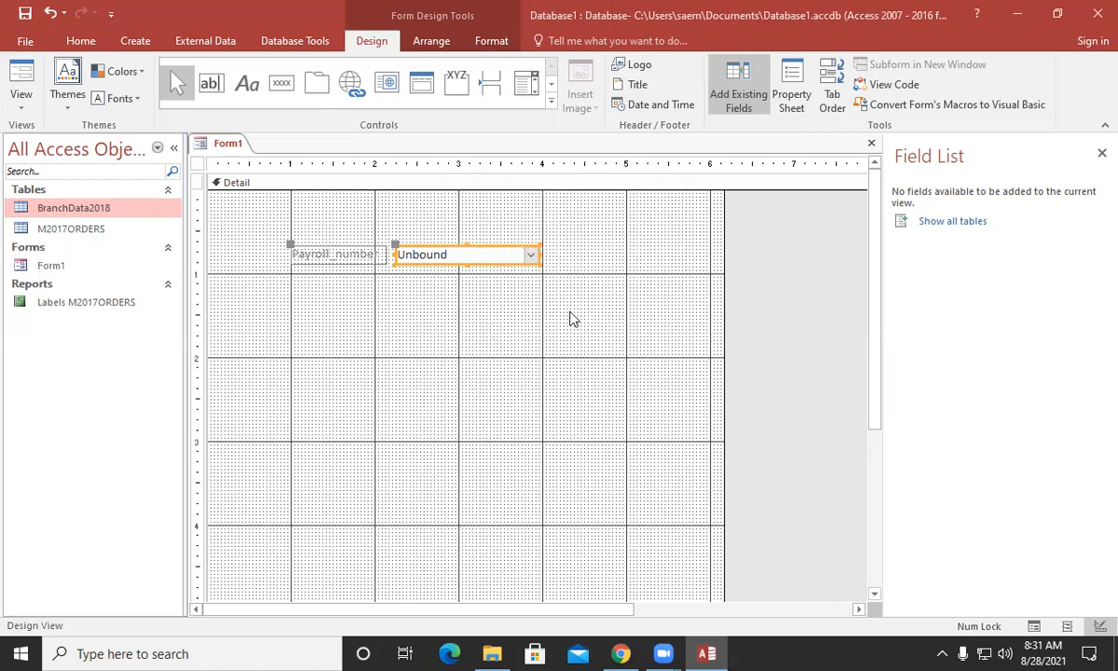
right_click(491, 264)
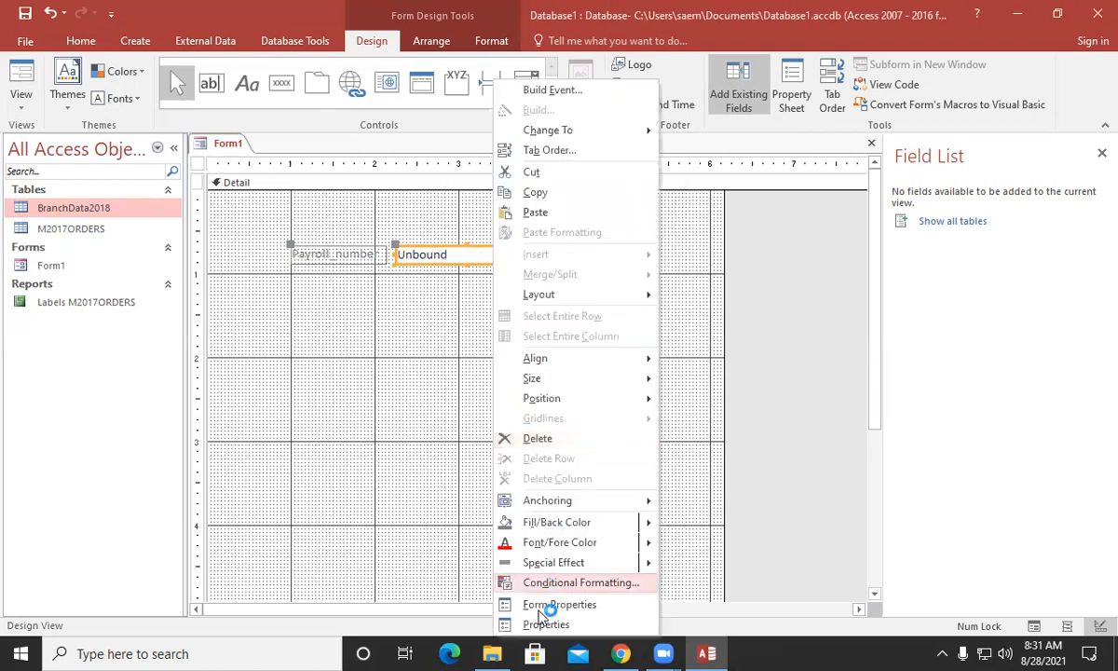
left_click(579, 629)
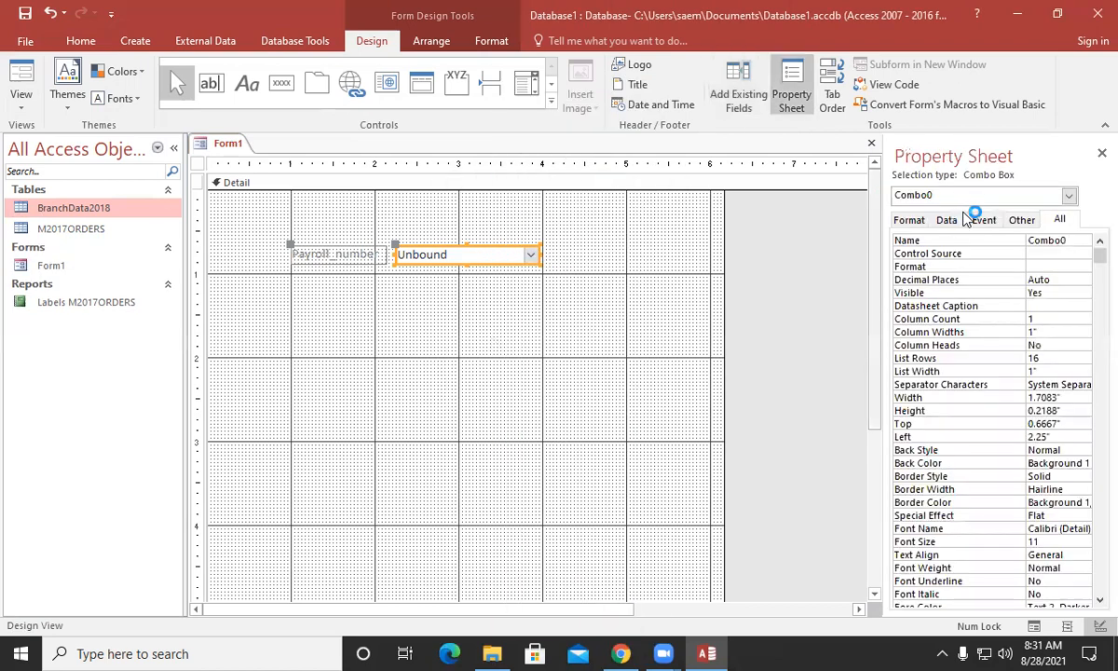
left_click(1101, 153)
left_click(498, 267)
left_click(498, 261)
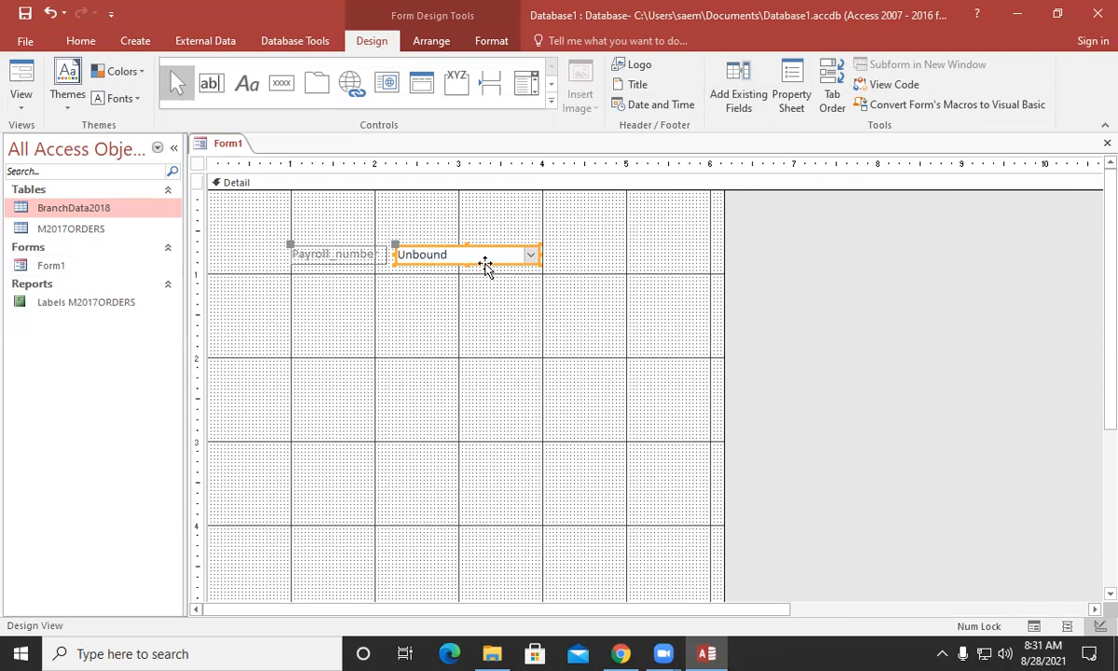
left_click(499, 652)
left_click(691, 58)
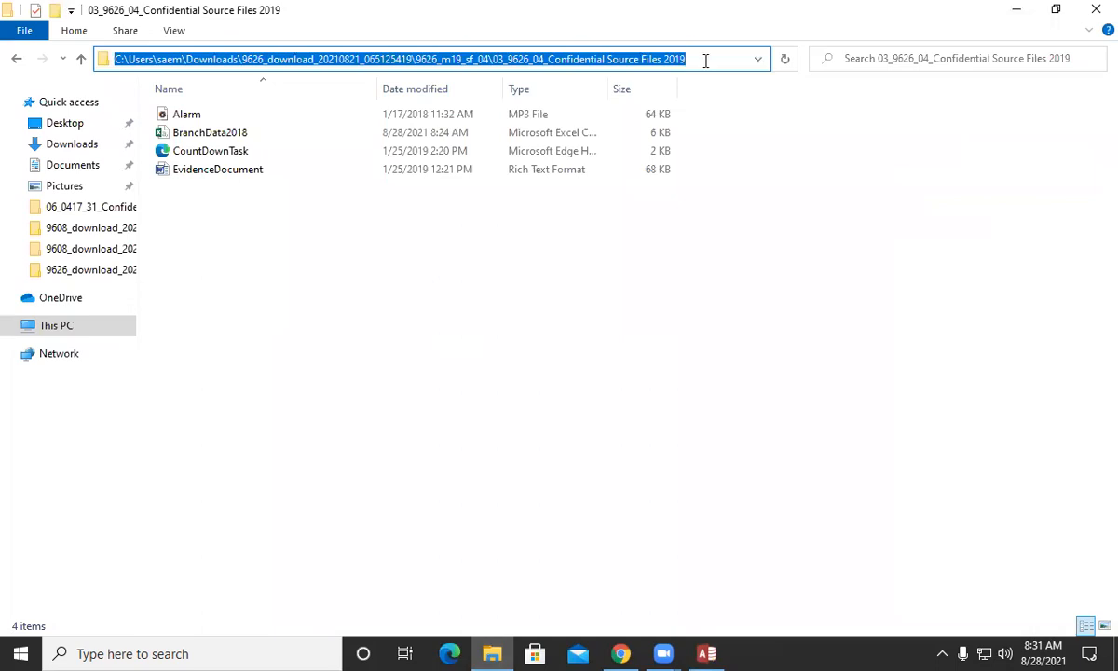
left_click(705, 60)
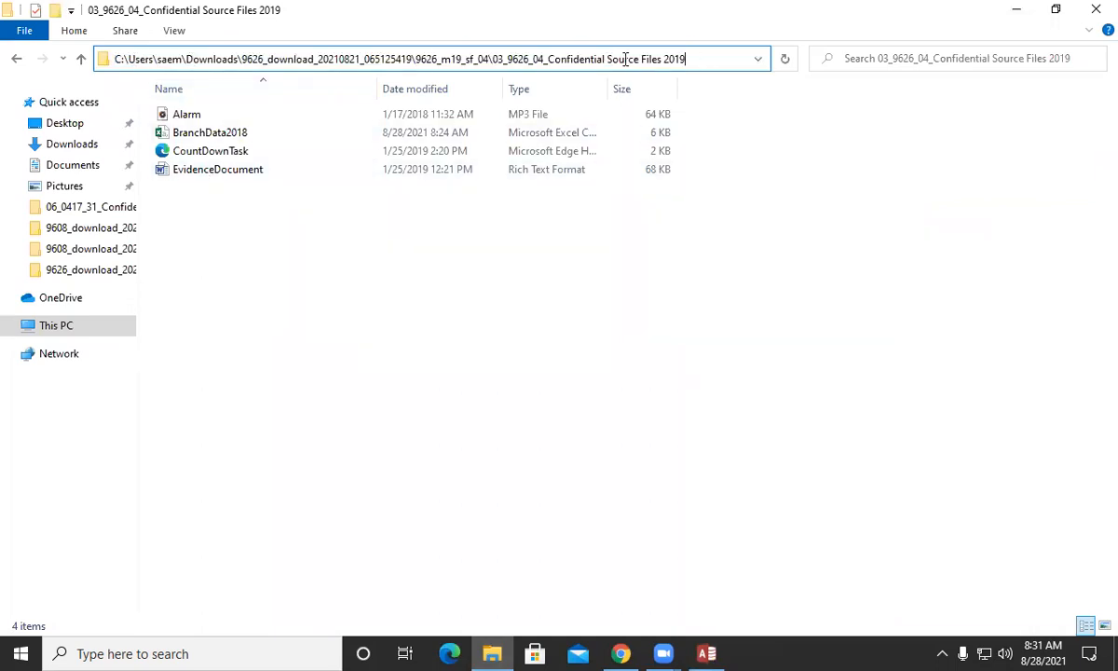
left_click(706, 652)
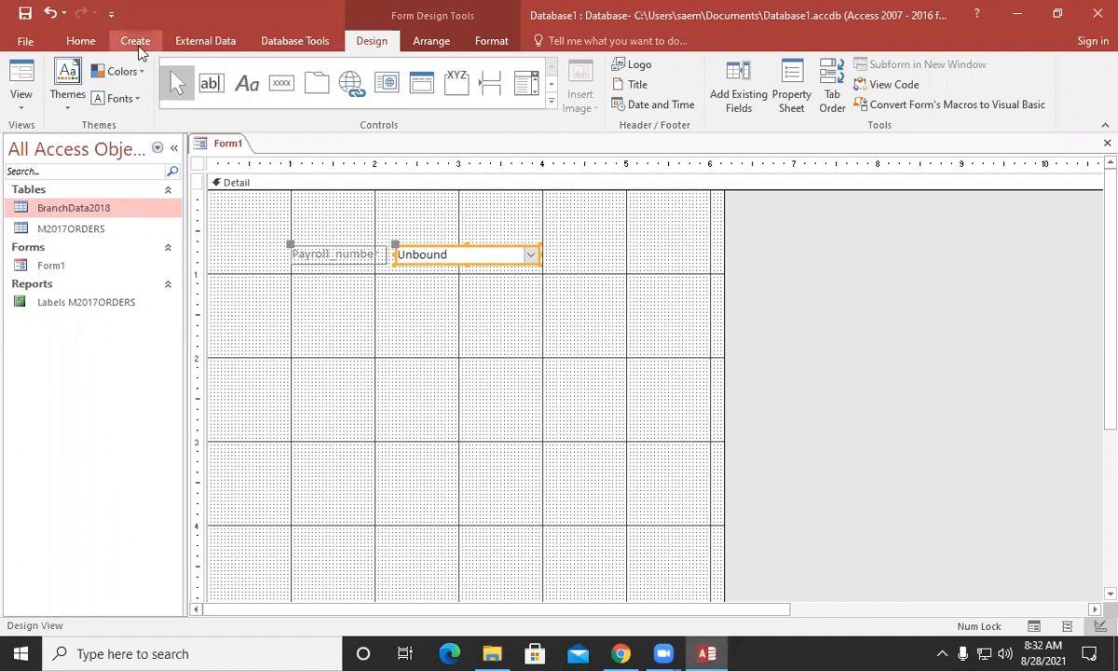
Create a query in Design View based on BranchData2018 and add all five of the table's fields to the grid
left_click(136, 41)
left_click(260, 100)
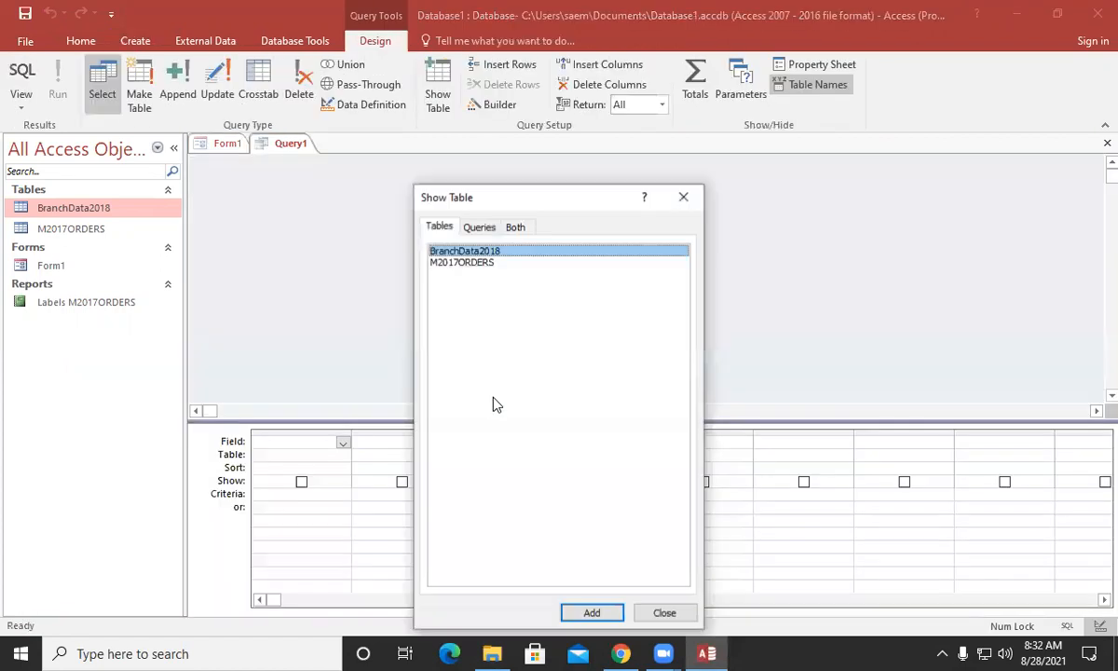
left_click_drag(559, 196, 743, 96)
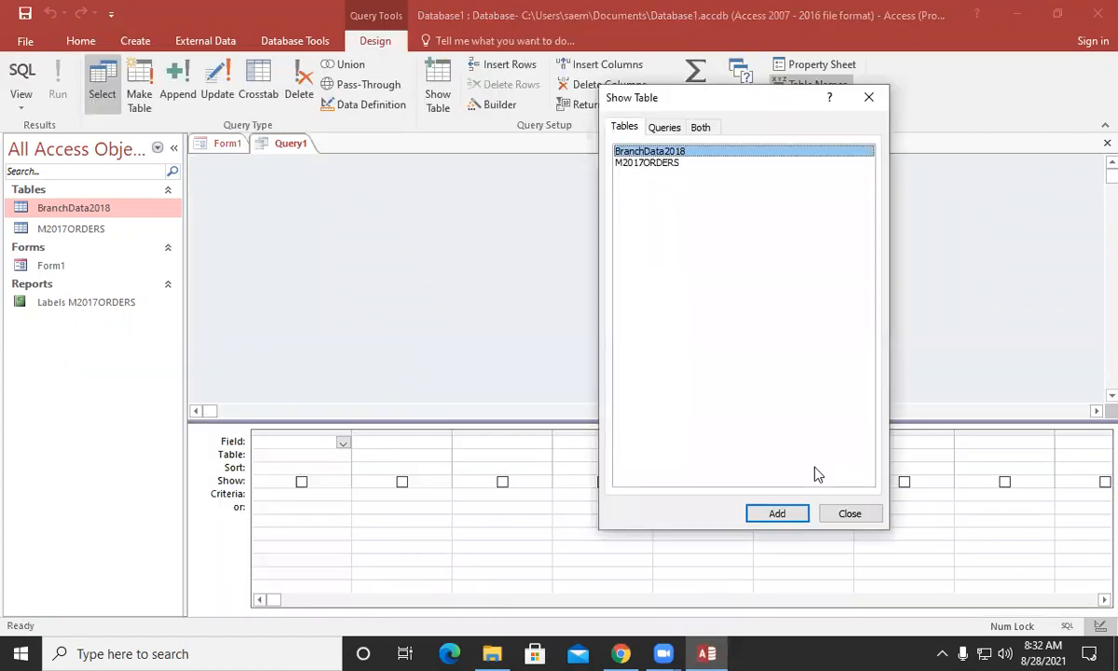
left_click(777, 513)
left_click(848, 513)
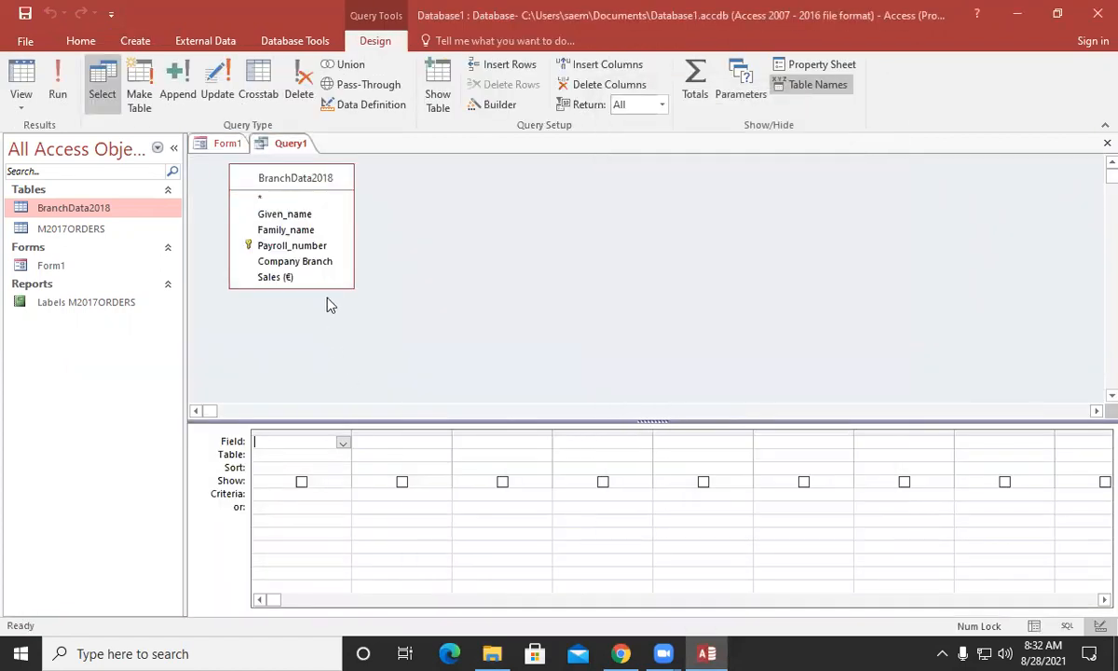
left_click_drag(324, 287, 324, 364)
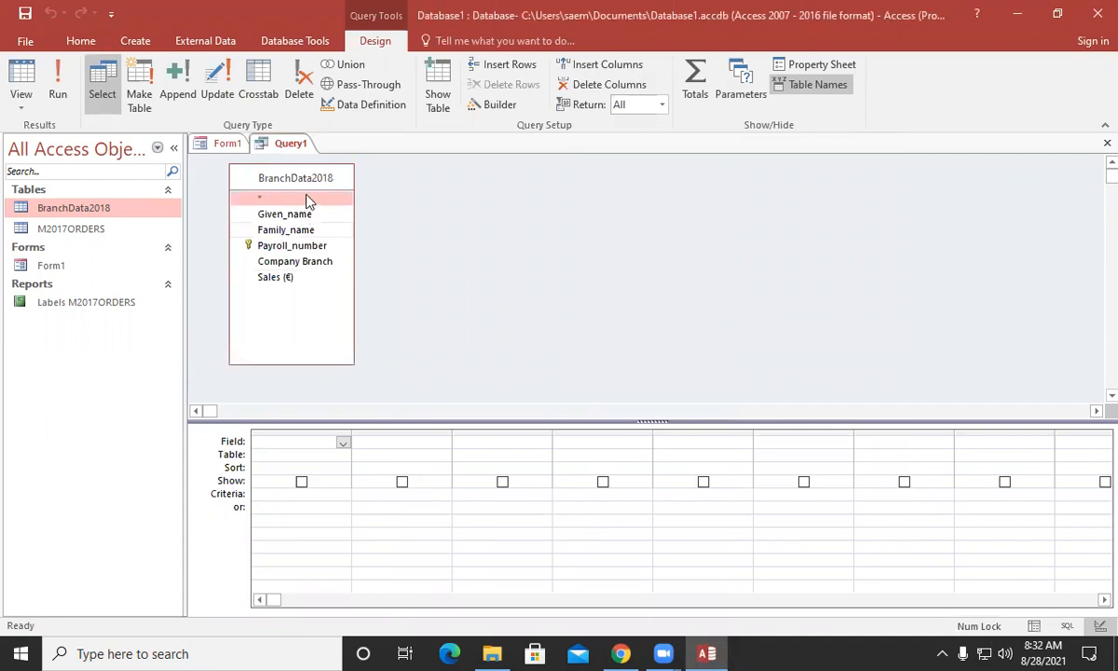
double_click(294, 175)
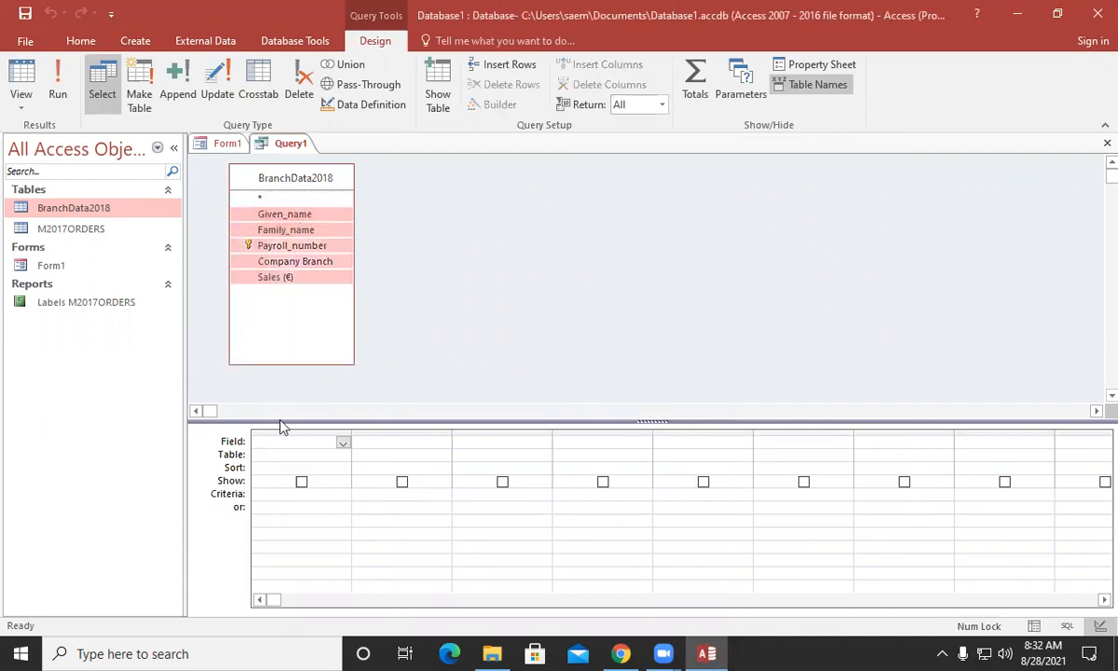
left_click_drag(259, 247, 289, 442)
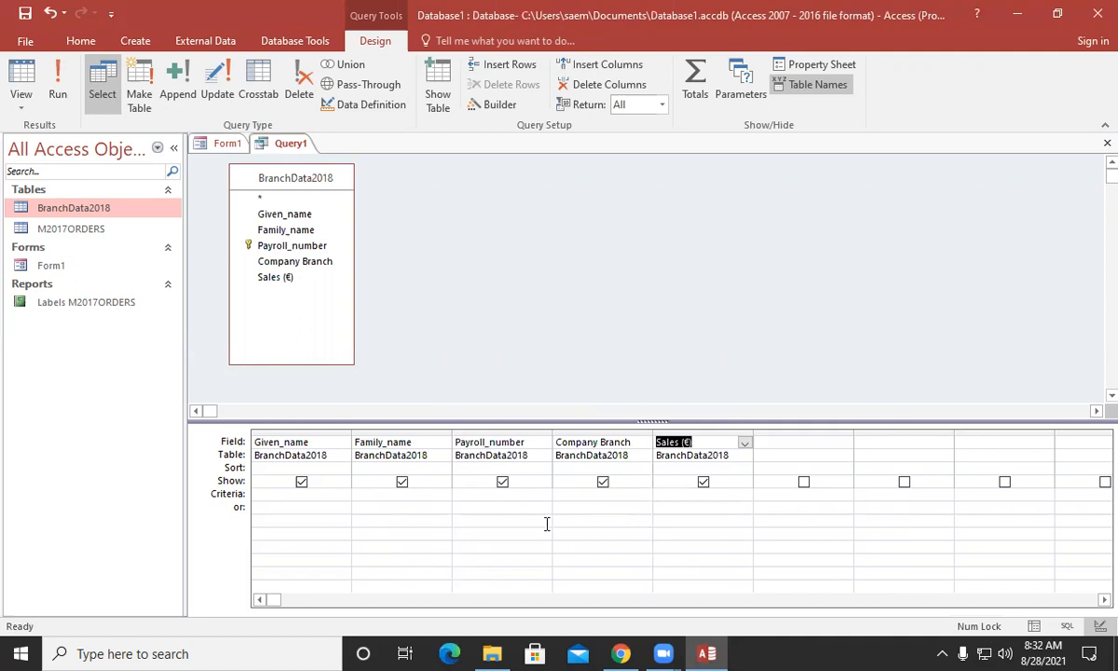
Put Form1 into Form View and return to the query design
left_click(220, 143)
left_click(22, 102)
left_click(41, 138)
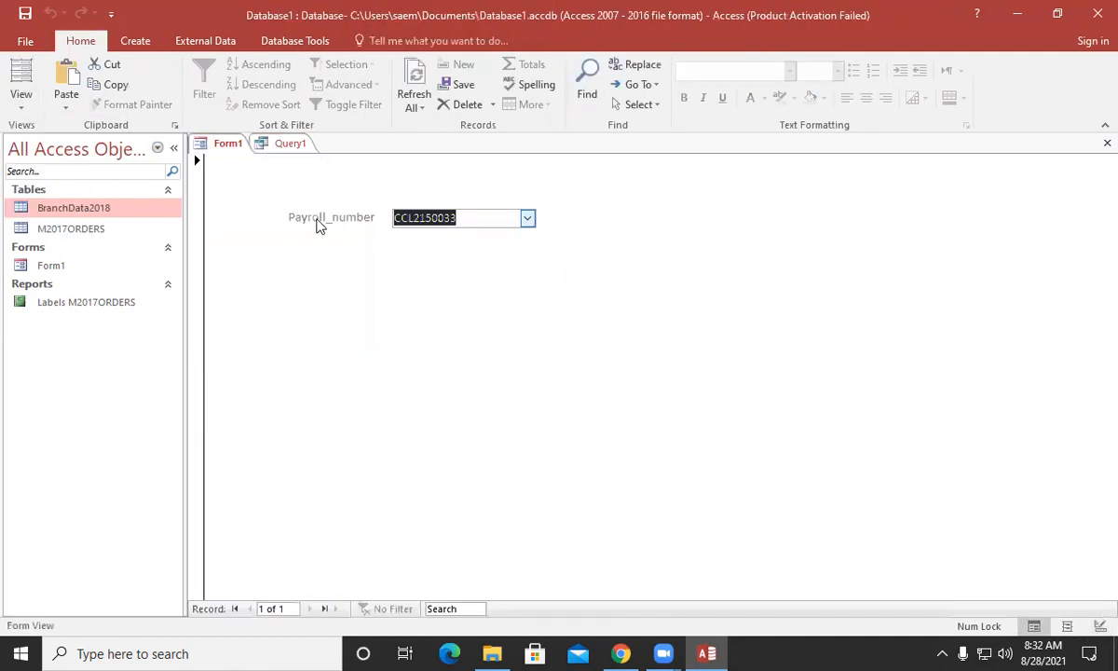
left_click(278, 144)
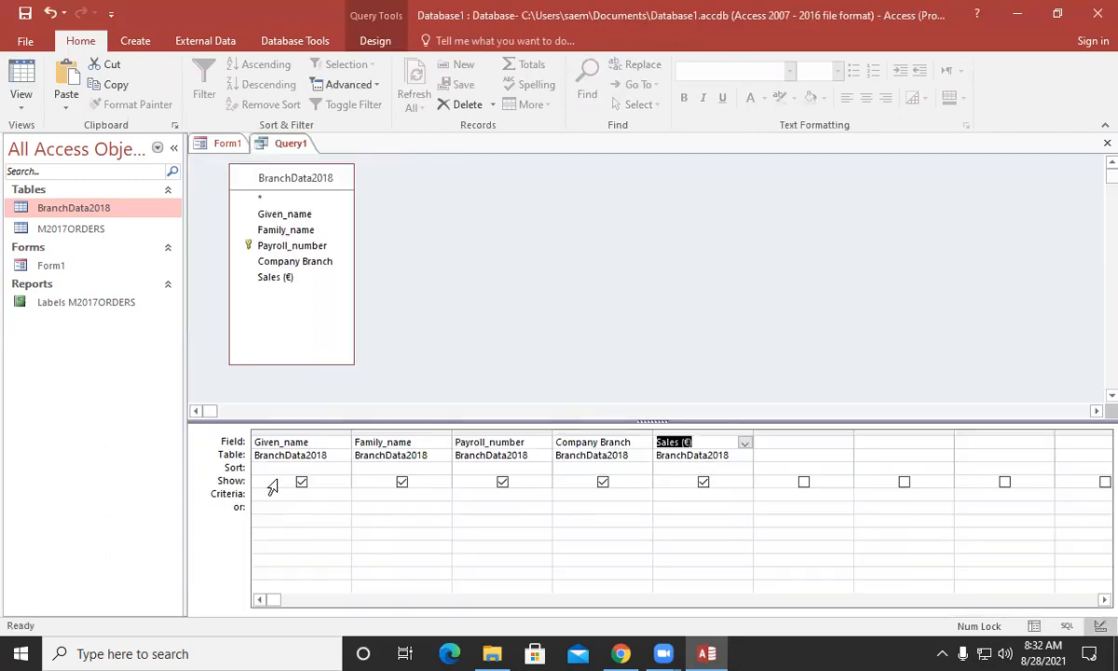
Set the Payroll_number criterion to [Forms]![Form1]![Combo0] and fit the column width to the expression
left_click(278, 497)
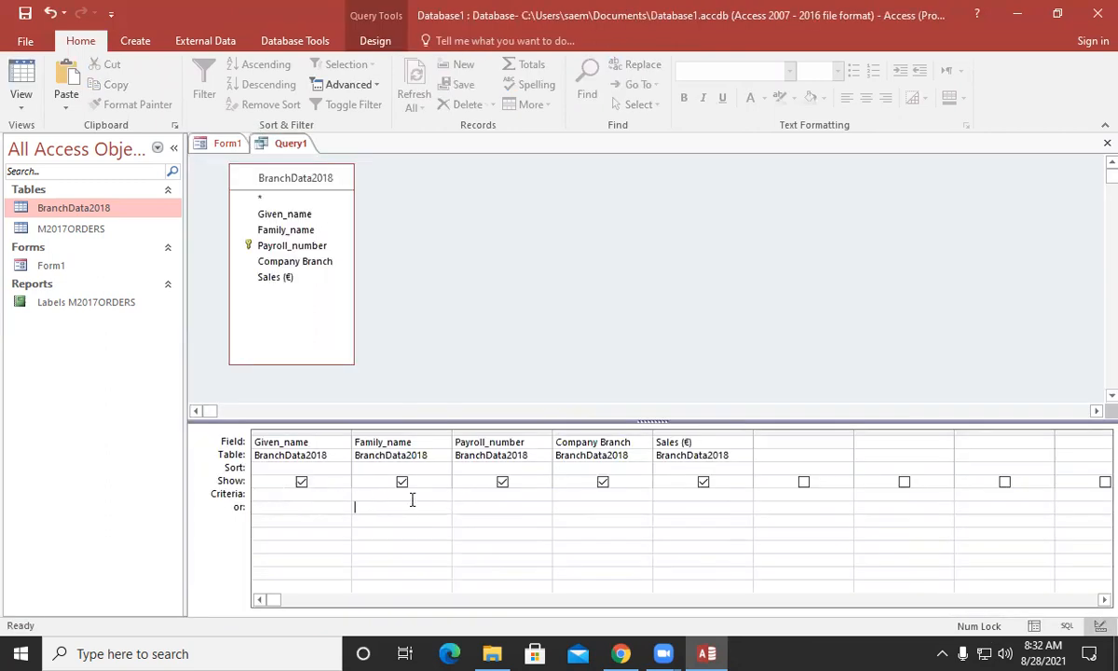
left_click(481, 497)
type("F")
double_click(586, 598)
type("!")
double_click(528, 519)
type("!")
double_click(528, 519)
left_click_drag(552, 434, 550, 434)
left_click(549, 523)
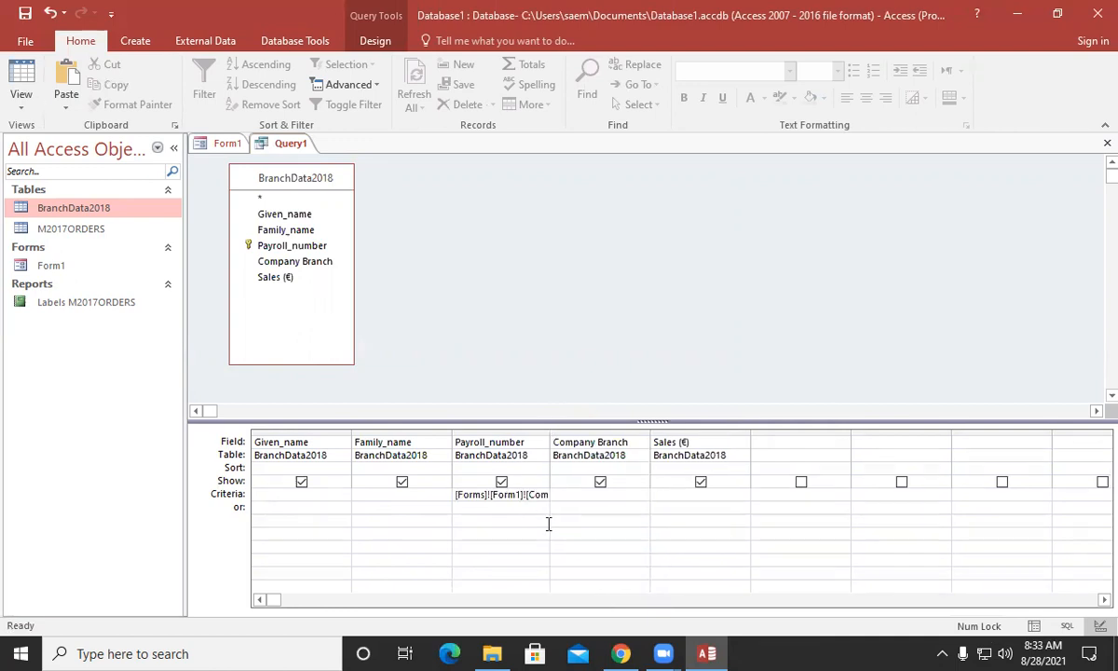
double_click(550, 434)
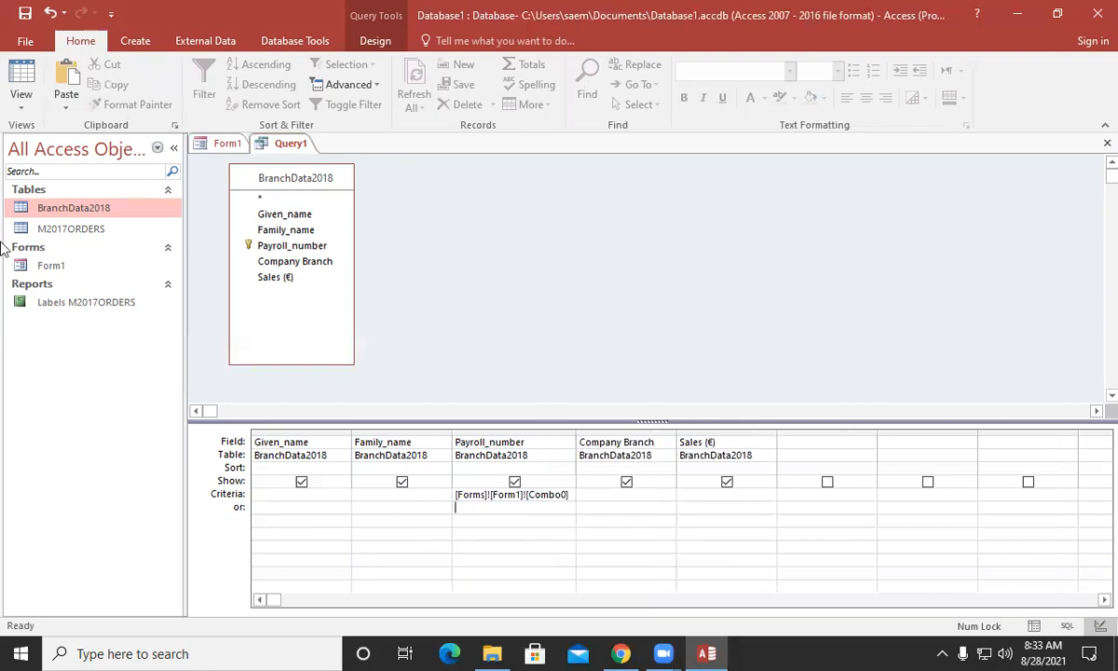
Save the query as Query1 and check its filtered record in Datasheet View
left_click(28, 14)
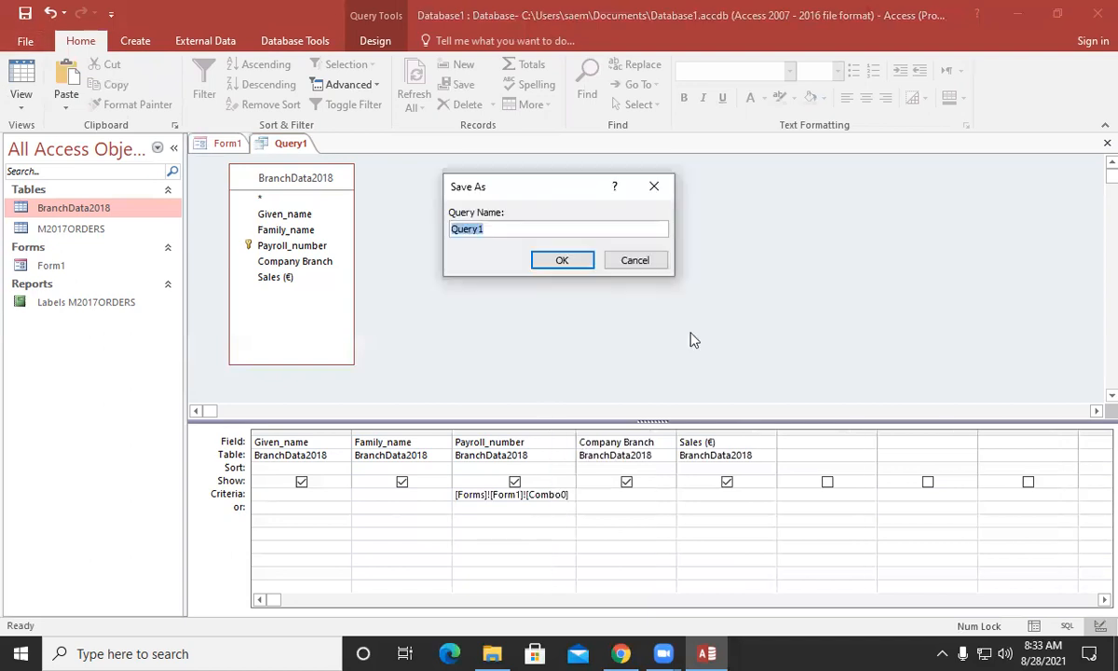
left_click(578, 265)
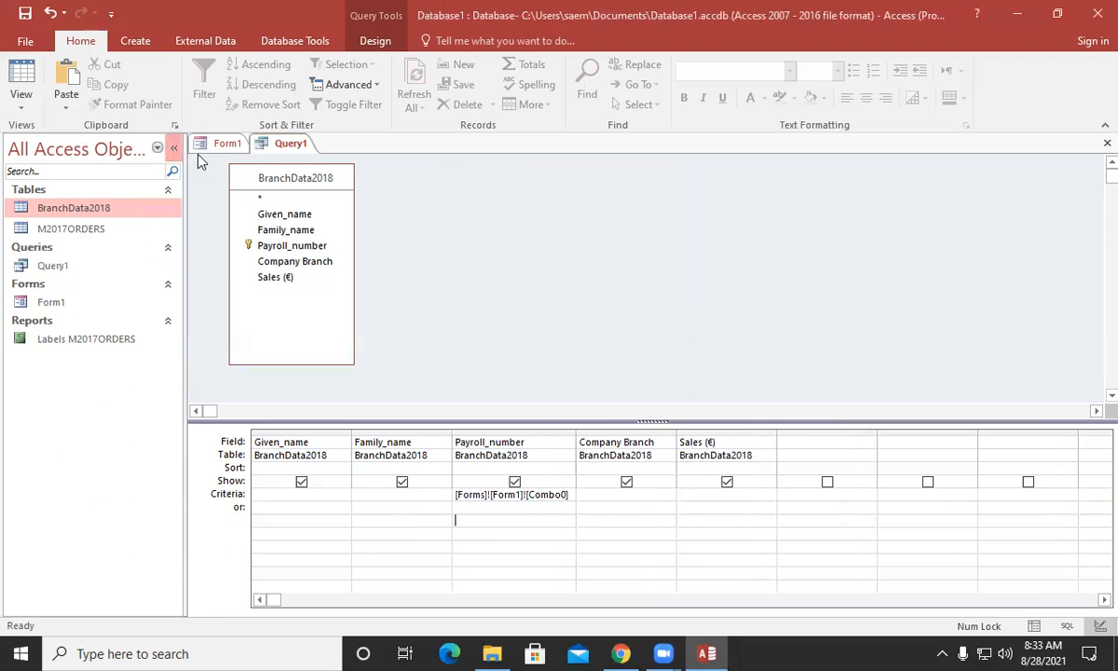
left_click(24, 107)
left_click(93, 149)
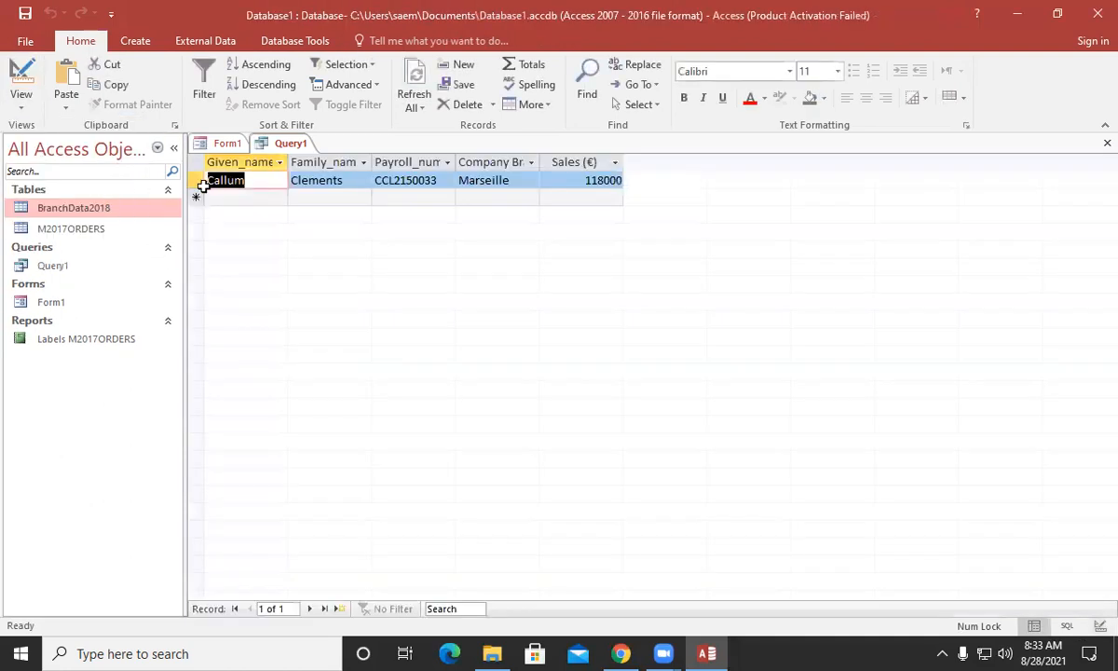
left_click(260, 180)
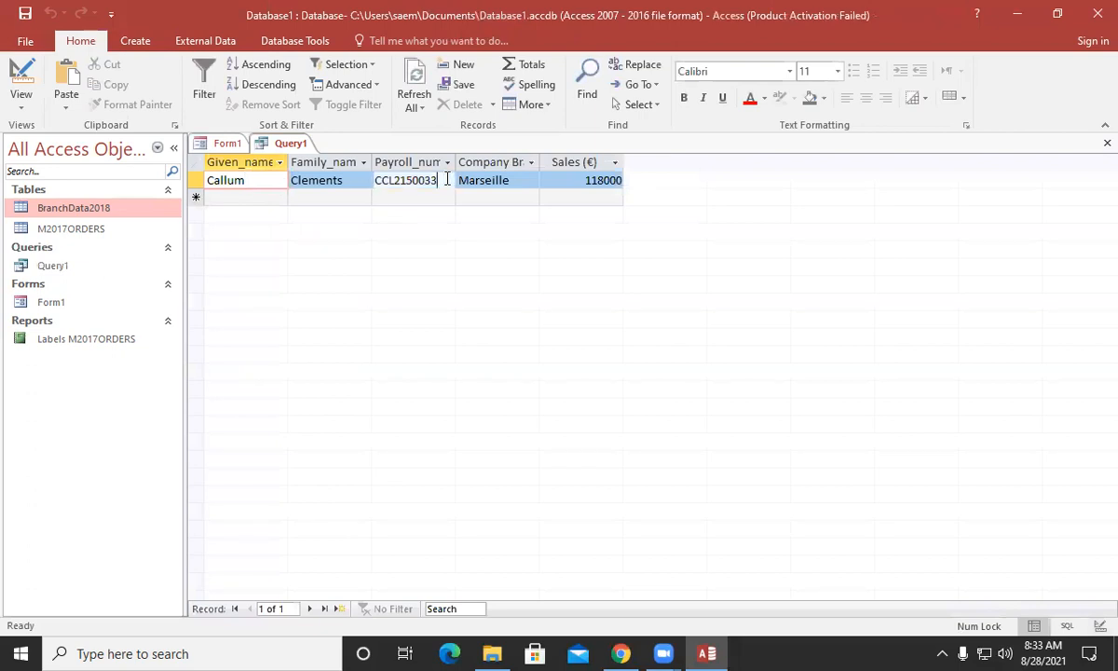
left_click(381, 179)
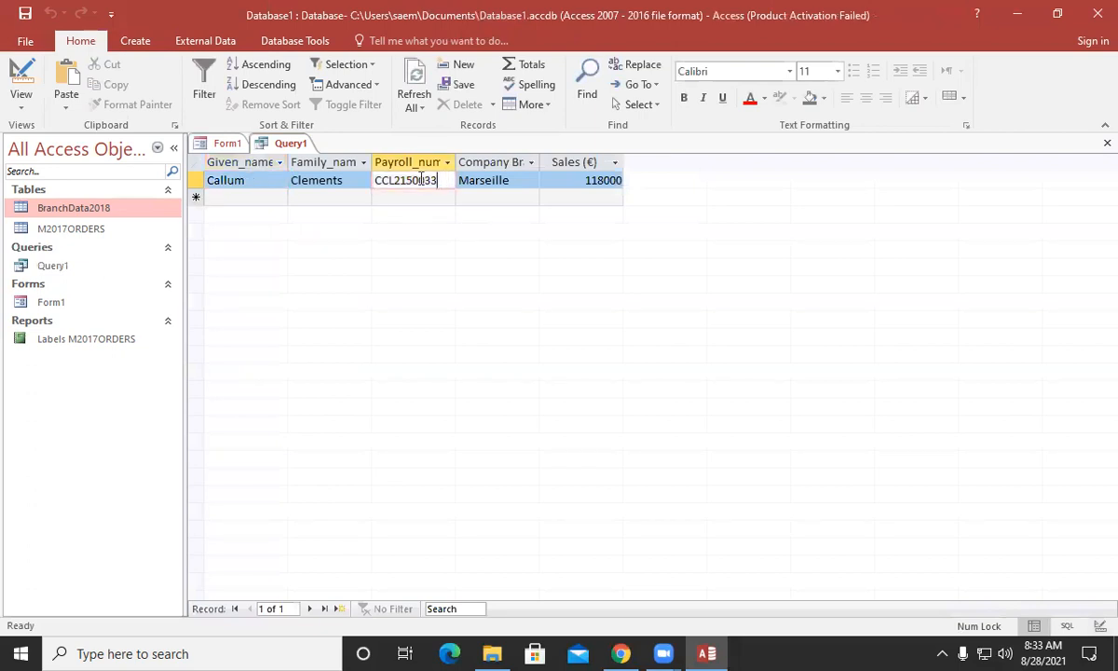
Choose a different payroll number in the combo box on Form1
left_click(221, 144)
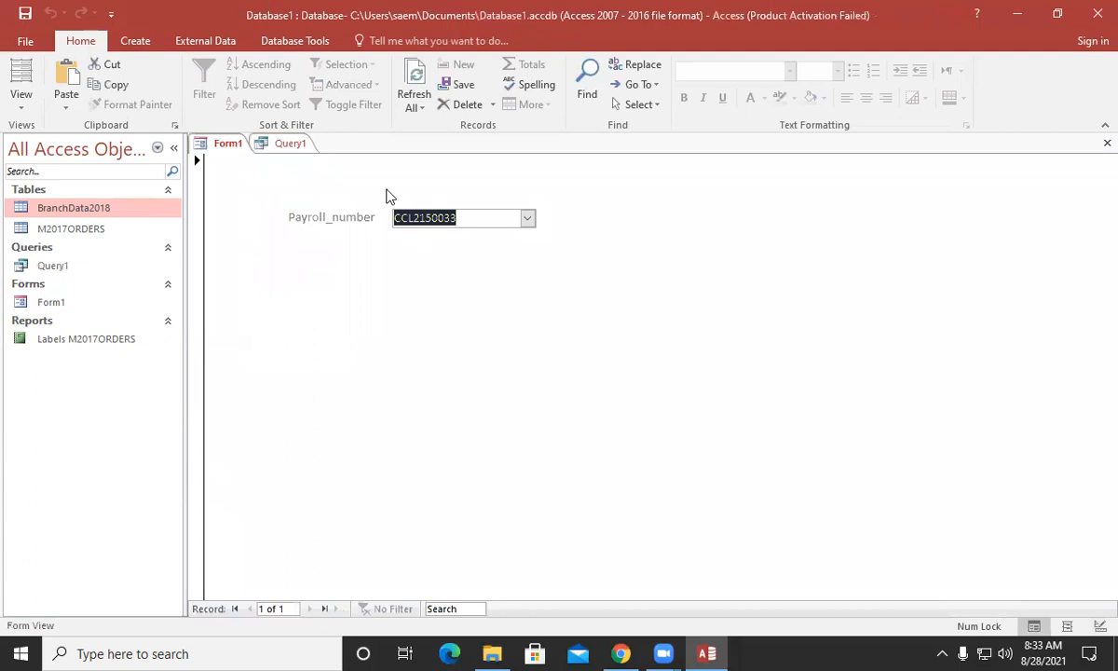
left_click(527, 217)
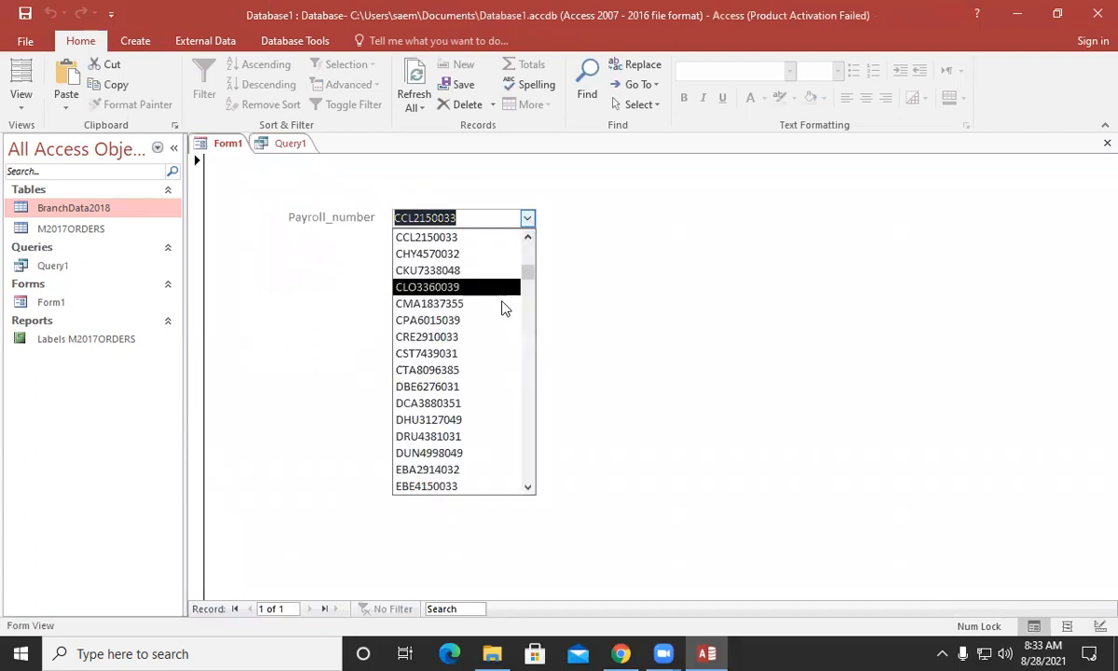
left_click(500, 310)
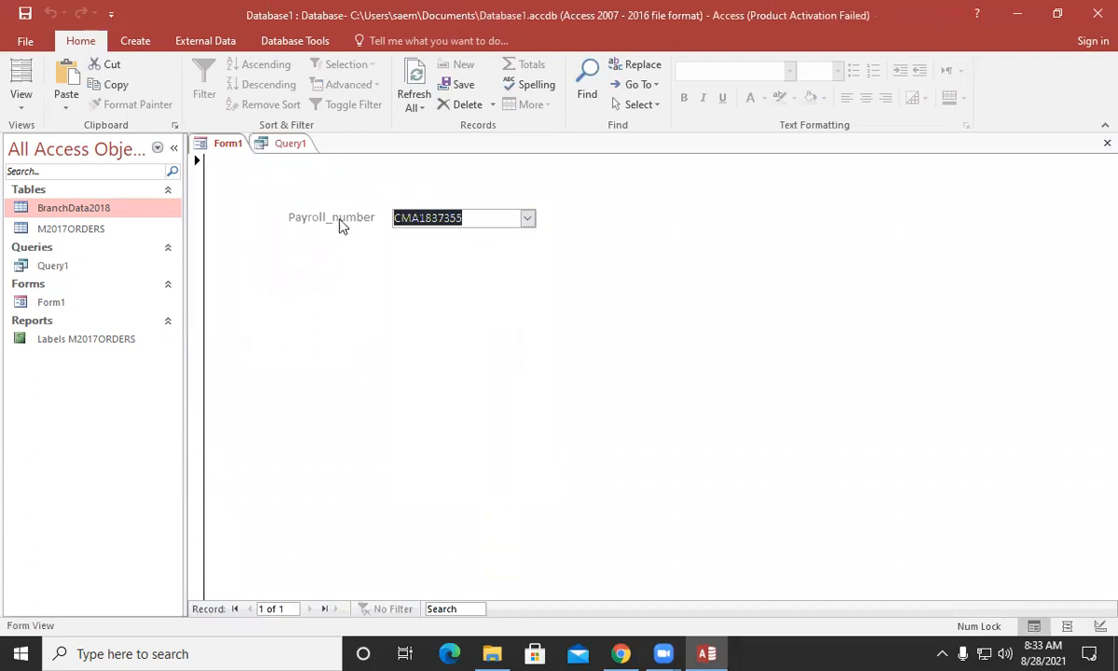
Rerun Query1 through Design View and check that its record matches the payroll number chosen on the form
left_click(291, 144)
left_click(22, 104)
left_click(42, 211)
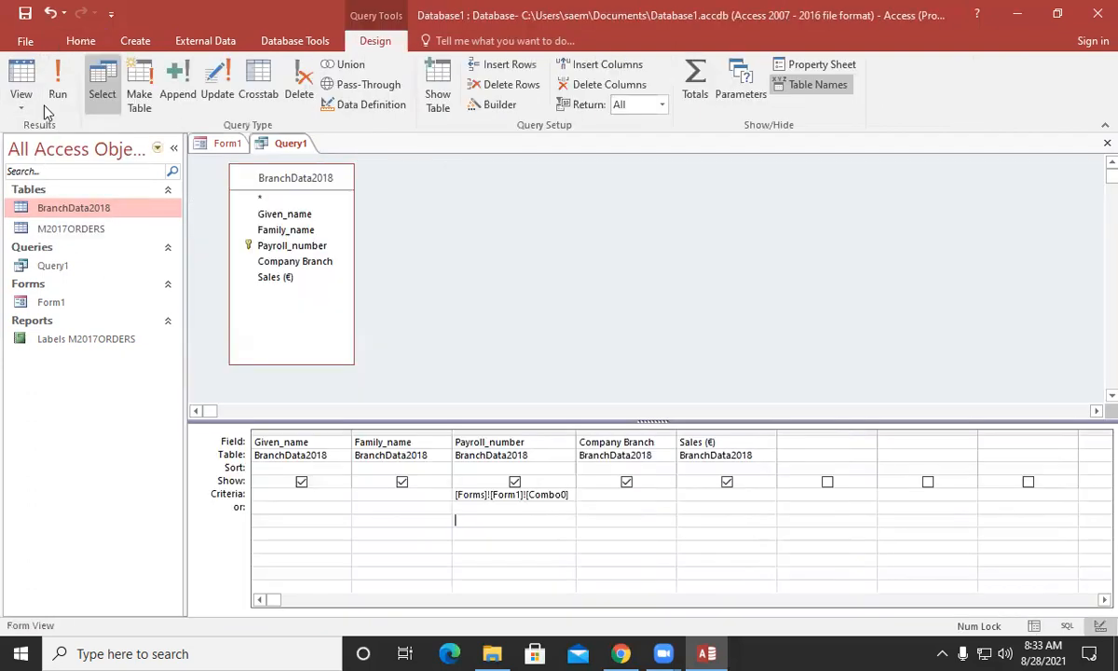
left_click(21, 82)
left_click(270, 181)
left_click(433, 181)
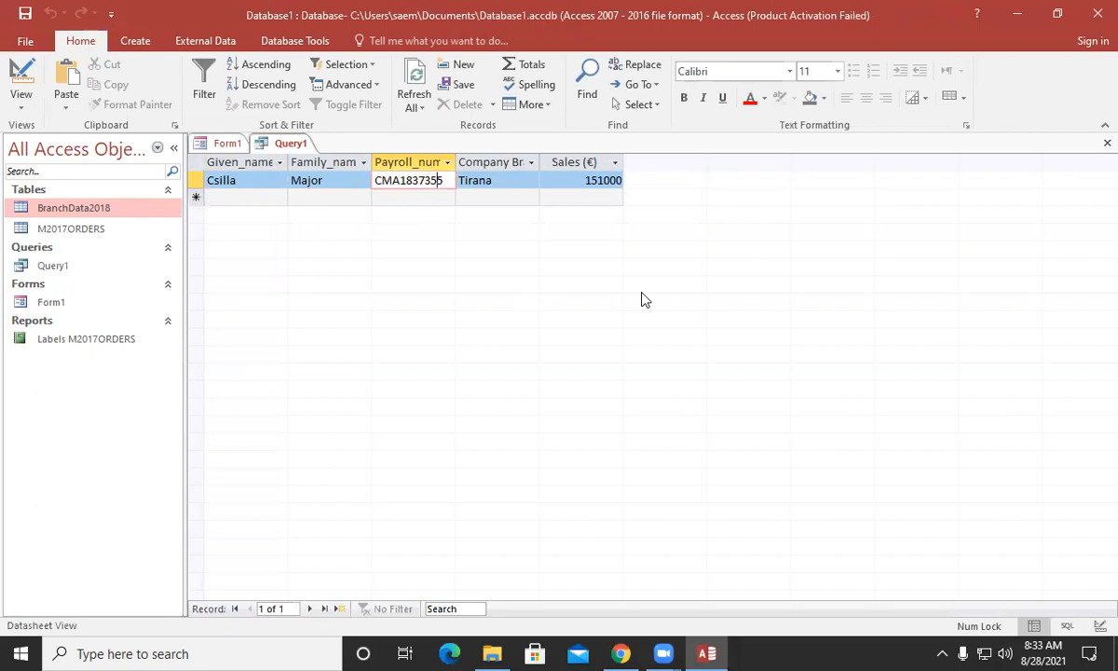
left_click(400, 179)
Switch Form1 to Design View and return to the Query1 datasheet
left_click(226, 143)
left_click(21, 102)
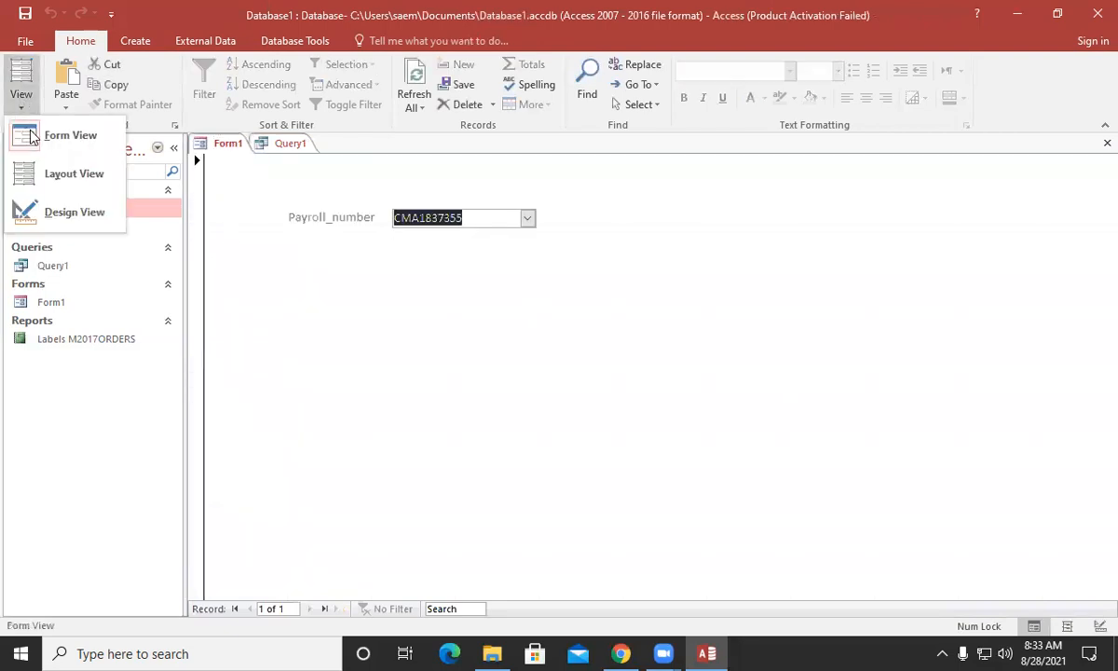
left_click(51, 212)
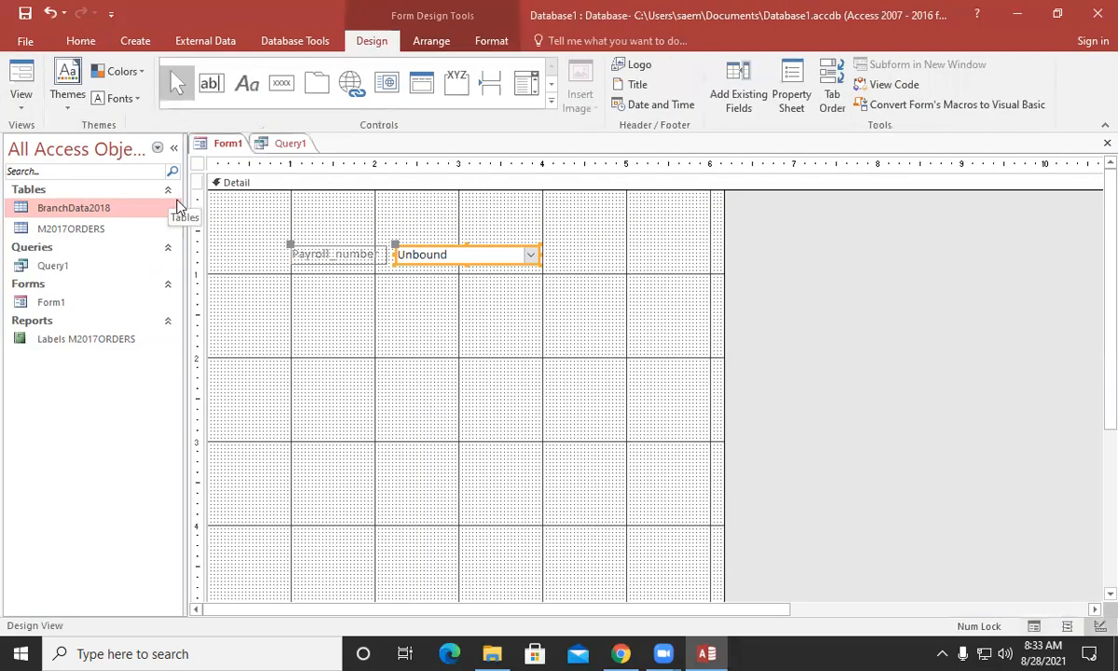
left_click(279, 144)
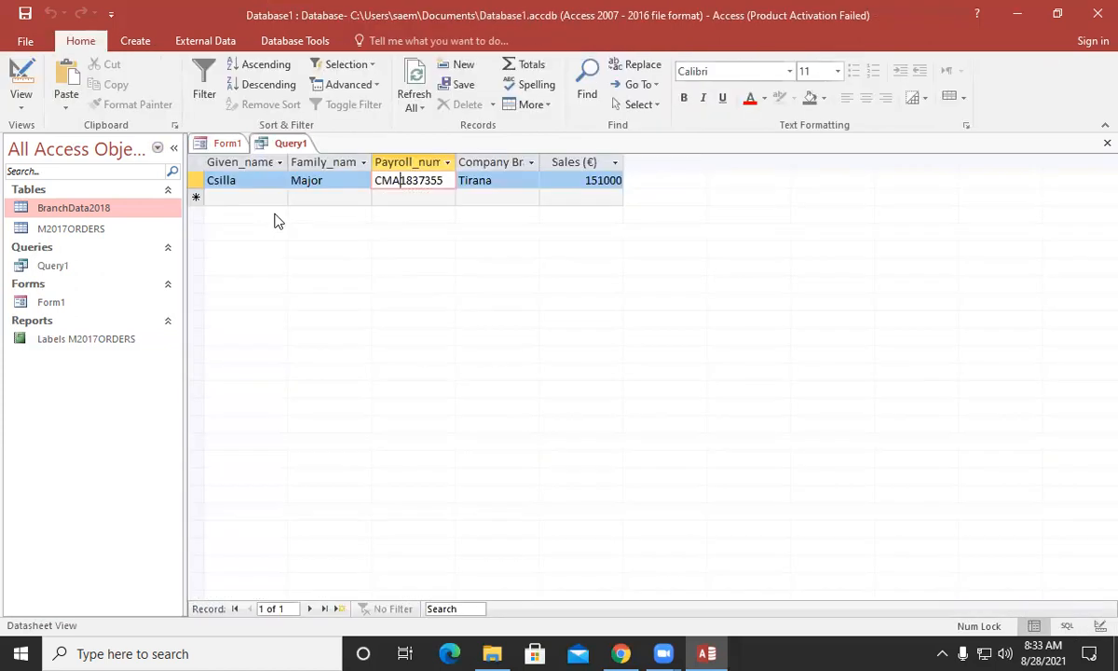
left_click(135, 41)
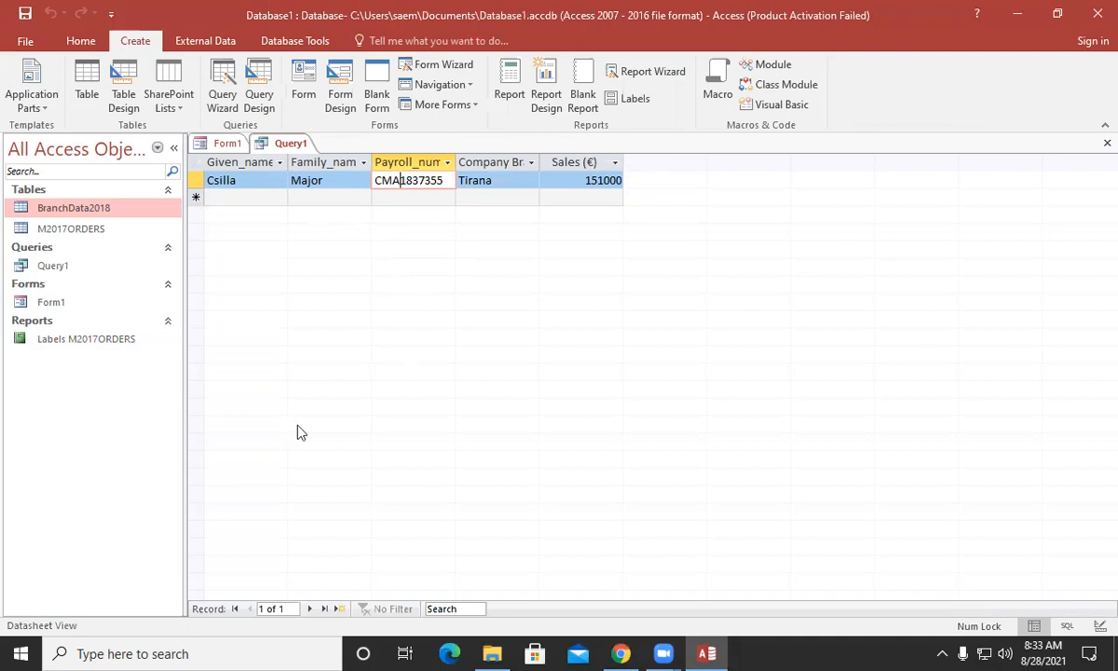
left_click(488, 637)
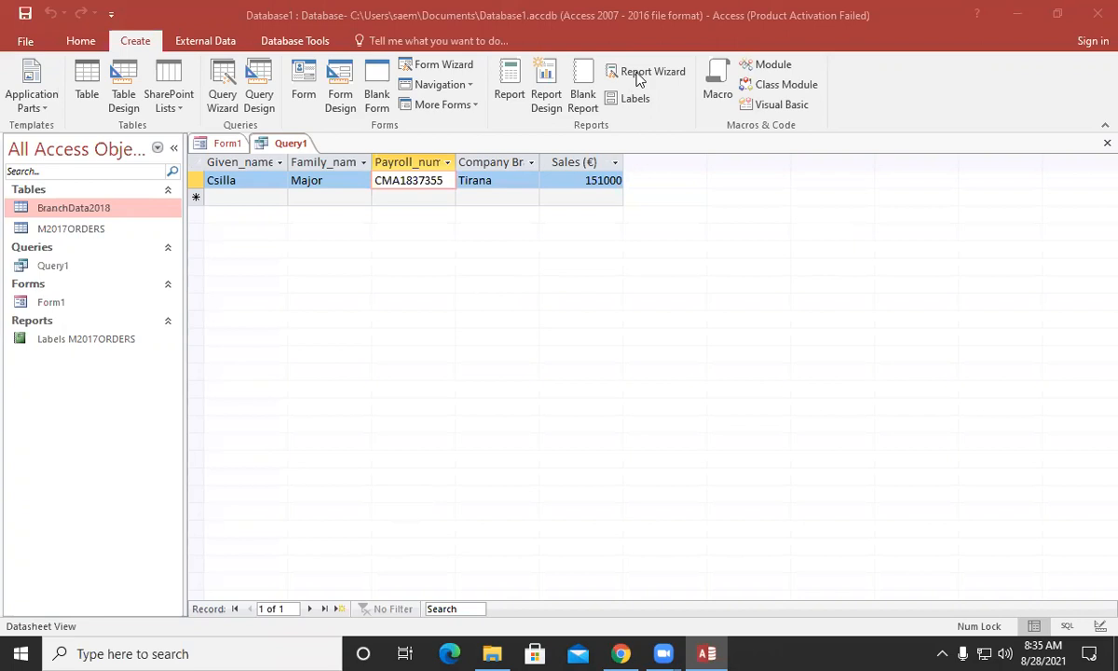
left_click(508, 96)
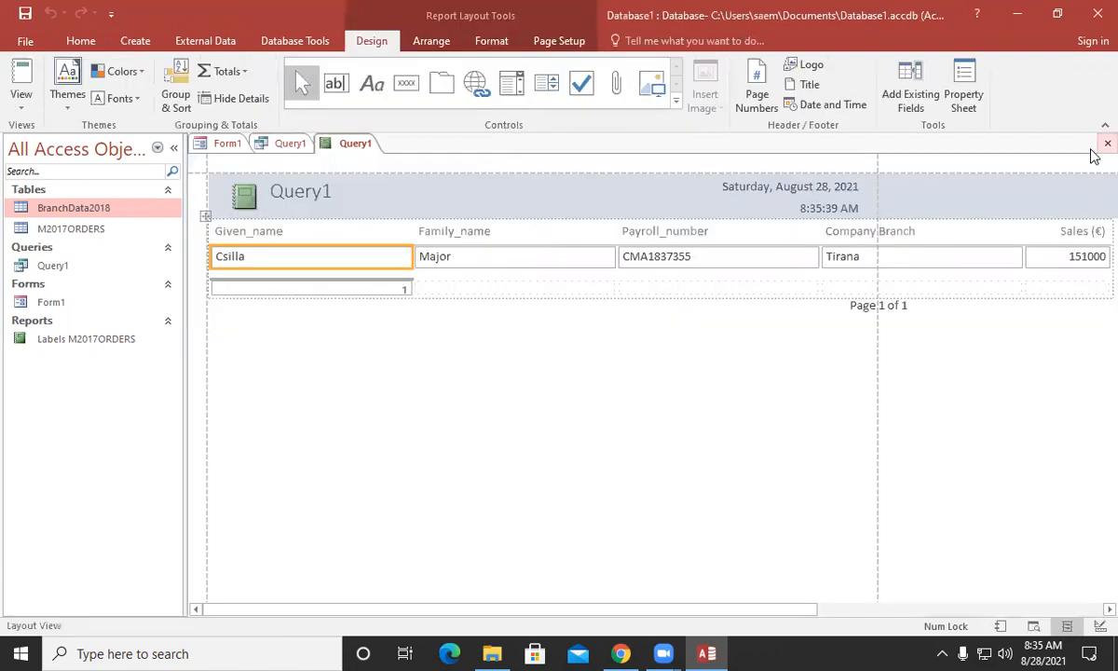
left_click(1107, 143)
left_click(562, 376)
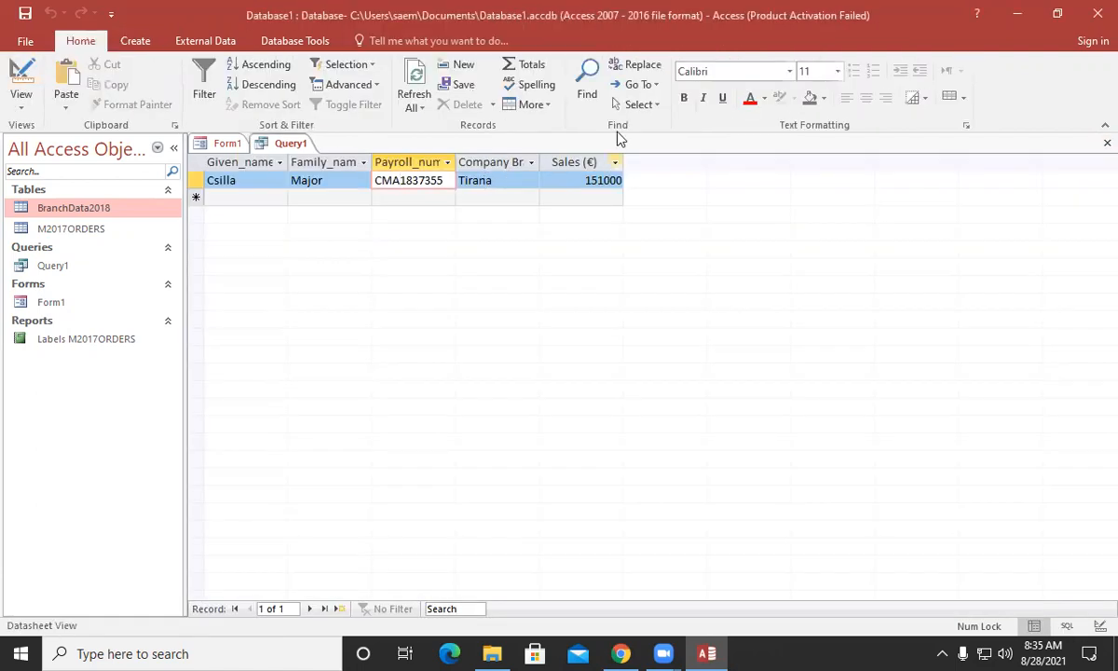
Create a columnar, portrait report from Query1 with the Report Wizard, including all five fields and no grouping
left_click(136, 41)
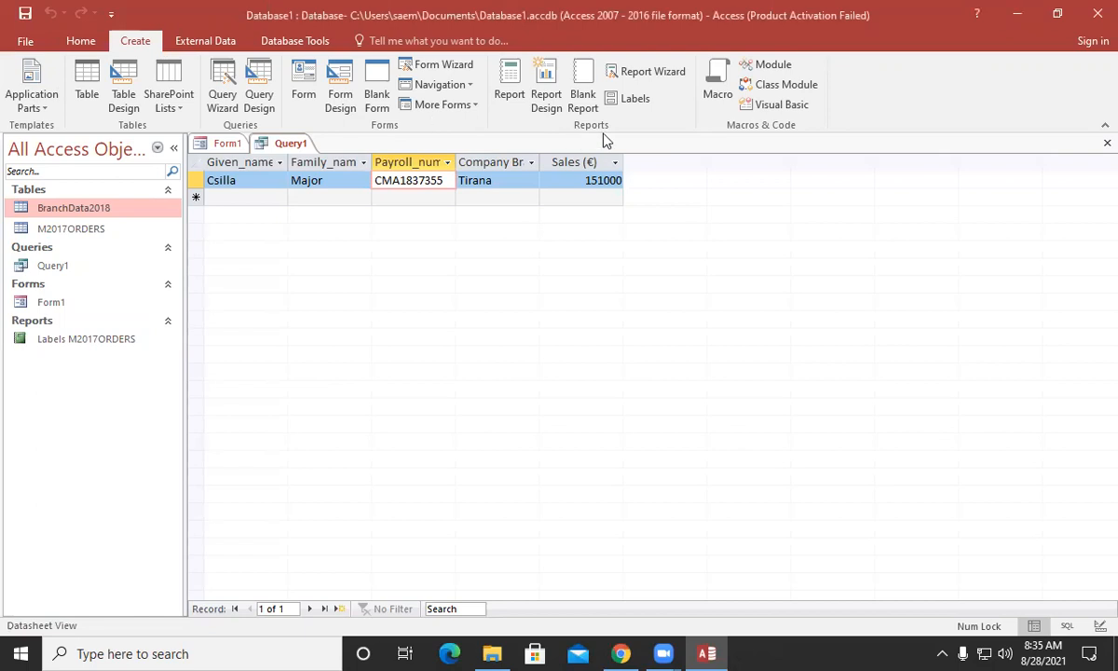
left_click(663, 79)
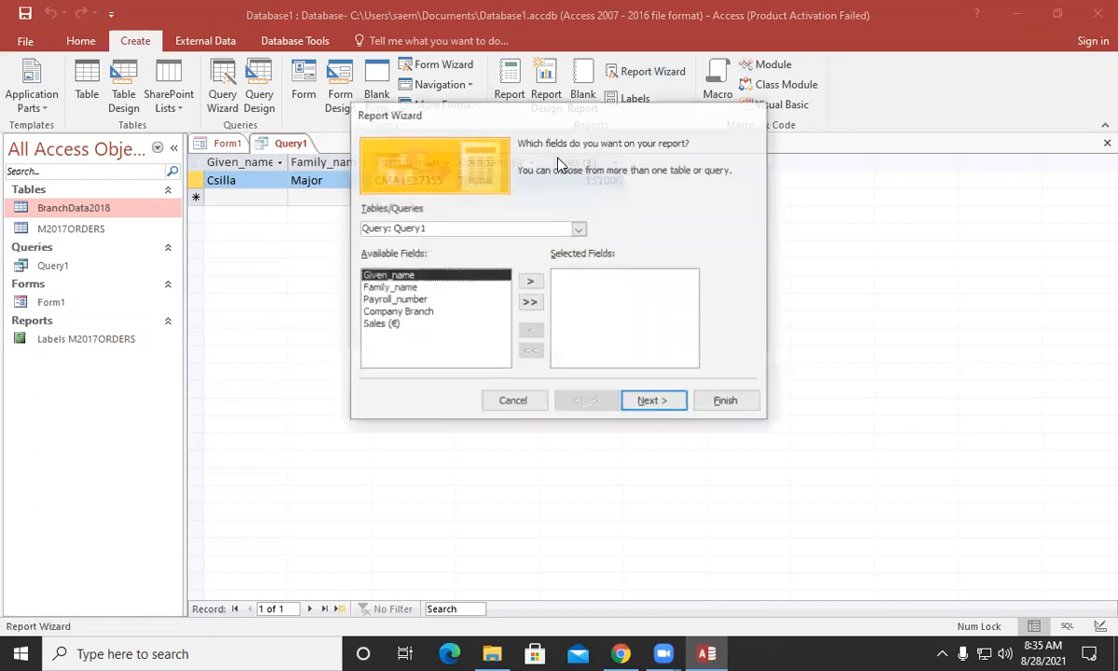
left_click(530, 303)
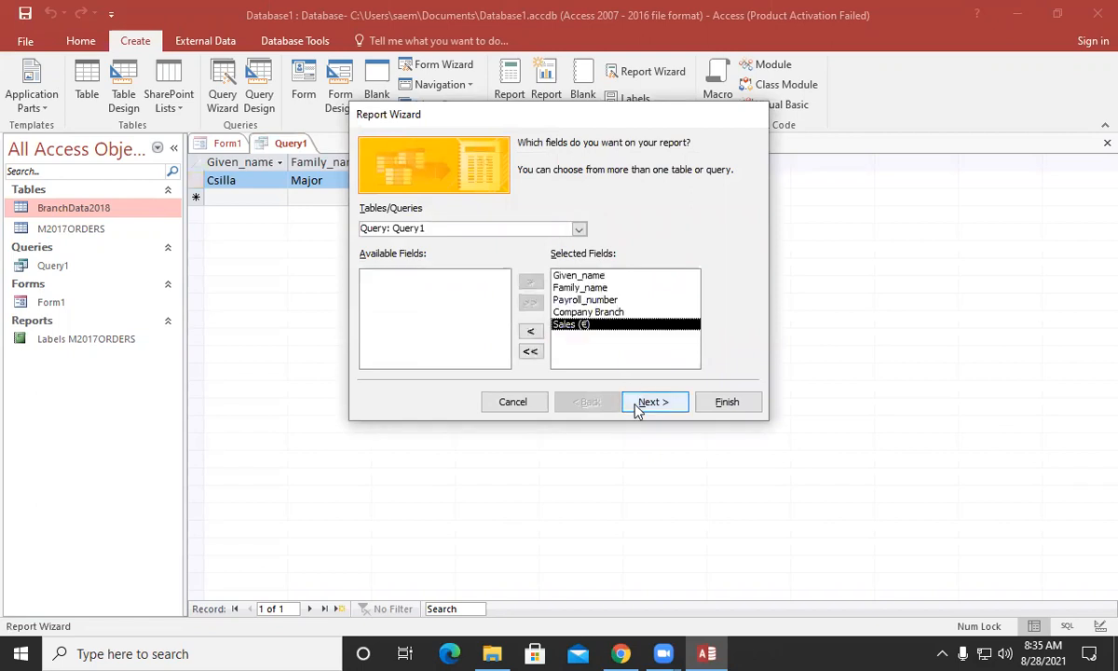
left_click(641, 407)
left_click(641, 409)
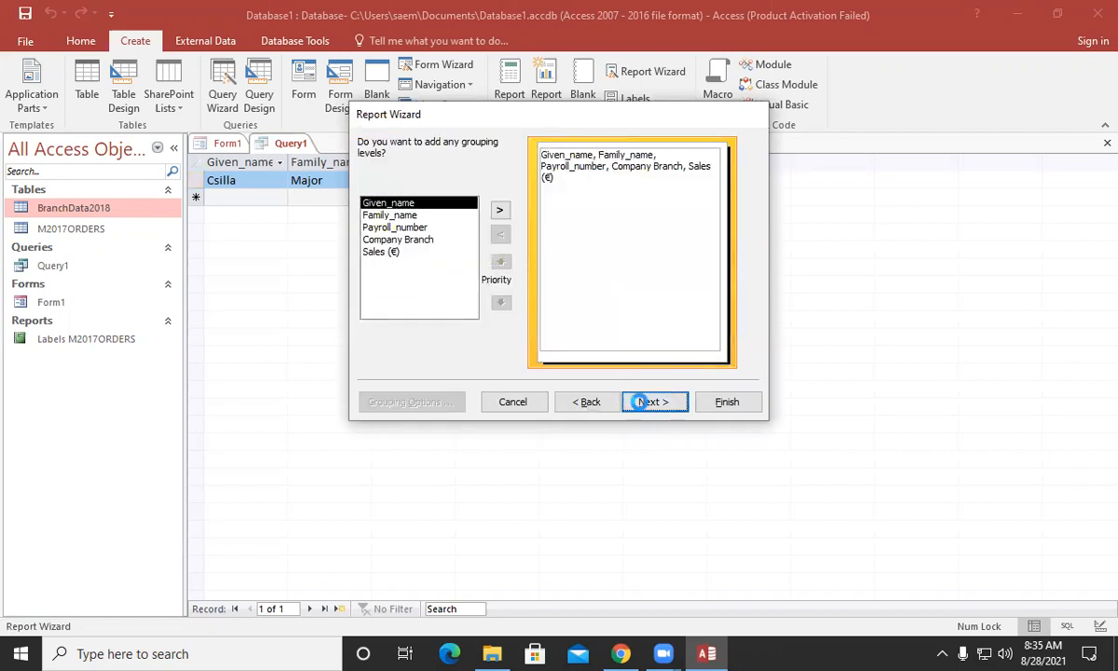
left_click(643, 406)
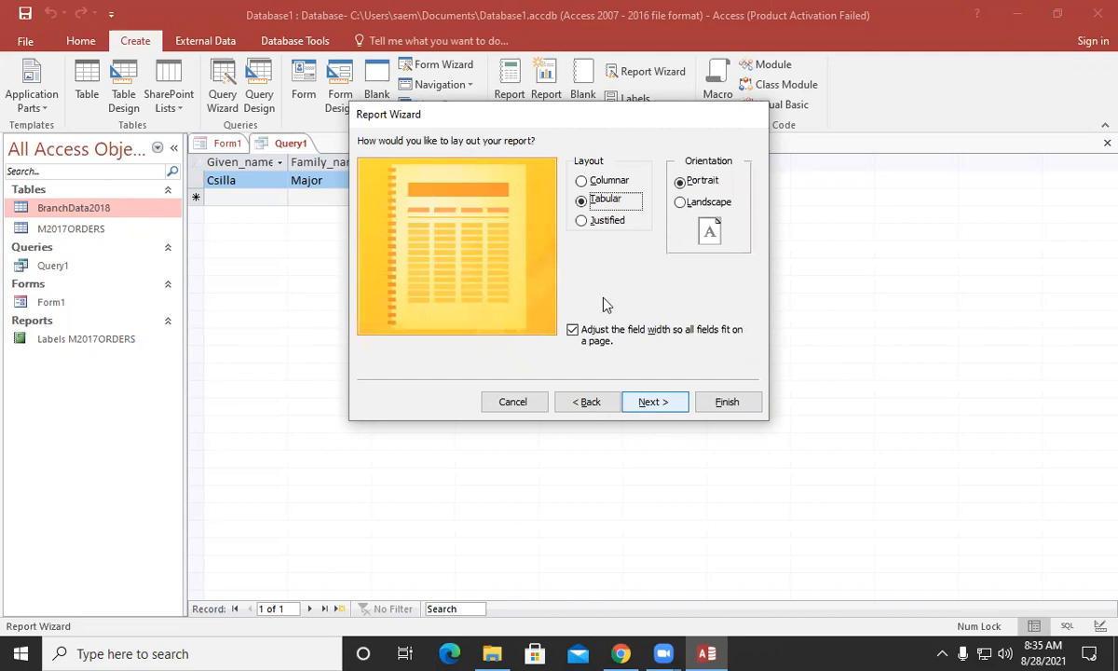
left_click(601, 180)
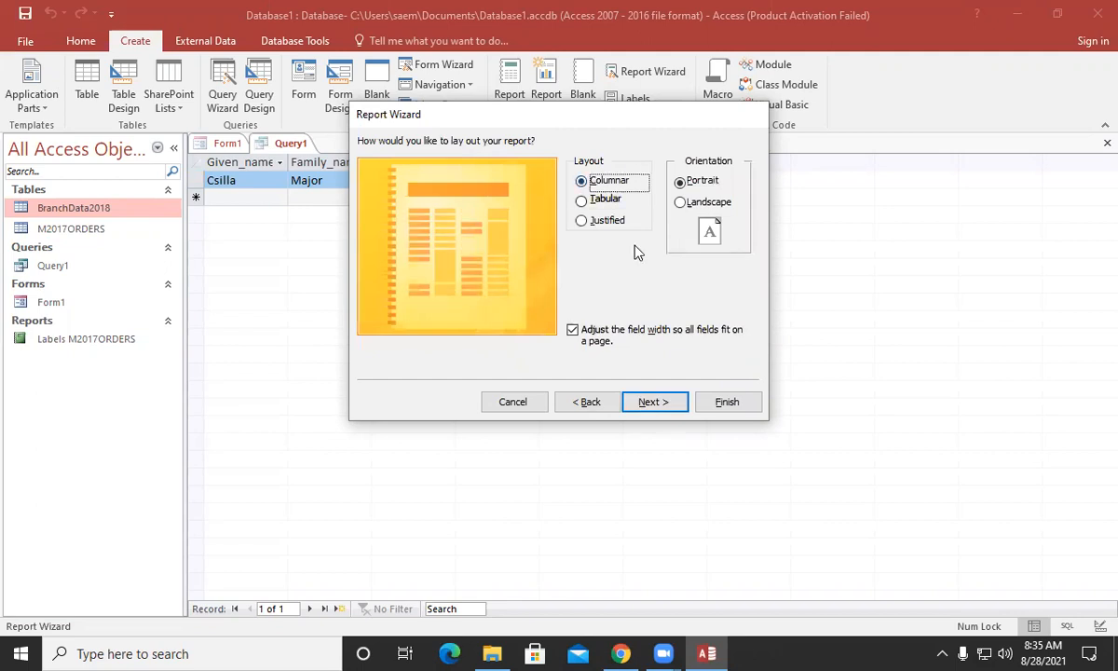
left_click(652, 406)
left_click(723, 401)
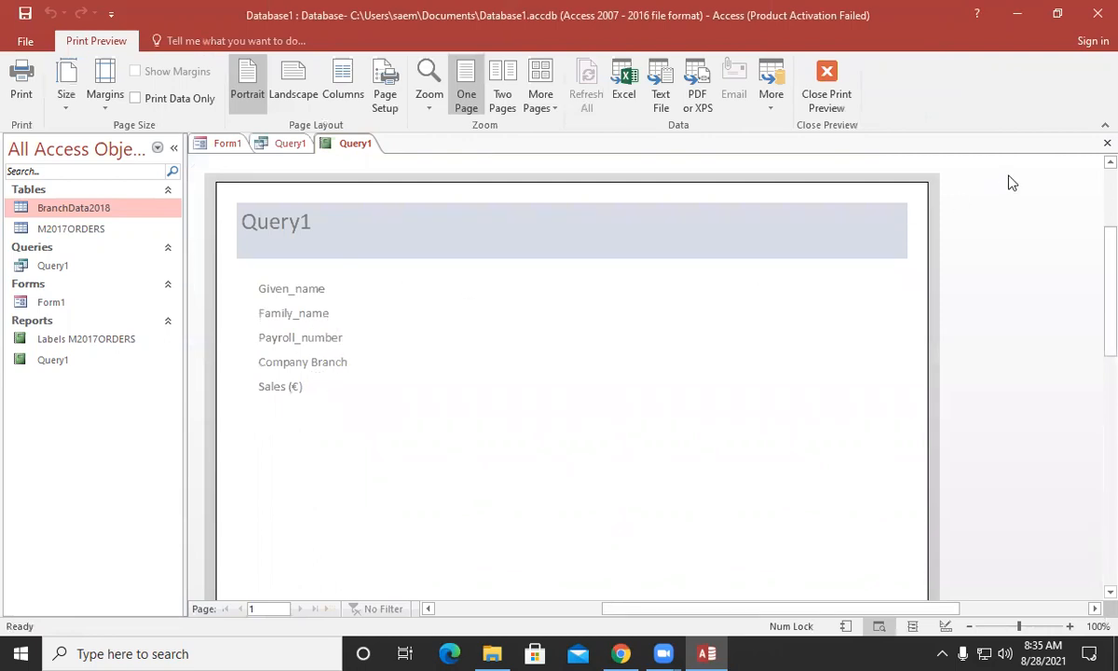
Switch Form1 to Form View and choose a payroll number in its combo box
left_click(220, 147)
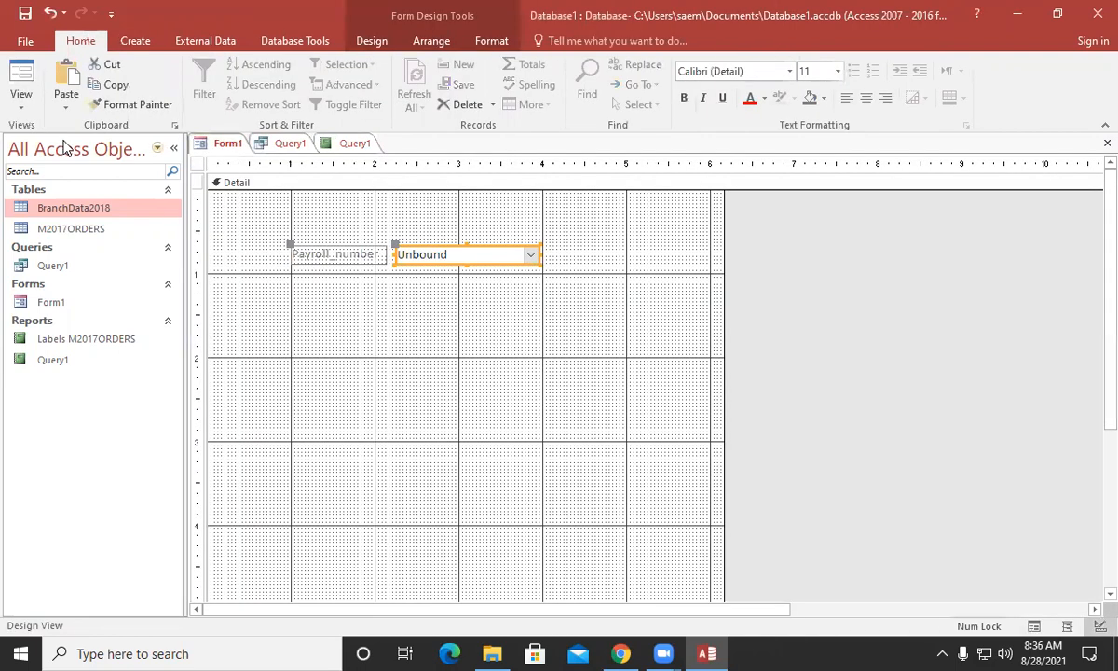
left_click(16, 97)
left_click(99, 149)
left_click(527, 217)
left_click(447, 283)
Reload the Query1 report in Print Preview, check its record against the form's chosen payroll number, and return to Design View
left_click(351, 144)
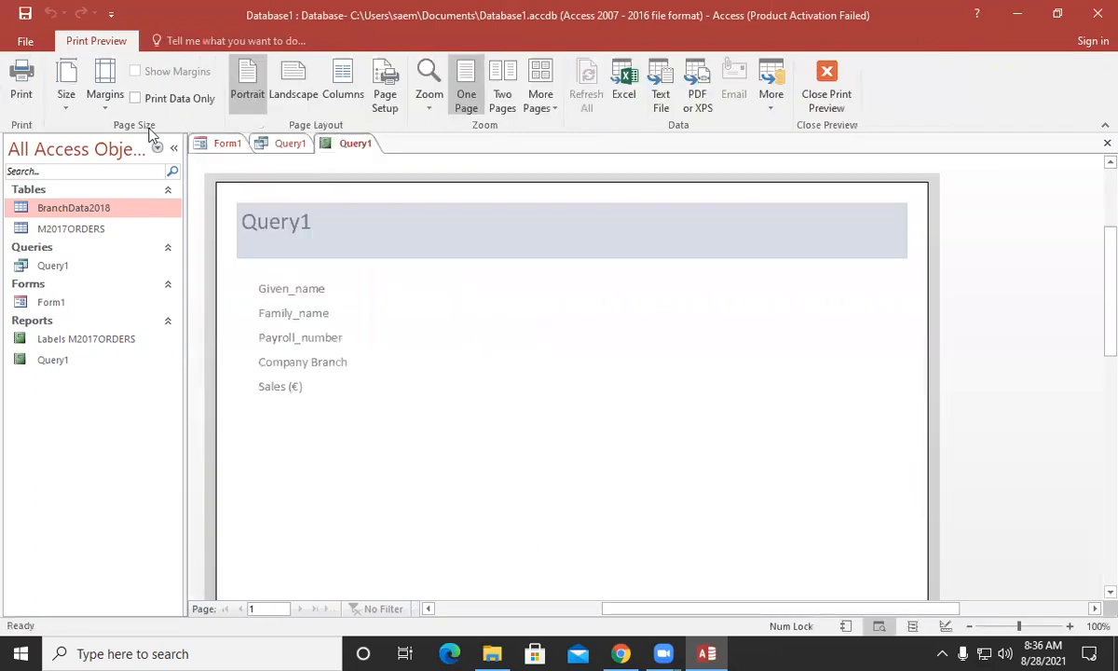
left_click(284, 145)
left_click(356, 144)
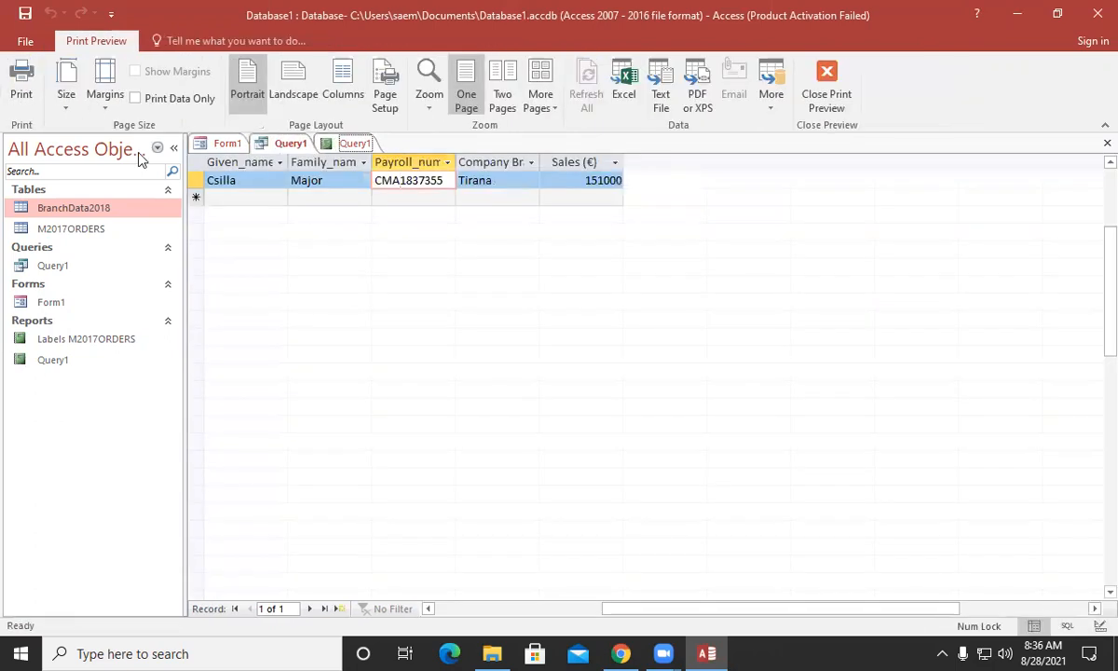
left_click(826, 87)
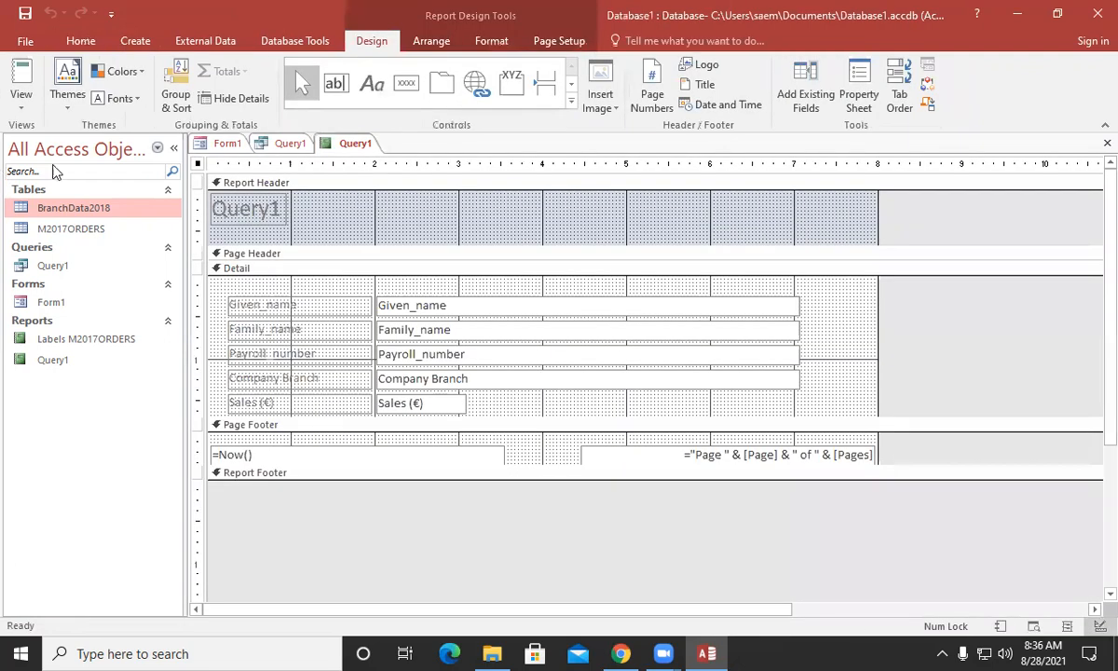
left_click(28, 104)
left_click(60, 172)
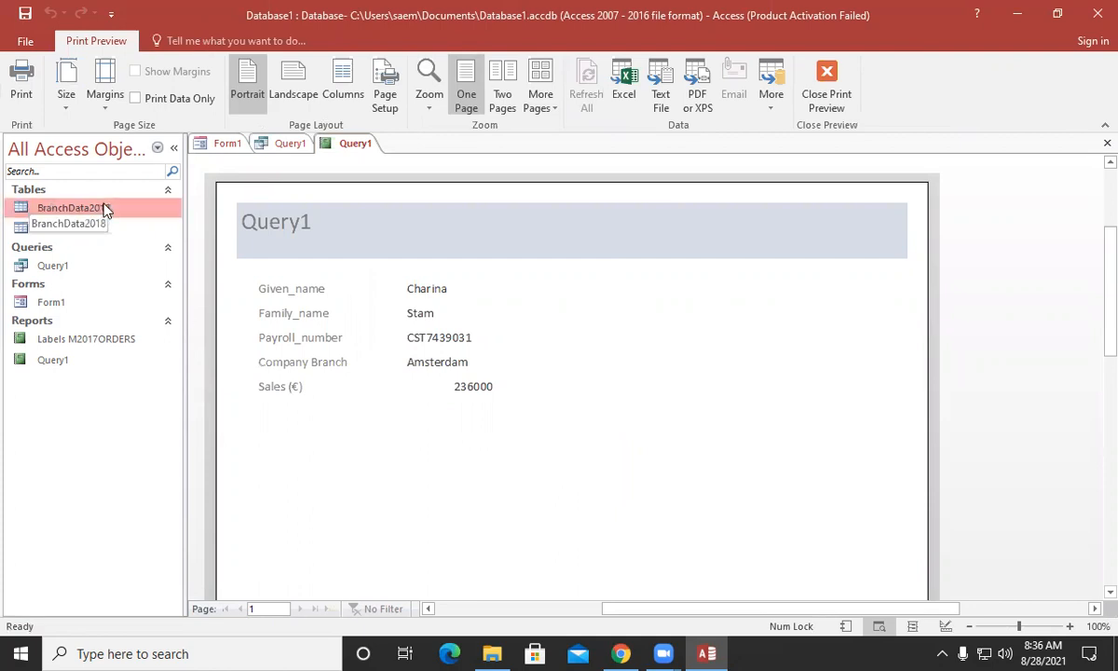
left_click(821, 85)
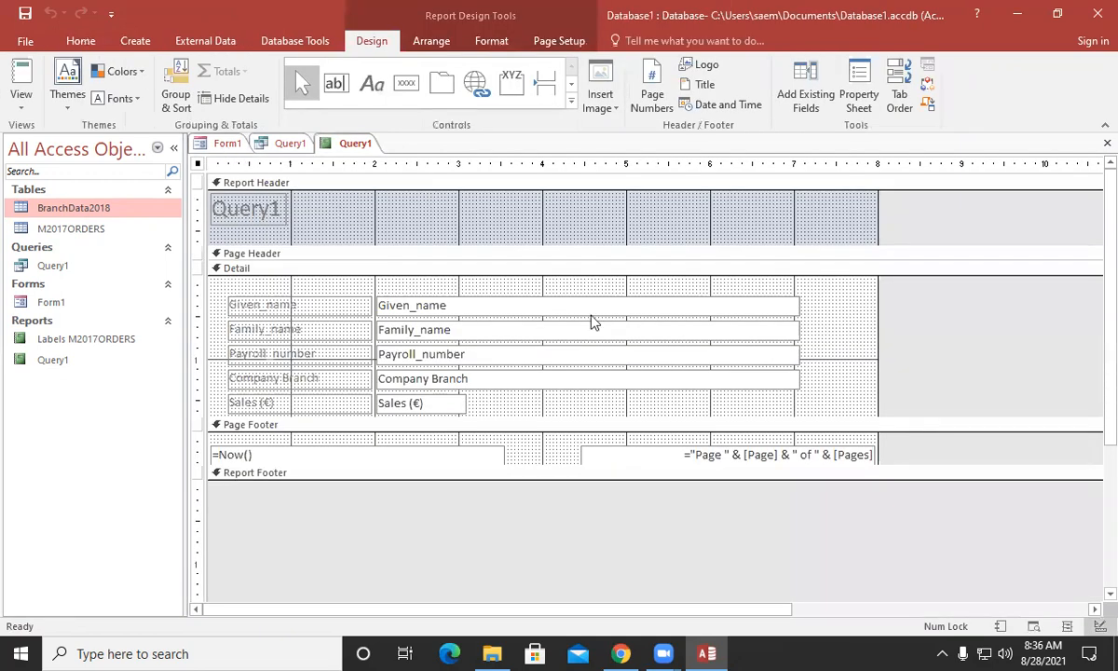
Narrow the Given_name through Company Branch boxes to end at about 4.6 inches and heighten the Detail section to about 2.9 inches
left_click_drag(769, 278, 822, 361)
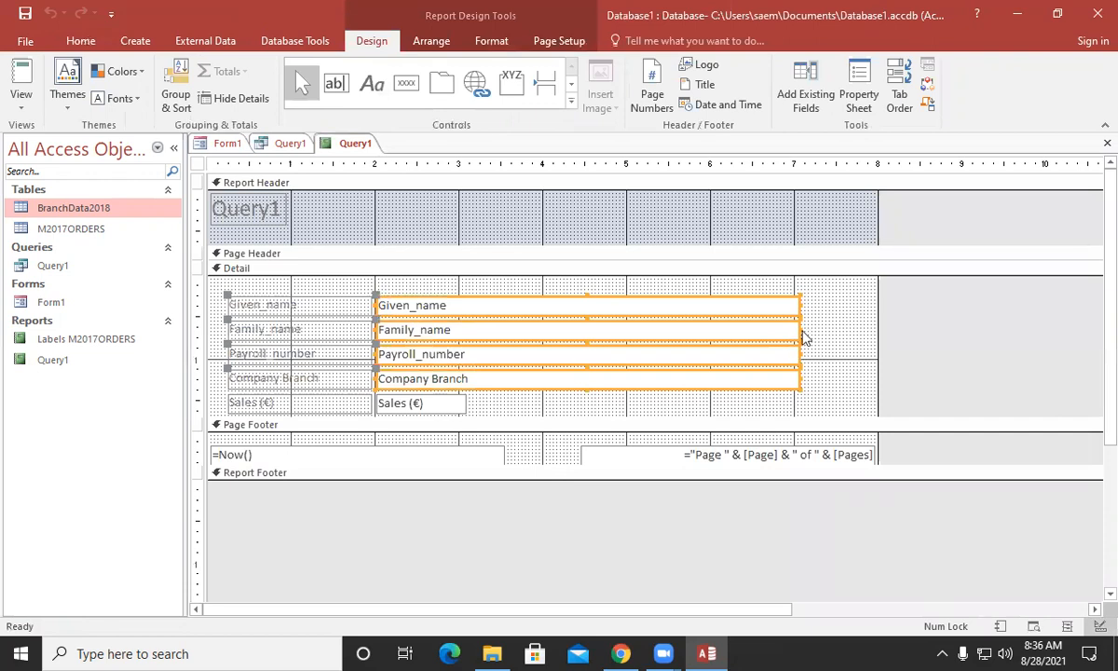
left_click_drag(798, 328, 592, 328)
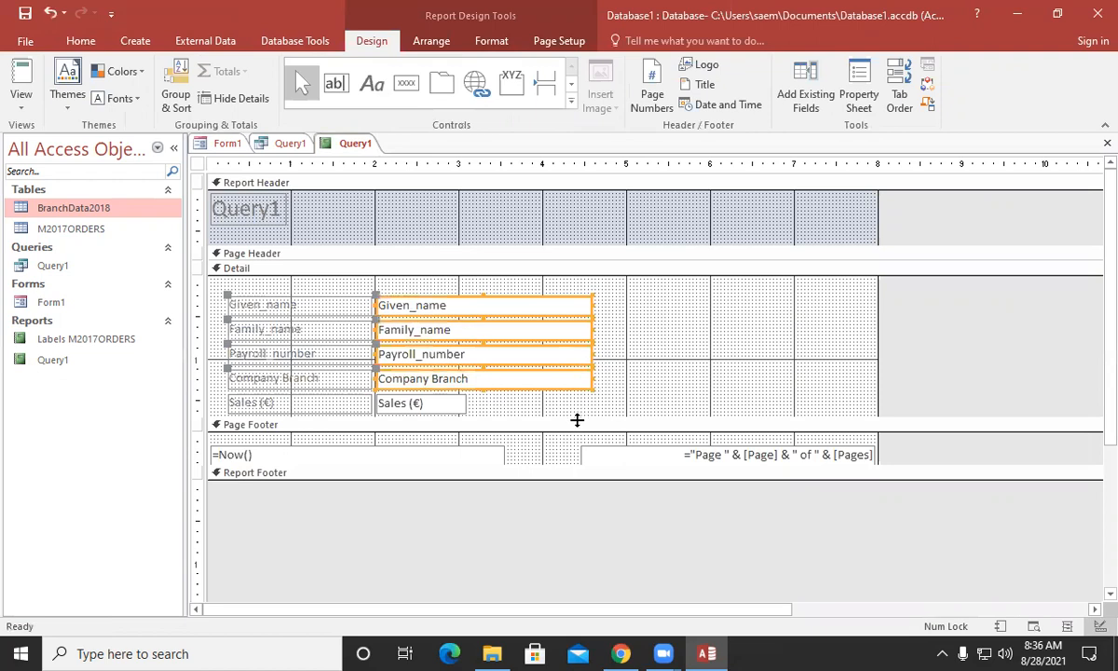
left_click(531, 473)
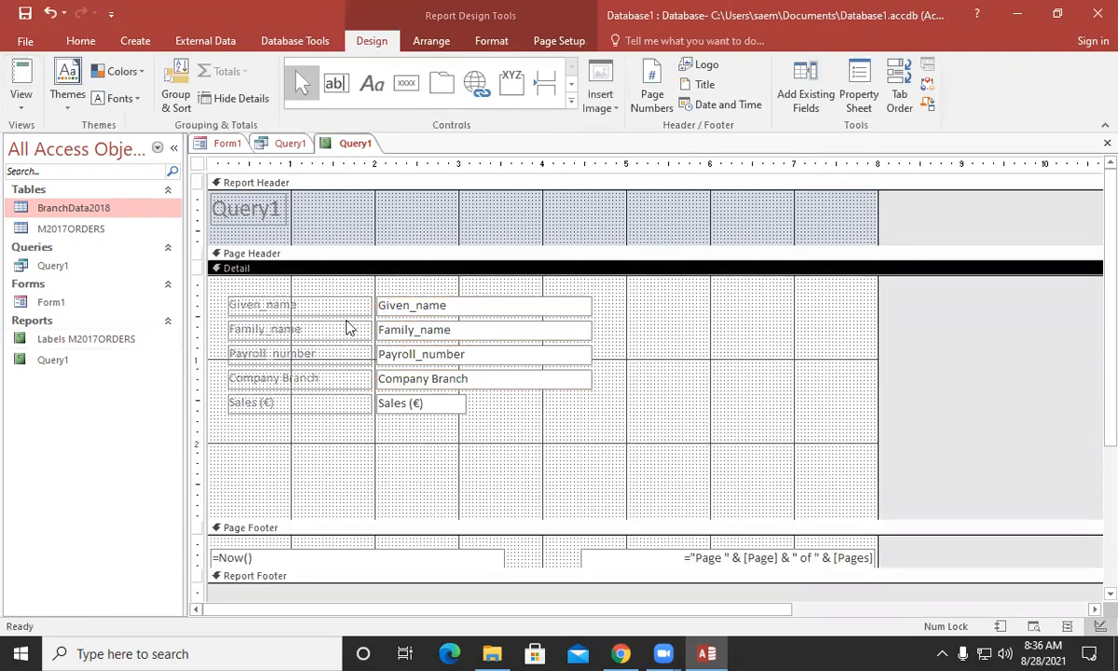
Format all field labels and boxes as bold, automatic colour, size 12, and check the result in Print Preview
left_click_drag(184, 300, 184, 420)
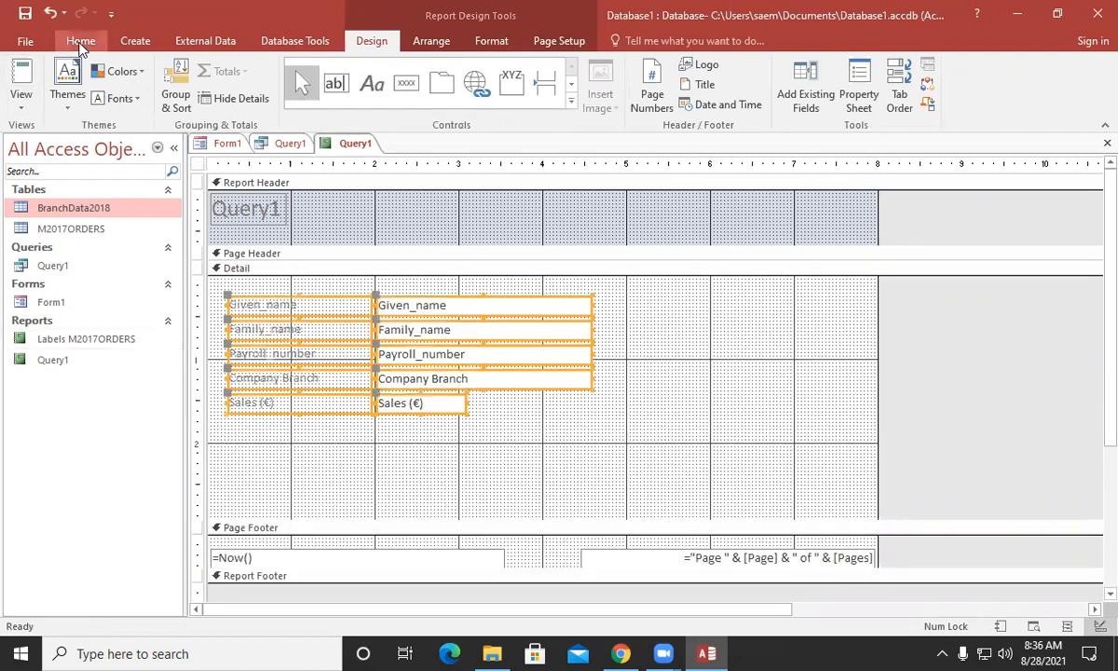
left_click(81, 41)
left_click(683, 97)
left_click(763, 98)
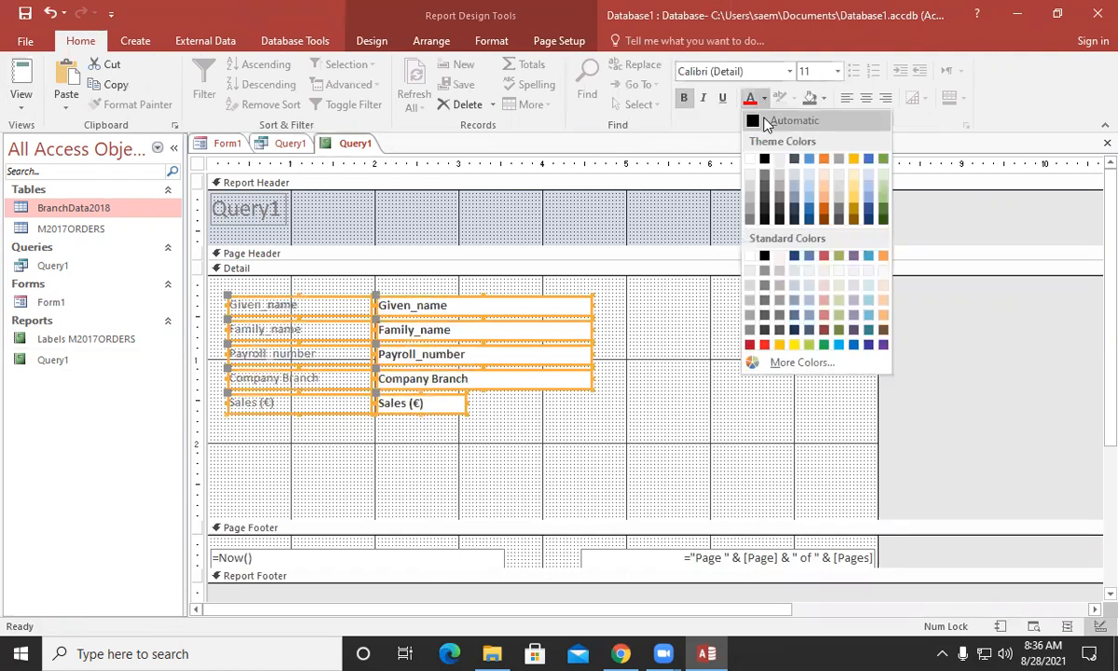
left_click(759, 122)
left_click(837, 71)
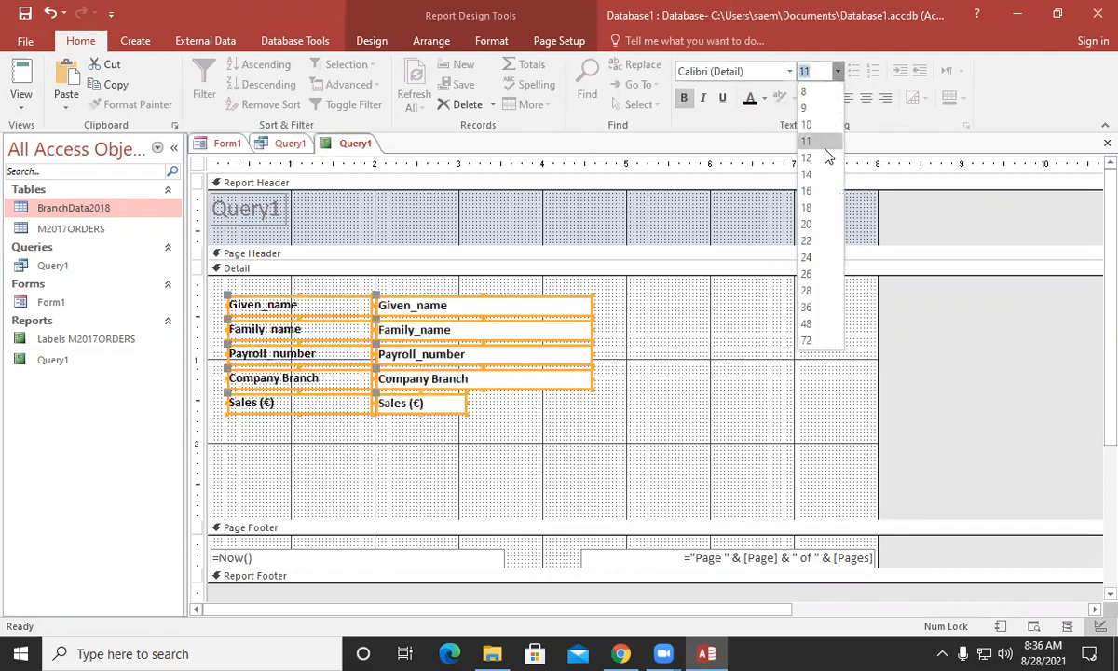
left_click(508, 445)
left_click(21, 105)
left_click(47, 174)
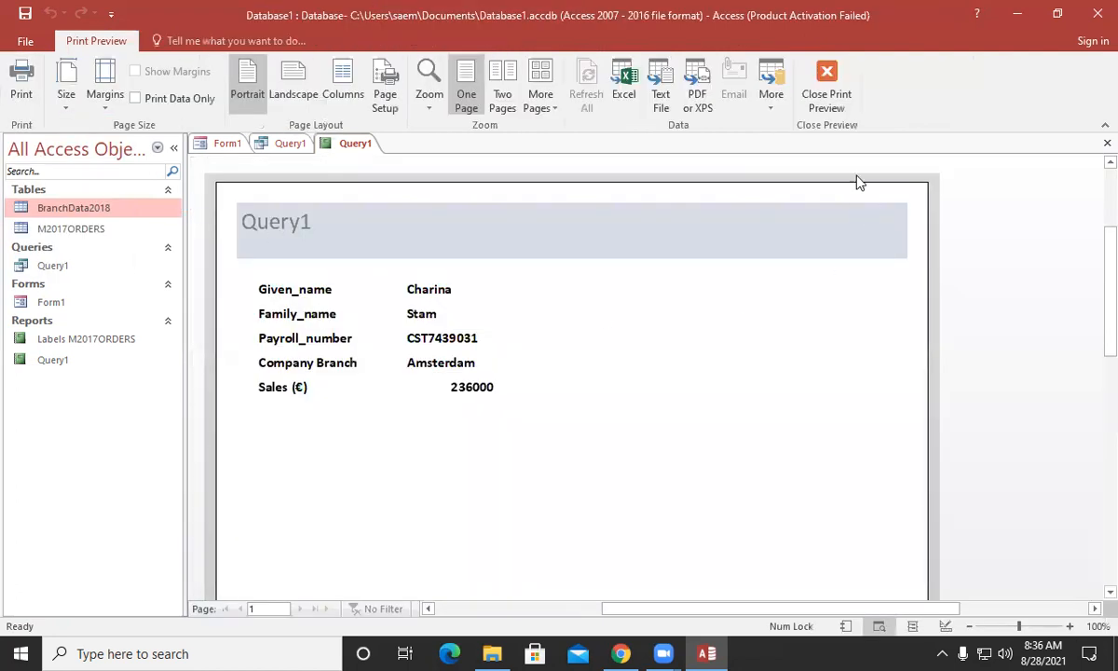
left_click(826, 96)
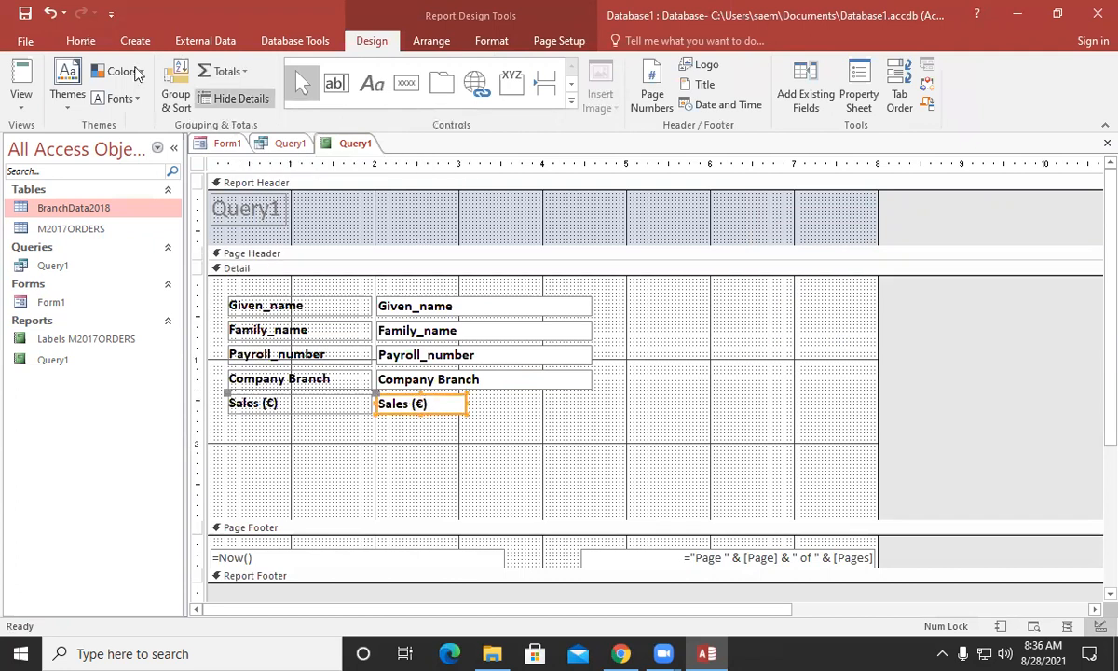
Left-align the Sales (€) value box and check its alignment in Print Preview
left_click(81, 41)
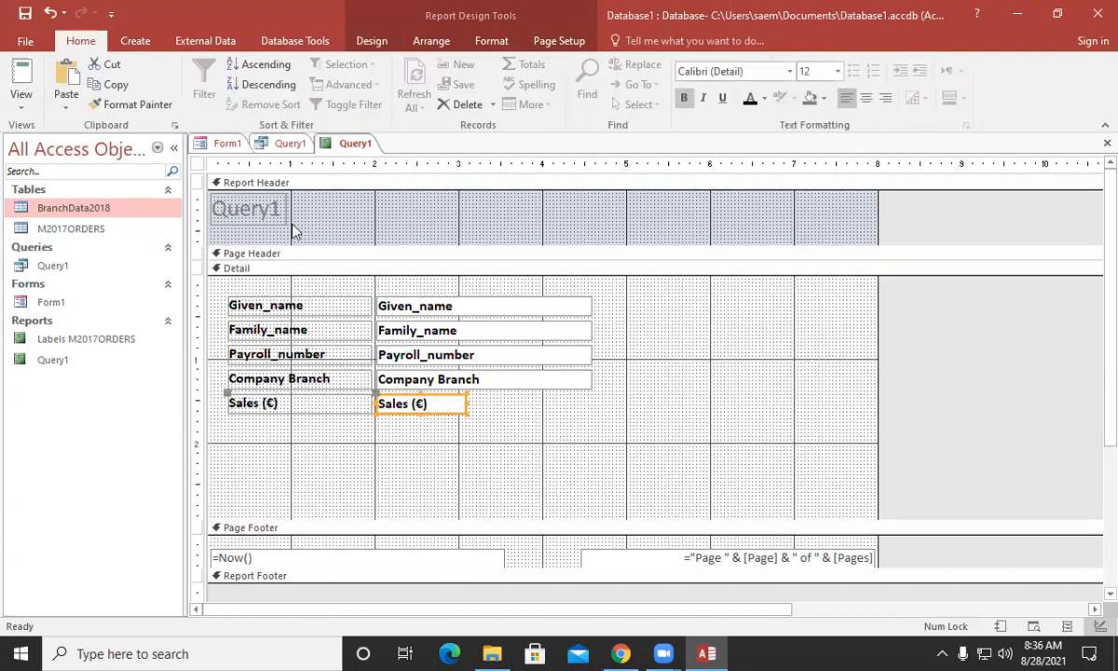
left_click(21, 101)
left_click(45, 168)
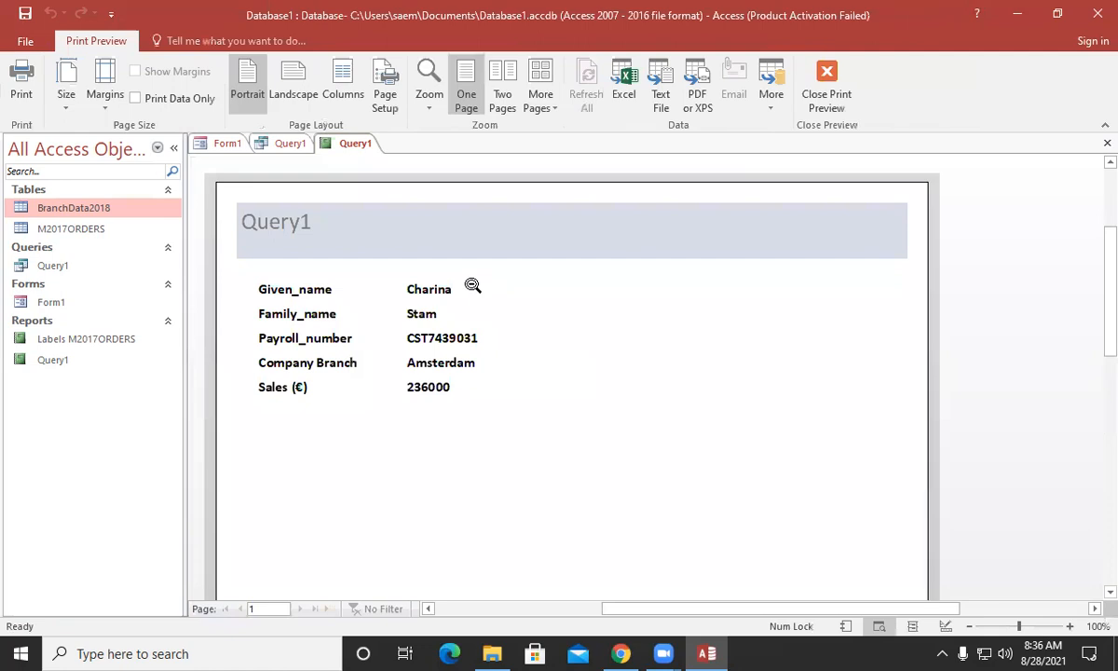
left_click(827, 98)
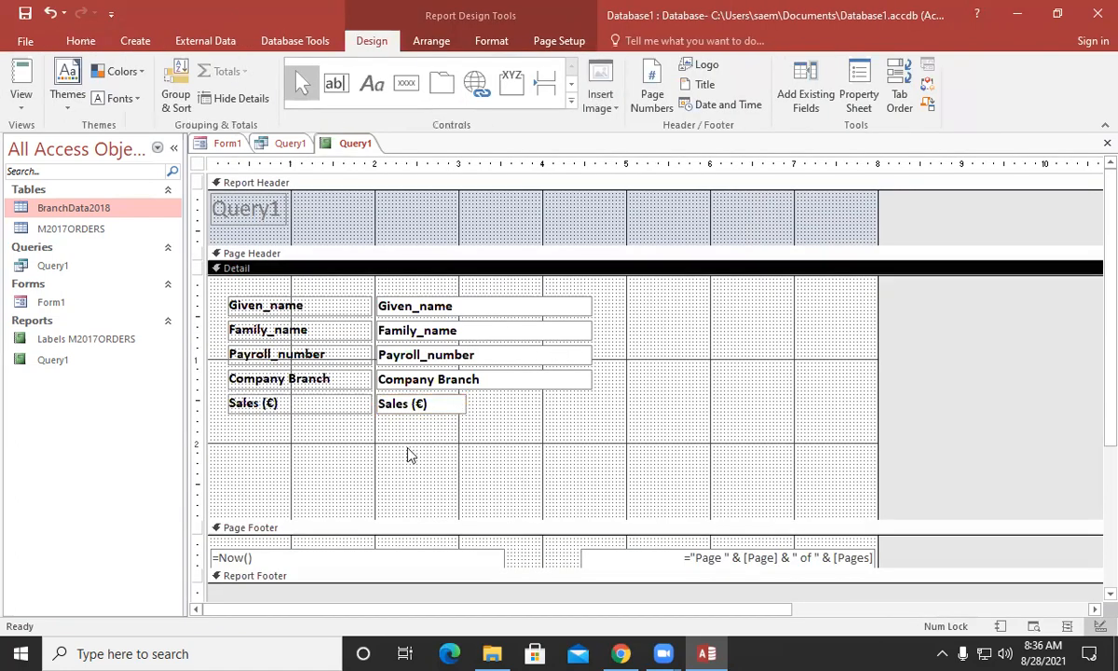
Cut all field labels and boxes from the Detail section and draw a rectangle about 4.4 by 1.8 inches in their place
left_click_drag(222, 292, 625, 462)
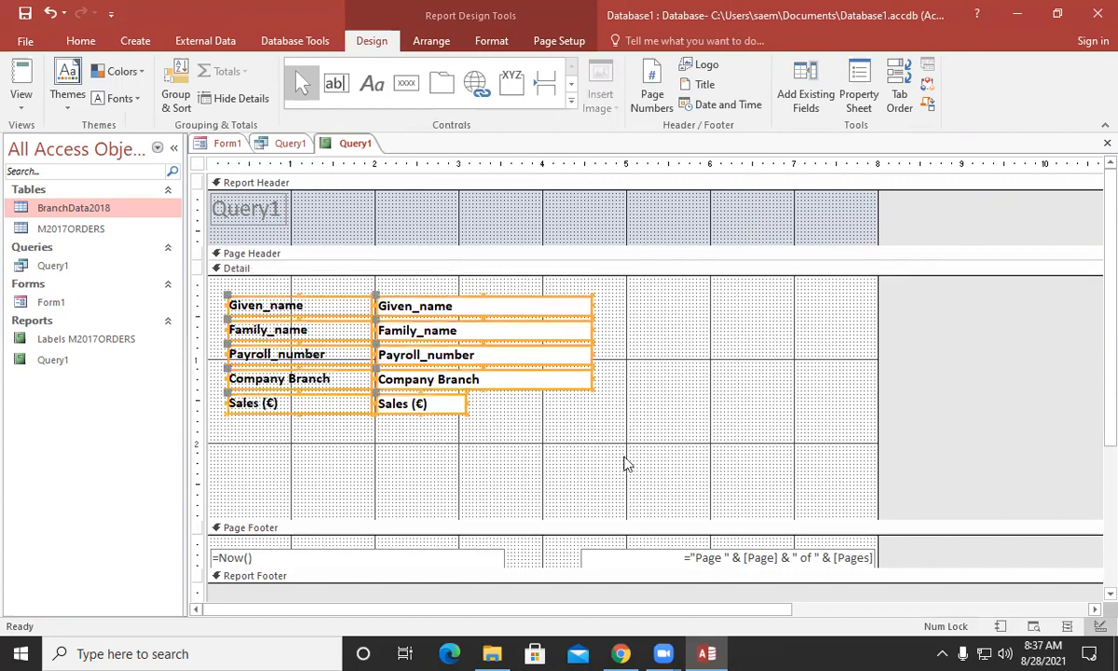
key("Delete")
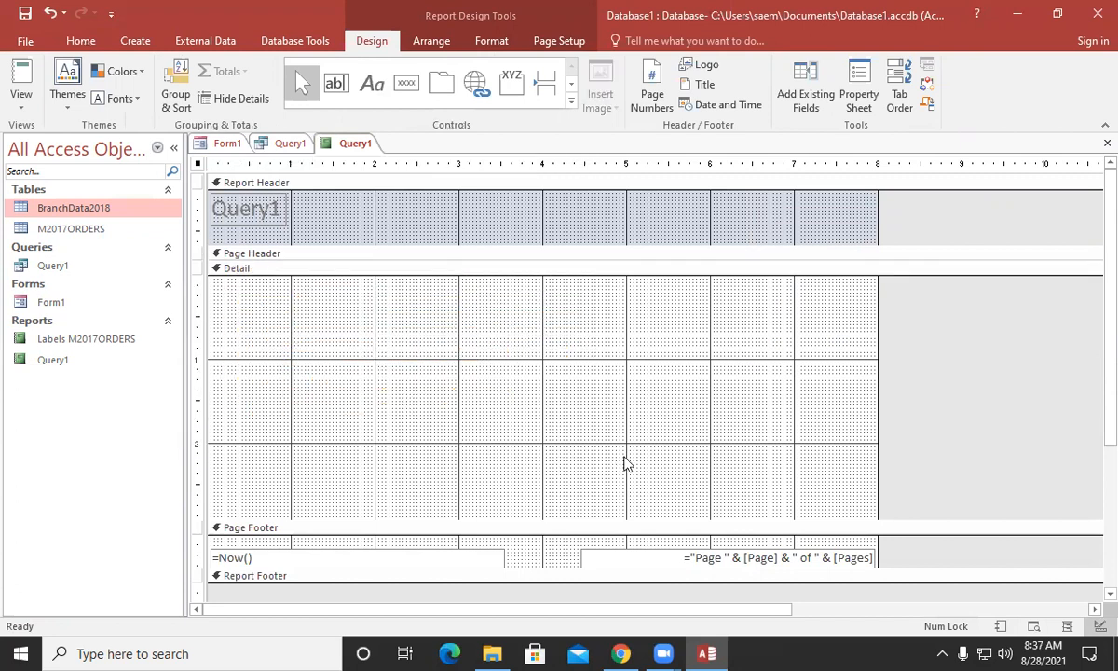
left_click(571, 104)
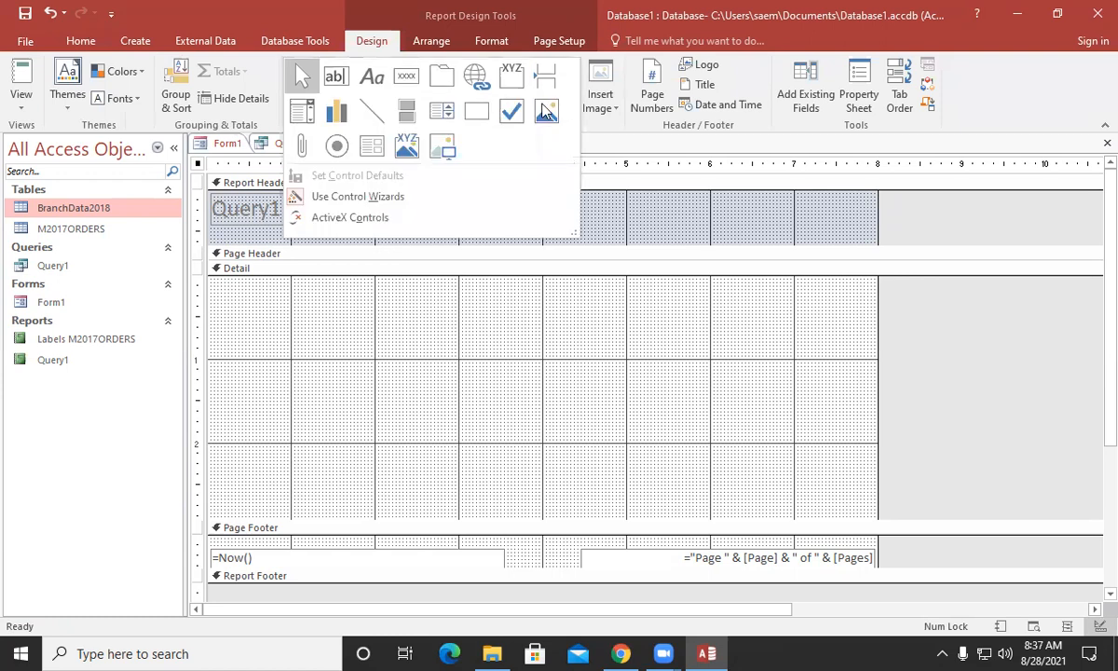
left_click(475, 112)
mouse_move(228, 296)
left_mouse_down()
mouse_move(577, 411)
mouse_move(596, 450)
left_mouse_up()
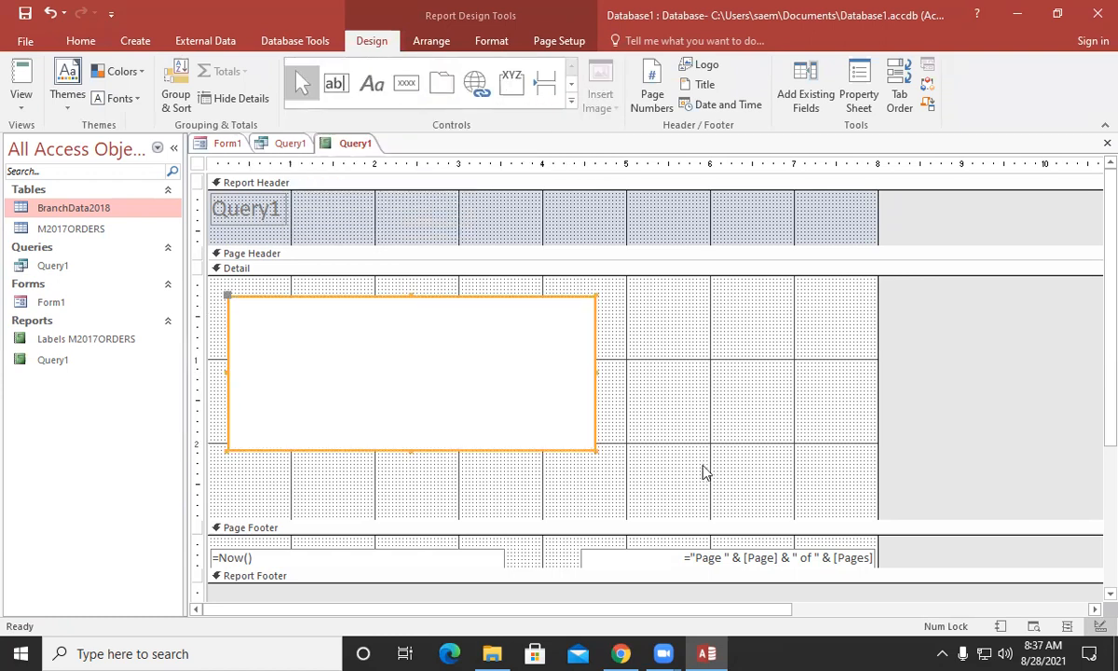
Paste the field labels and boxes back into the Detail section and position them just below the rectangle
key("ctrl+v")
left_click_drag(507, 459, 494, 362)
key("Right")
key("Right")
key("Right")
key("Left")
key("Left")
key("Left")
key("Left")
left_click_drag(494, 365, 680, 541)
Widen the rectangle to about 4.7 inches and move the pasted labels and boxes inside it
left_click(597, 375)
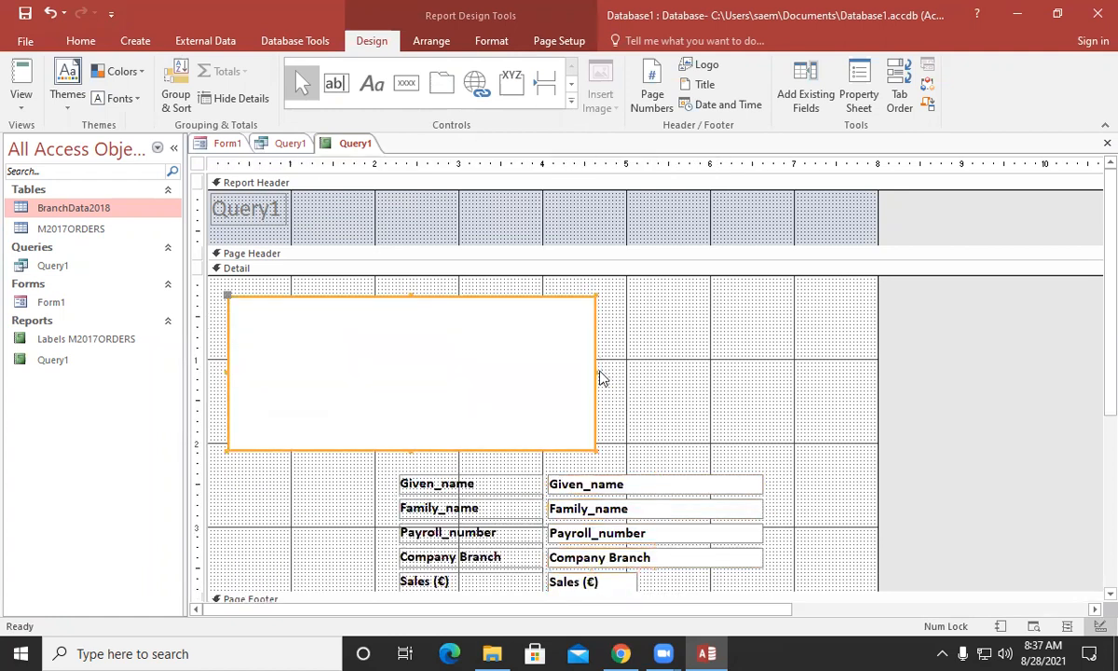
left_click_drag(607, 376, 622, 376)
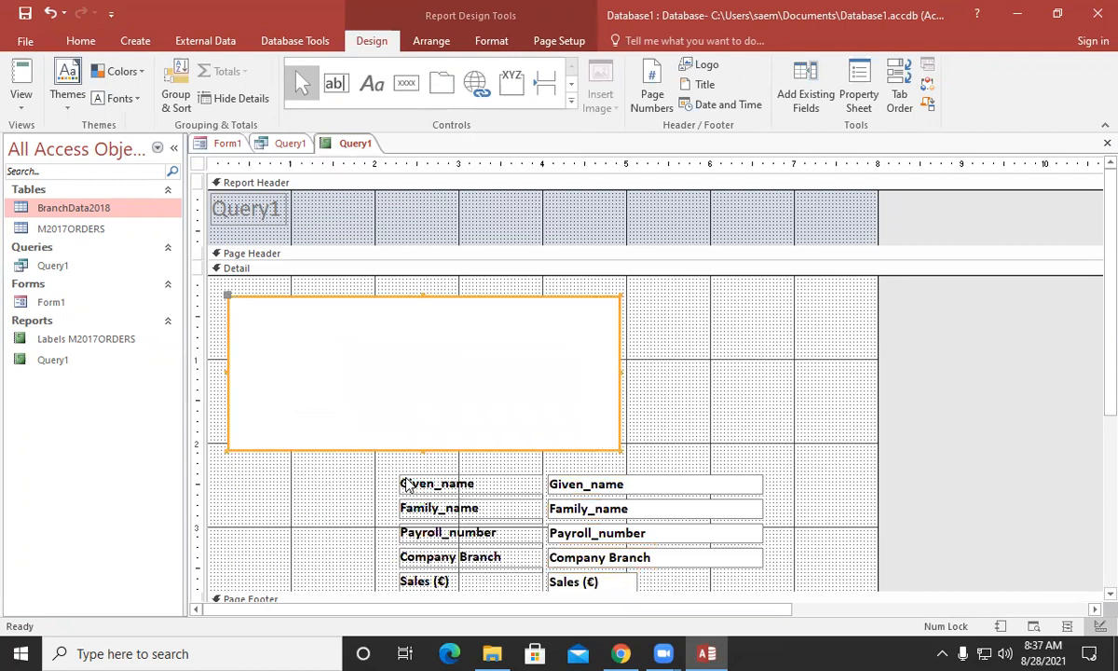
scroll(384, 438, "down", 2)
left_click_drag(388, 383, 762, 510)
left_click_drag(519, 400, 484, 303)
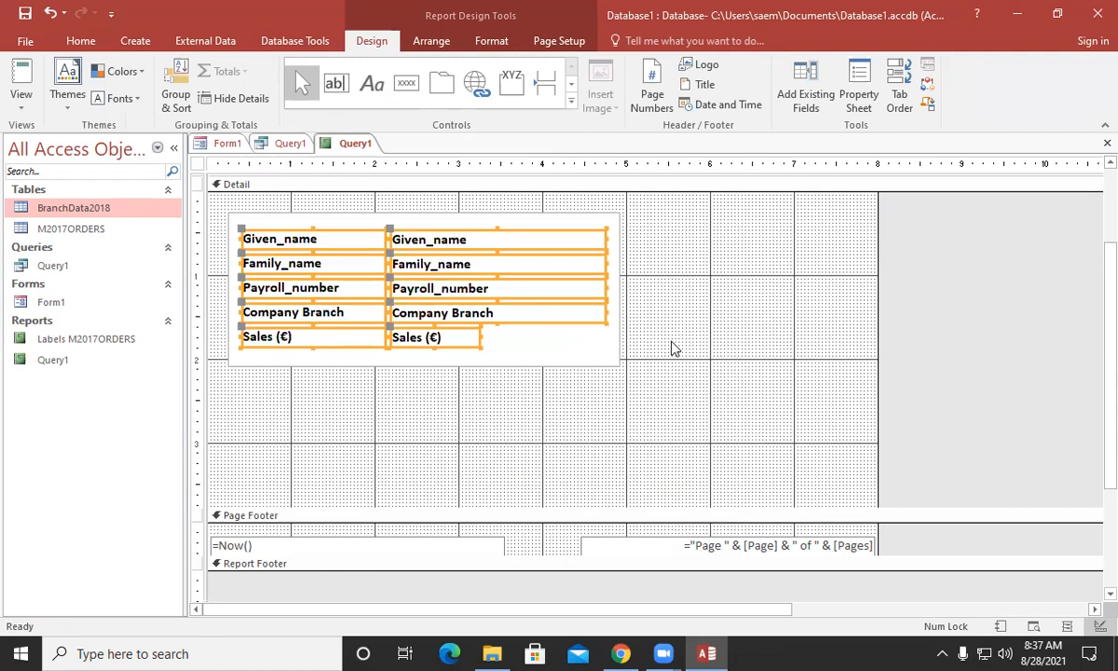
left_click(672, 348)
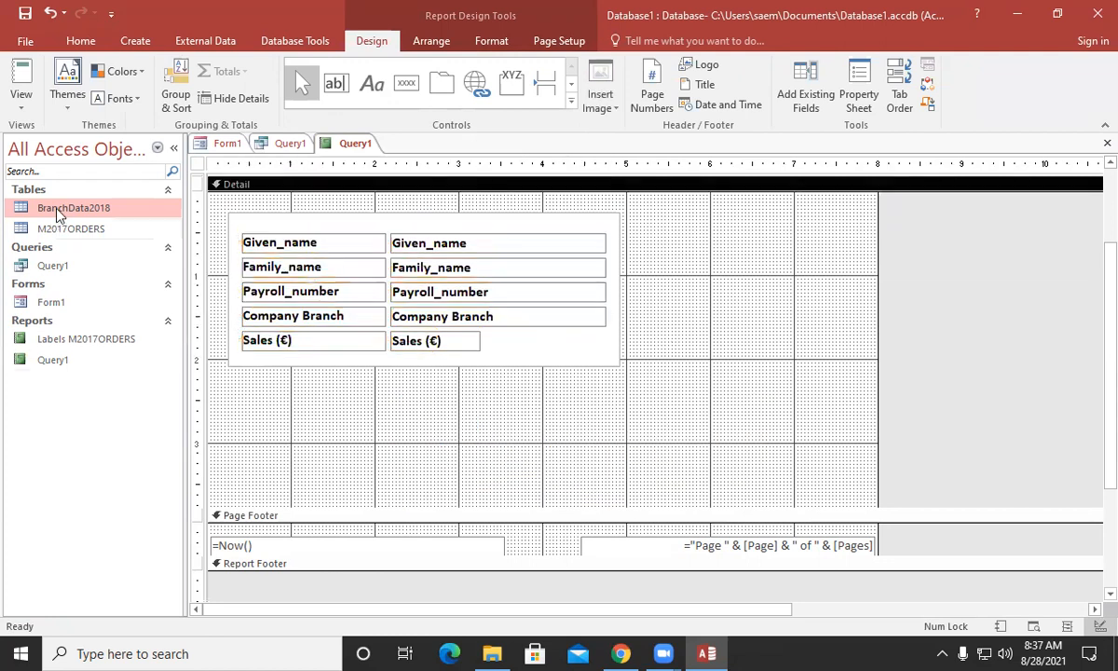
Check the framed fields in Print Preview and extend the rectangle downward to about 2.3 inches high
left_click(21, 100)
left_click(47, 172)
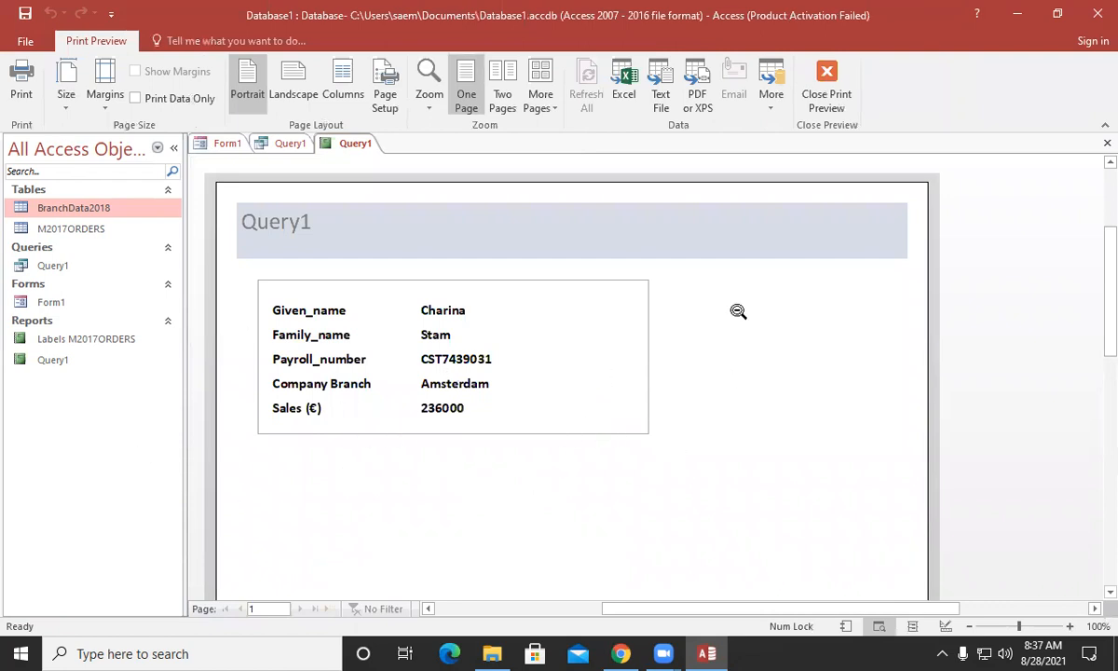
left_click(825, 89)
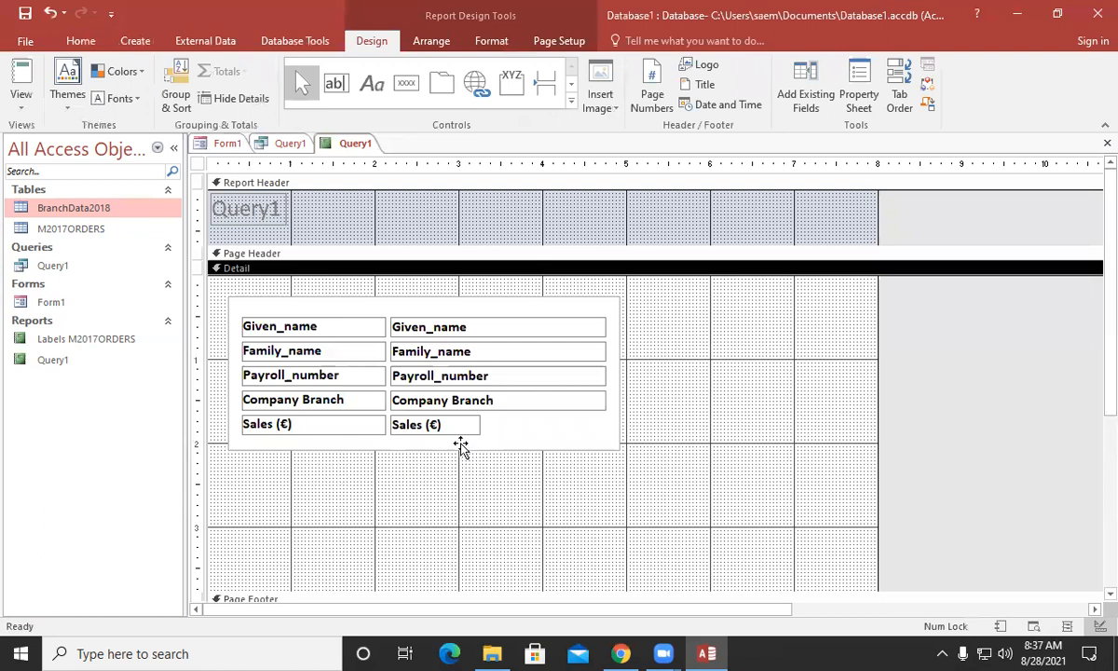
left_click(461, 445)
left_click_drag(424, 448, 419, 491)
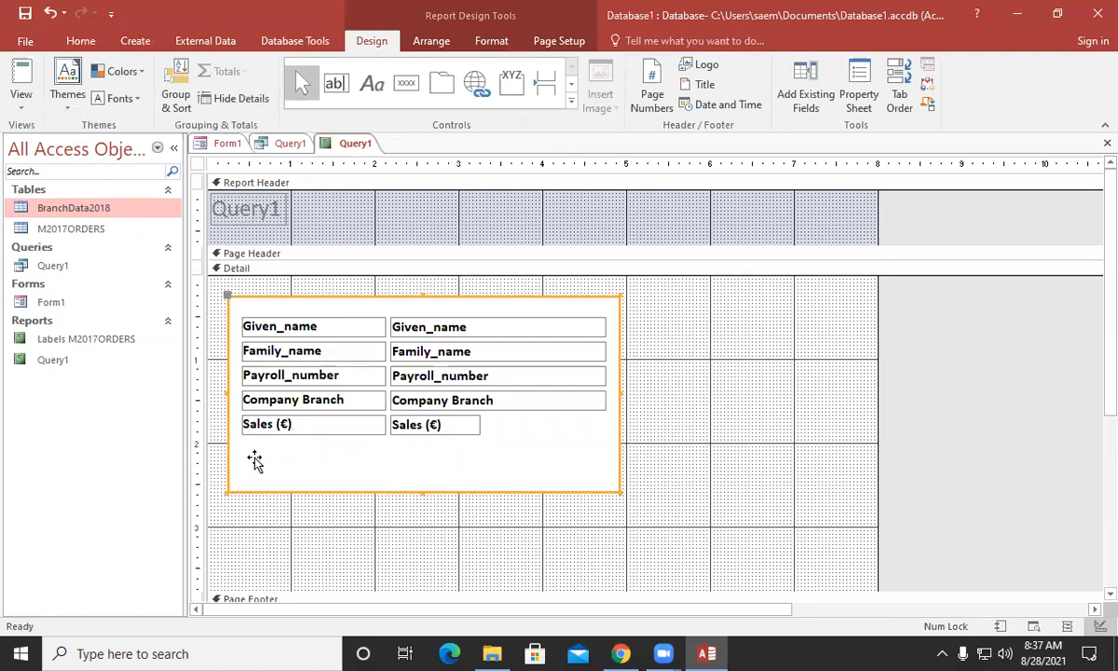
Open Form1 in Design View and draw an option group below the payroll number combo box
left_click(227, 143)
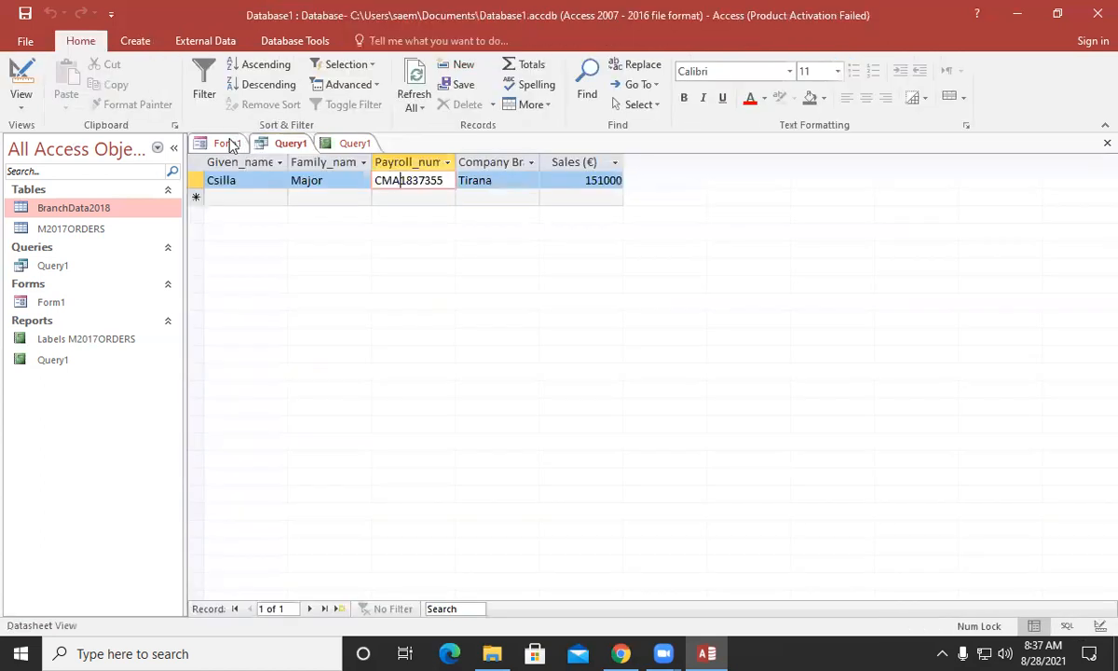
left_click(20, 102)
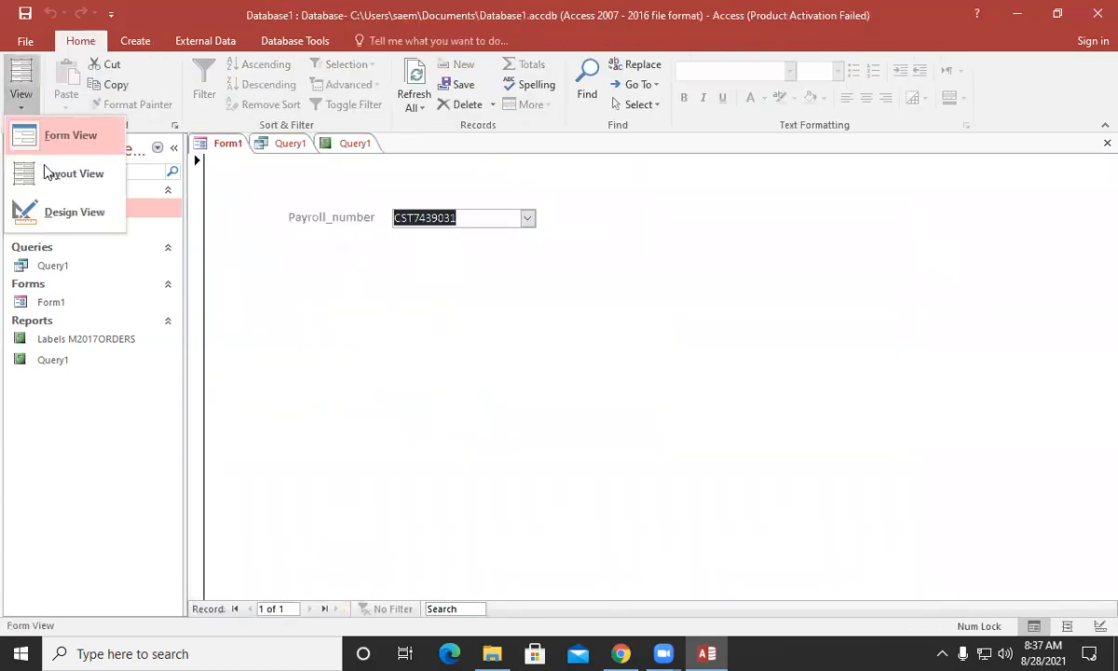
left_click(82, 224)
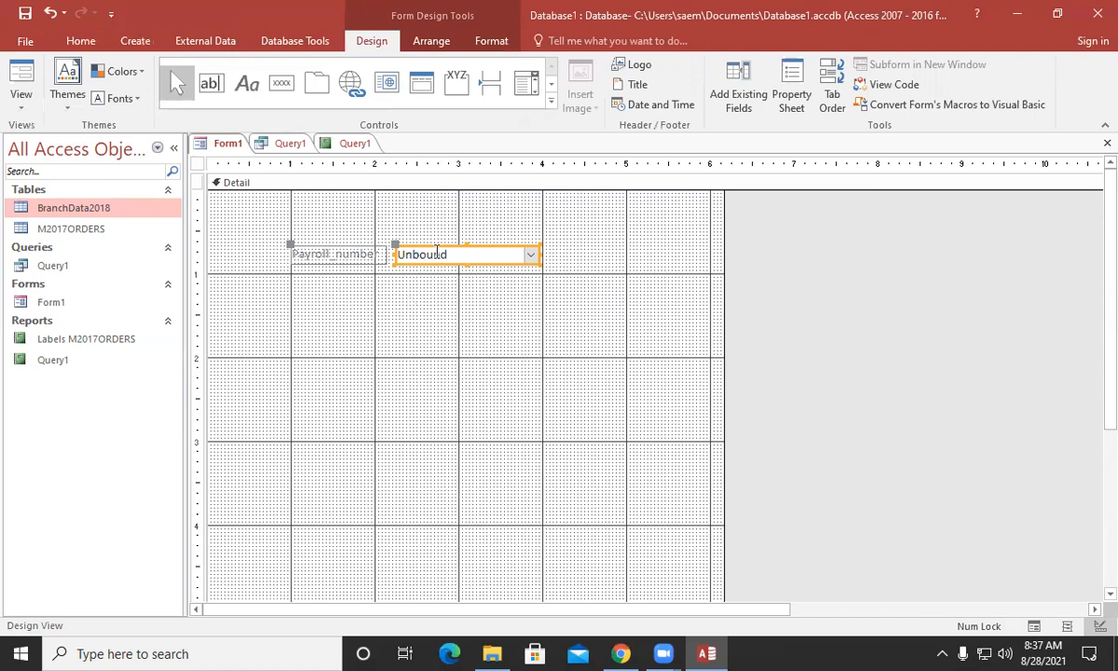
left_click(456, 84)
left_click_drag(360, 305, 564, 427)
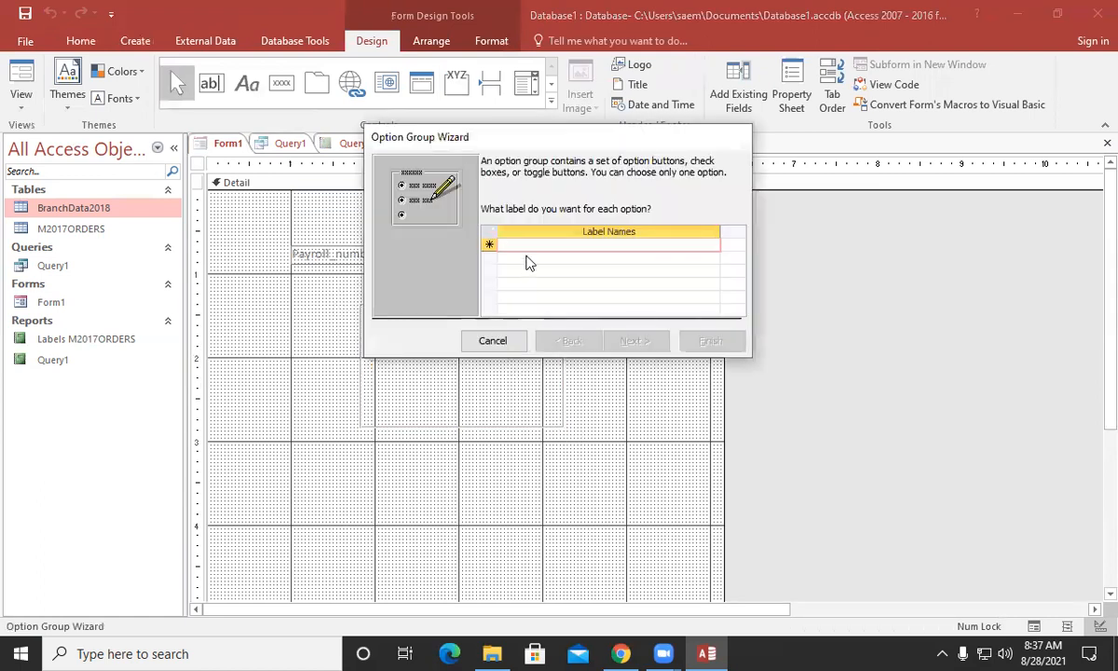
Label the five options in the option group 0%, 10%, 20%, 30% and 40%
type("0")
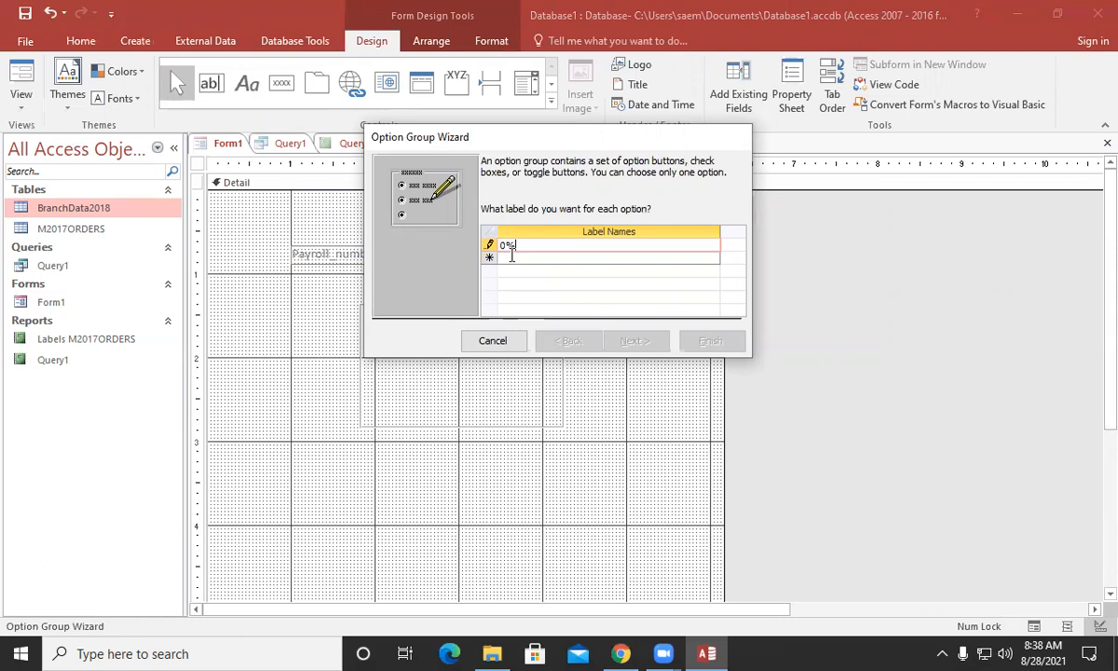
left_click(511, 257)
type("10")
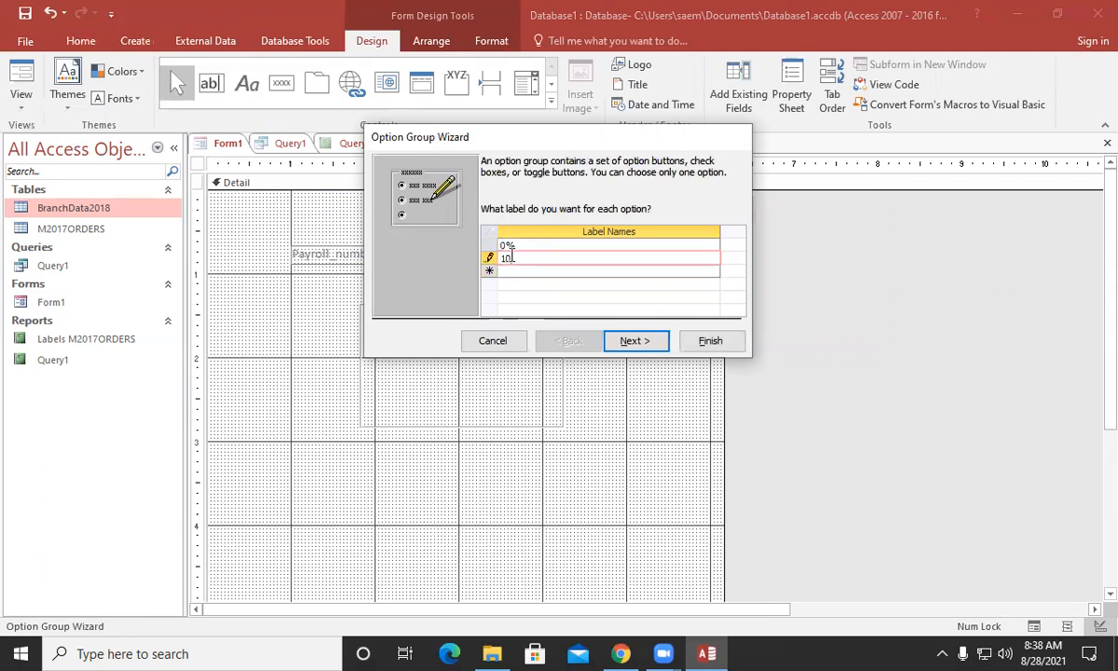
type("%")
key("Down")
type("20%")
key("Down")
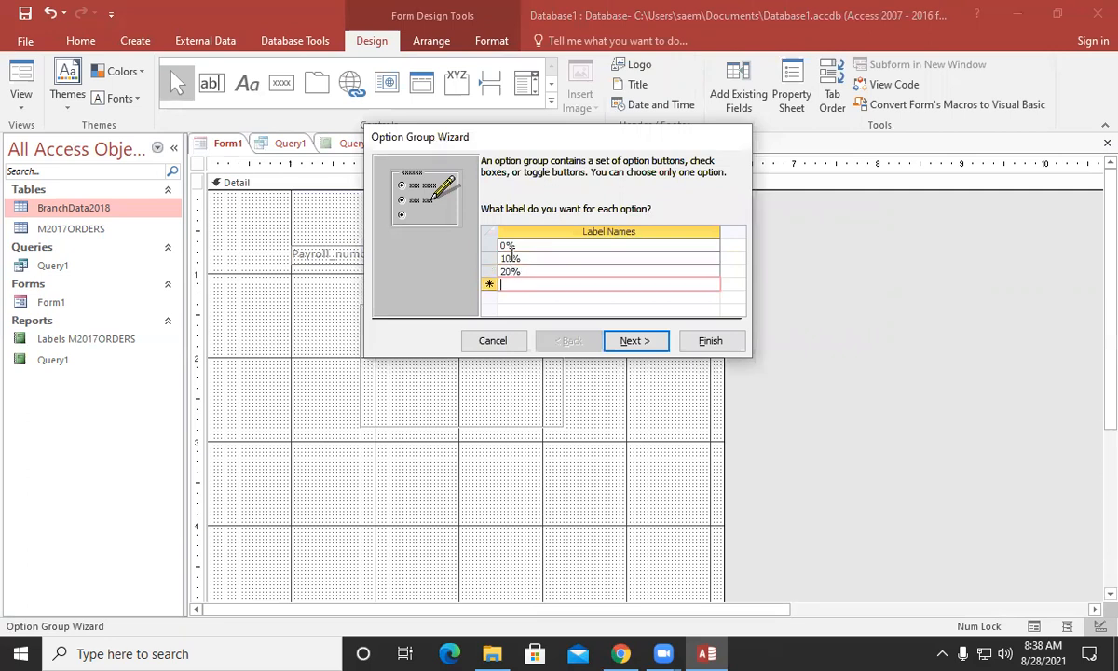
type("30")
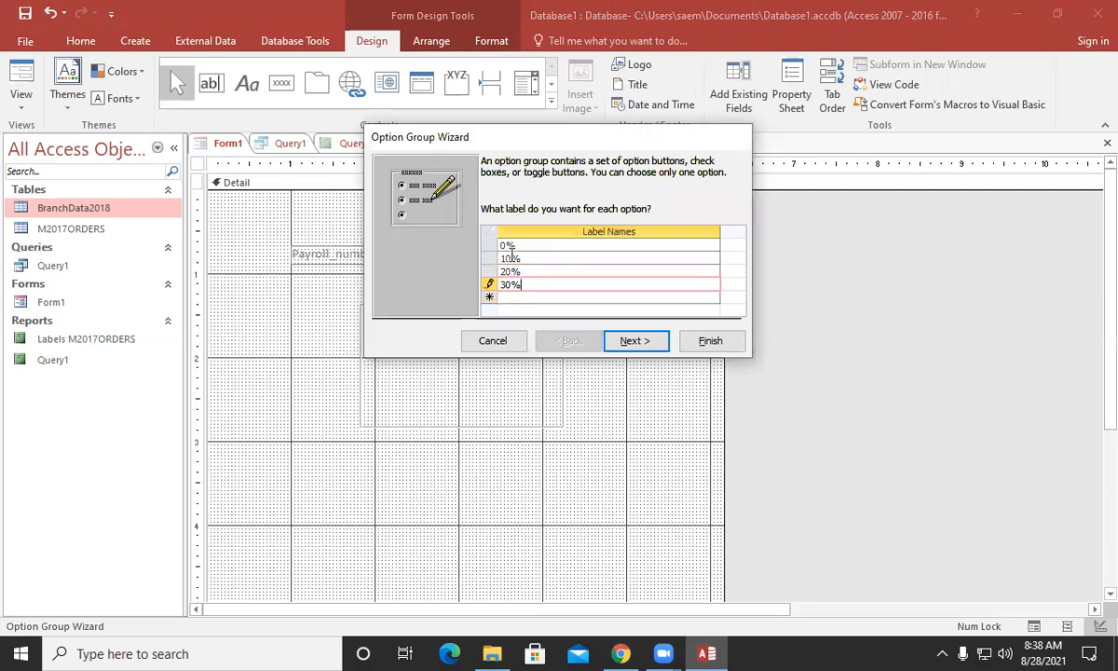
type("%")
key("Down")
type("40%")
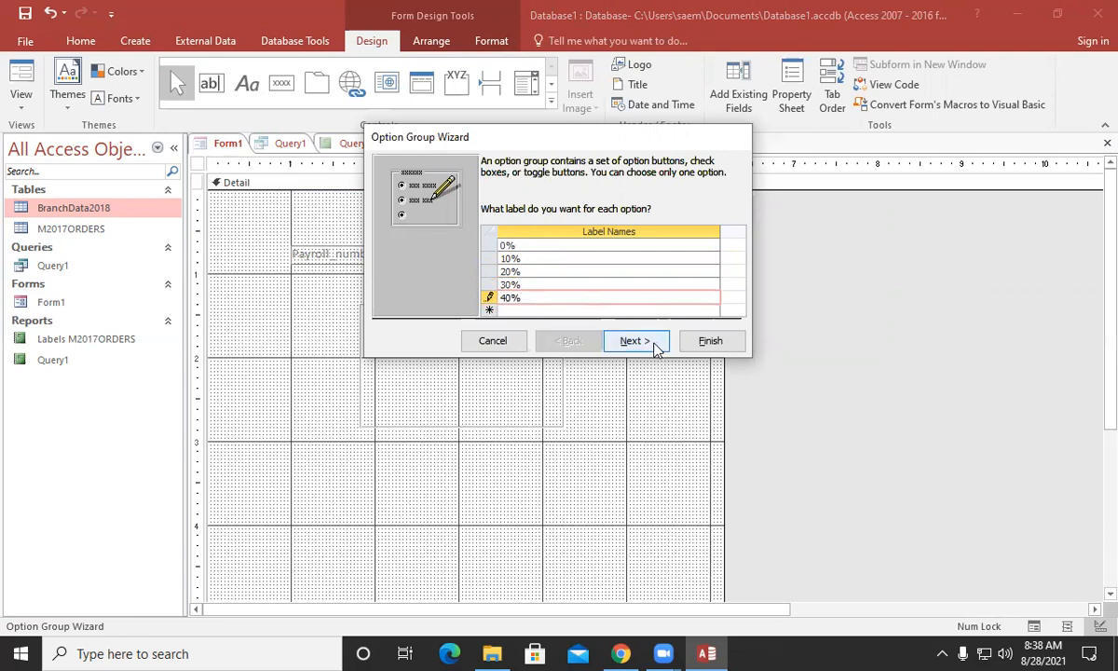
left_click(656, 344)
Complete the option group without a default choice, using values 0, 10, 20, 30 and 40 and etched option buttons
left_click(524, 235)
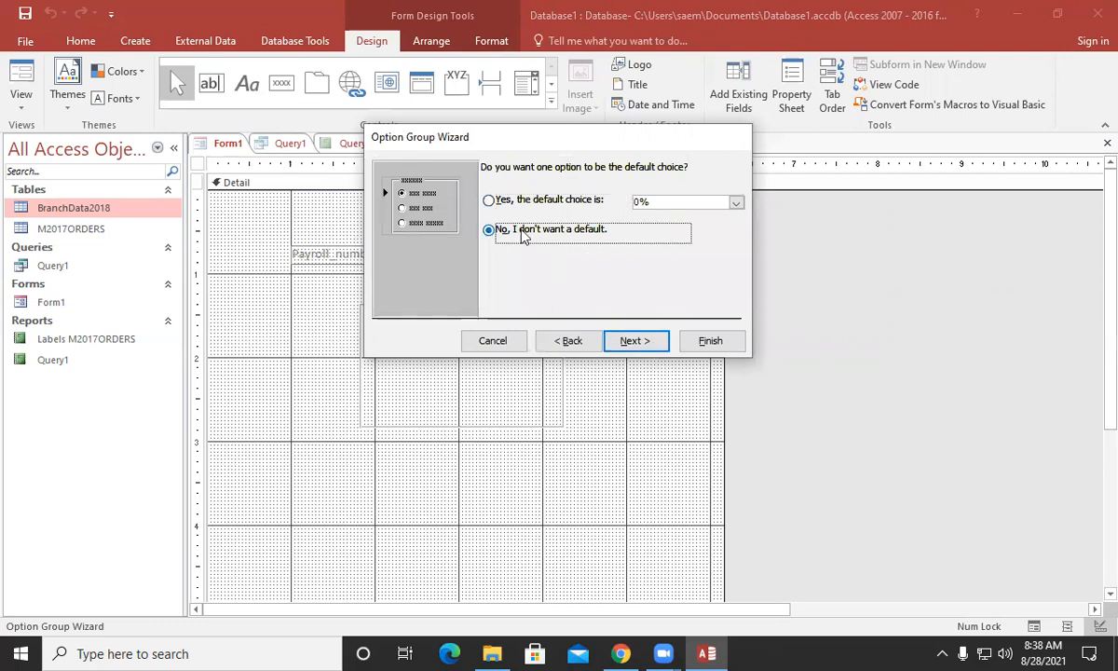
left_click(630, 339)
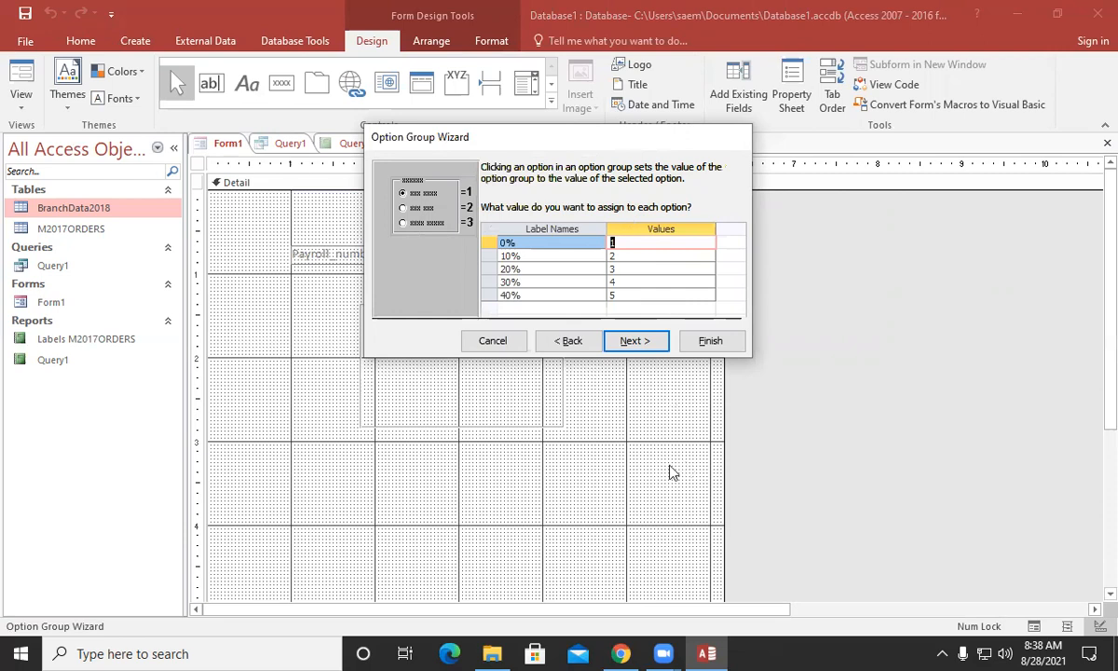
type("0")
key("Down")
type("10")
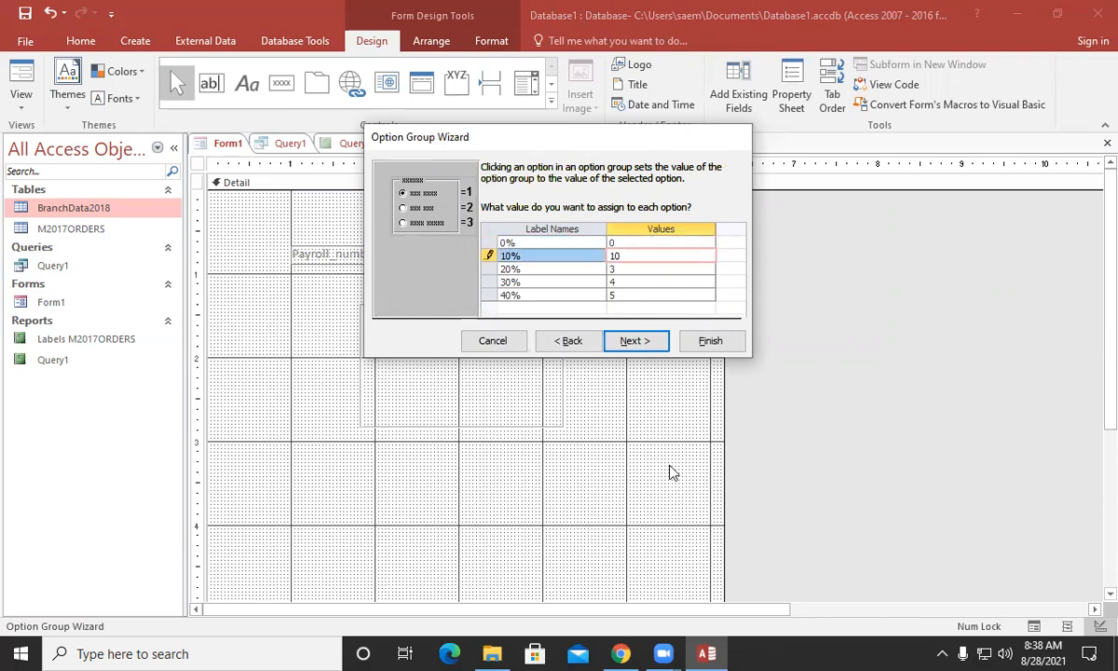
key("Down")
type("2")
key("Down")
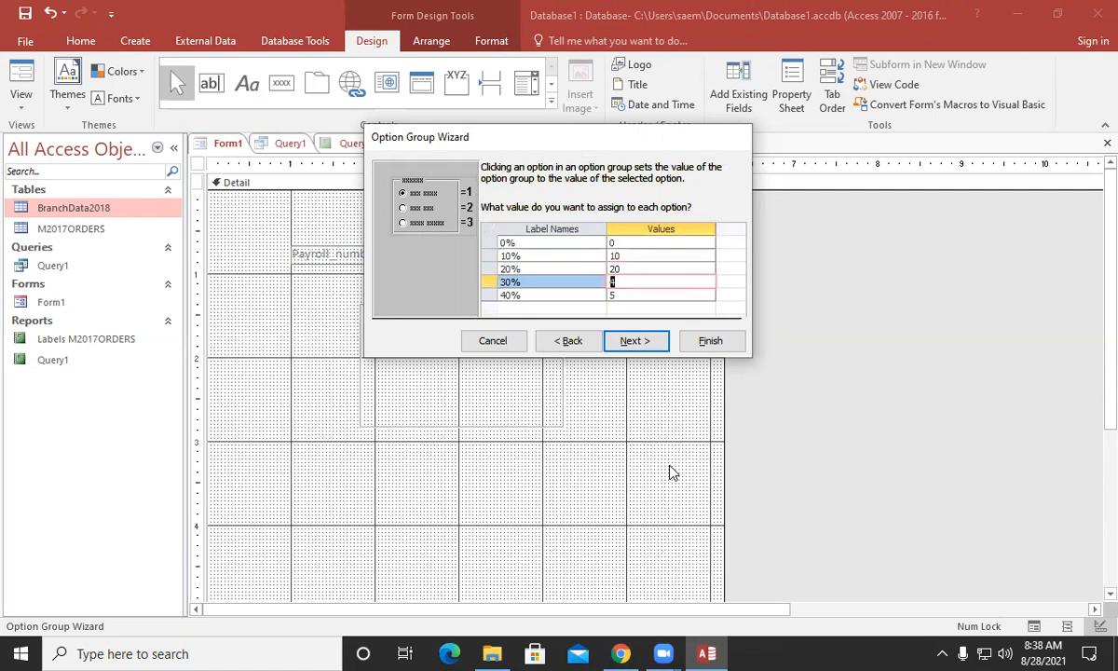
type("30")
key("Down")
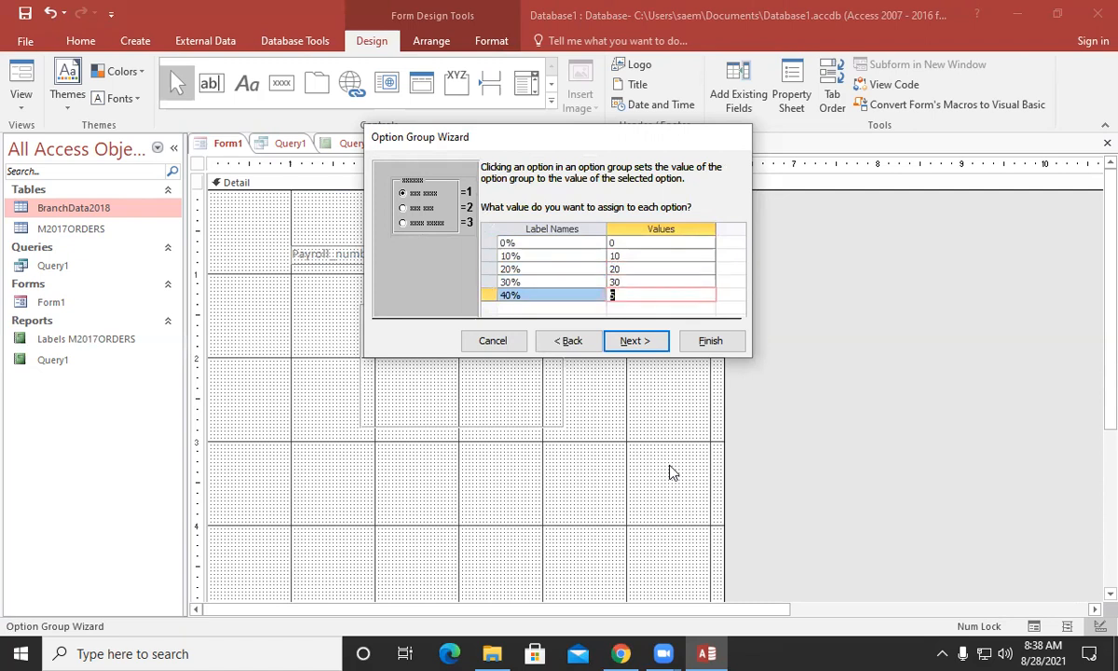
type("40")
left_click(634, 341)
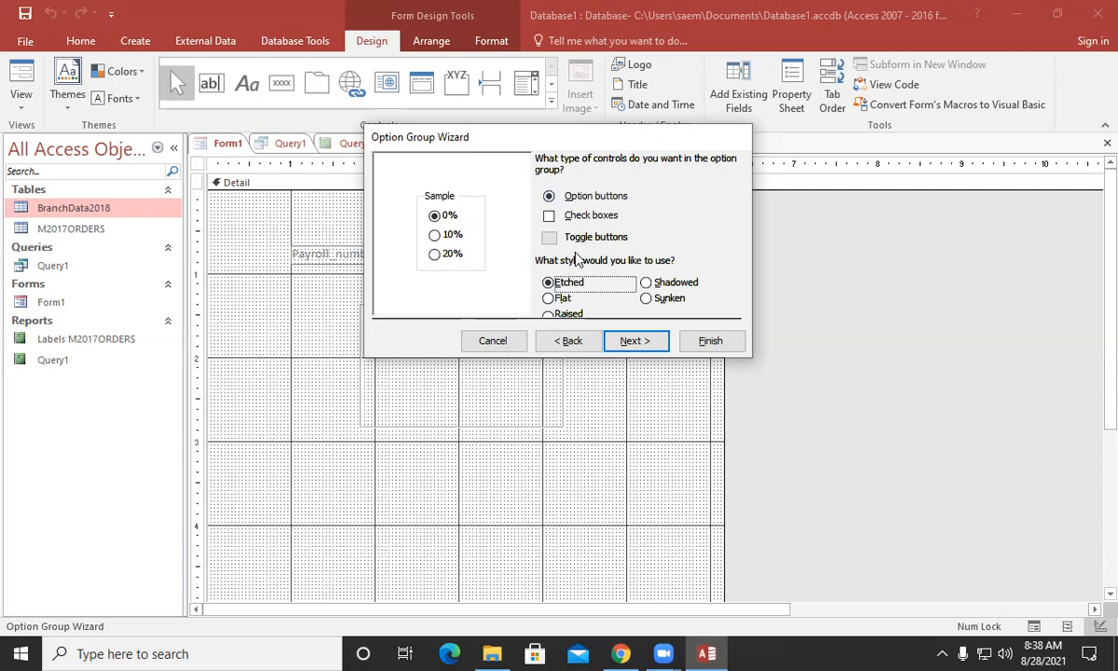
left_click(643, 344)
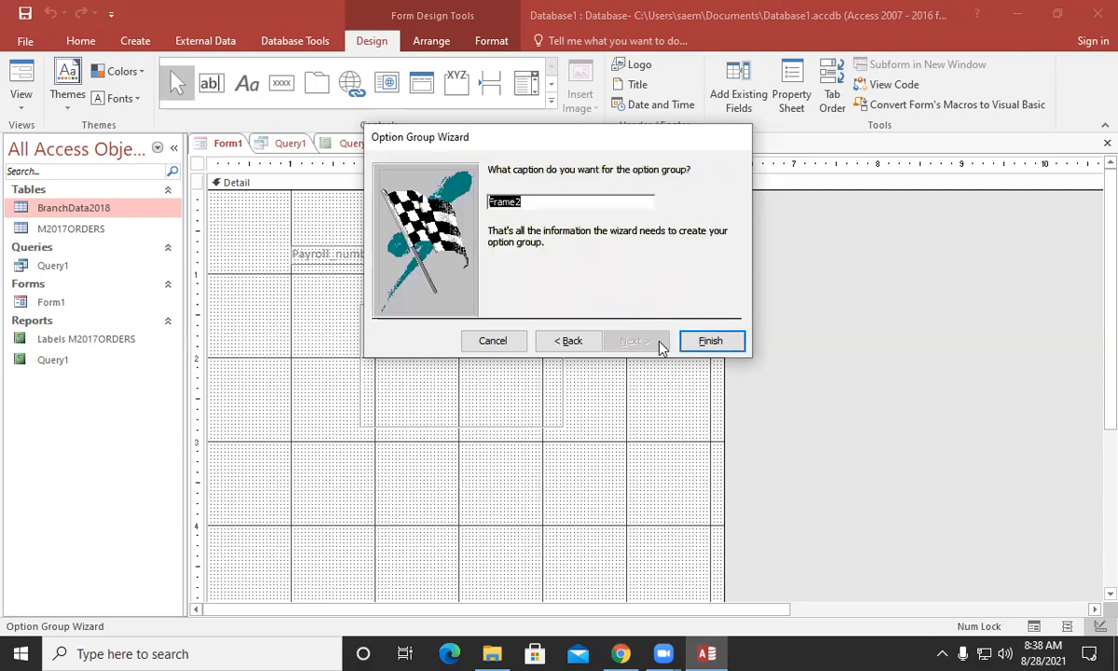
left_click(703, 342)
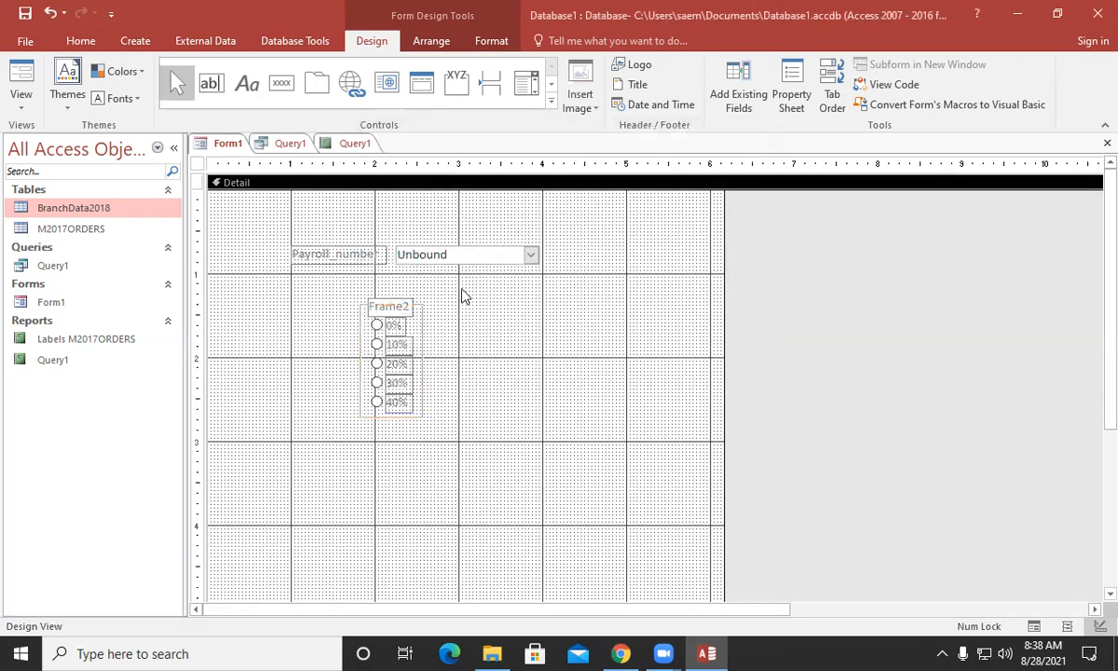
Format the combo box, option group and all their labels as bold italic black text at 12 pt
left_click_drag(259, 200, 504, 448)
left_click(82, 41)
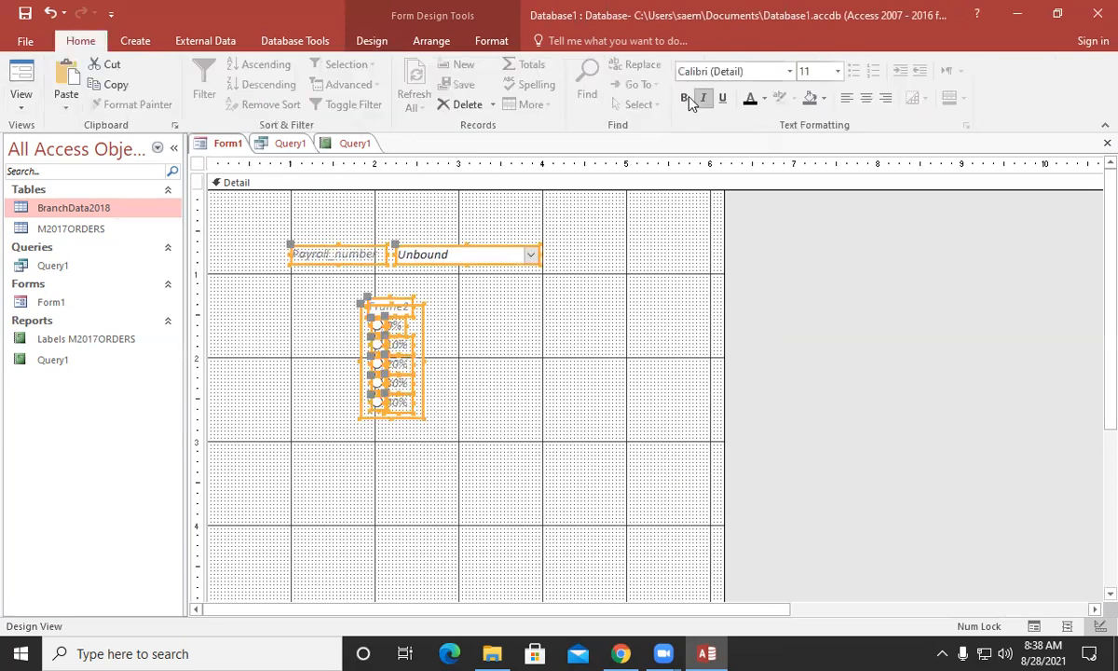
left_click(764, 97)
left_click(812, 99)
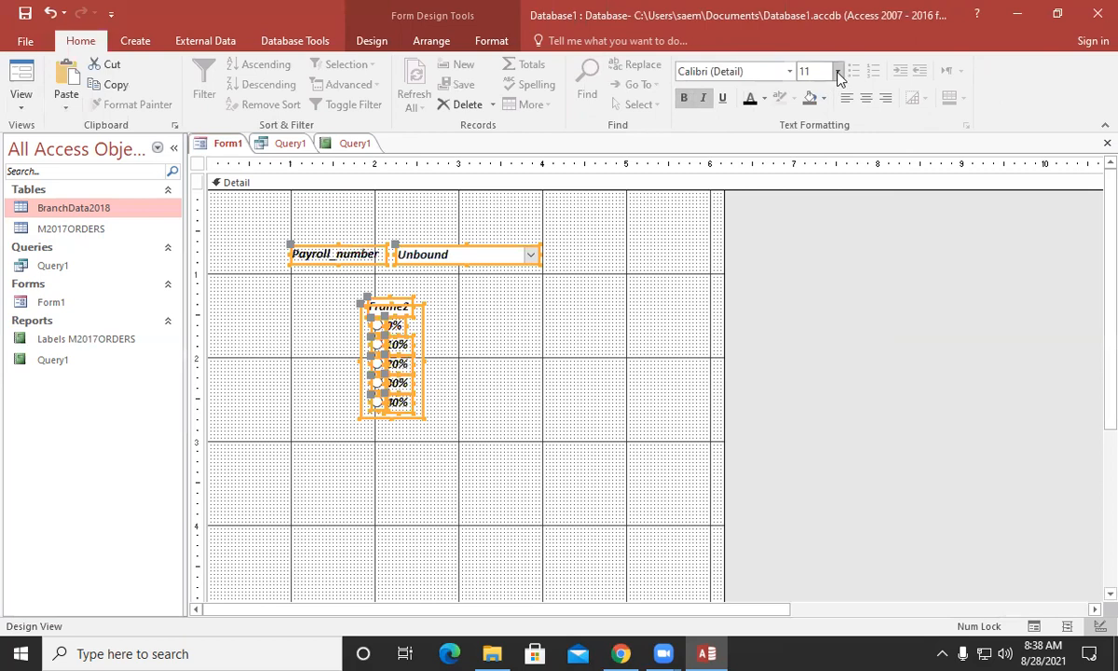
left_click(836, 71)
left_click(818, 152)
left_click(496, 361)
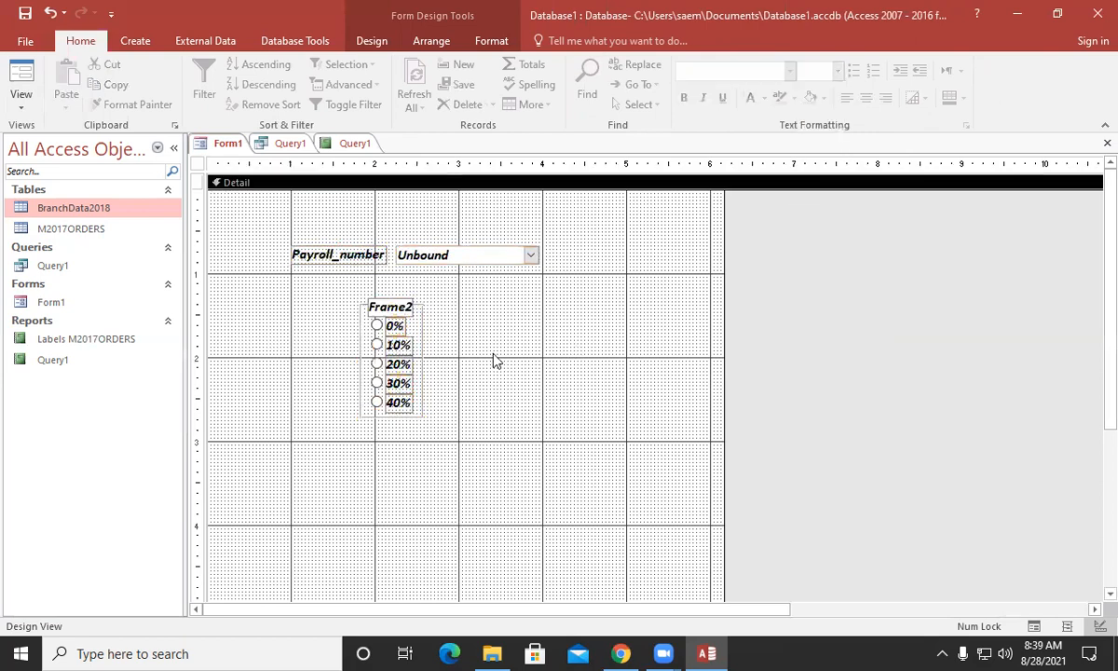
Change the option group's caption to "Select commission %"
left_click(410, 306)
left_click(418, 306)
left_click_drag(416, 306, 127, 318)
type("Select")
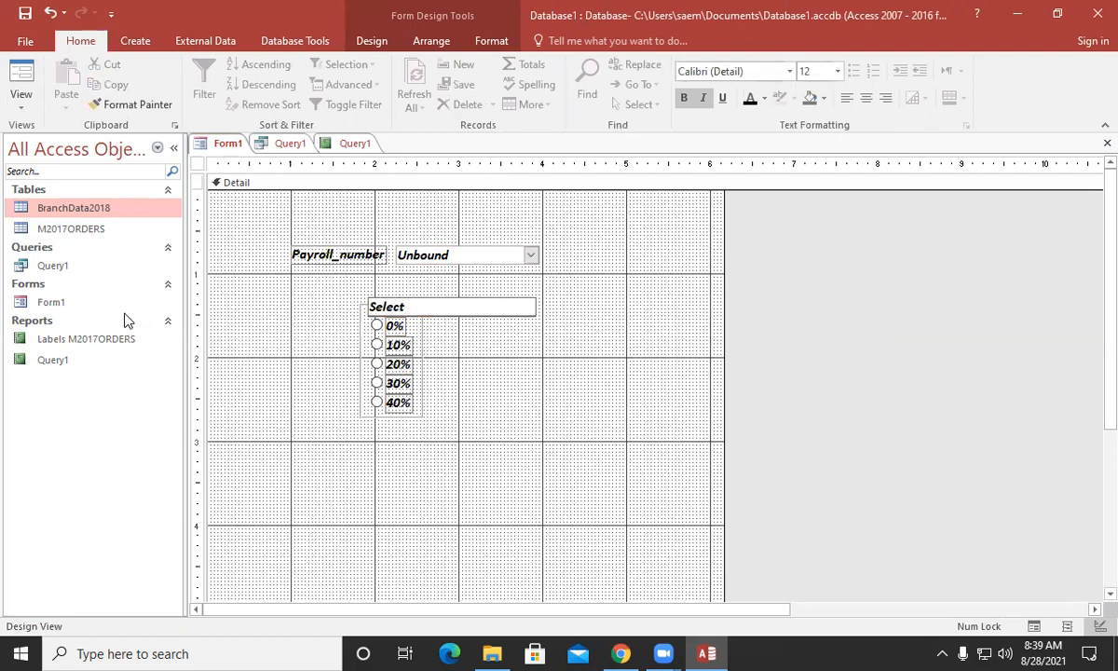
type("comission")
type("m")
type(" %")
left_click(316, 427)
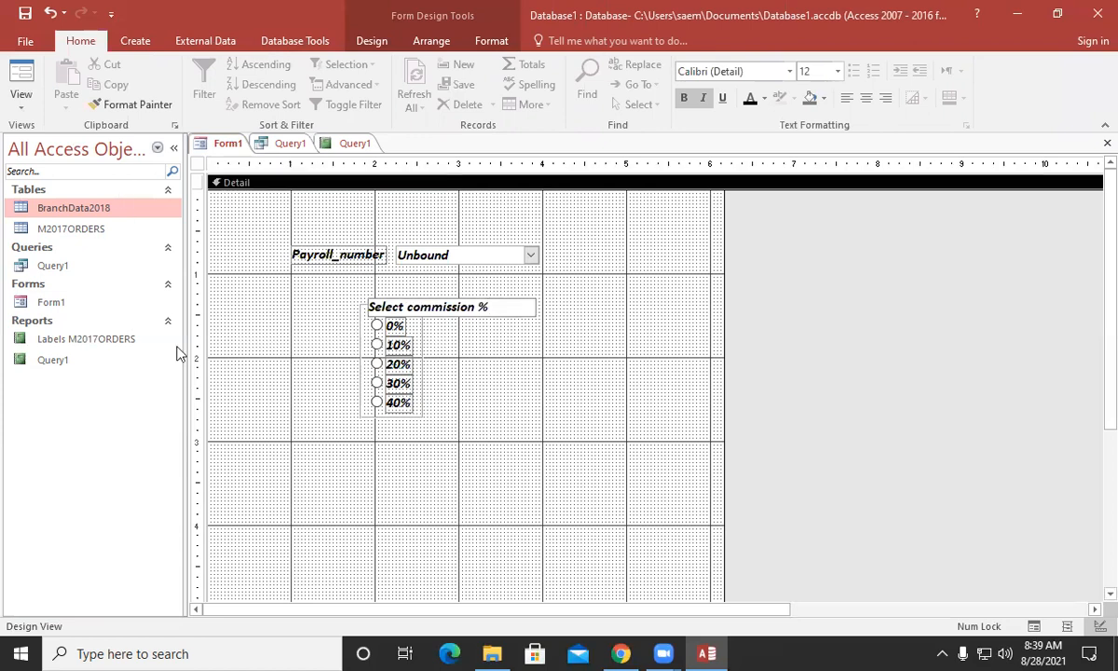
Test Form1 in Form View by choosing a different payroll number and the 20% commission option
left_click(21, 98)
left_click(37, 132)
left_click(527, 220)
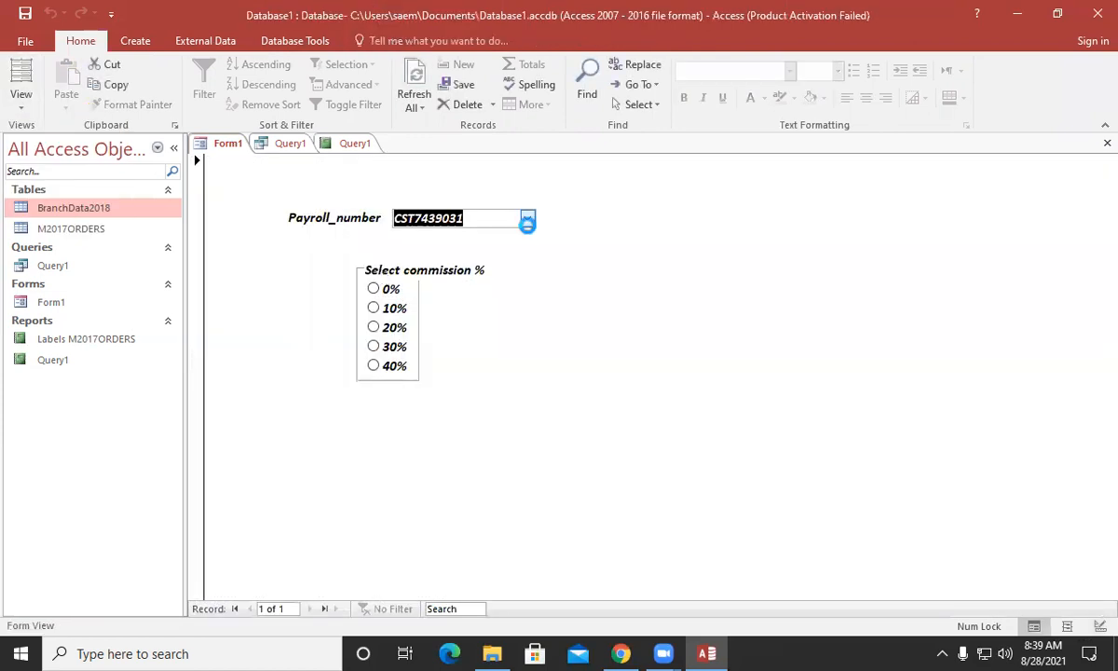
left_click(470, 347)
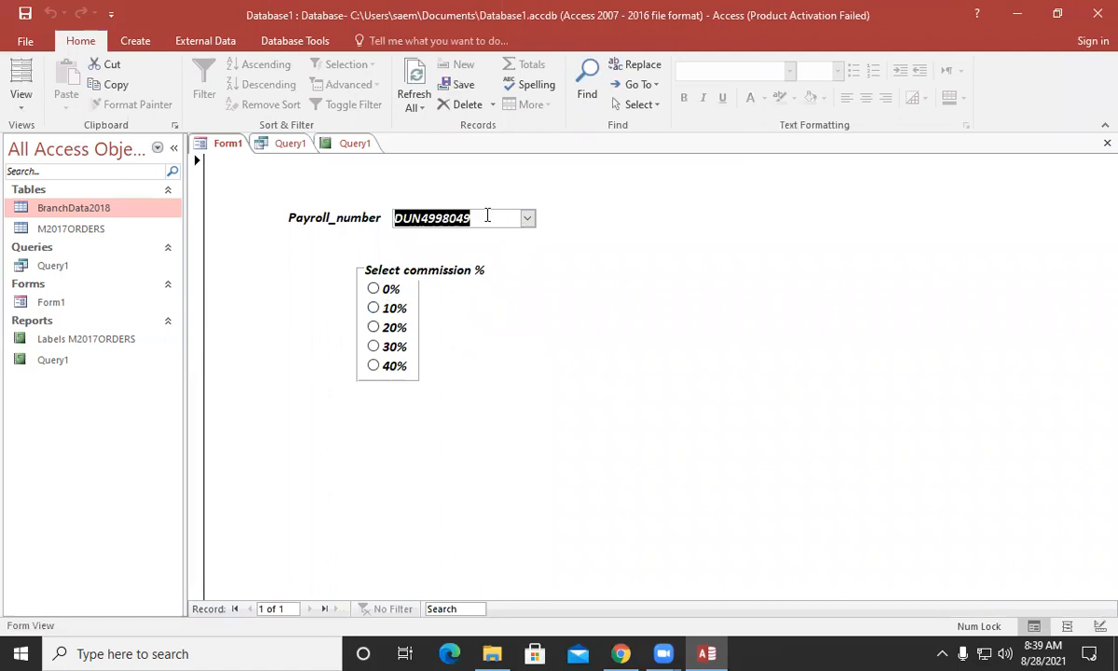
left_click(489, 217)
left_click(373, 327)
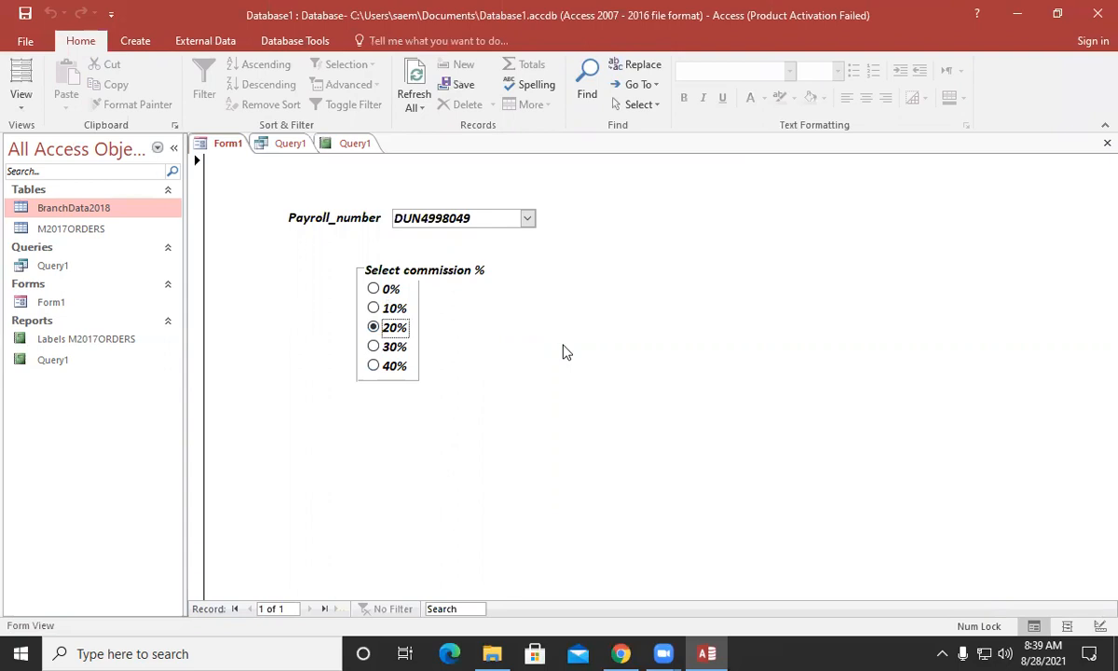
Return Form1 to Design View and inspect the properties of the commission option group and the payroll number combo box
left_click(22, 102)
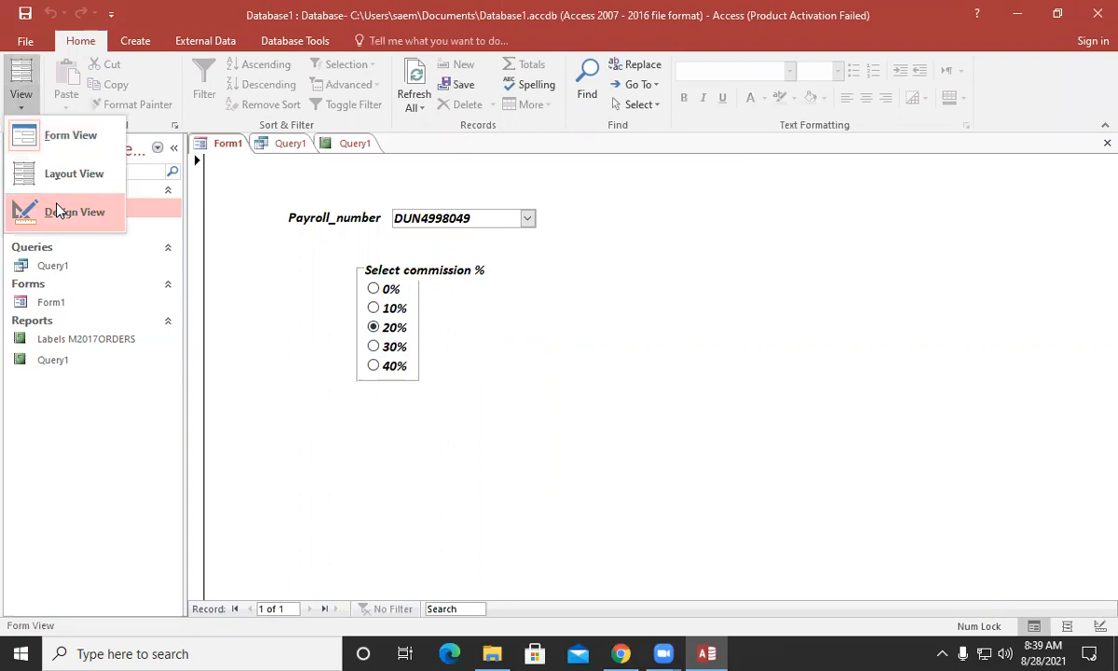
left_click(58, 210)
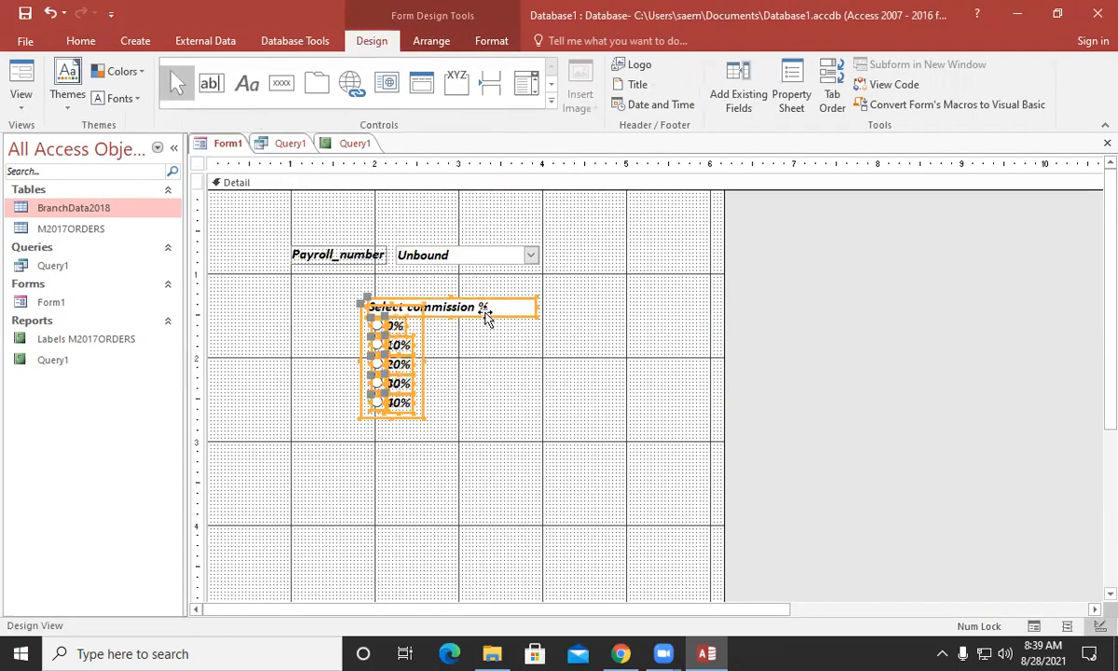
right_click(484, 317)
left_click(533, 621)
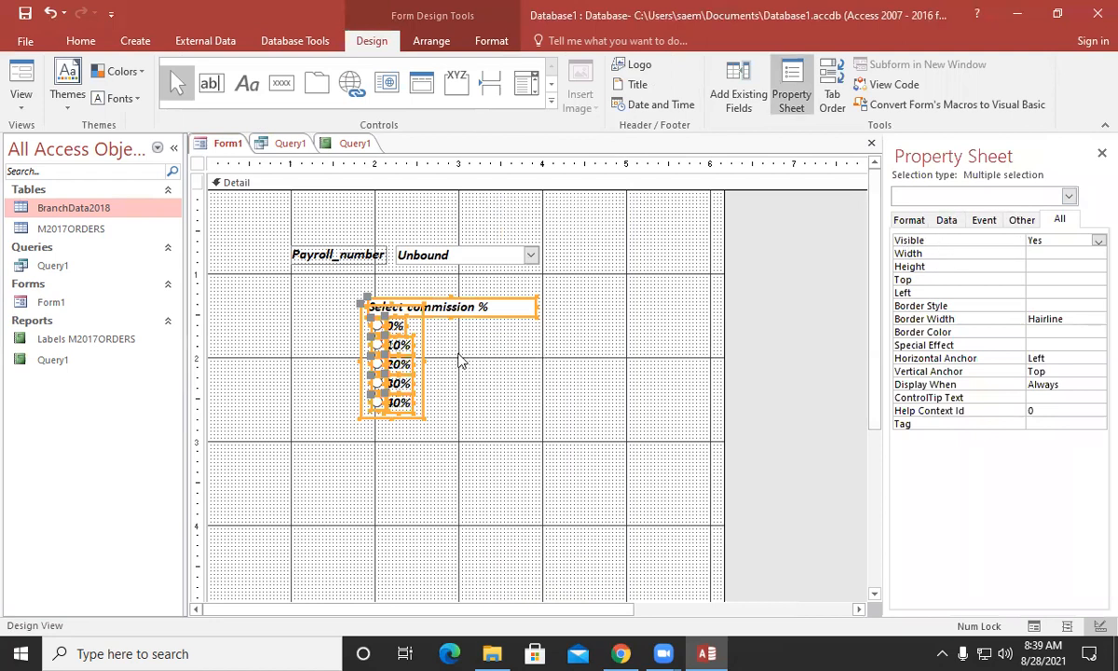
left_click(908, 219)
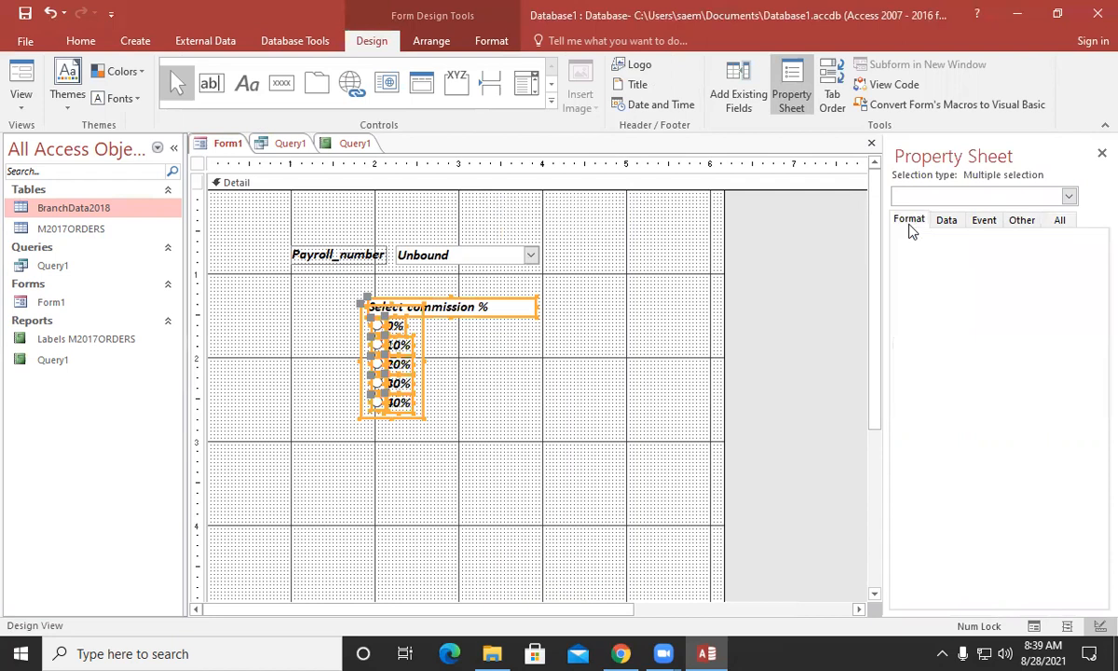
left_click(947, 219)
left_click(983, 219)
left_click(1022, 219)
left_click(1059, 220)
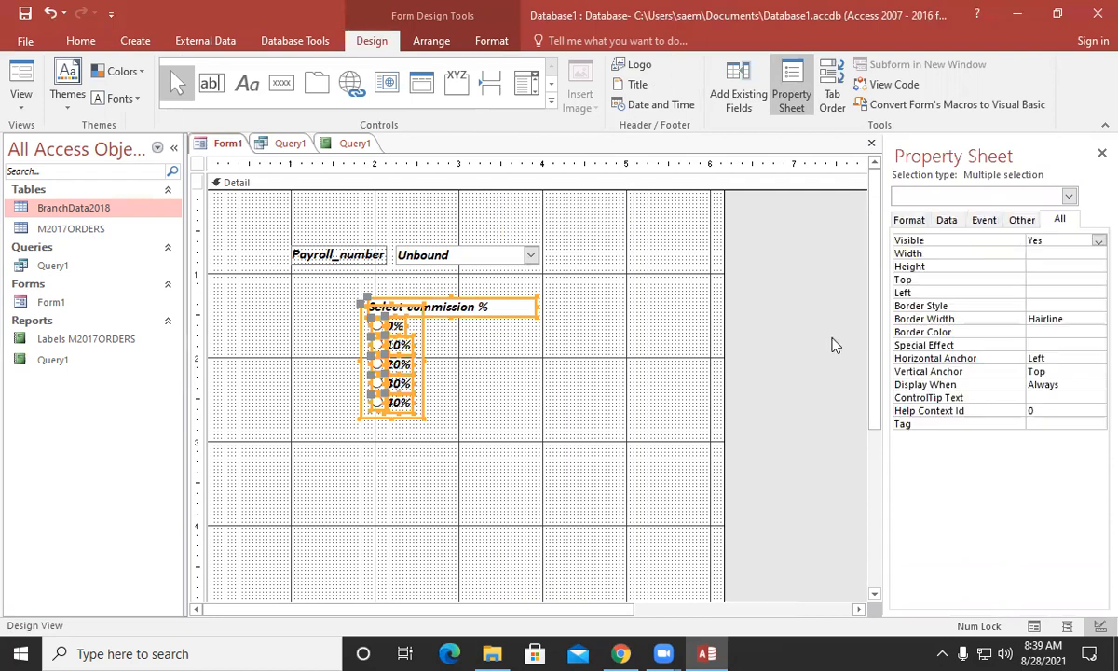
left_click(619, 402)
left_click(392, 327)
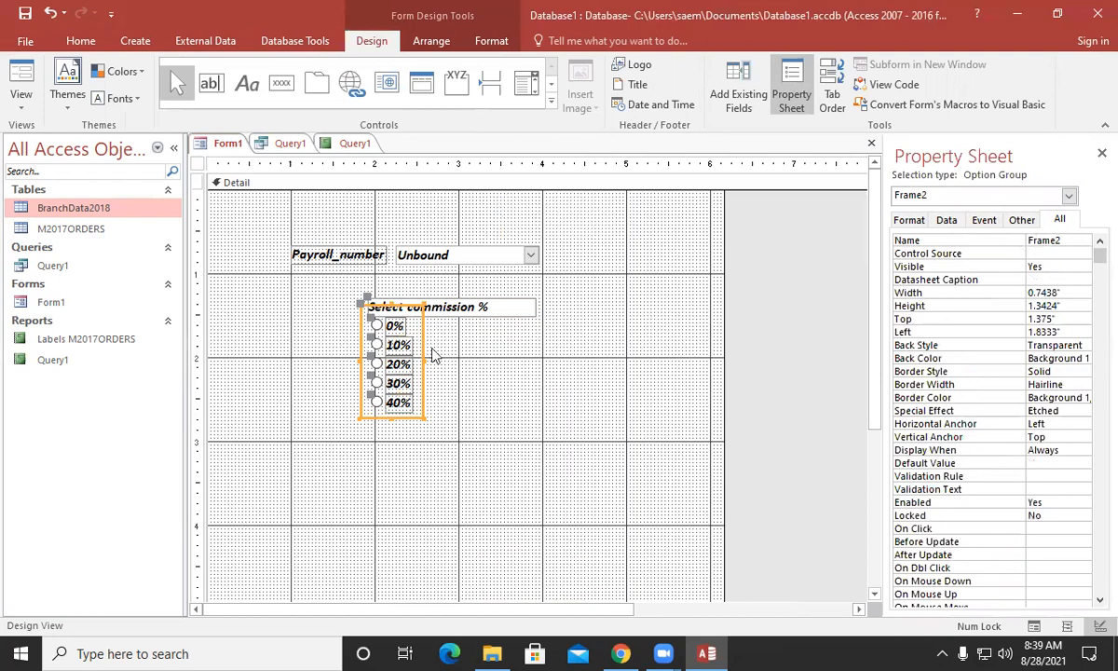
left_click(486, 256)
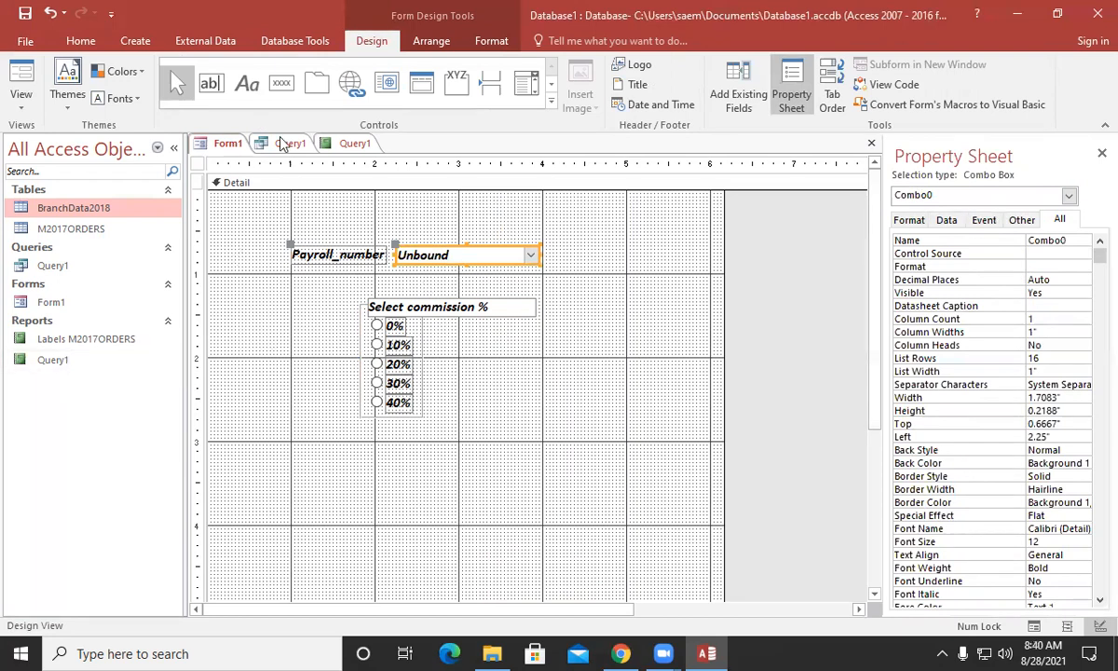
Draw a command button about 1 inch wide and 0.29 inch high below the commission option group on Form1
left_click(351, 144)
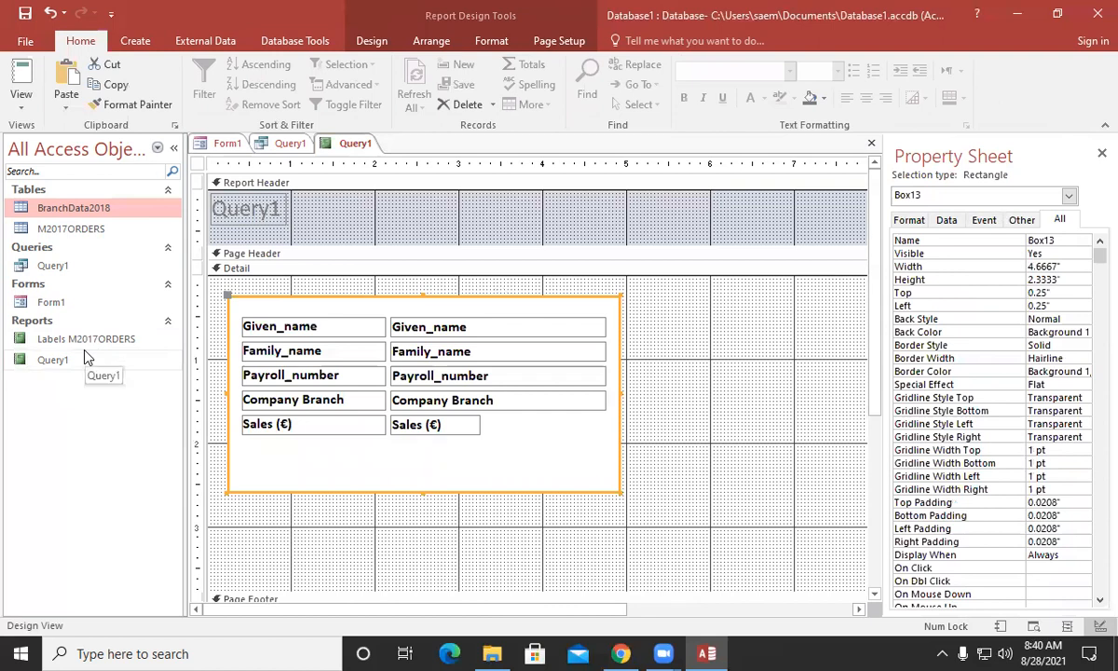
left_click(270, 143)
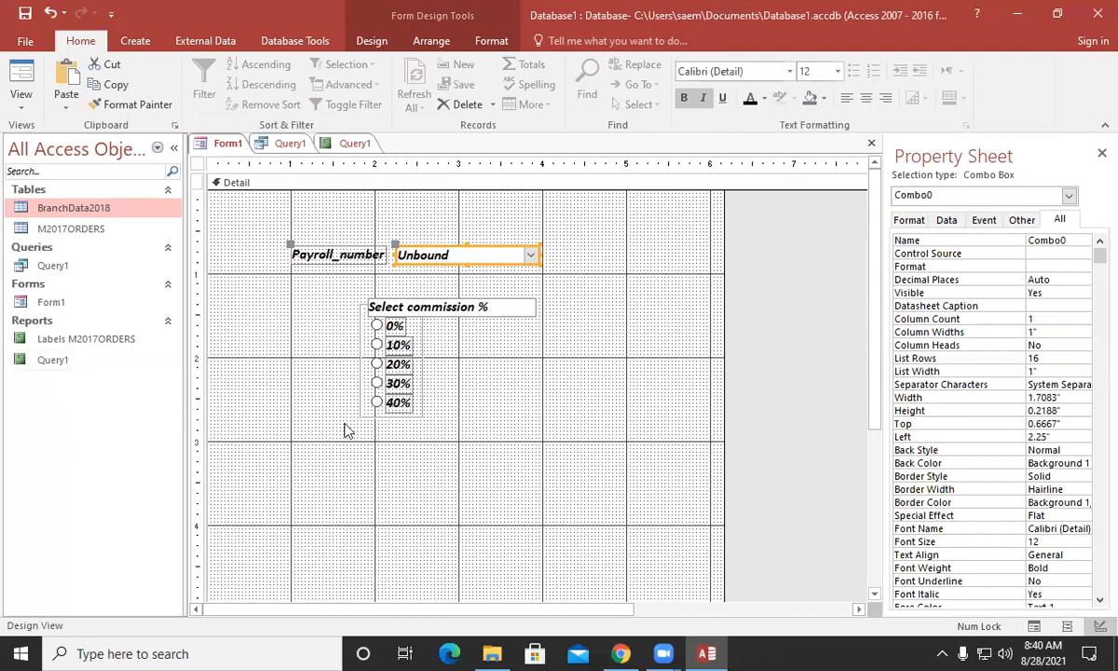
left_click(404, 16)
left_click(281, 83)
left_click_drag(365, 439, 446, 461)
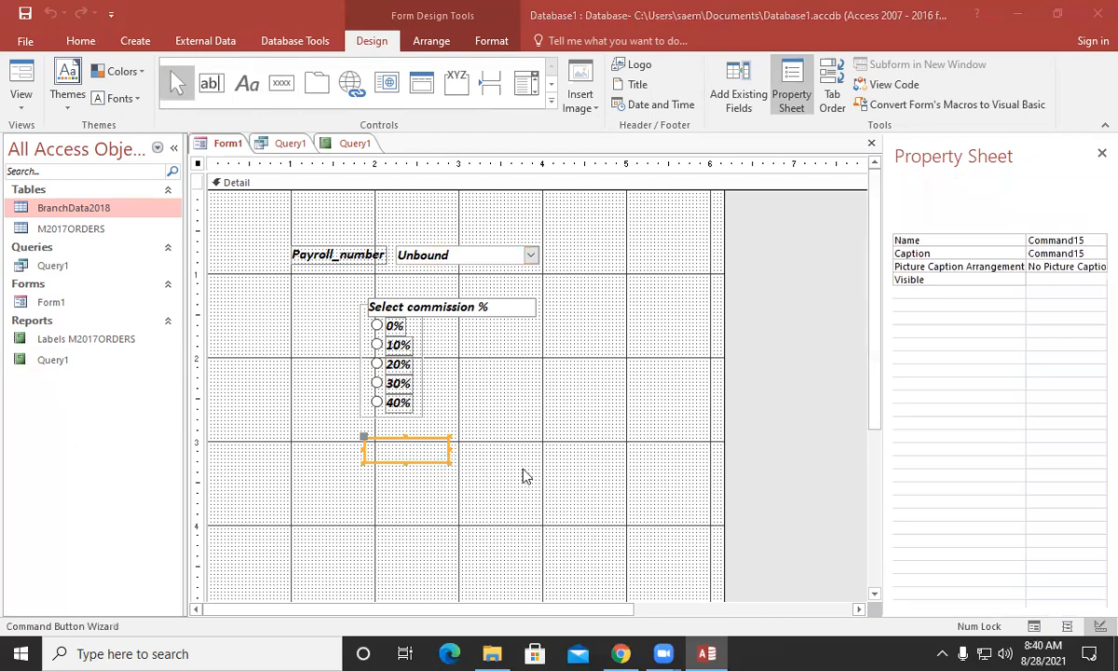
Set the command button to preview the Query1 report, with the text "Preview Report" on it, and finish the wizard
left_click(535, 280)
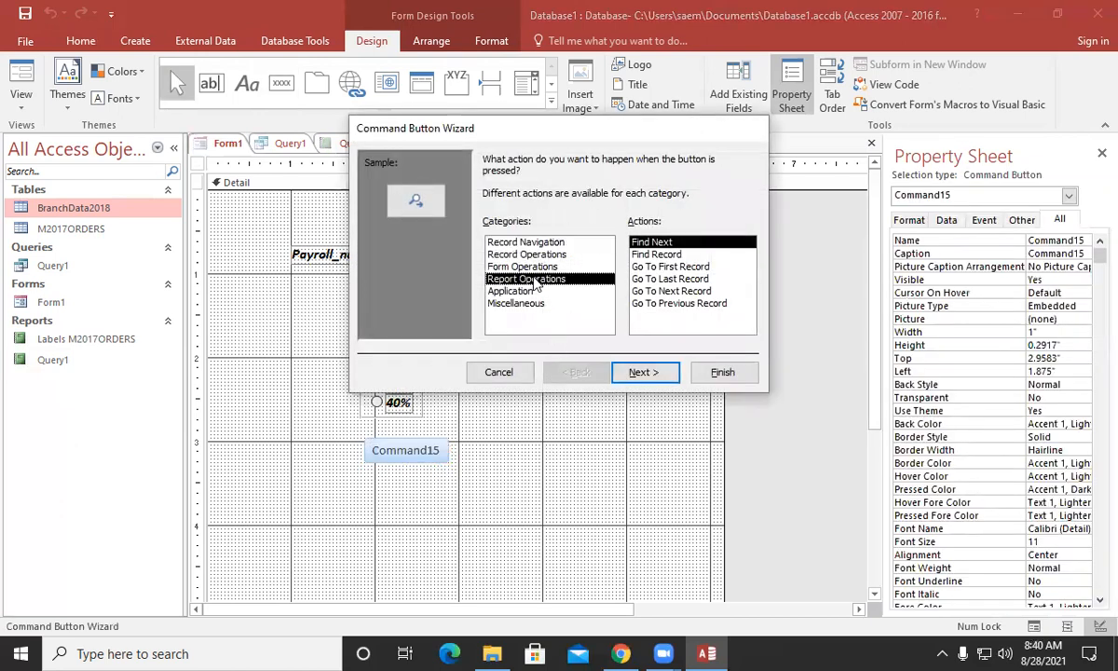
left_click(659, 267)
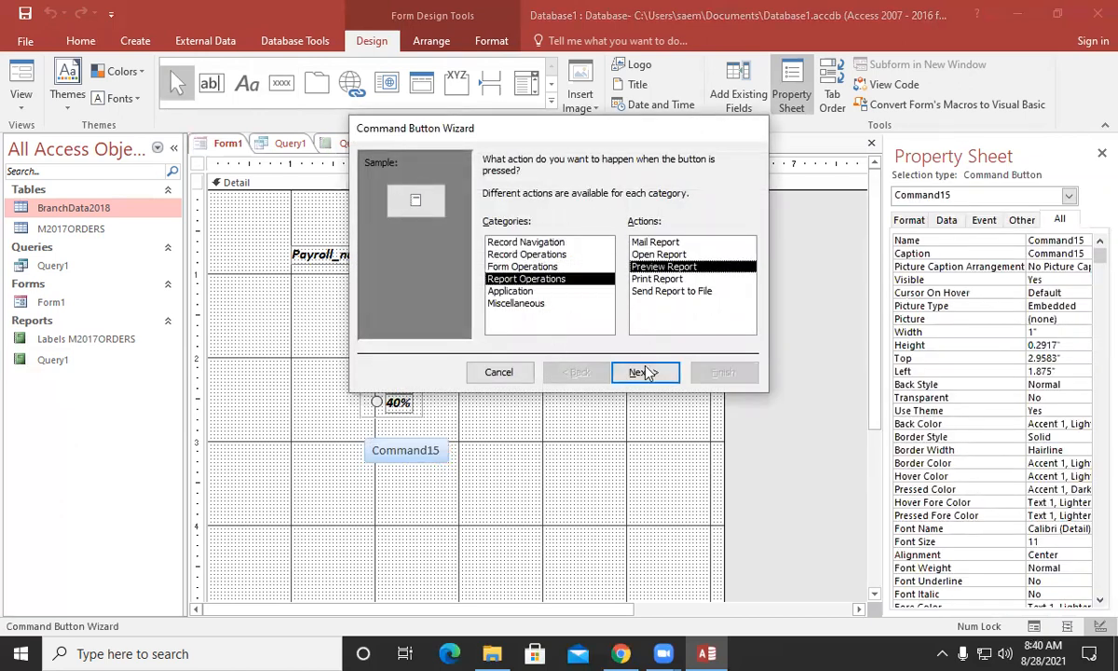
left_click(643, 372)
left_click(508, 208)
left_click(643, 371)
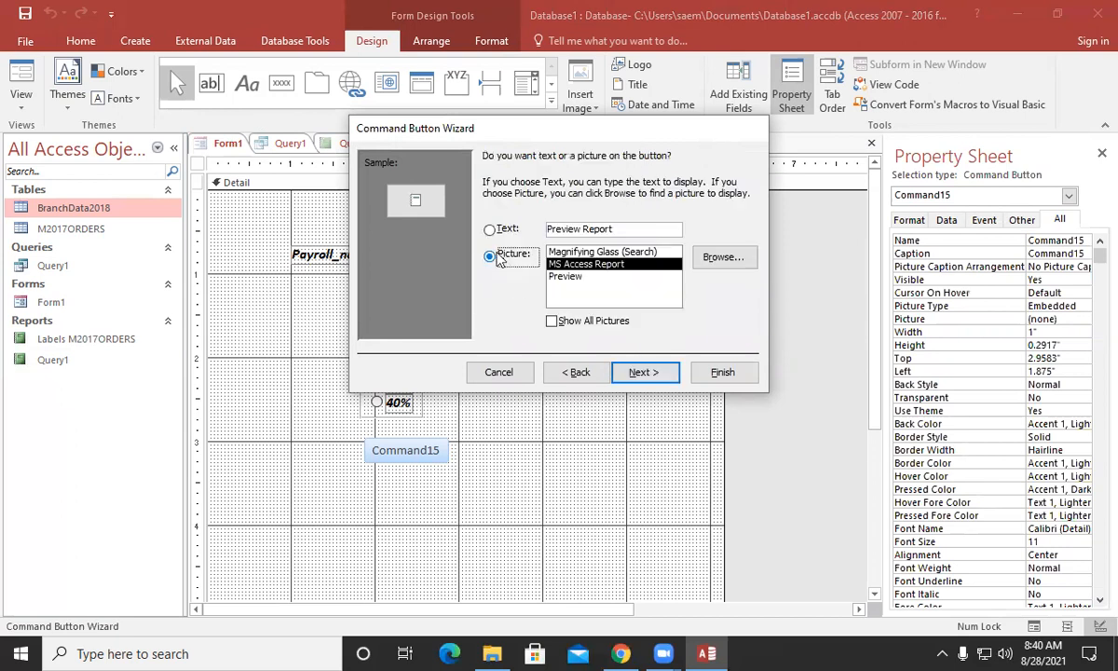
left_click(491, 229)
left_click(643, 372)
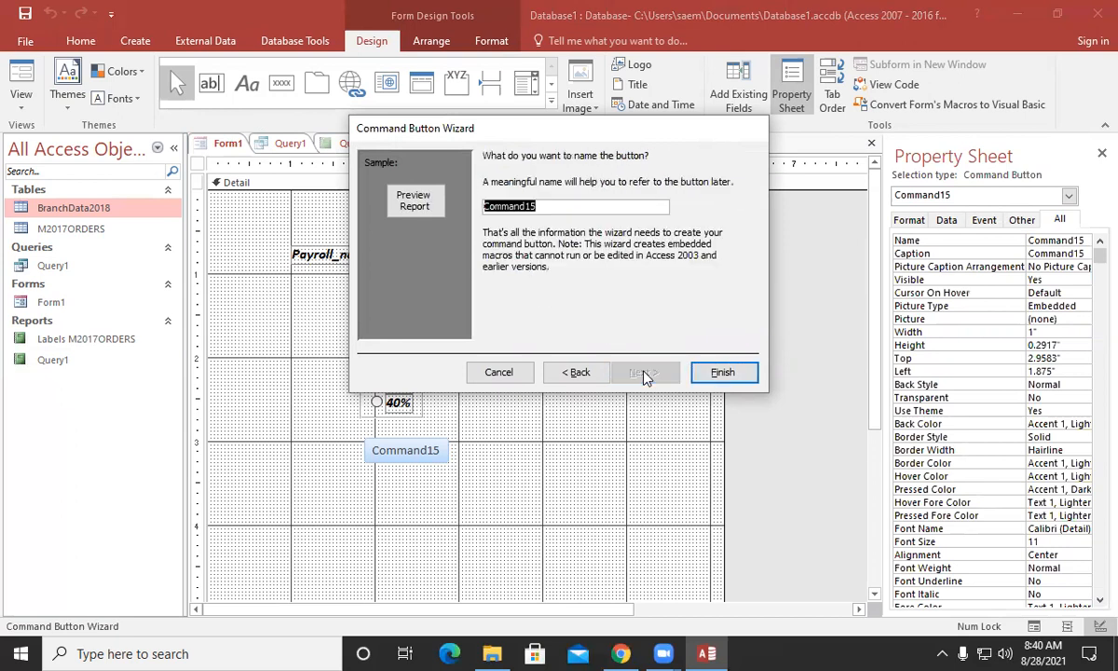
left_click(573, 372)
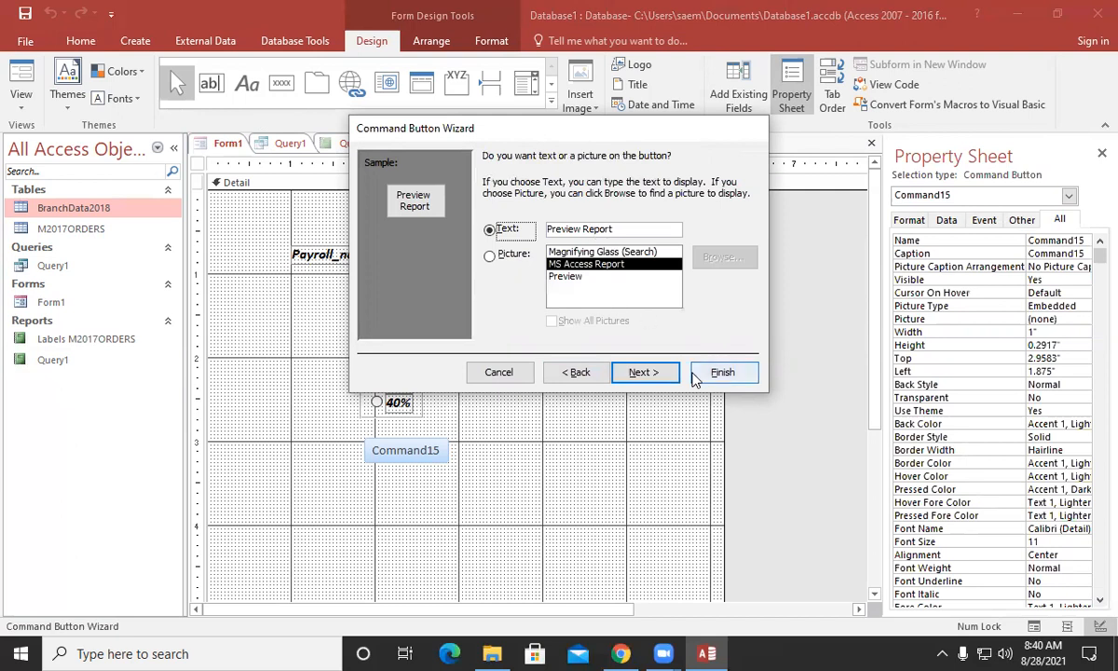
left_click(643, 374)
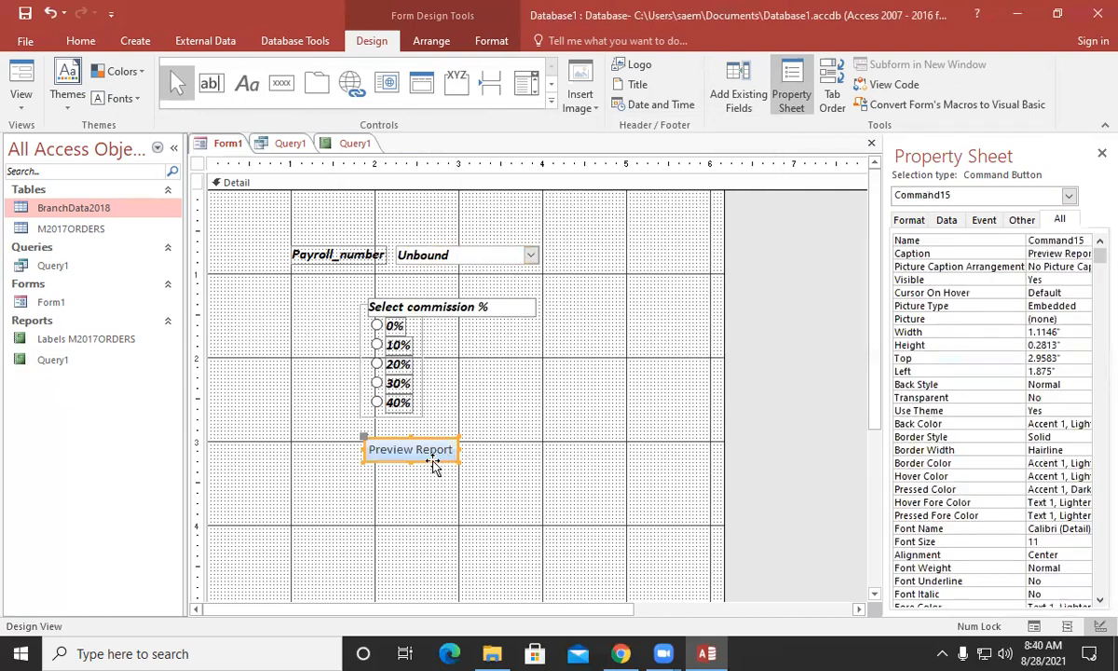
Test the Preview Report button in Form View and close the report preview
left_click(22, 100)
left_click(56, 135)
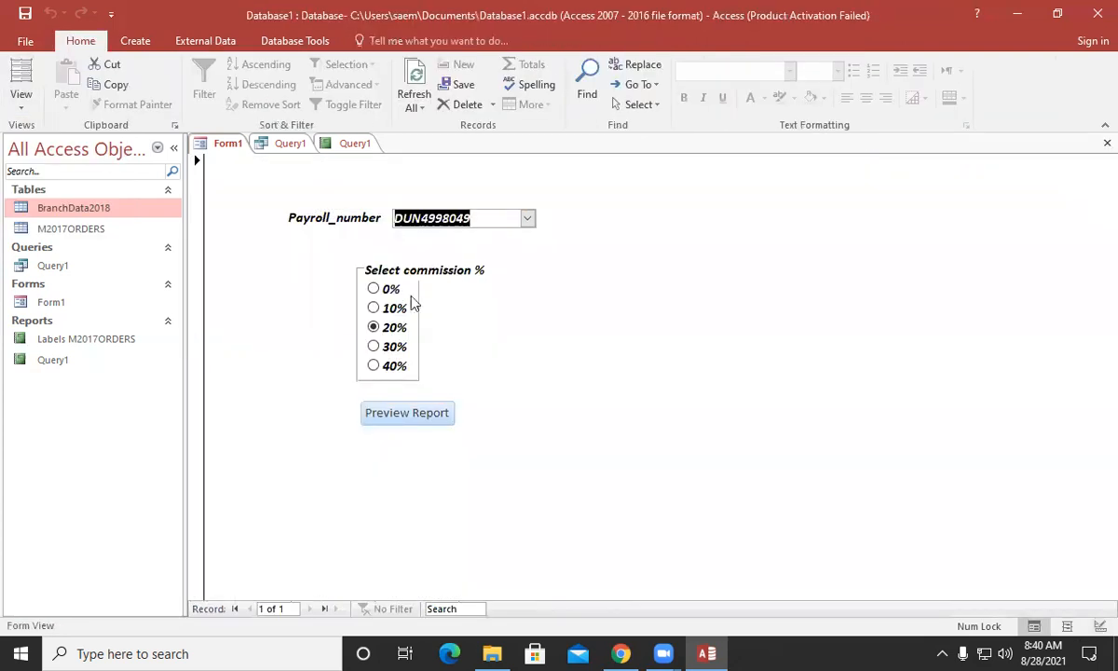
left_click(426, 414)
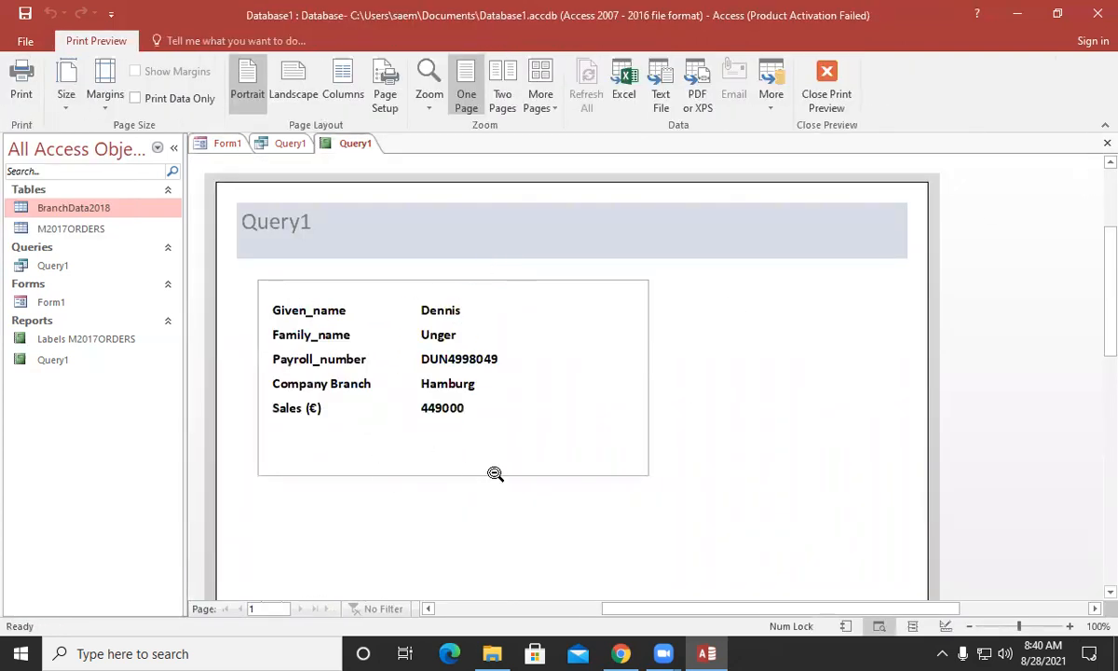
left_click(1106, 143)
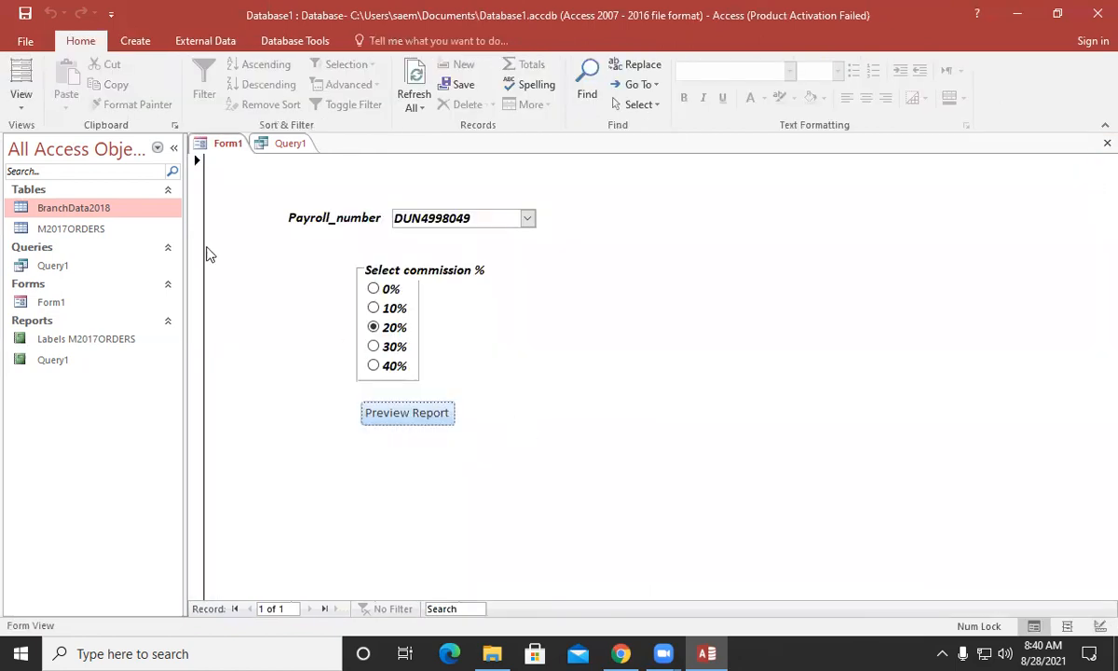
Reopen the Query1 report in Design View and compare it with Form1's commission options
left_click(59, 368)
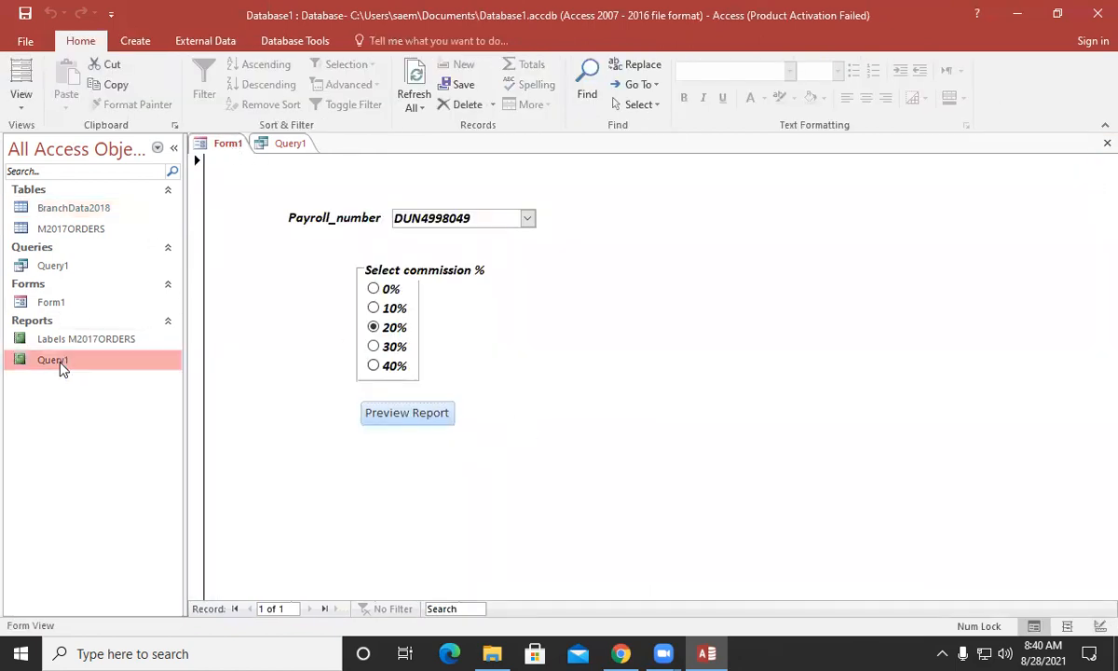
right_click(58, 368)
left_click(132, 133)
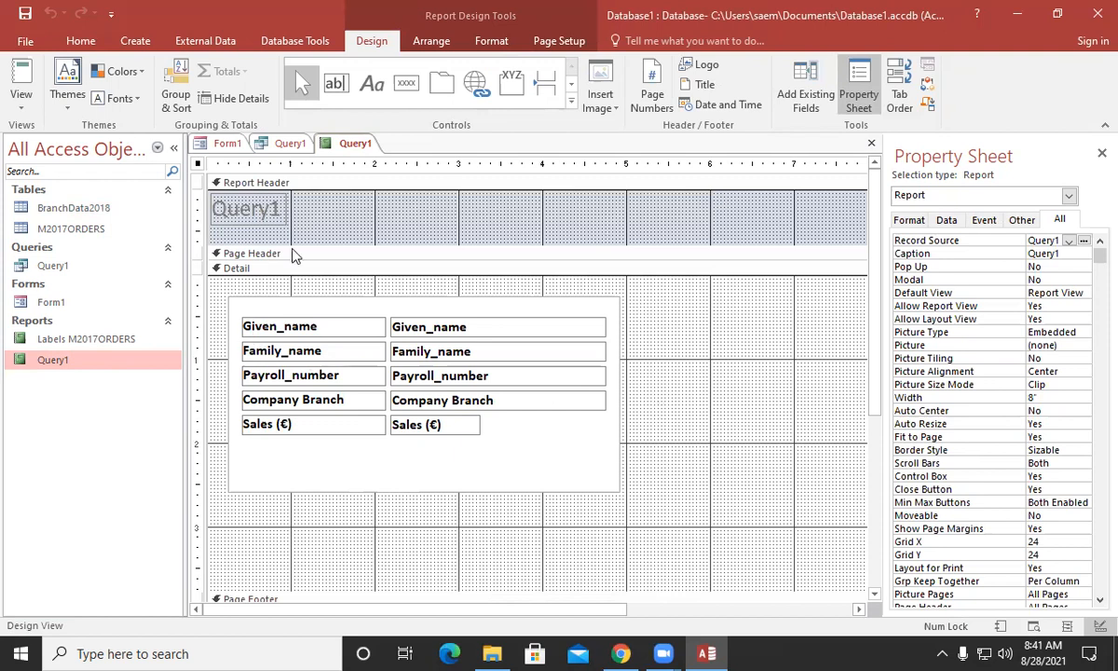
left_click(215, 143)
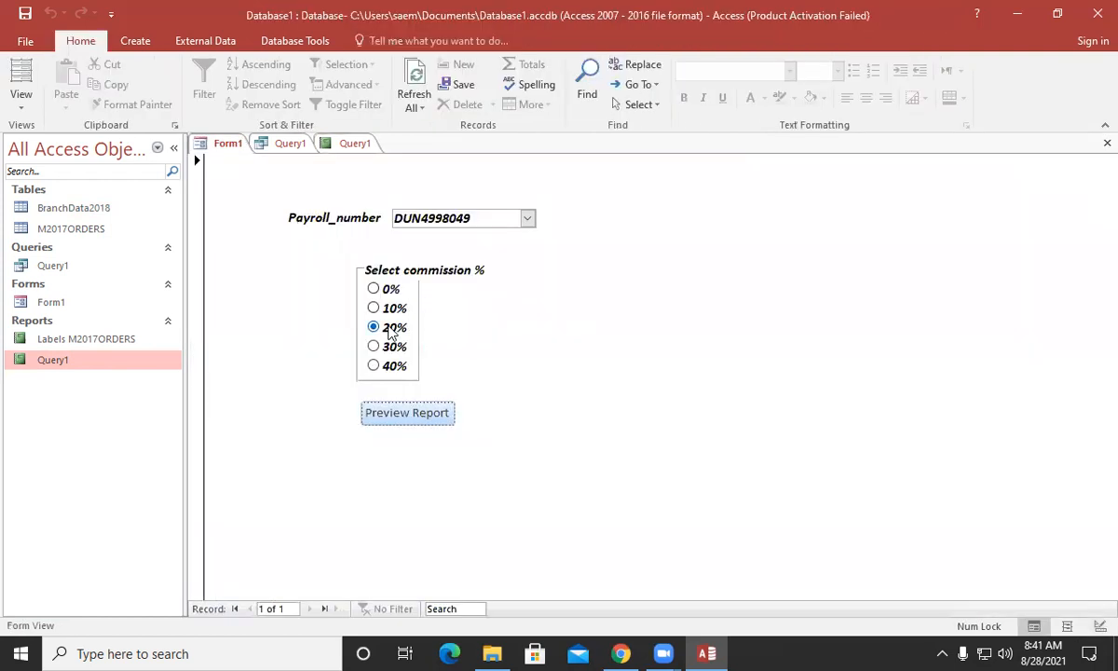
left_click(356, 142)
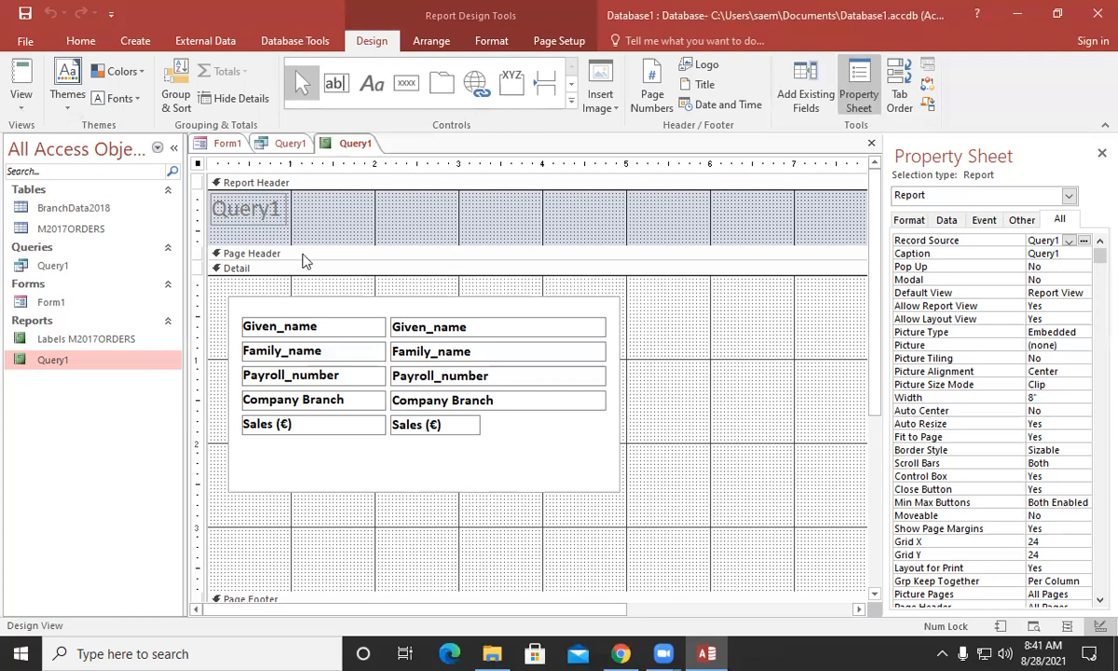
Choose the next payroll number in Form1's combo box
left_click(224, 143)
left_click(533, 221)
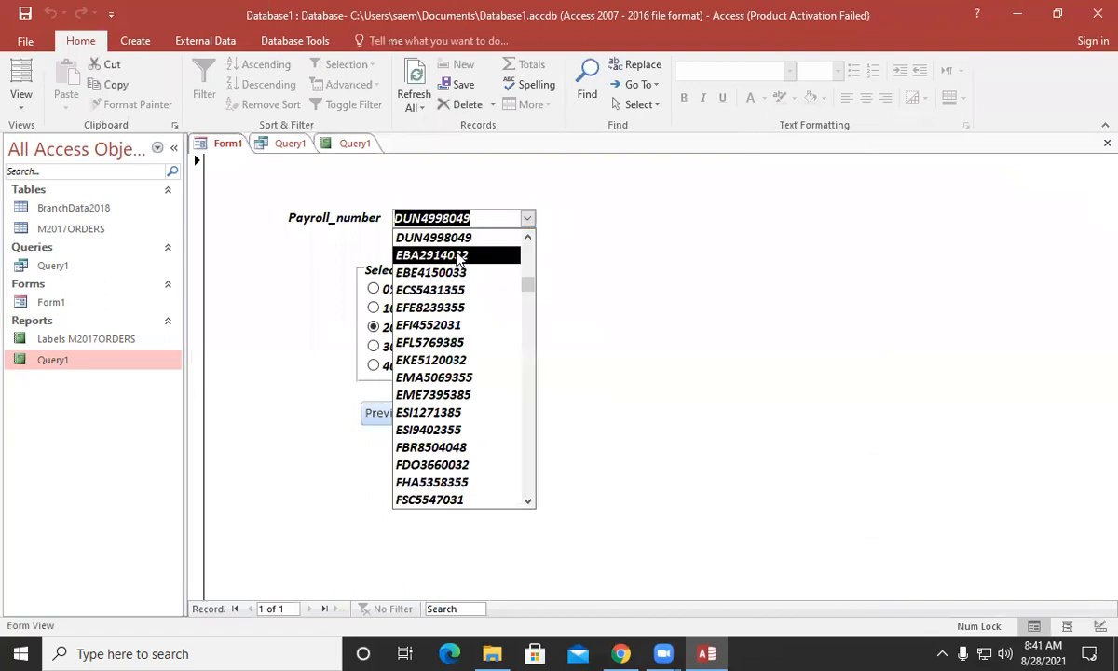
left_click(436, 253)
left_click(478, 217)
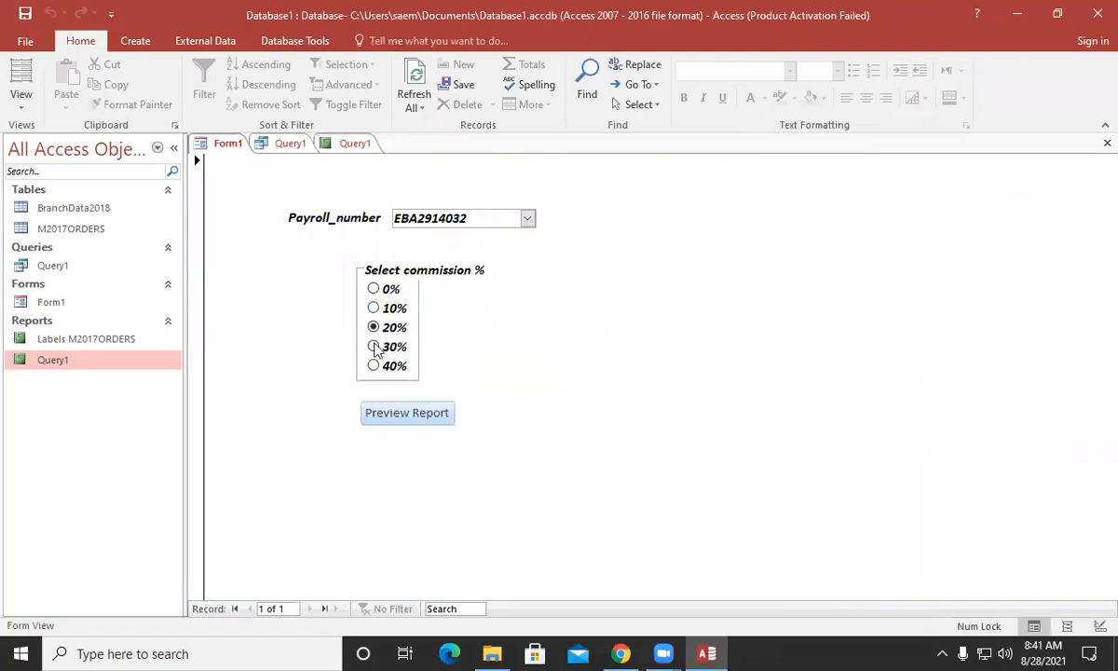
Inspect the properties of the field text boxes in the Query1 report design
left_click(354, 142)
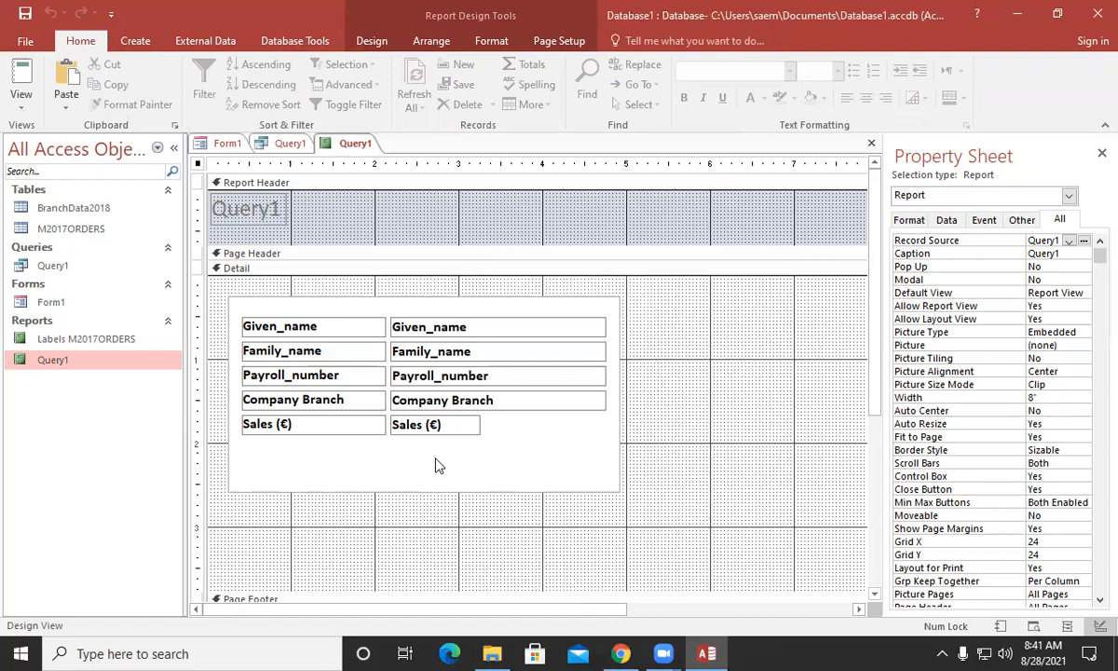
left_click(463, 424)
left_click(471, 377)
left_click(471, 353)
left_click(470, 326)
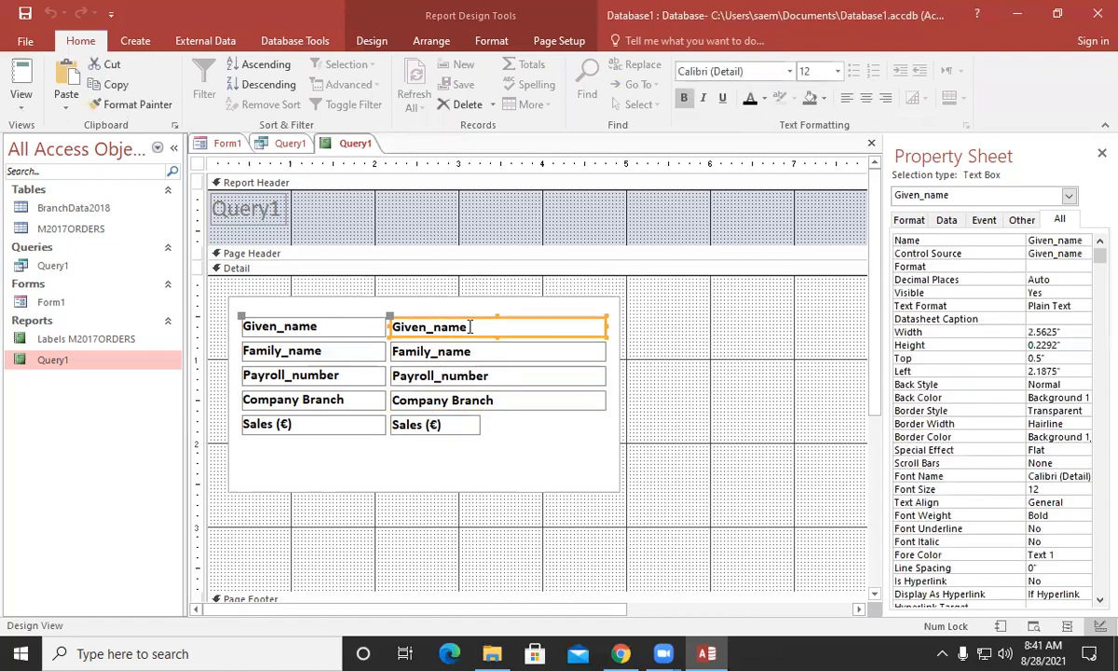
left_click(461, 425)
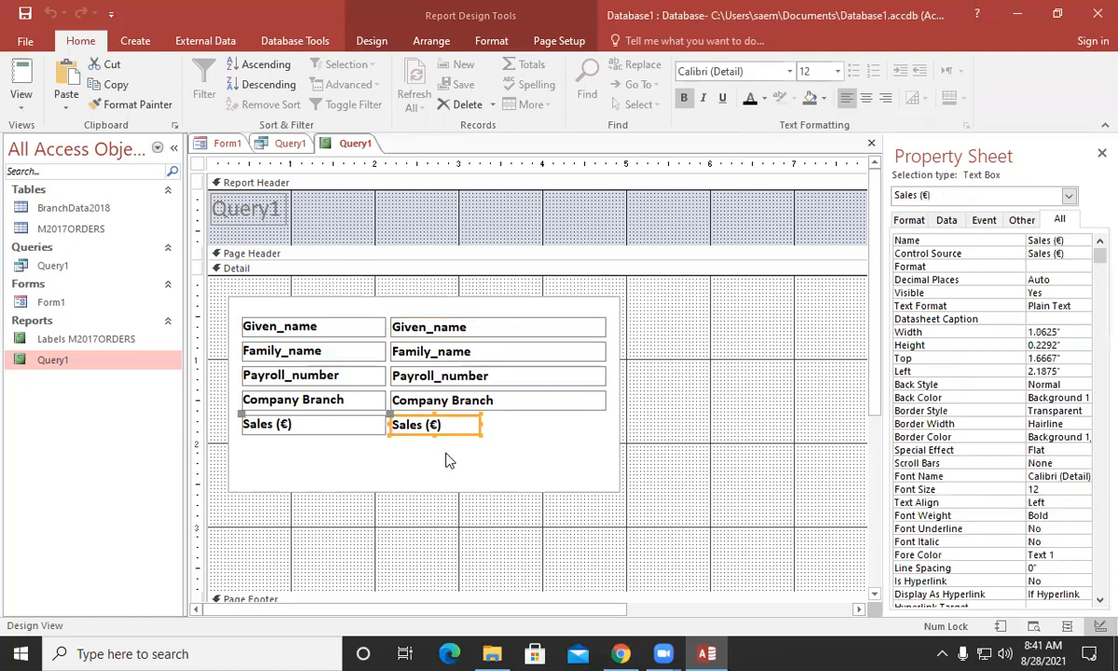
left_click(635, 353)
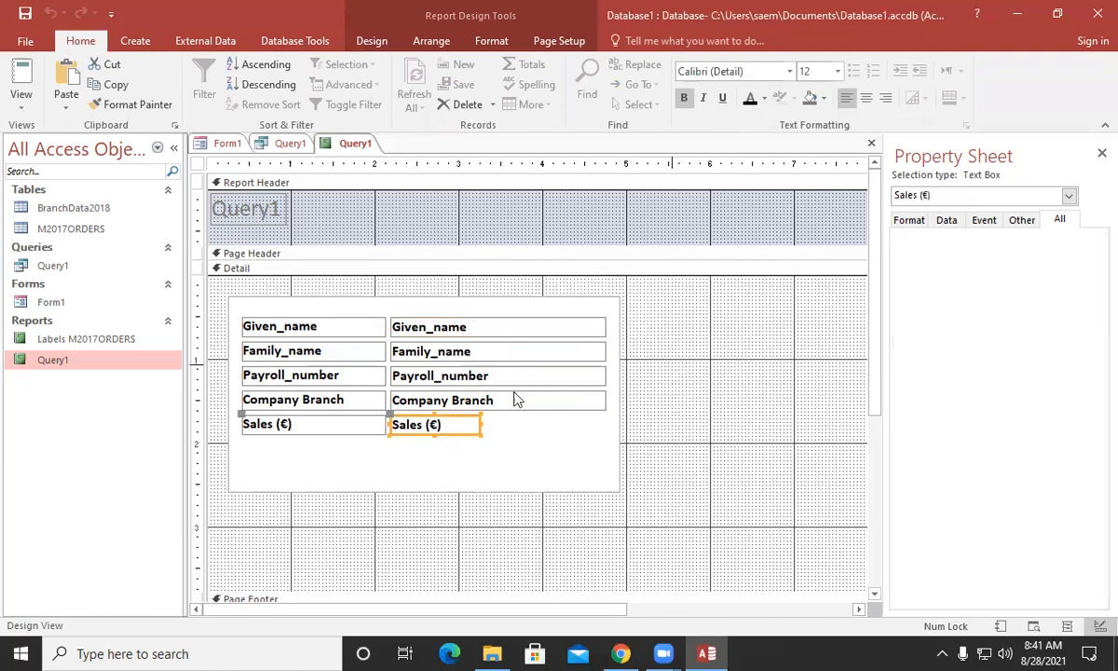
Duplicate the Sales (€) text box with its label and align the copy directly below the original
left_click(432, 425)
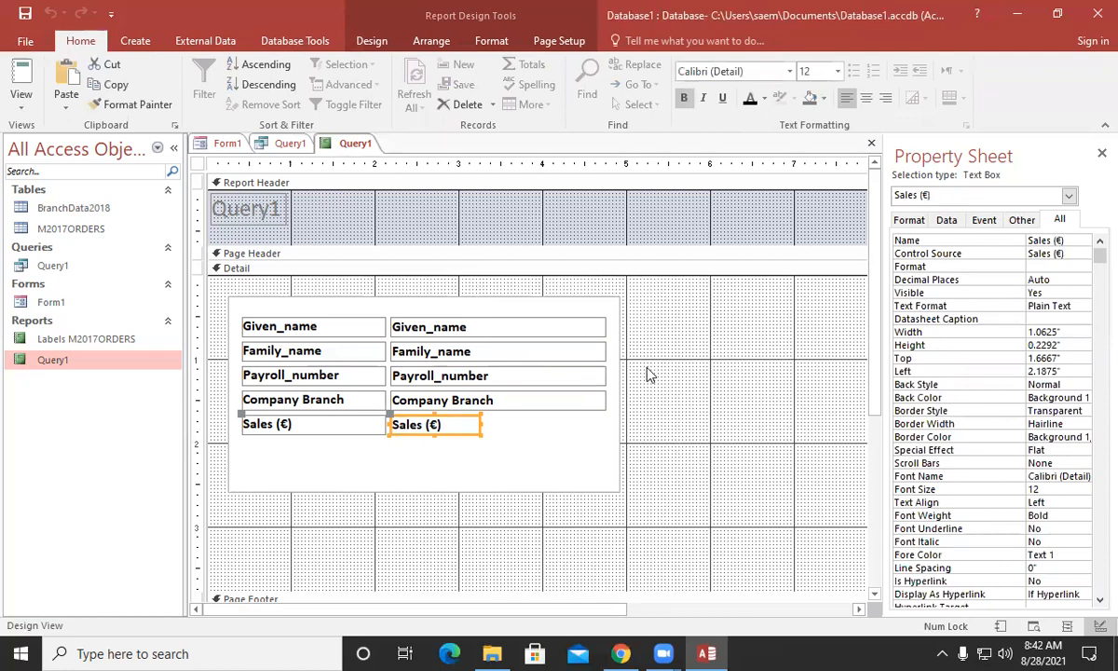
left_click(657, 470)
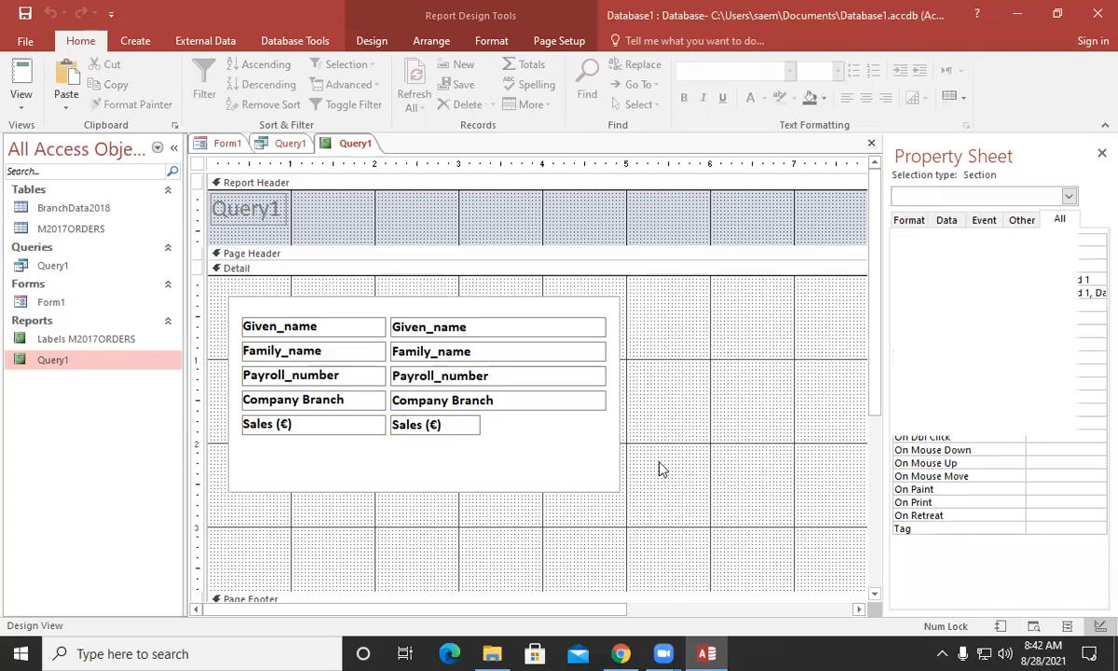
key("ctrl+v")
left_click_drag(408, 296, 440, 462)
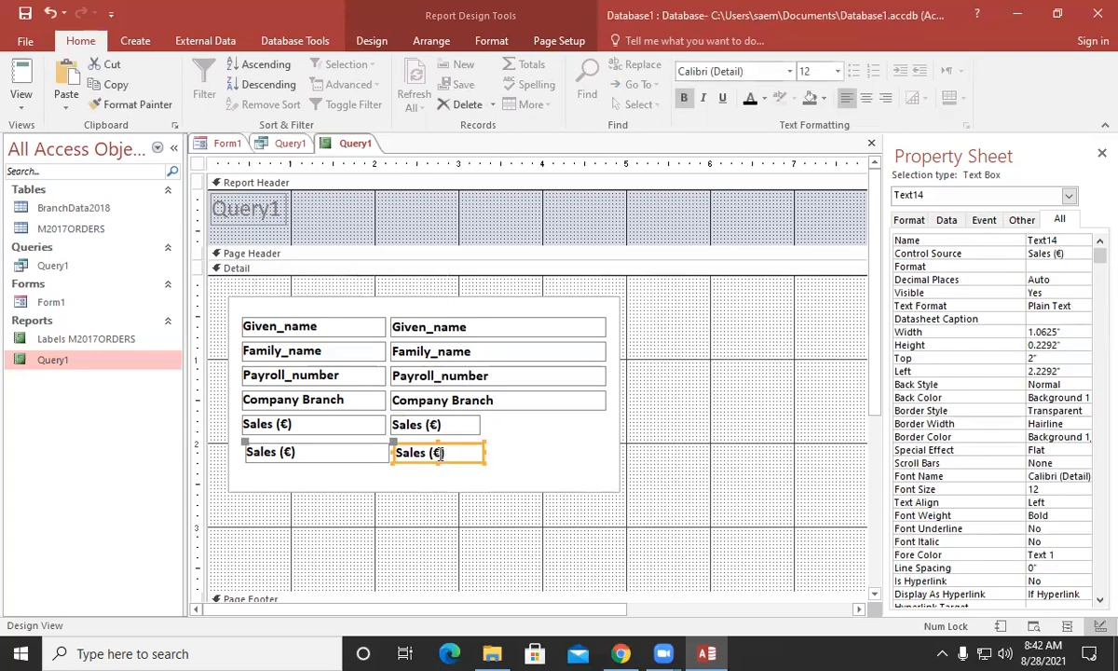
key("Left")
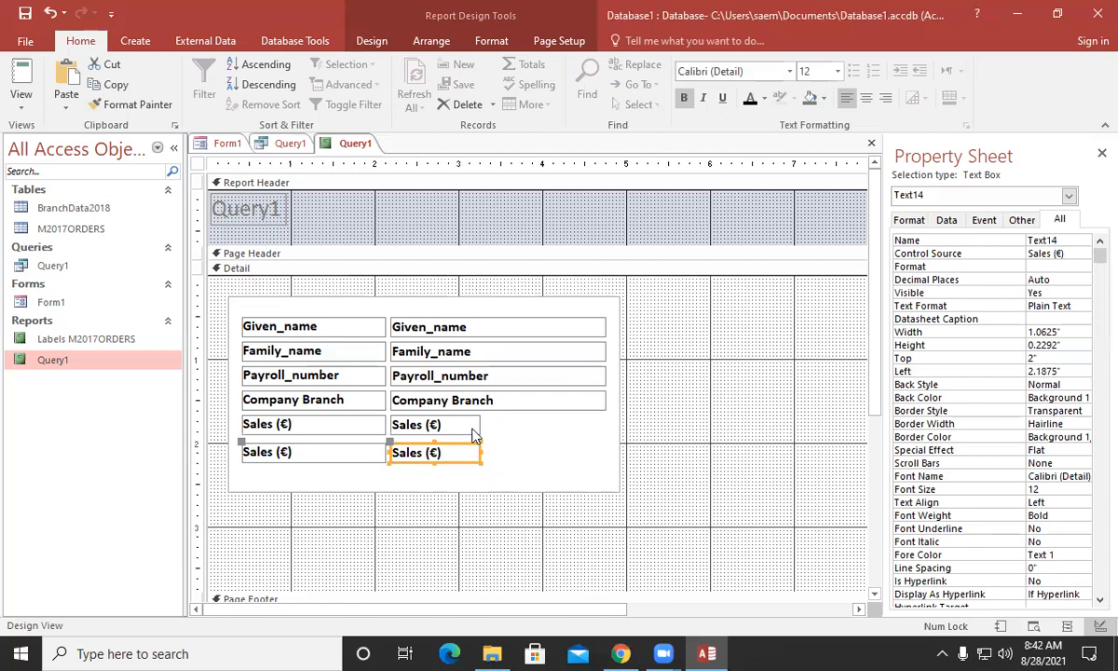
Change the duplicated label's caption to "% Commision"
left_click(474, 427)
left_click(469, 450)
left_click(296, 452)
left_click(327, 450)
key("BackSpace")
key("BackSpace")
key("BackSpace")
key("BackSpace")
key("BackSpace")
key("BackSpace")
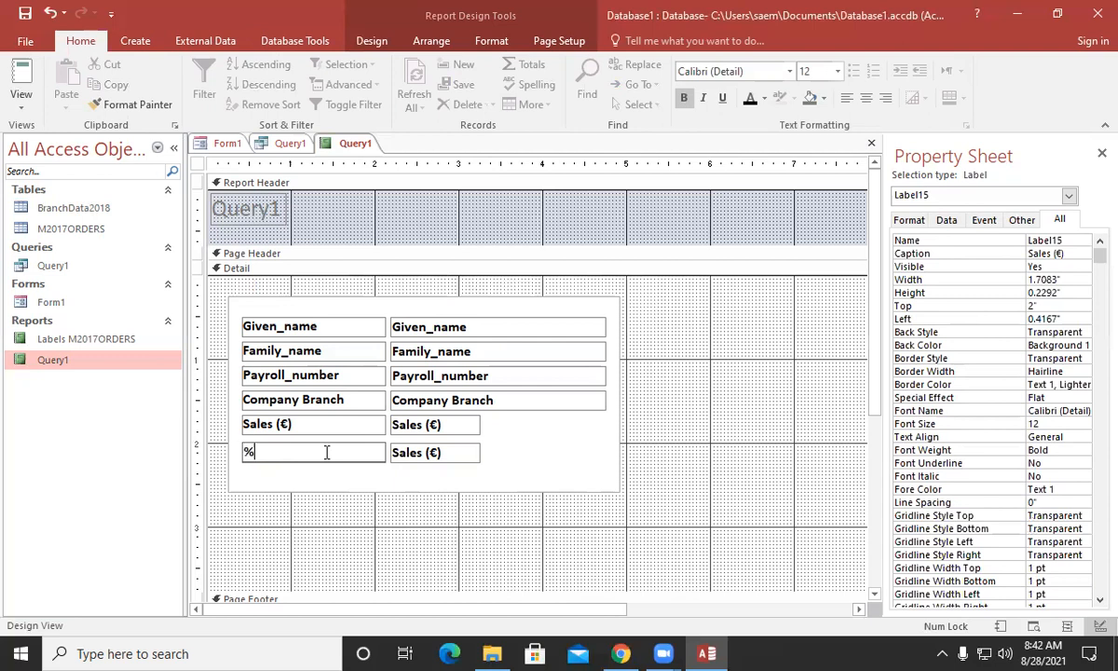
type("% Commision")
left_click(426, 514)
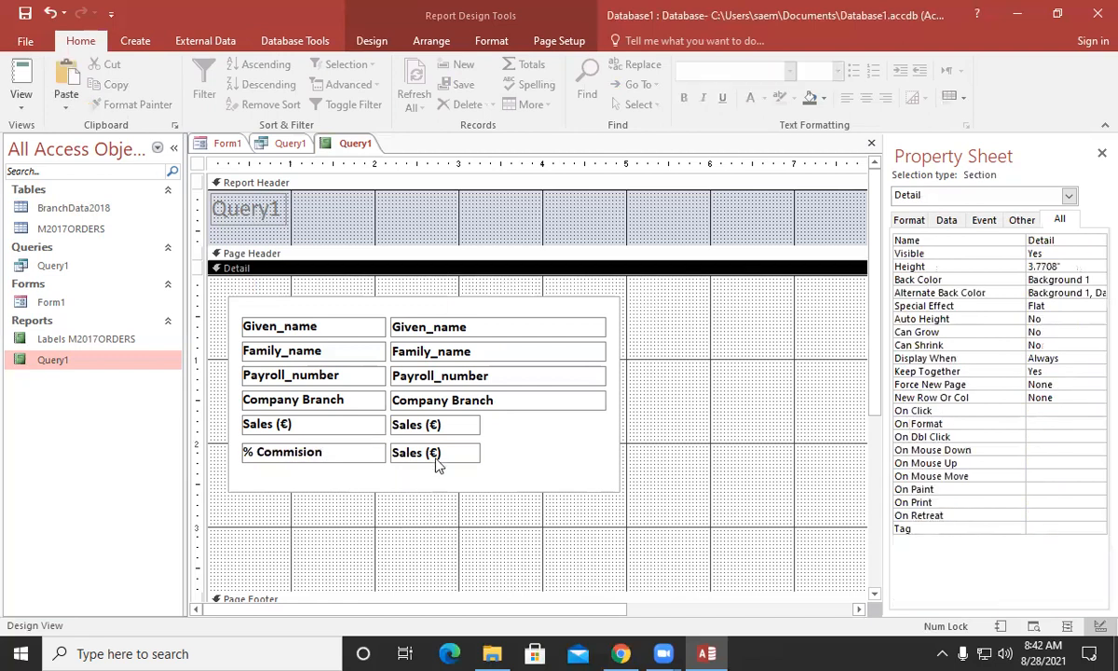
Widen the text box beside the % Commision label to about 2.52 inches and clear its field reference
left_click(461, 452)
left_click_drag(478, 452, 603, 451)
left_click(516, 453)
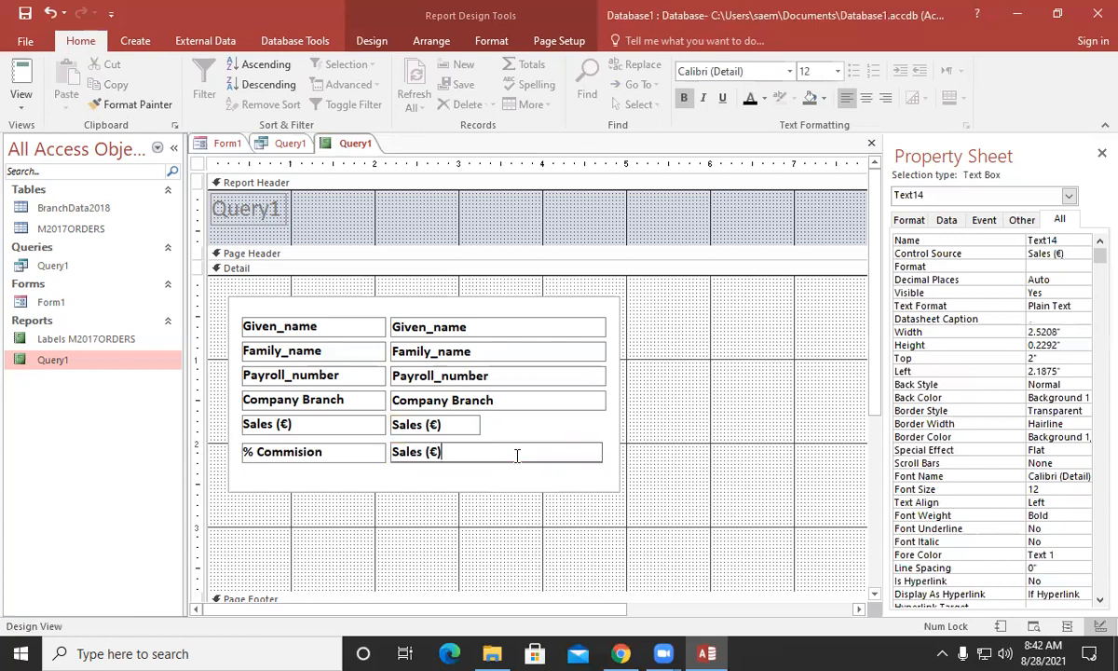
key("BackSpace")
key("BackSpace")
key("BackSpace")
key("BackSpace")
key("BackSpace")
key("BackSpace")
key("BackSpace")
key("BackSpace")
left_click(497, 481)
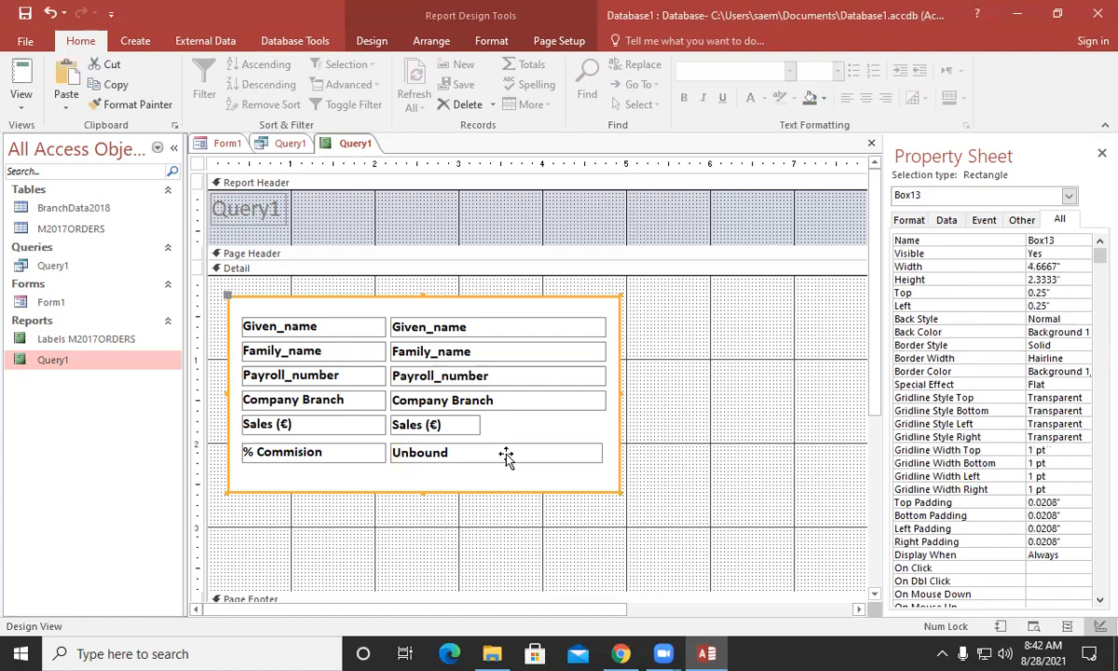
left_click(663, 443)
Set the control source of the text box beside the % Commision label to =Forms![Form1]![Frame2] using the Expression Builder
left_click(597, 450)
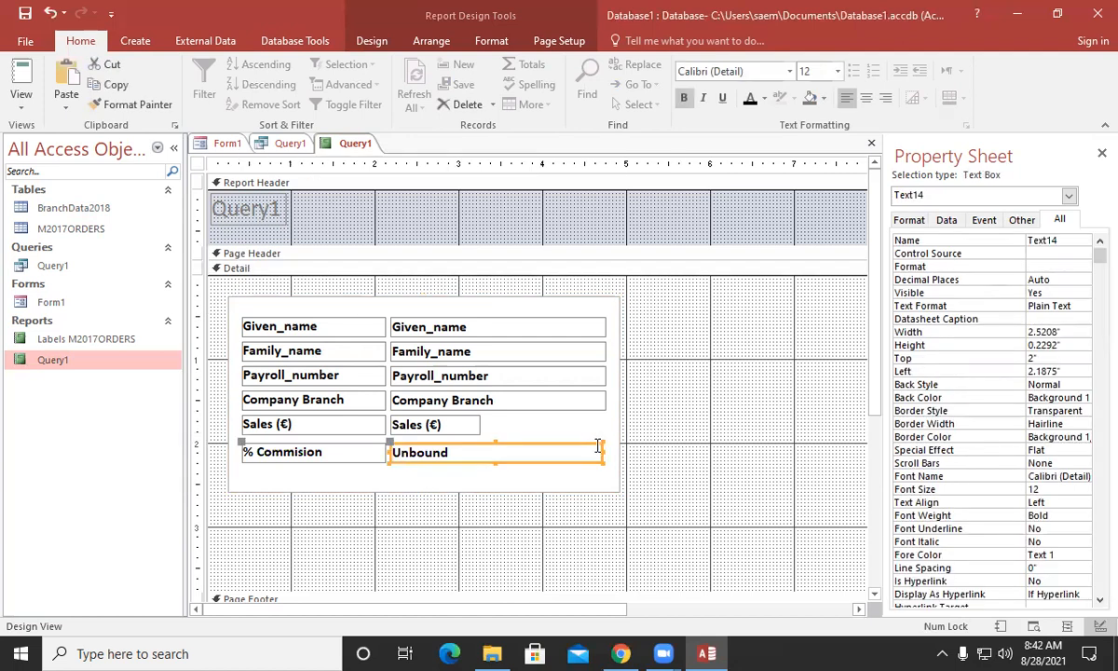
right_click(589, 461)
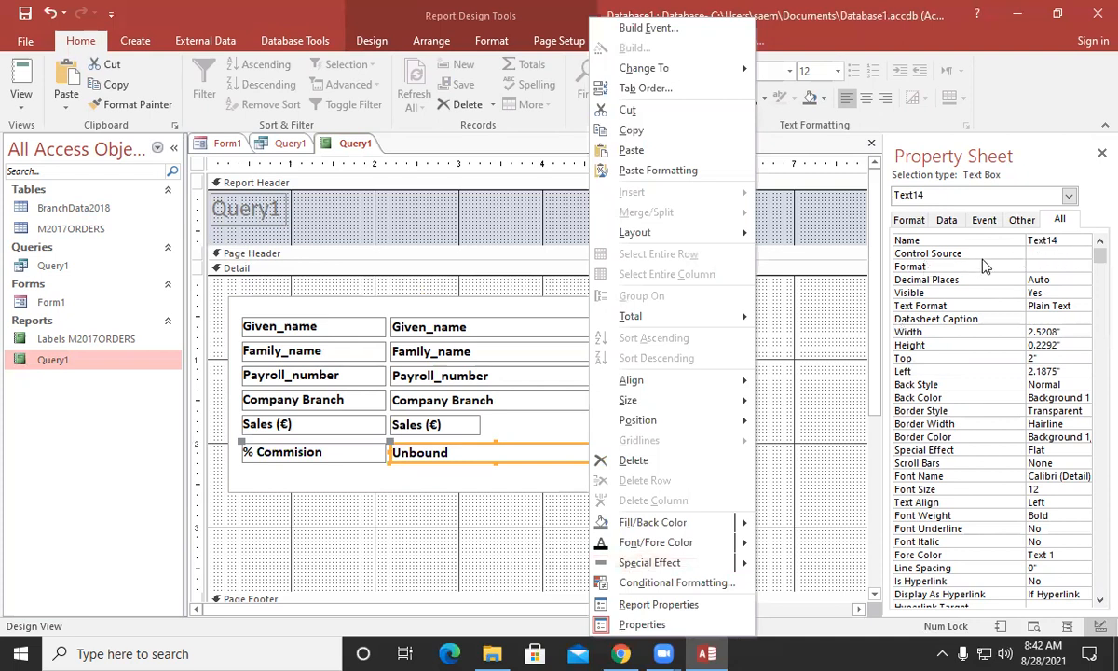
left_click(1071, 257)
left_click(1082, 254)
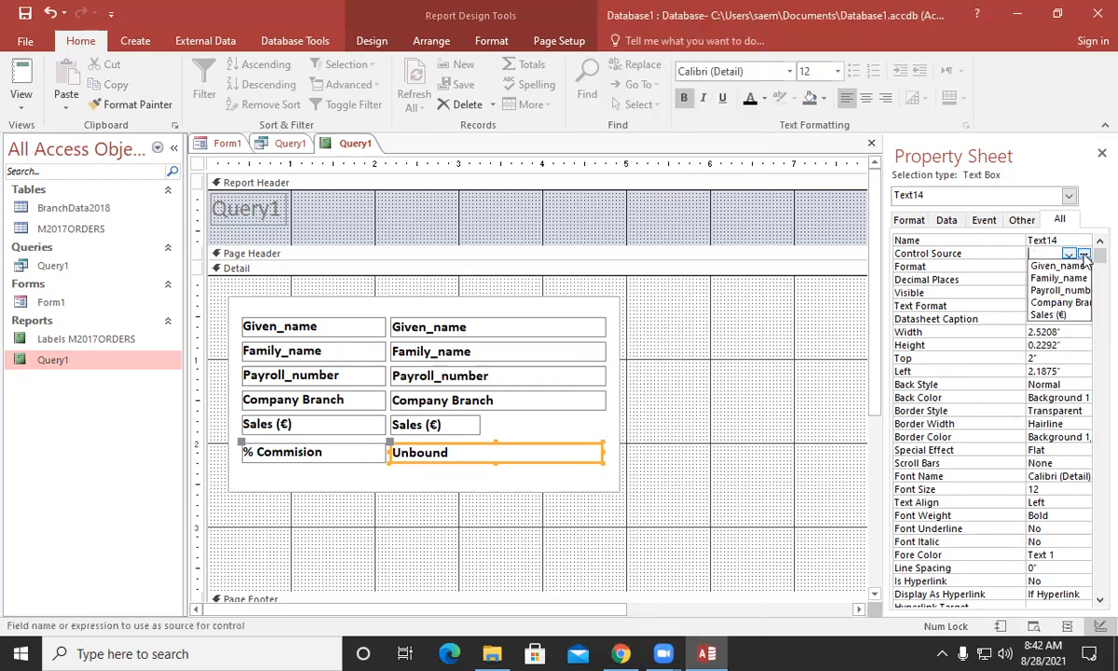
left_click(1084, 255)
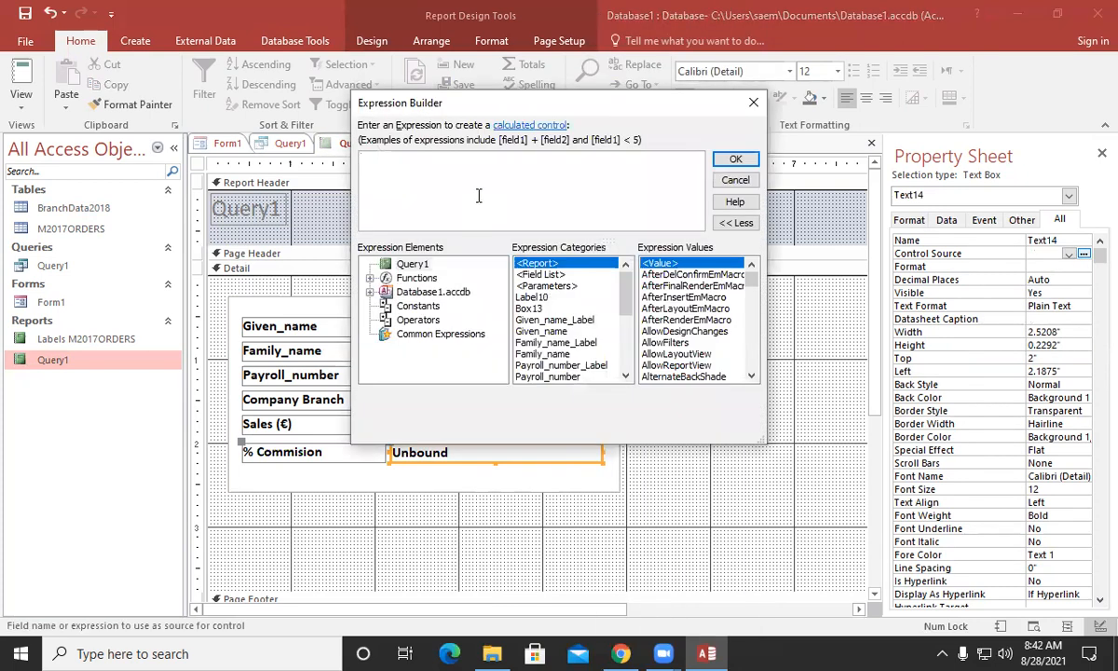
type("=")
left_click(370, 292)
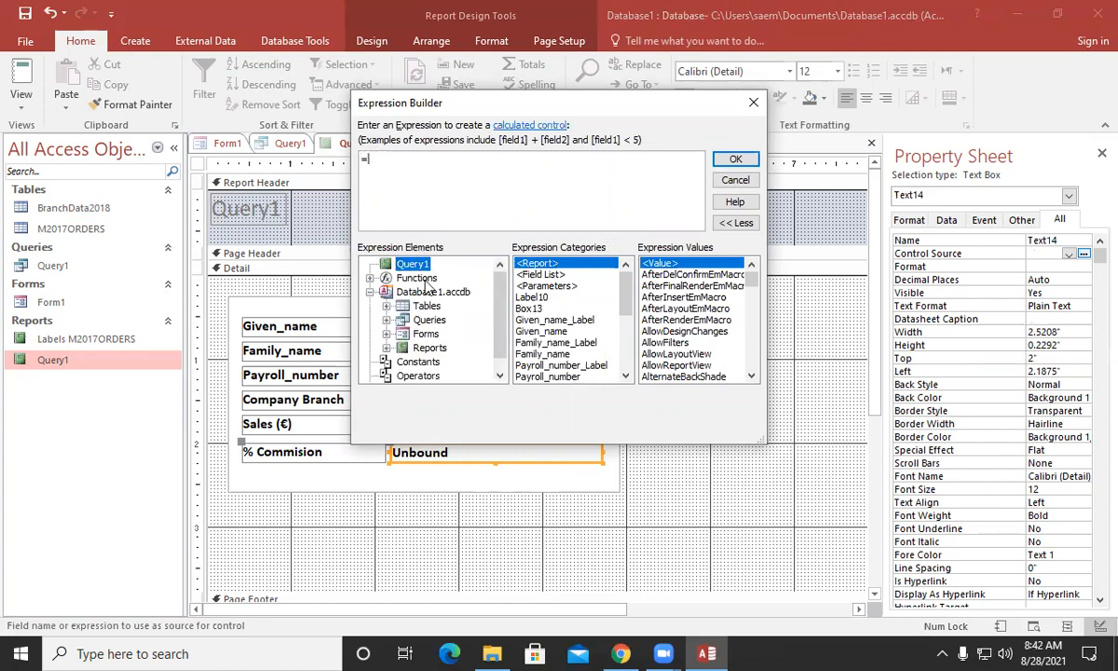
left_click(386, 334)
scroll(391, 340, "down", 1)
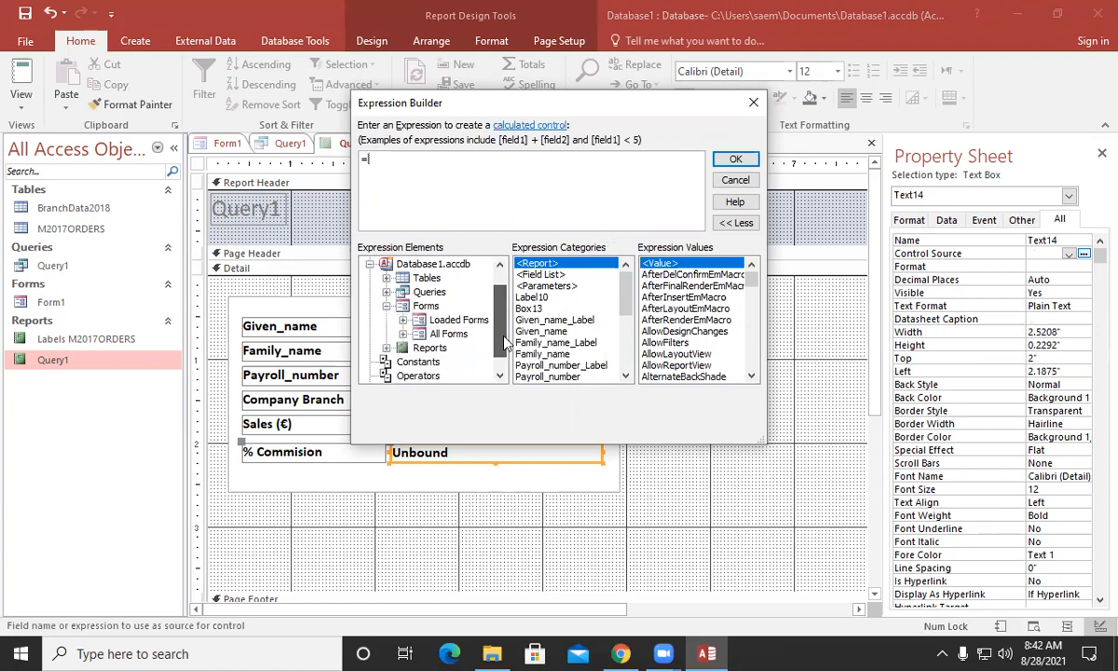
left_click(402, 334)
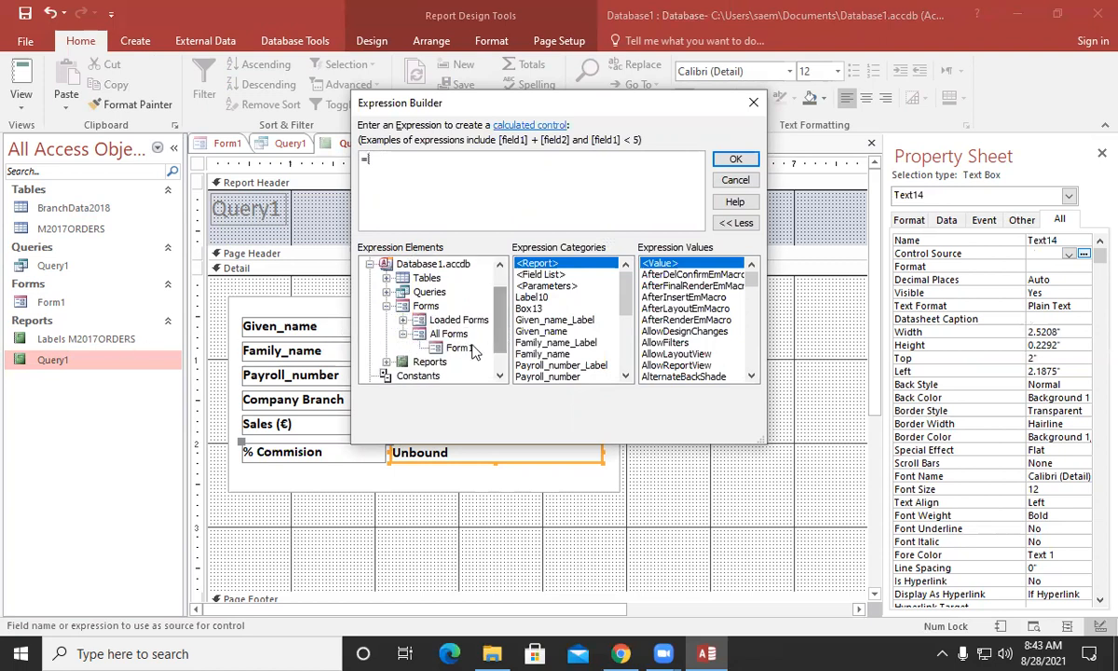
left_click(457, 347)
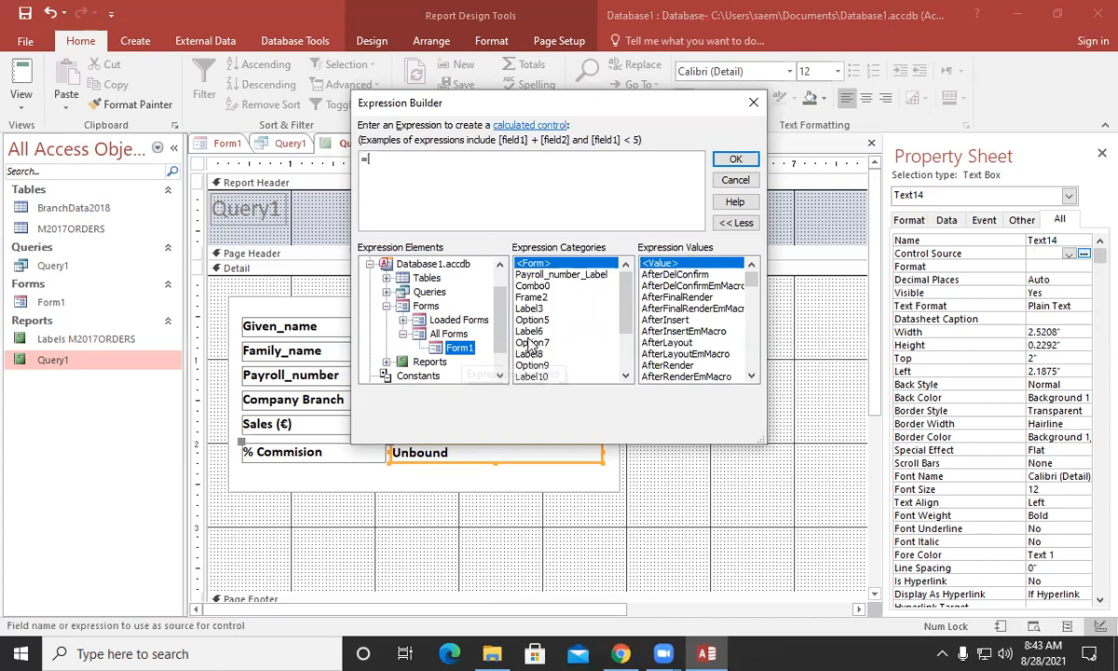
left_click_drag(624, 309, 631, 317)
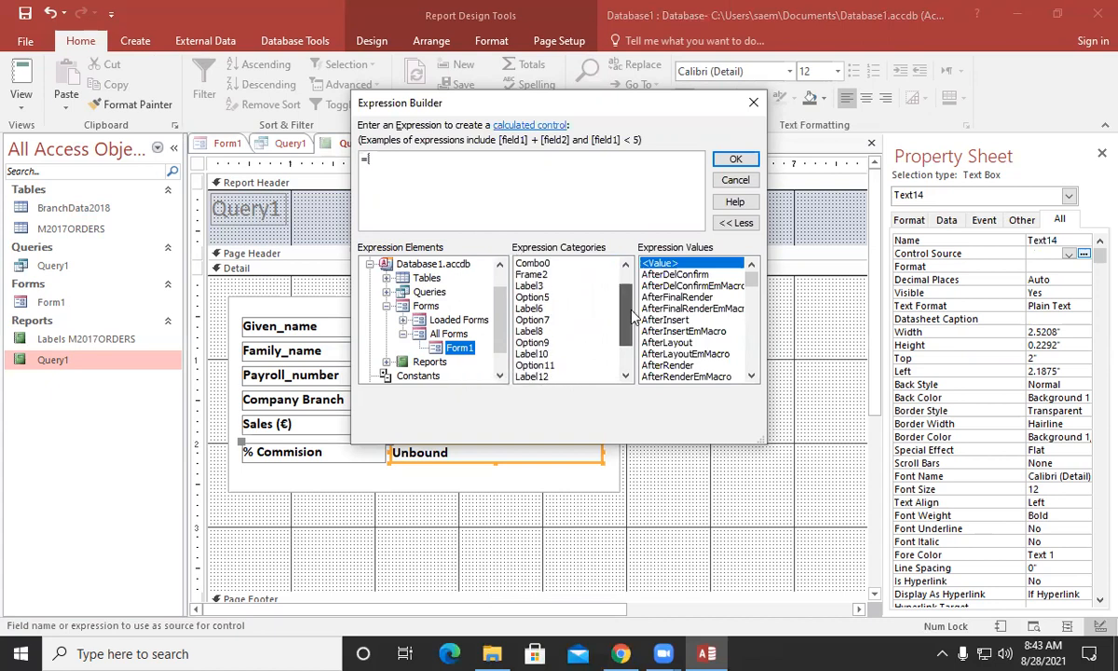
double_click(521, 273)
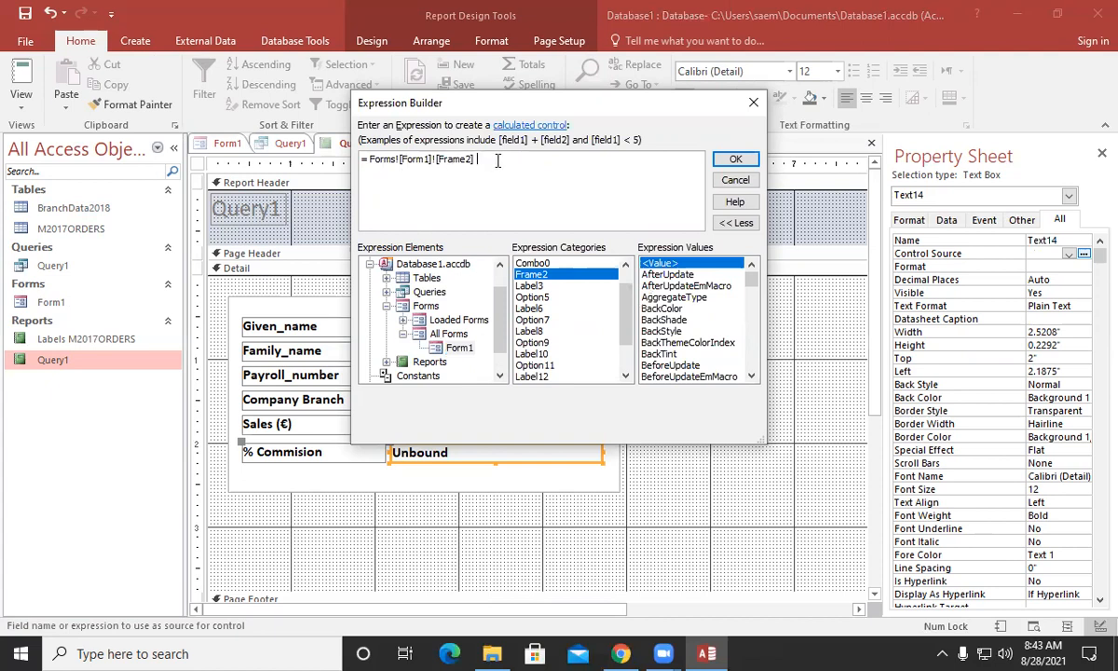
left_click_drag(480, 164, 354, 160)
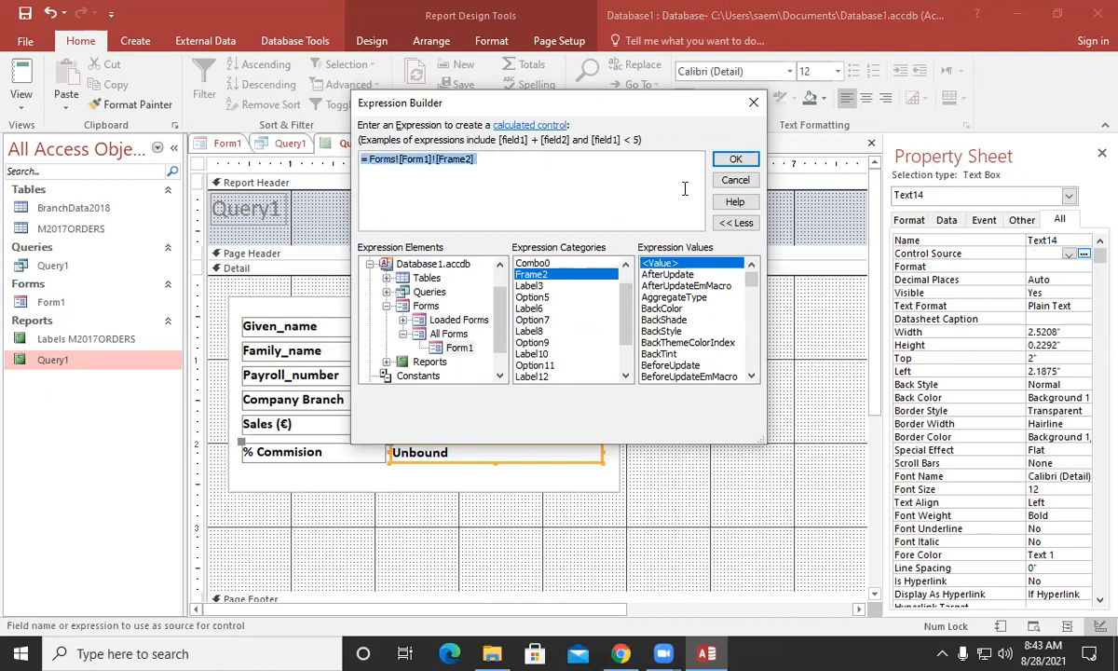
left_click(731, 159)
left_click(691, 443)
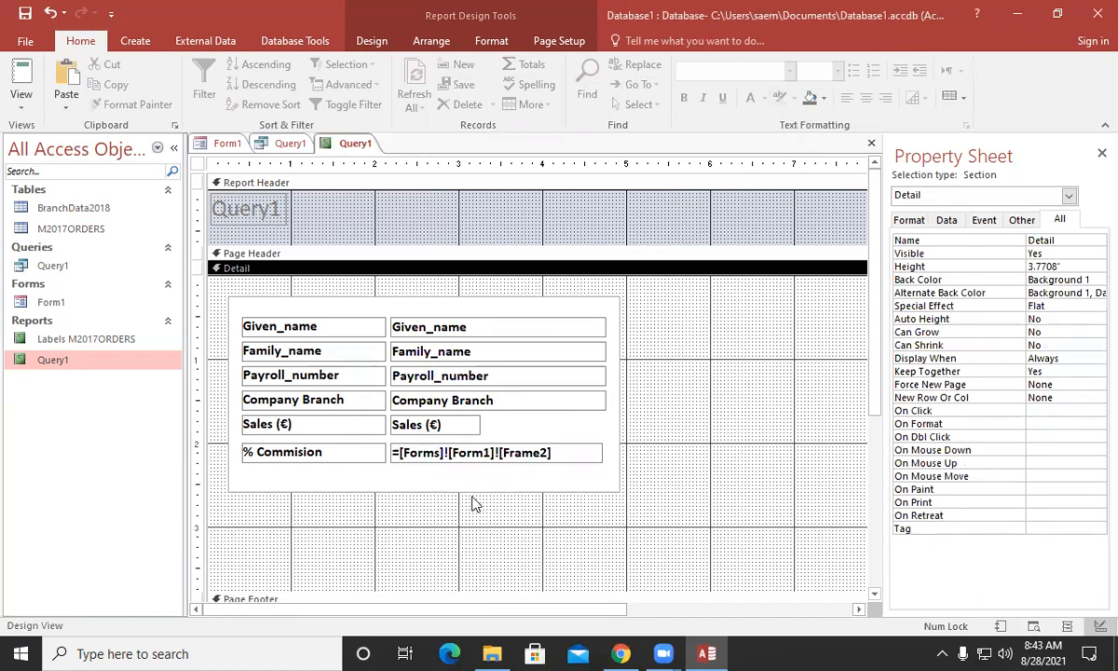
Select the 30% commission on Form1 and check the Query1 report in Report View
left_click(220, 142)
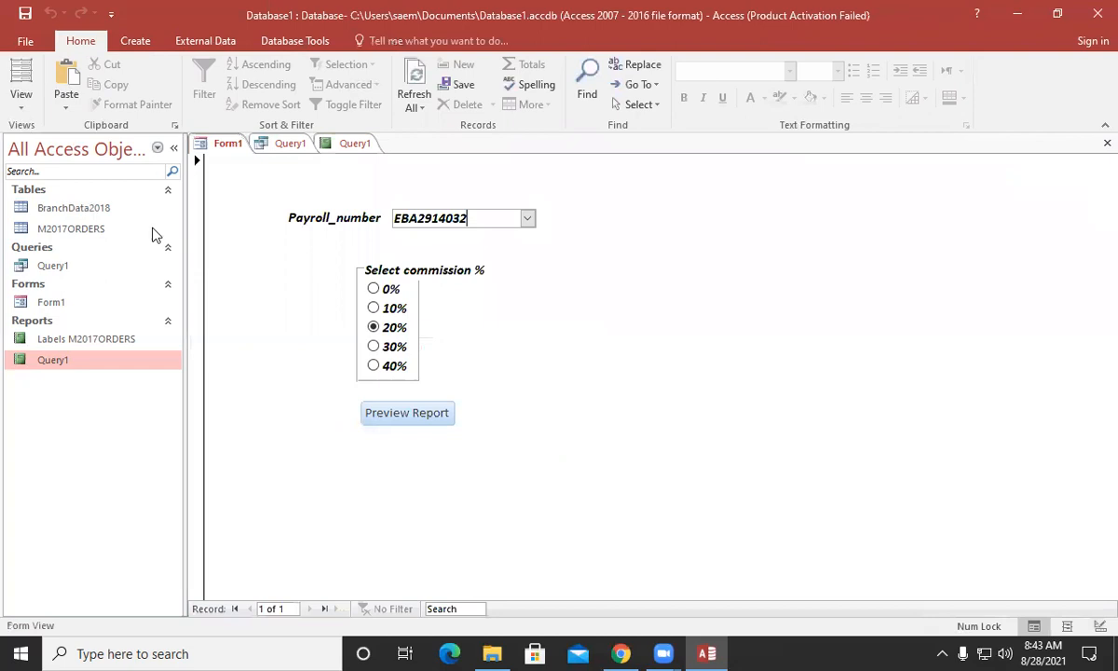
left_click(370, 346)
left_click(345, 142)
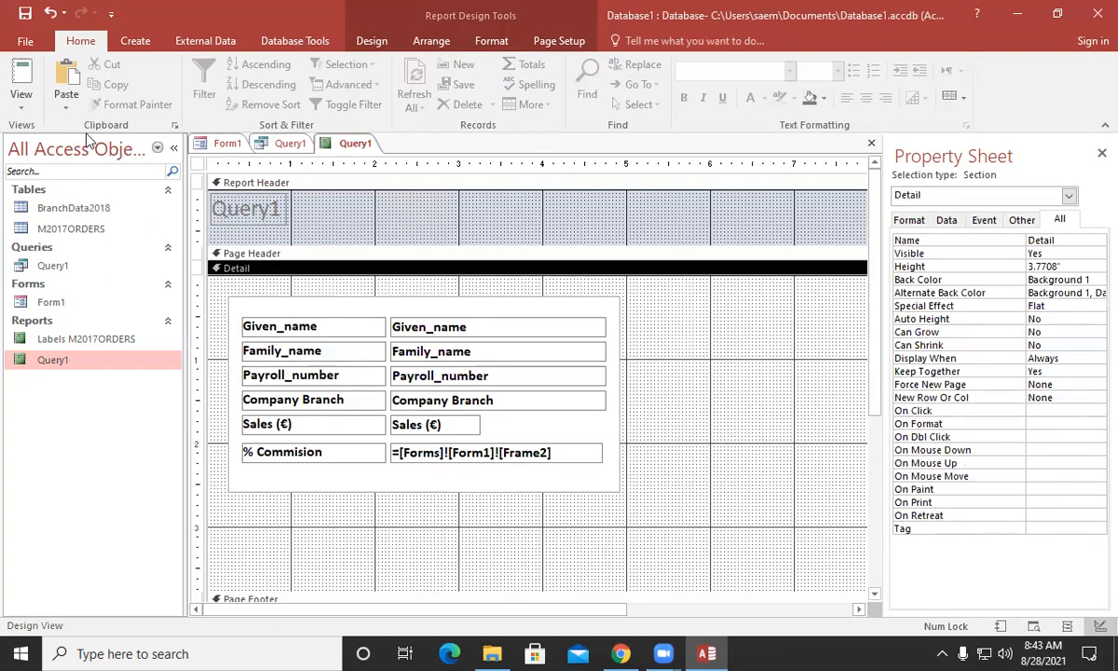
left_click(21, 104)
left_click(56, 135)
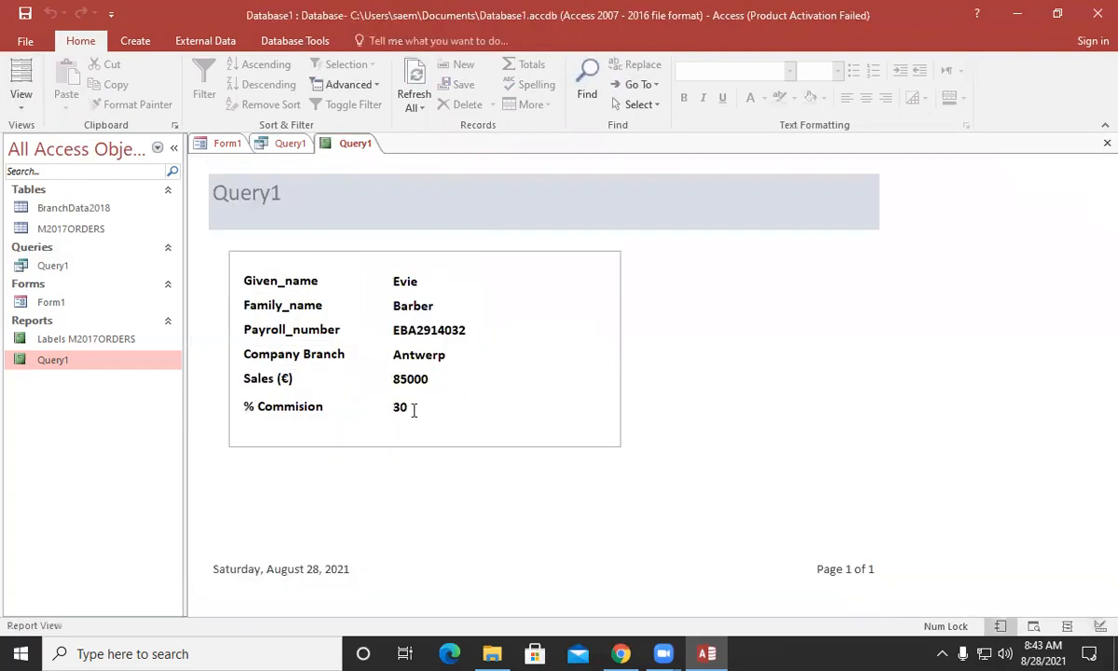
Return the report to Design View, select the 40% commission on Form1, and check the report in Print Preview
left_click(21, 104)
left_click(67, 244)
left_click(227, 142)
left_click(372, 365)
left_click(20, 107)
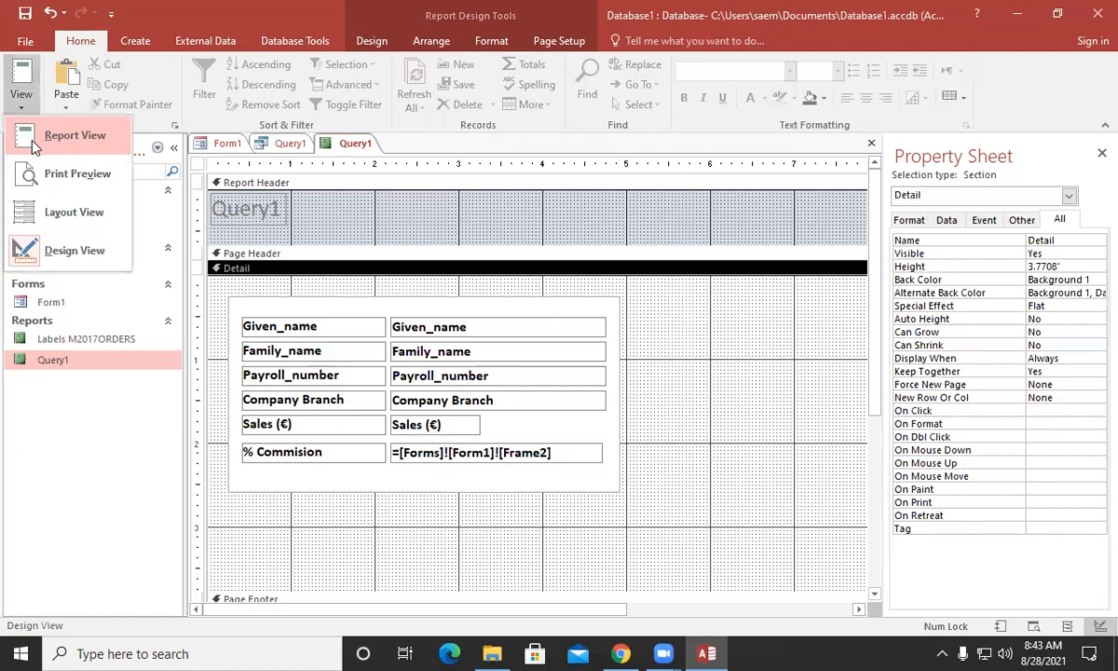
left_click(40, 169)
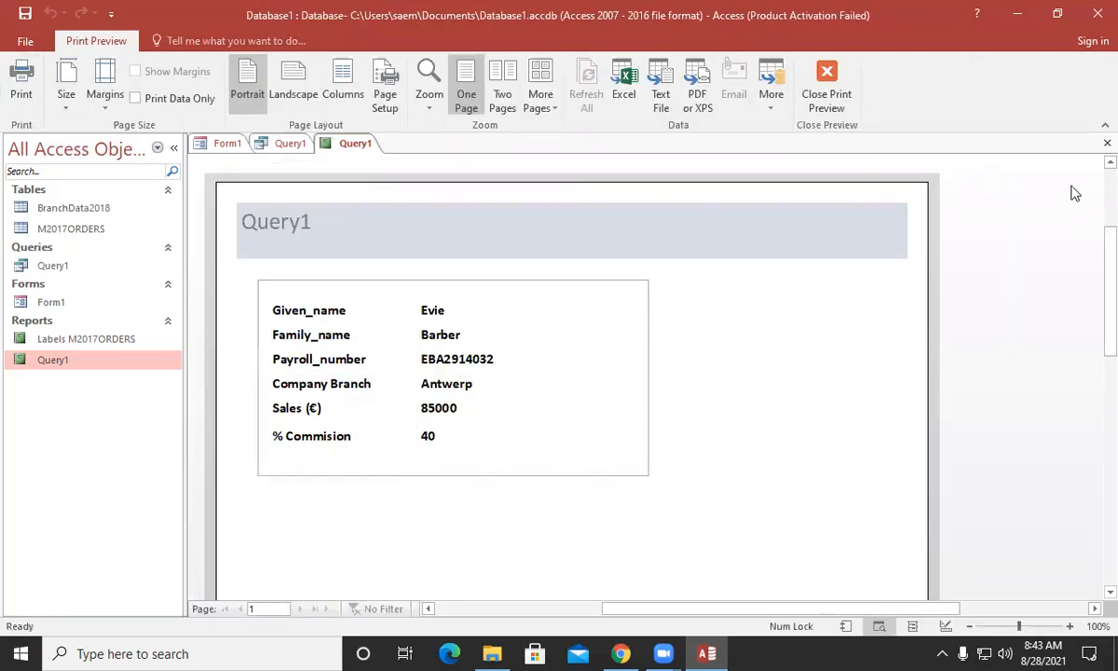
Close the Query1 report with its changes saved, and close the Query1 query
left_click(1106, 142)
left_click(494, 376)
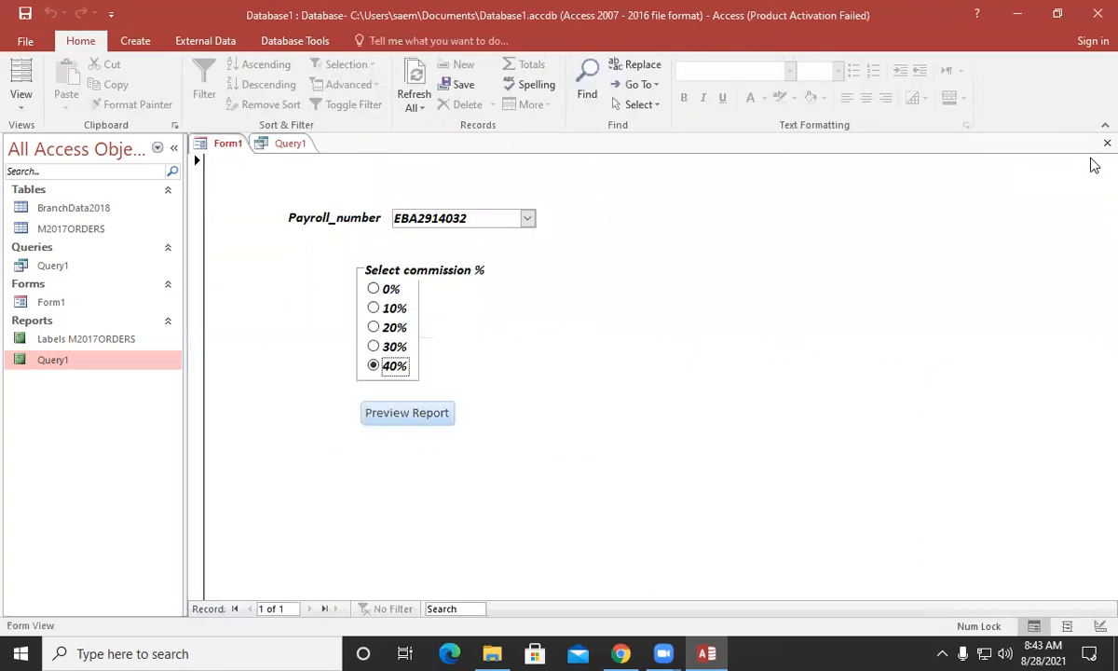
left_click(273, 144)
left_click(1106, 142)
Select the 0% commission on Form1 and preview the report, enlarged around the employee details box
left_click(377, 290)
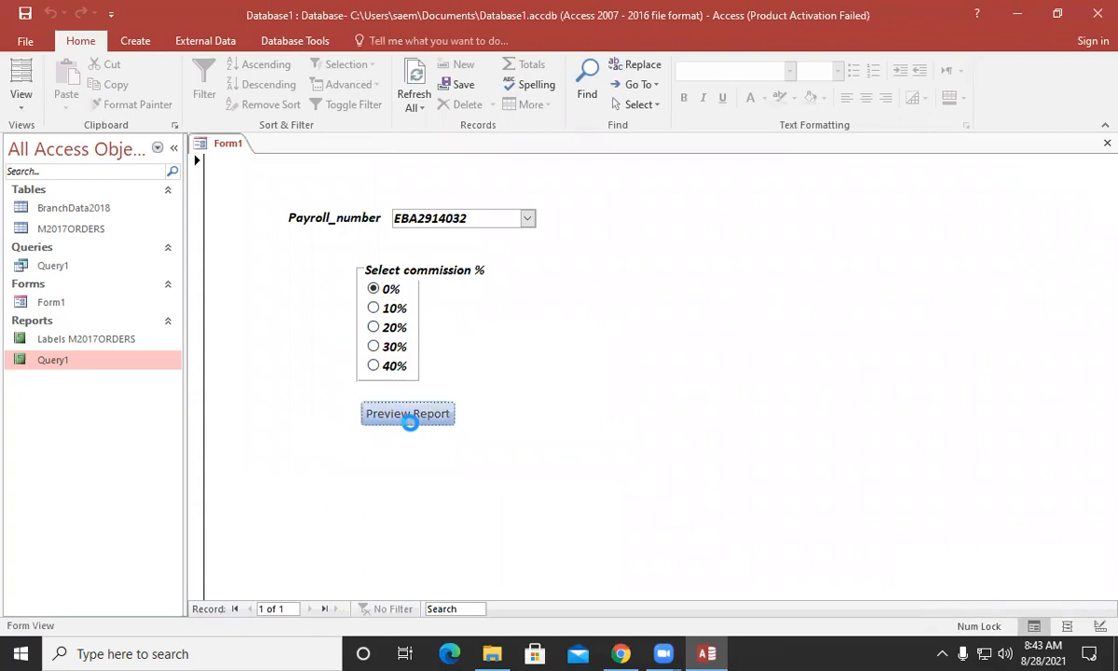
left_click(407, 416)
left_click(603, 297)
left_click(610, 379)
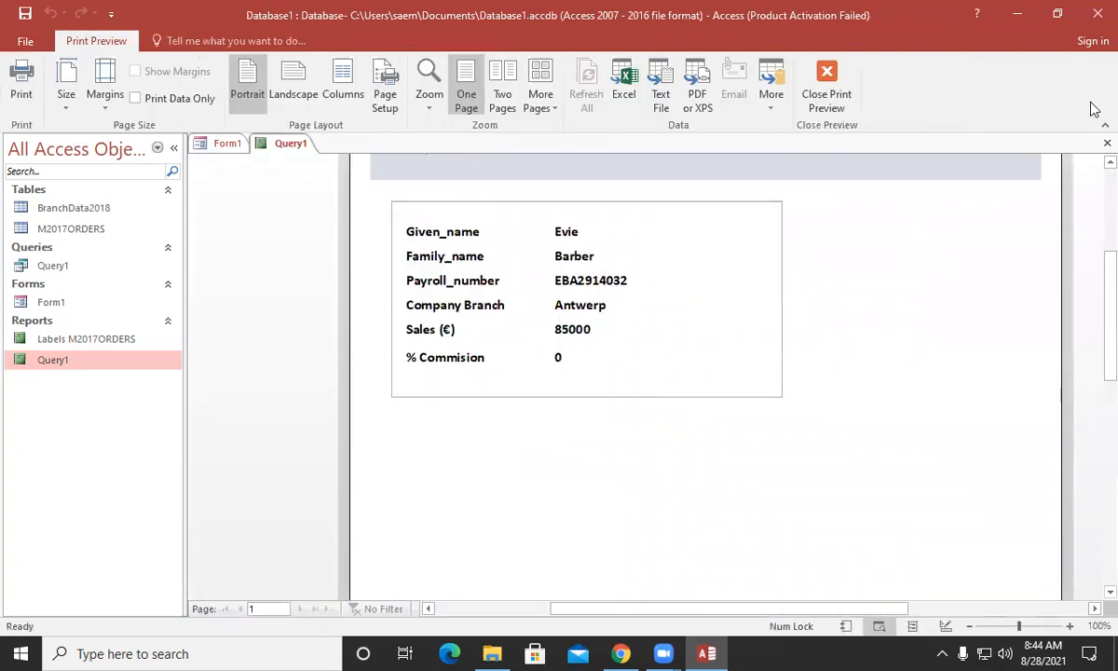
Close the preview and preview the report again with the 10% commission selected, enlarged to read the details
left_click(1107, 143)
left_click(373, 307)
left_click(407, 413)
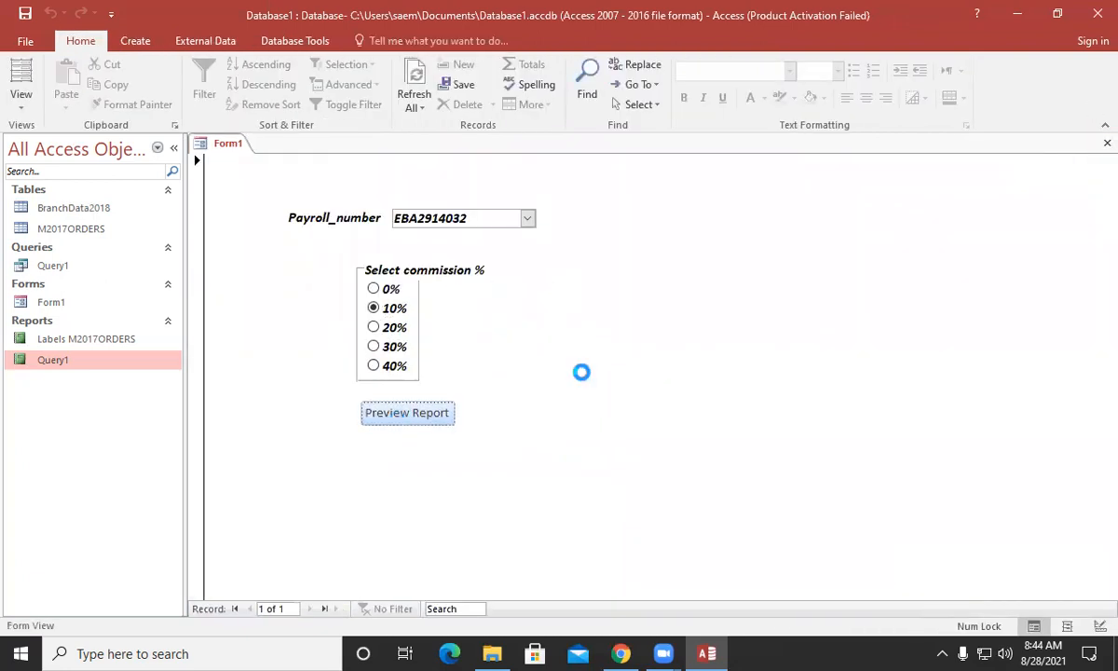
left_click(654, 282)
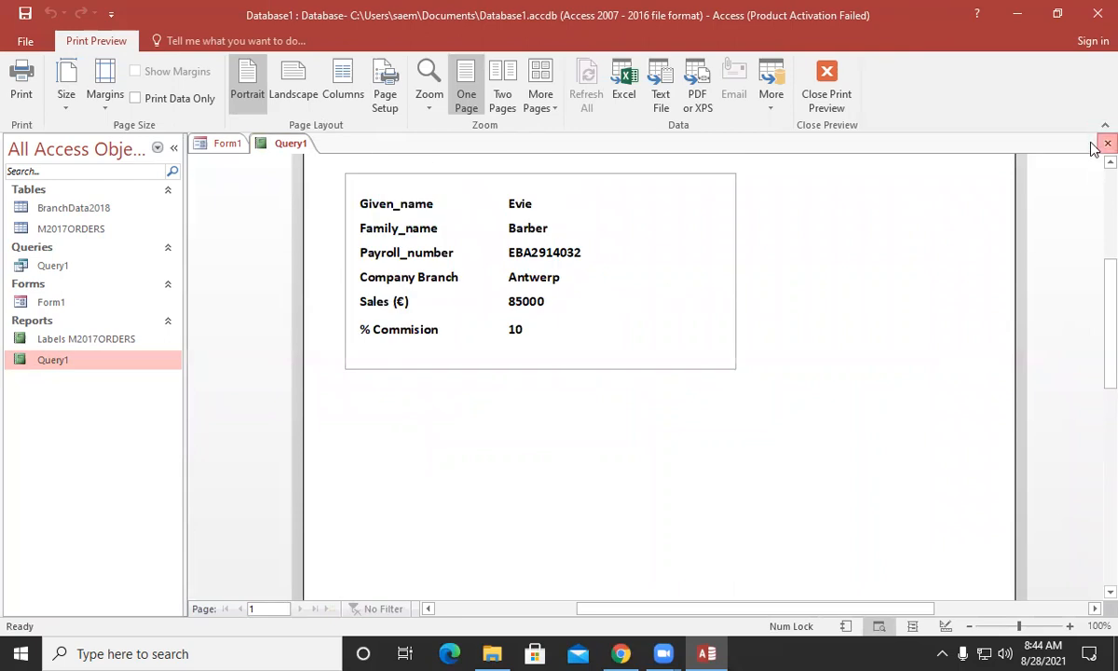
Preview the report with the 20% commission selected, read the enlarged details, and return to Form1
left_click(1107, 143)
left_click(373, 327)
left_click(394, 410)
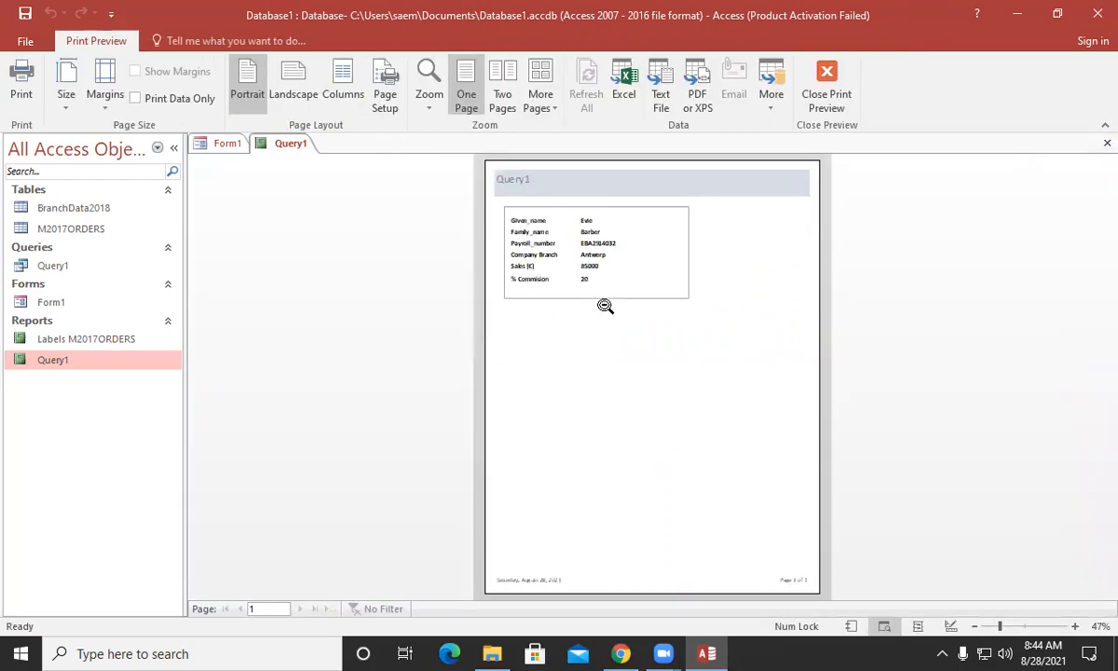
left_click(603, 305)
scroll(727, 275, "up", 1)
left_click(1105, 141)
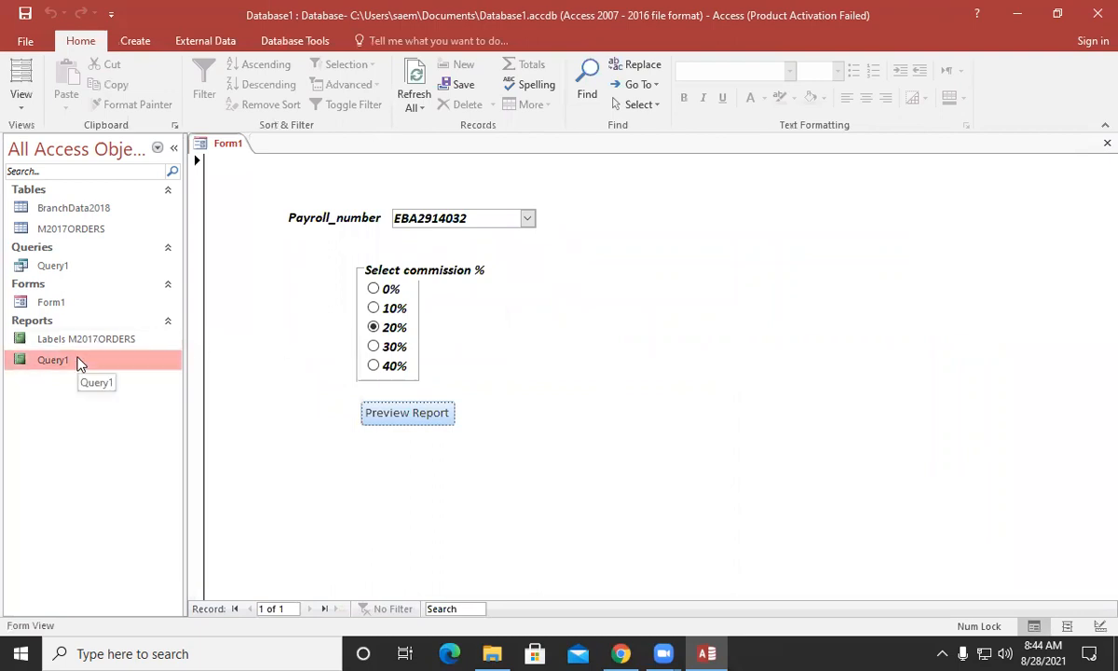
Open the Query1 report in Design View and duplicate the Sales (€) text box with its label directly below the % Commision row
right_click(78, 362)
left_click(135, 126)
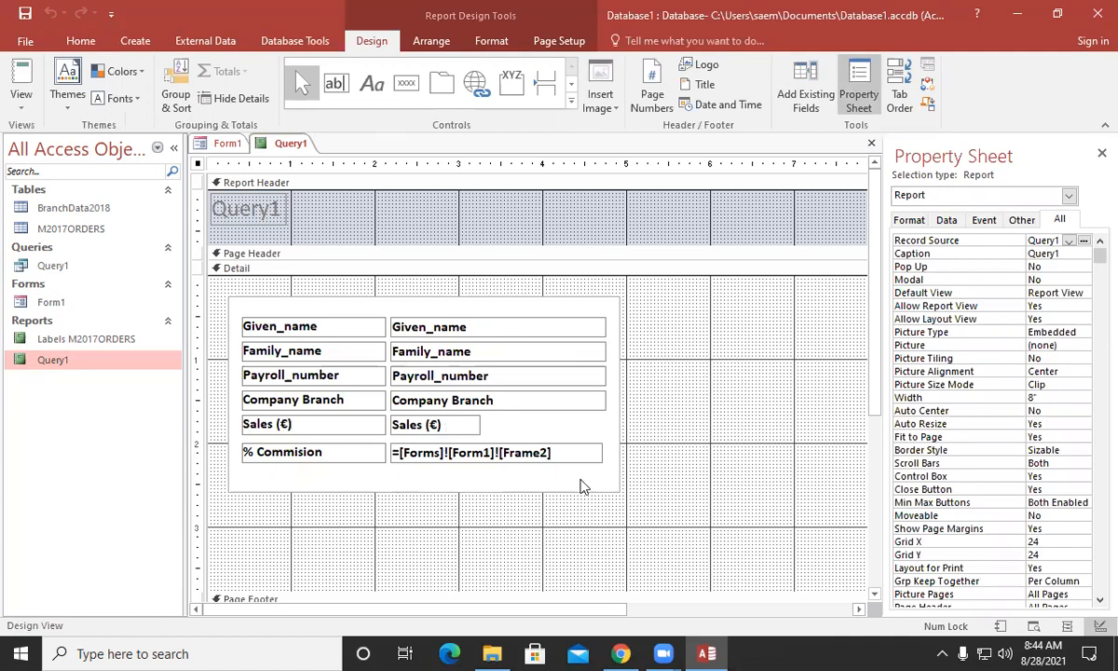
left_click(569, 452)
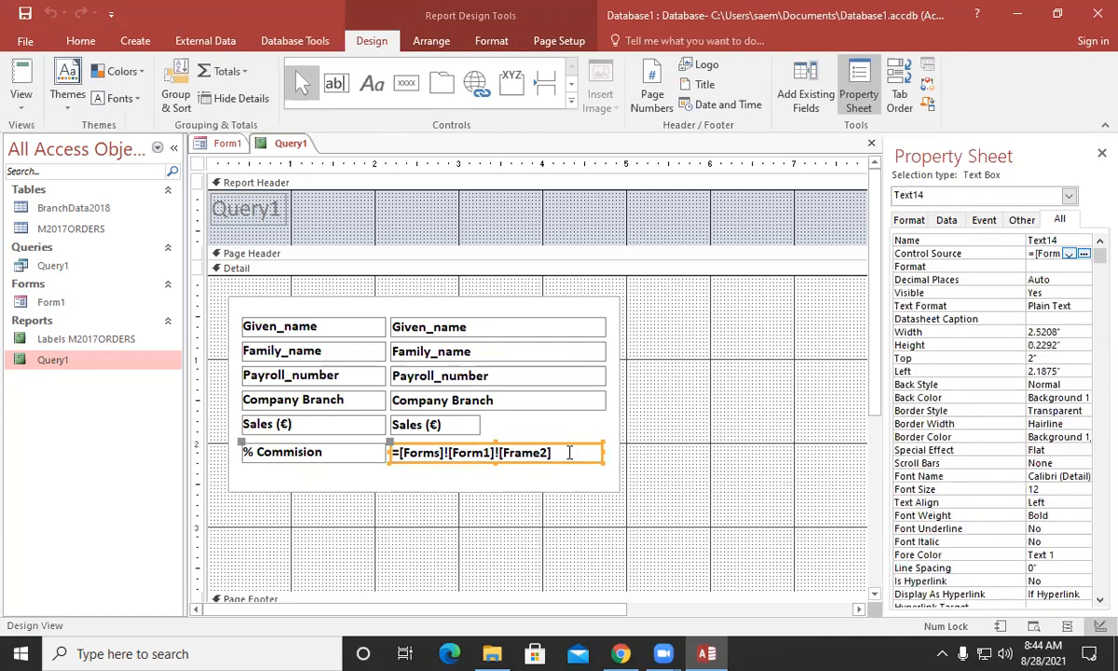
left_click(441, 425)
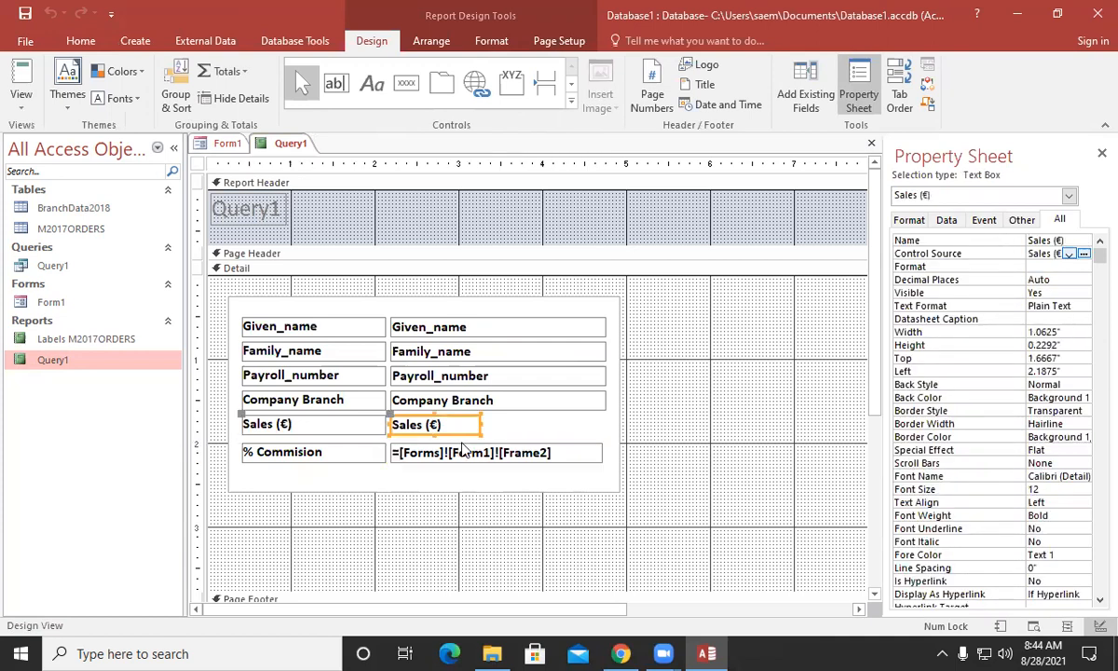
key("ctrl+v")
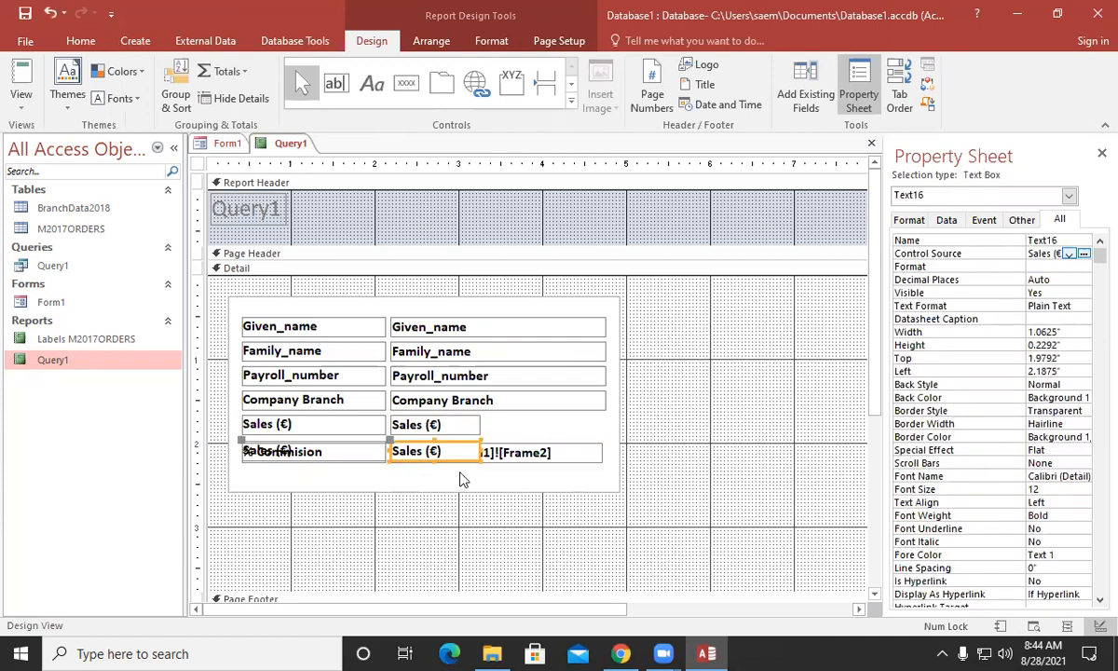
left_click_drag(470, 480, 493, 520)
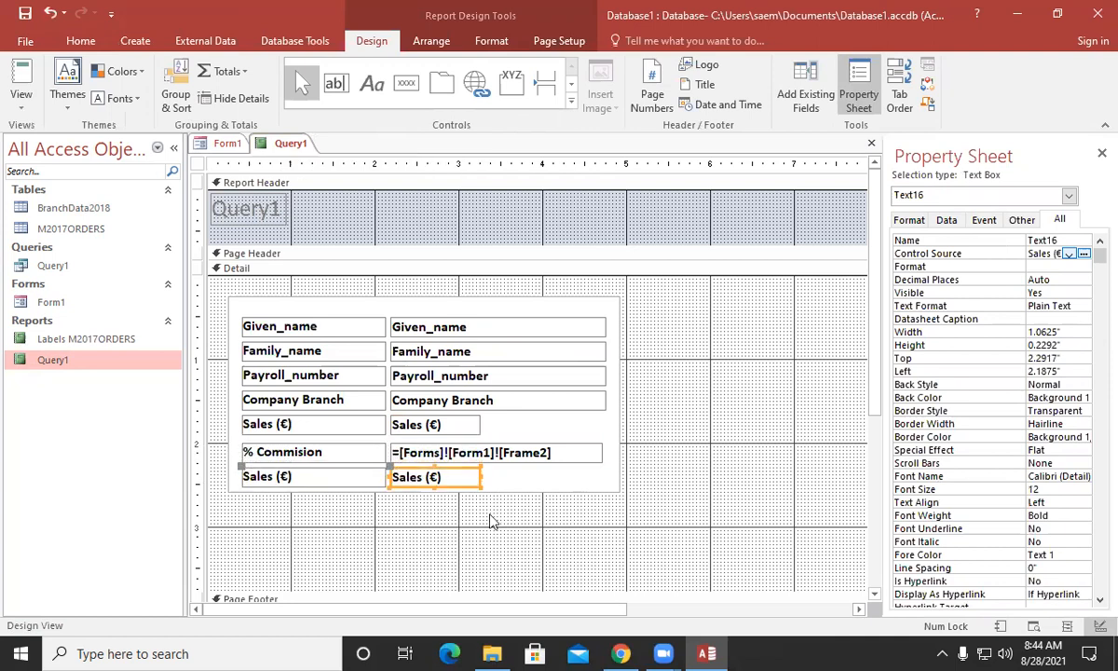
Change the new duplicated label's caption to "% Com Amount"
left_click(305, 475)
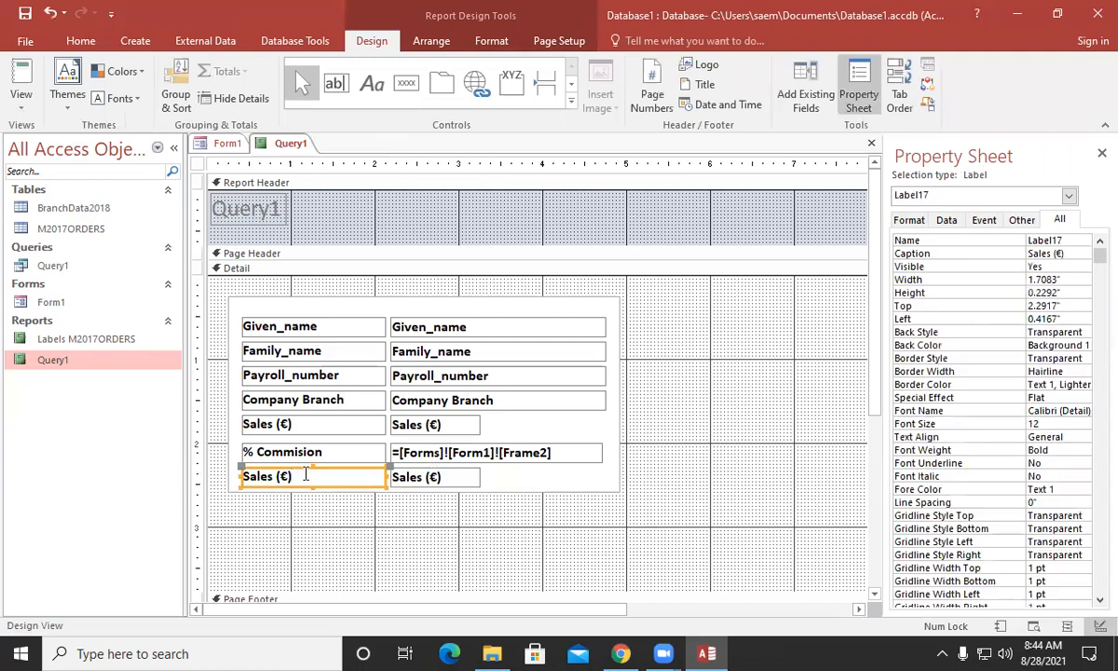
left_click_drag(309, 473, 168, 475)
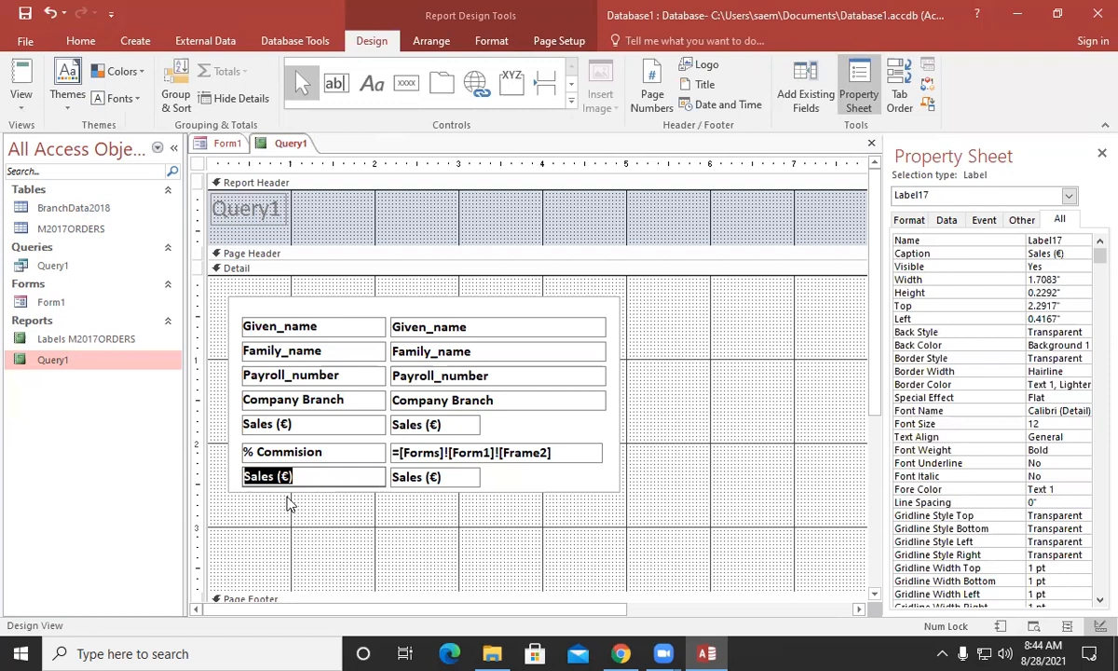
type("%")
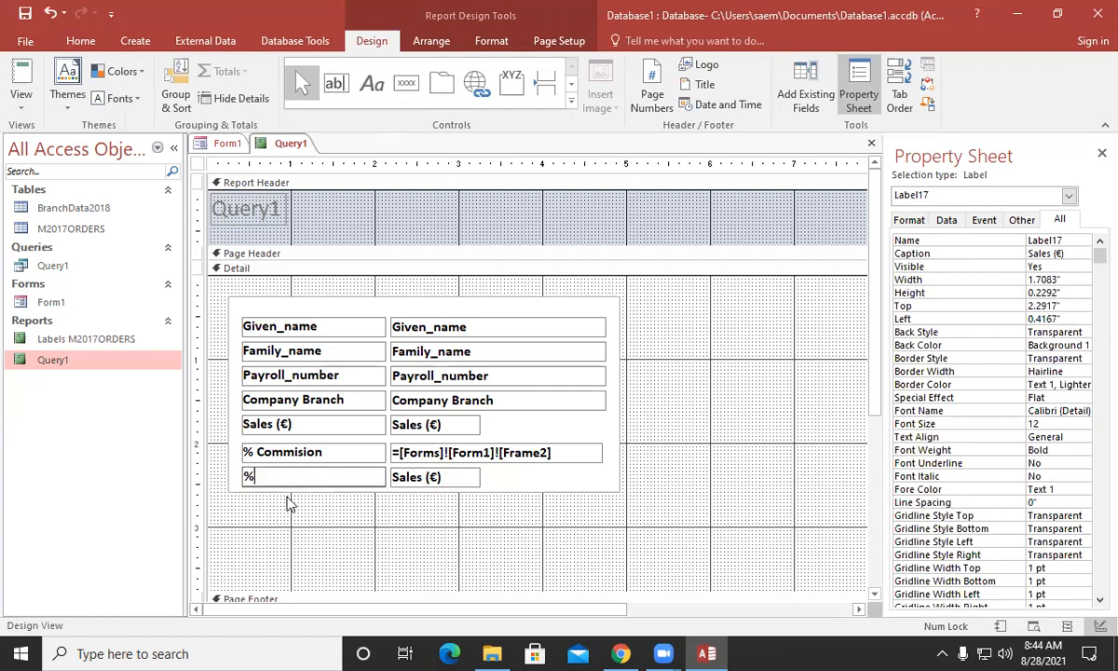
type(" Com Amount")
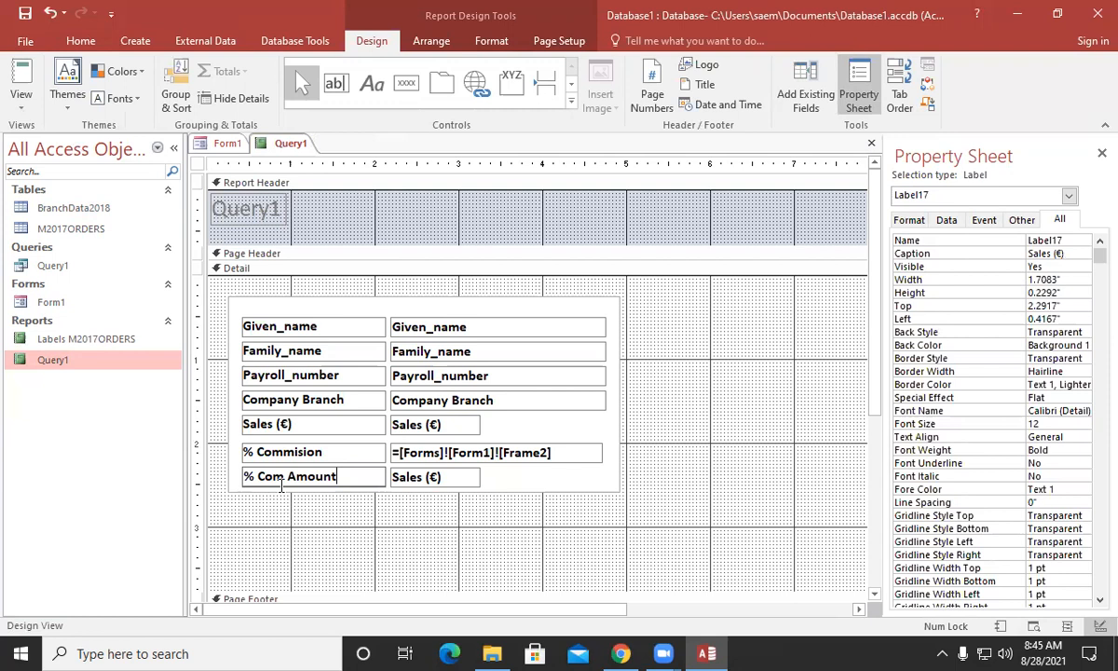
left_click(457, 506)
Widen the text box beside the % Com Amount label to about 2.65 inches and clear its field reference
left_click(473, 475)
left_click_drag(483, 473, 611, 473)
left_click(512, 474)
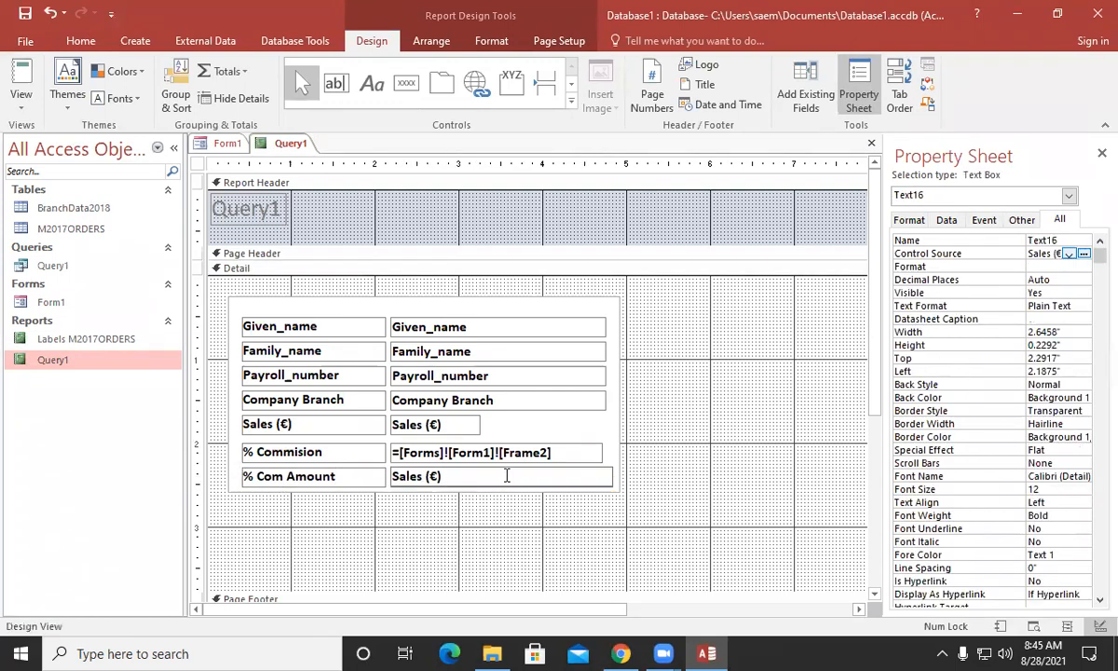
key("BackSpace")
key("BackSpace")
key("BackSpace")
key("BackSpace")
key("BackSpace")
key("BackSpace")
key("BackSpace")
key("BackSpace")
key("BackSpace")
Copy the % Commision text box's expression =[Forms]![Form1]![Frame2] into the text box beside % Com Amount
left_click(564, 451)
left_click_drag(573, 452, 341, 453)
key("ctrl+c")
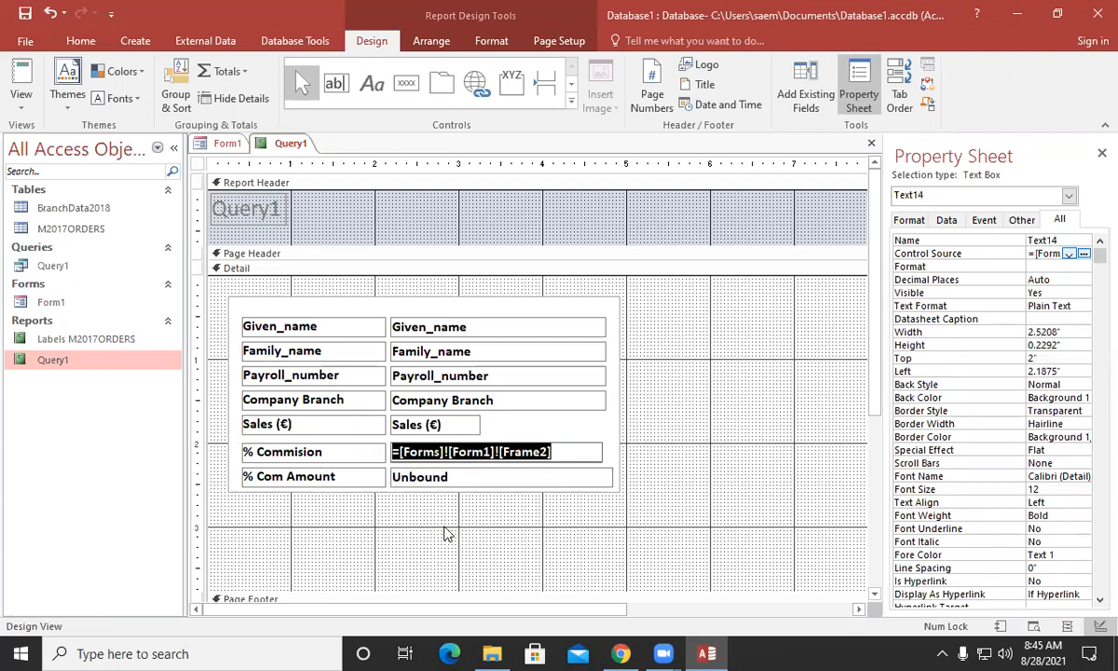
left_click(445, 477)
key("ctrl+v")
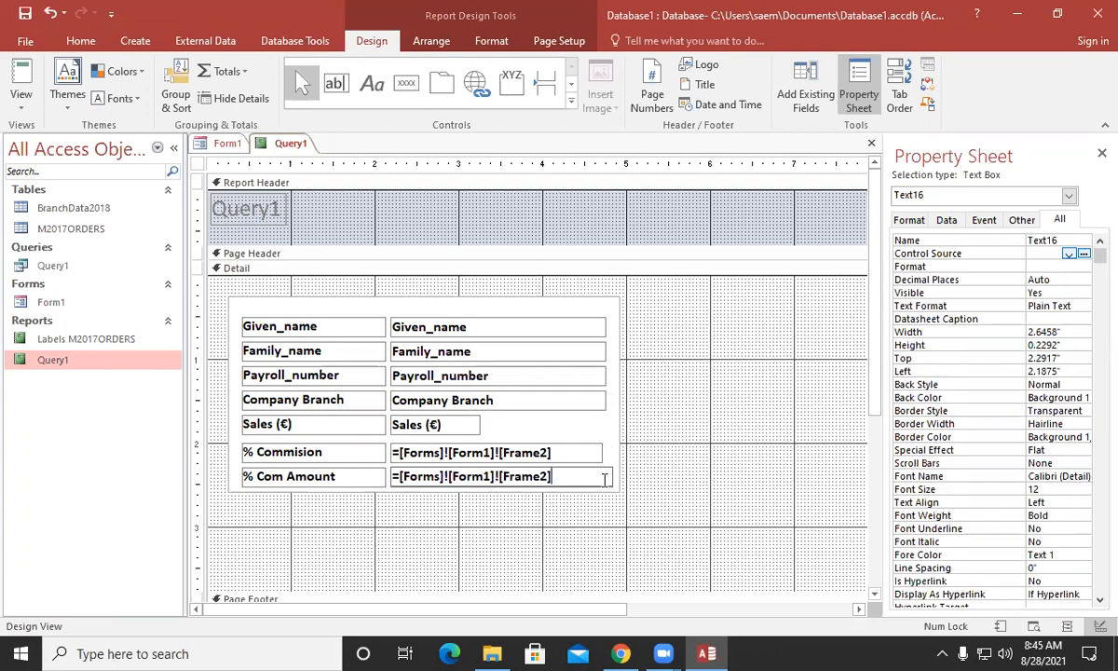
Widen the text box beside the % Com Amount label to about 3.73 inches
left_click(578, 472)
left_click(687, 499)
left_click(610, 479)
left_click_drag(610, 479, 703, 476)
left_click(606, 474)
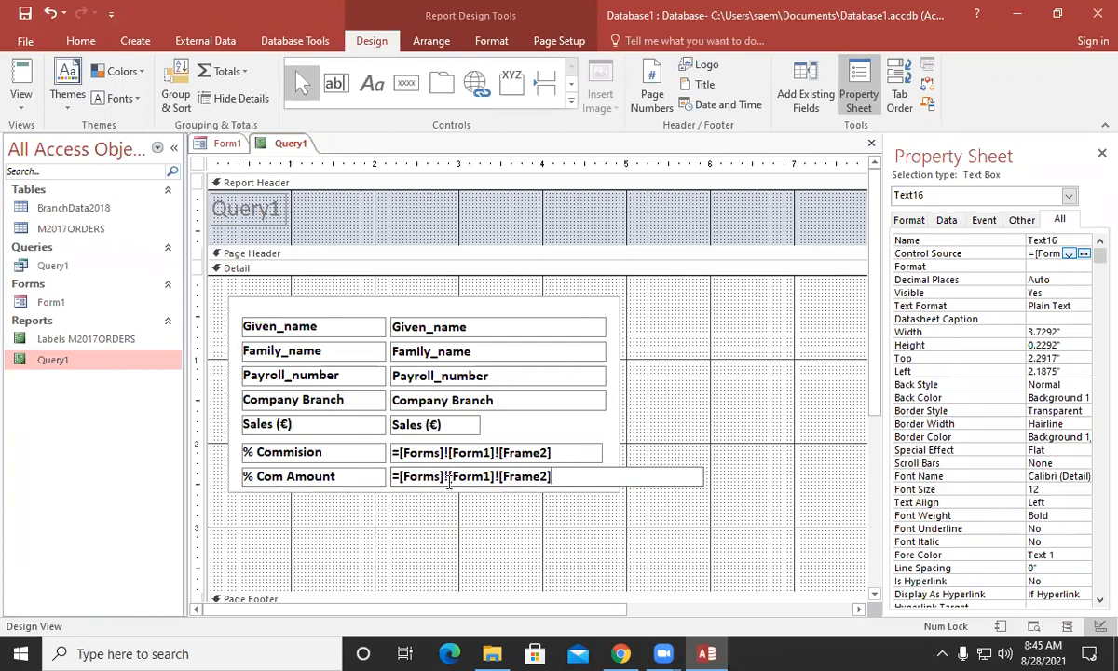
Check the % Com Amount row in the report's print preview and return to Design View
left_click(20, 101)
left_click(54, 182)
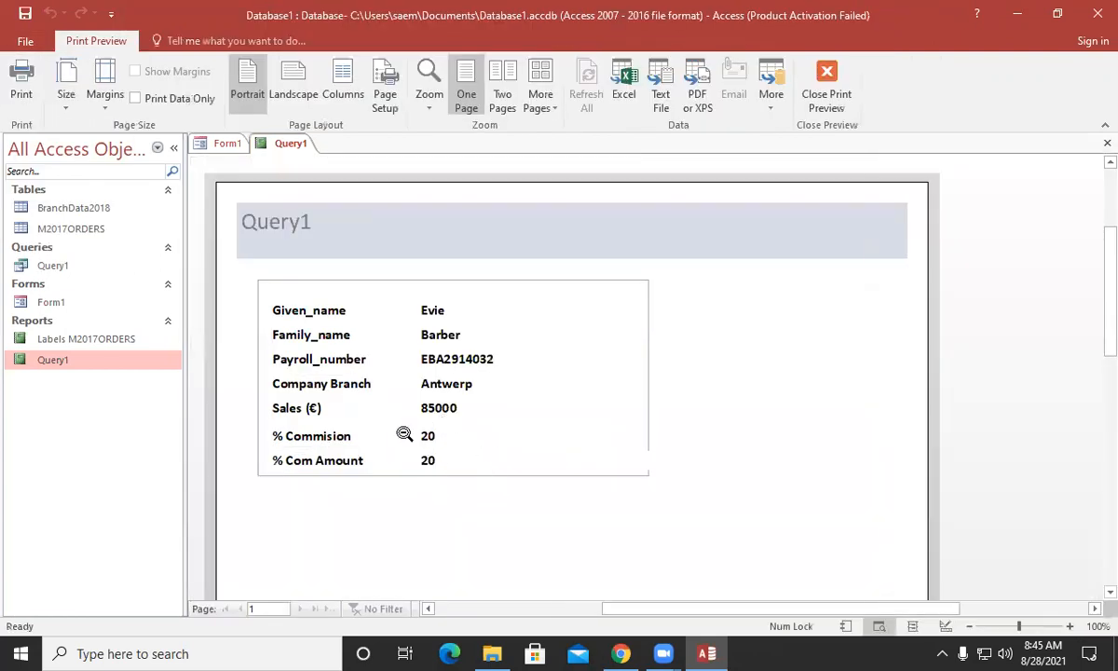
left_click(825, 83)
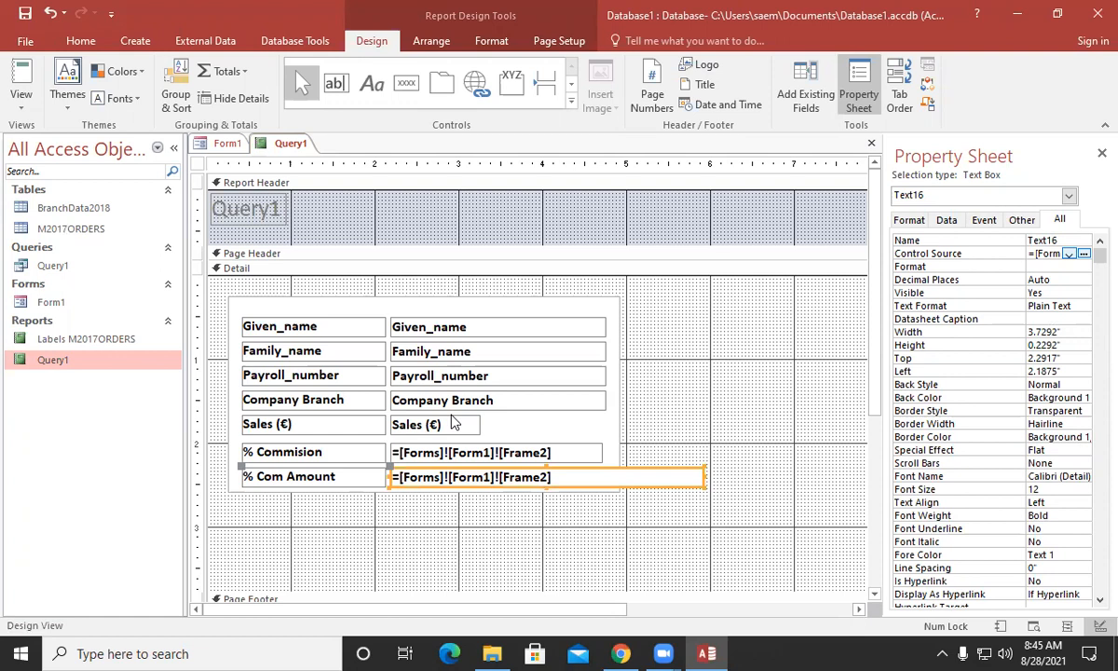
Extend the % Com Amount text box's expression to =[Forms]![Form1]![Frame2]/100*[Sales (€)]
left_click(563, 477)
type("/")
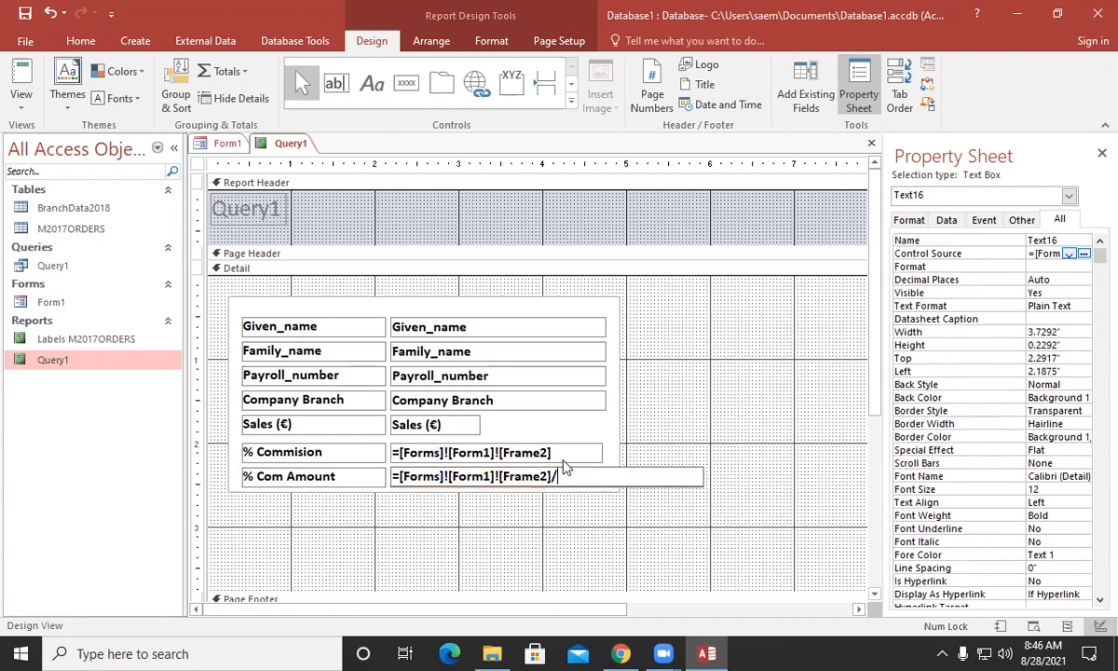
type("100*[]")
key("Left")
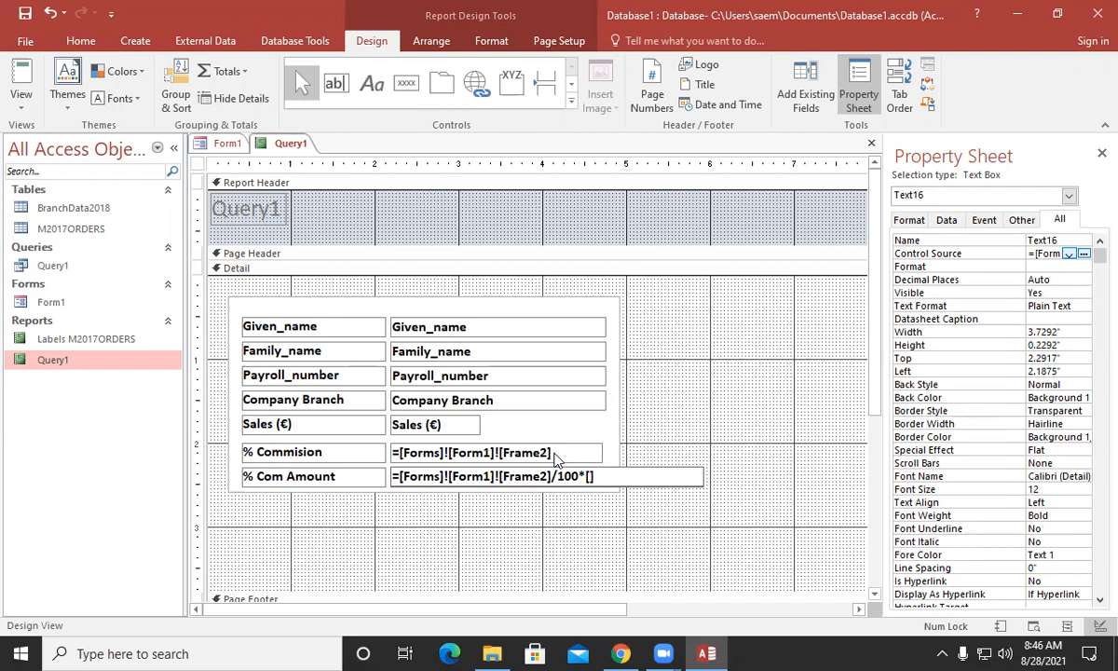
left_click(454, 420)
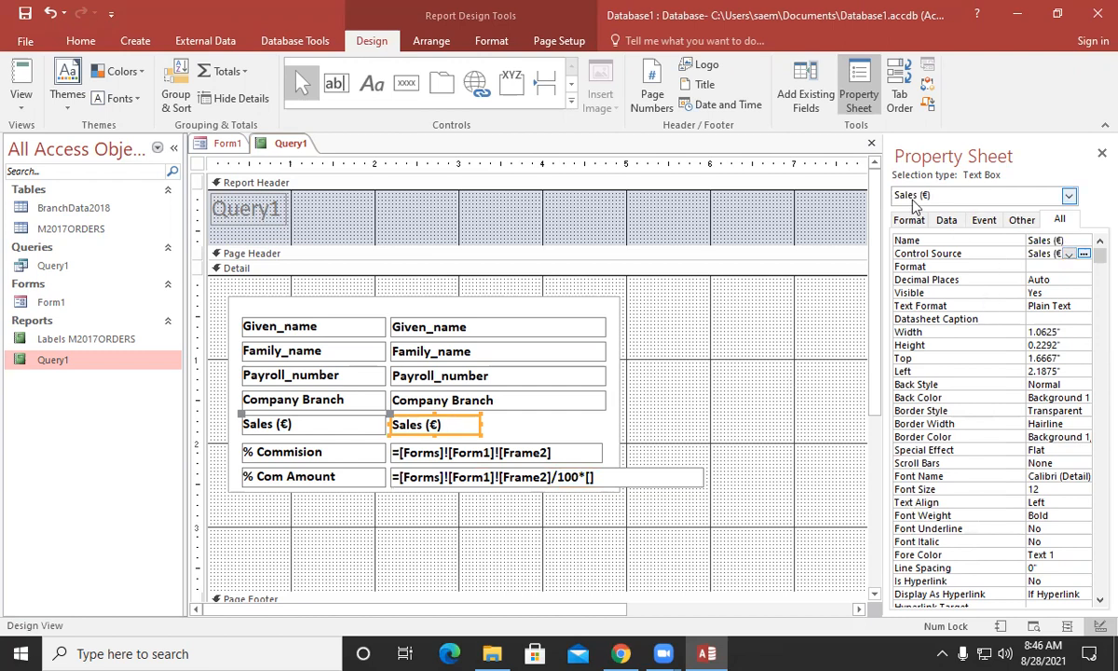
left_click(982, 238)
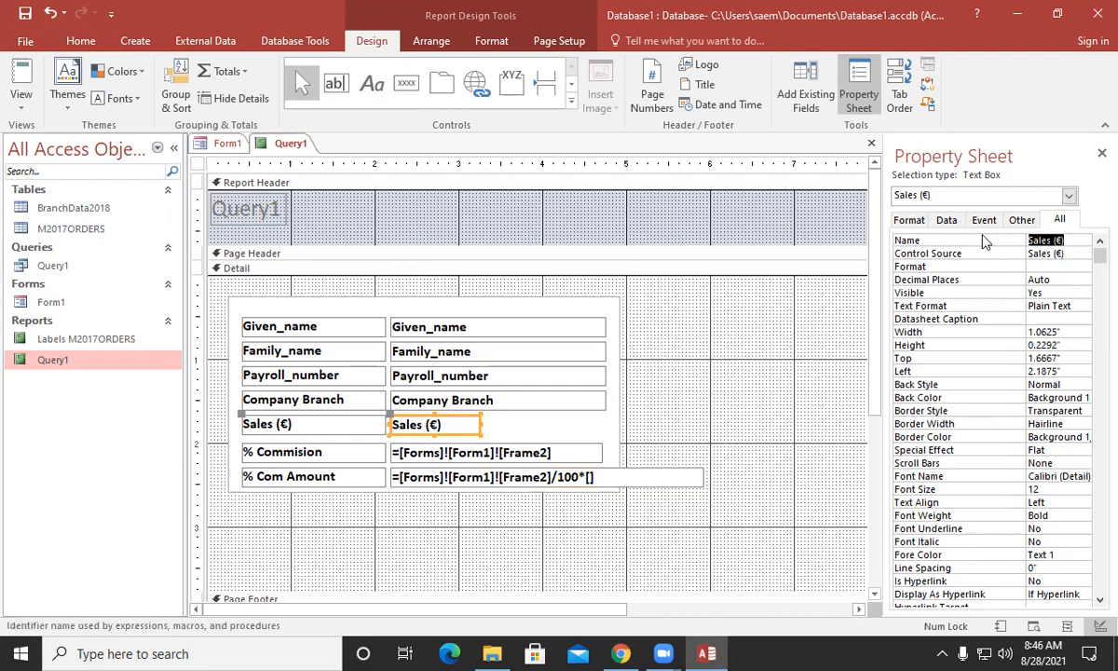
left_click(591, 476)
type("Sales (€)]")
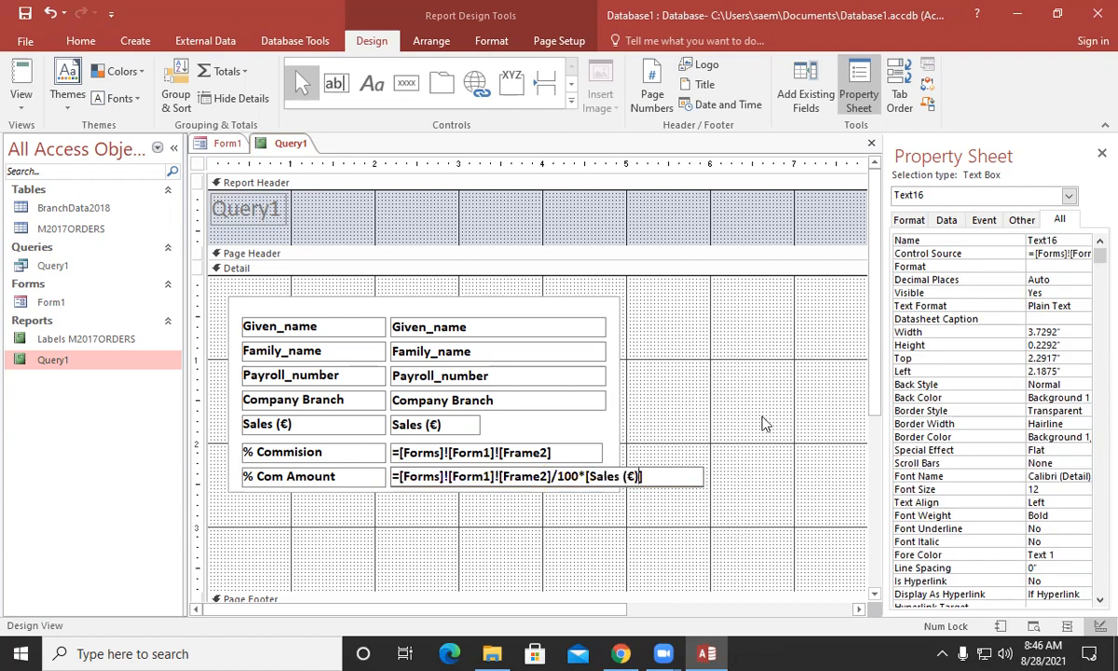
left_click(763, 410)
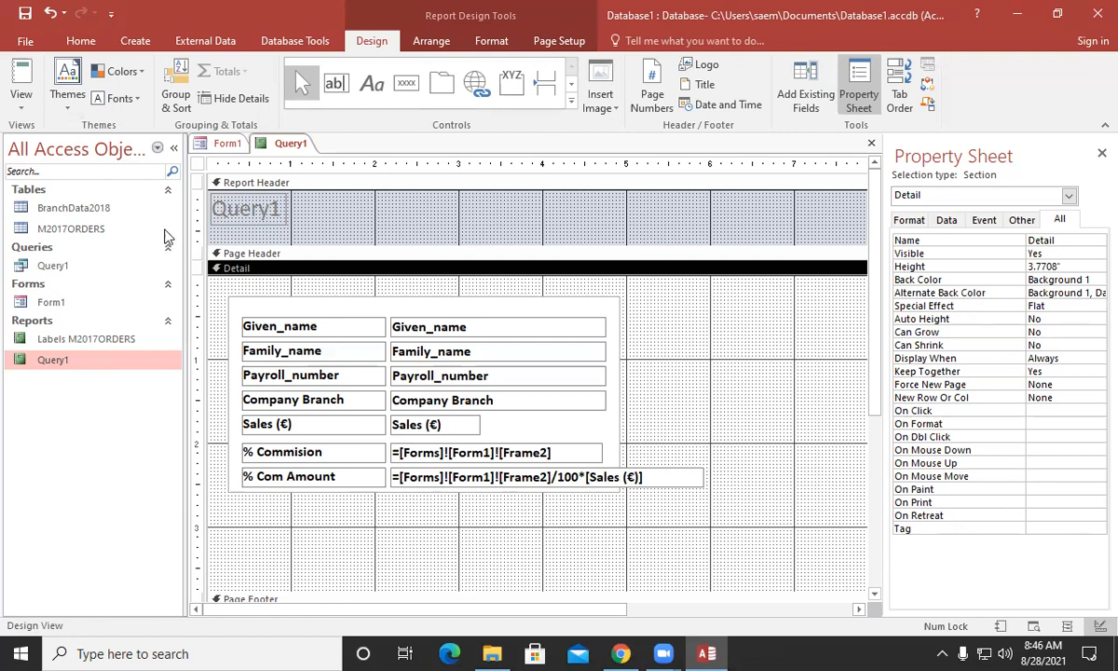
Preview the report from Form1 with 0% and 10% commission selected, checking the enlarged % Com Amount before closing it
left_click(227, 143)
left_click(373, 289)
left_click(392, 414)
left_click(1106, 143)
left_click(374, 308)
left_click(395, 414)
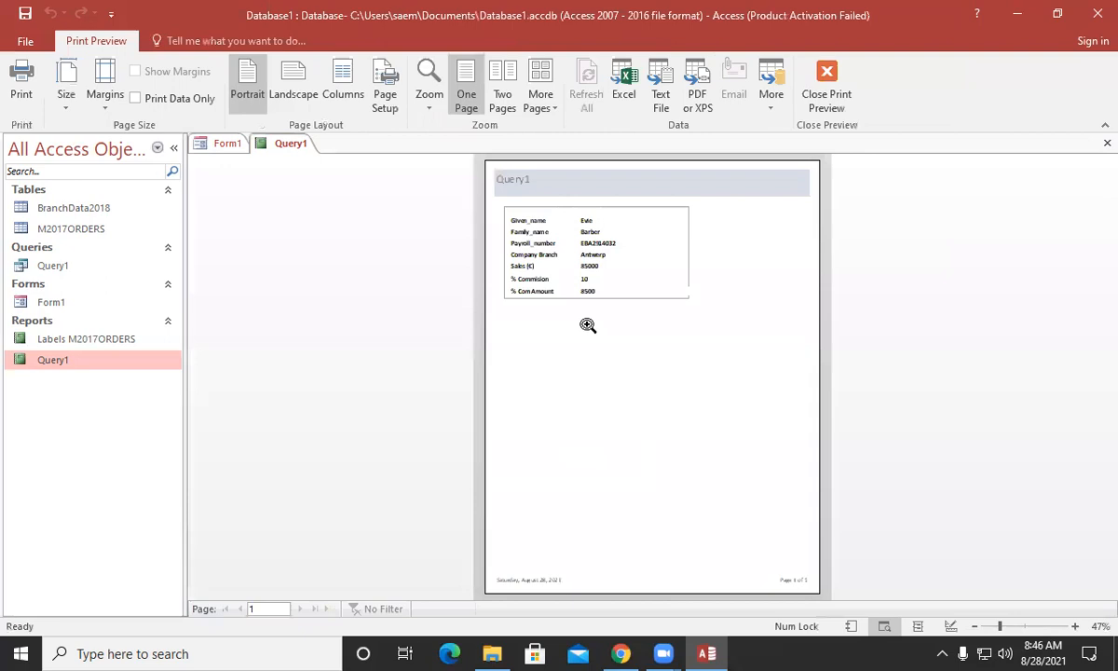
left_click(589, 324)
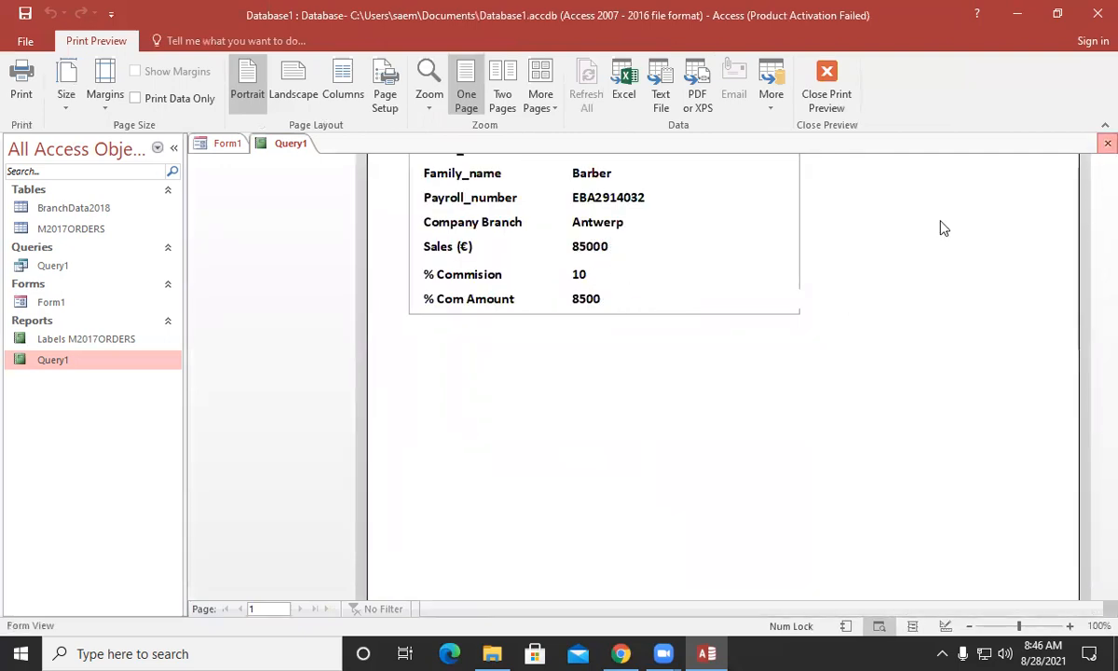
left_click(1106, 144)
Preview the report from Form1 with 20% and 40% commission selected, examining the enlarged commission details
left_click(373, 327)
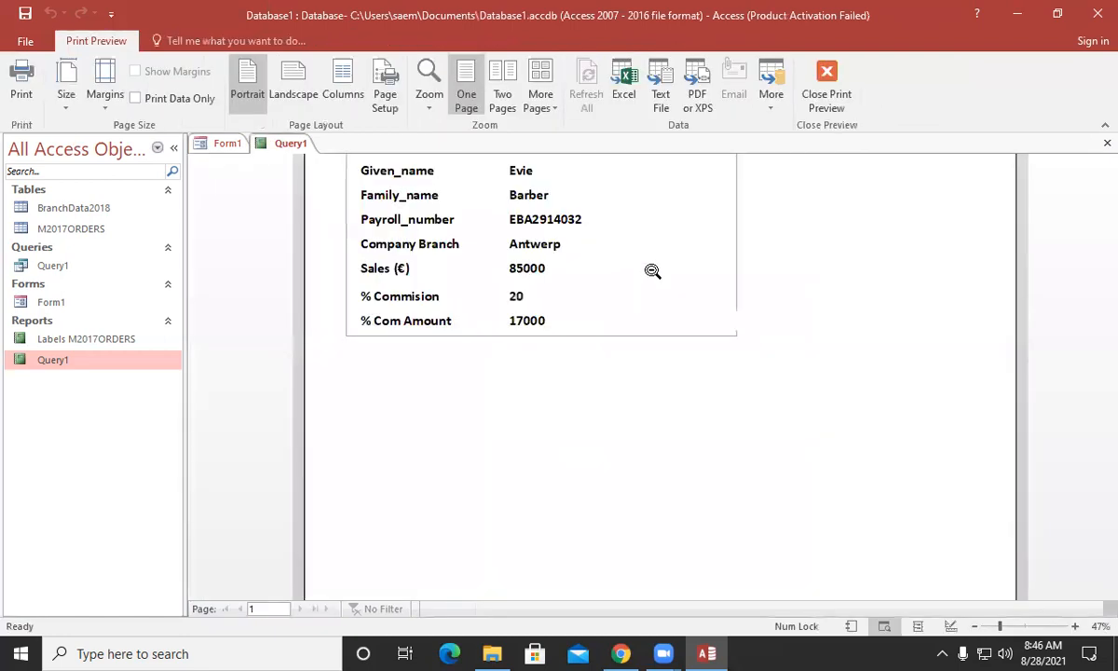
left_click(1106, 144)
left_click(373, 365)
left_click(390, 411)
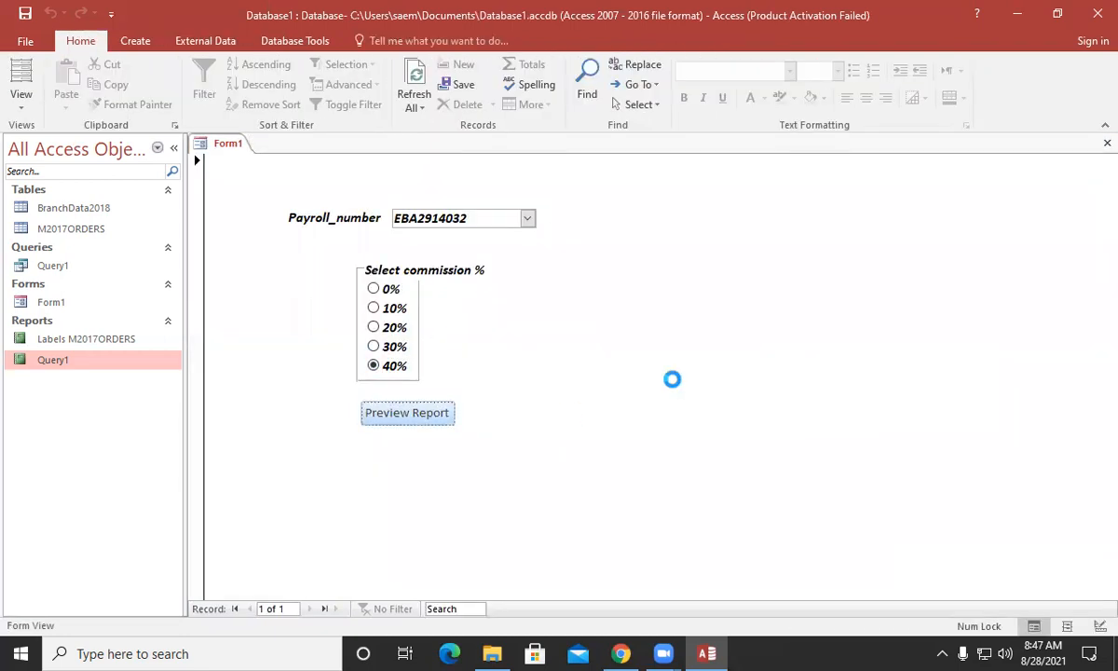
left_click(641, 274)
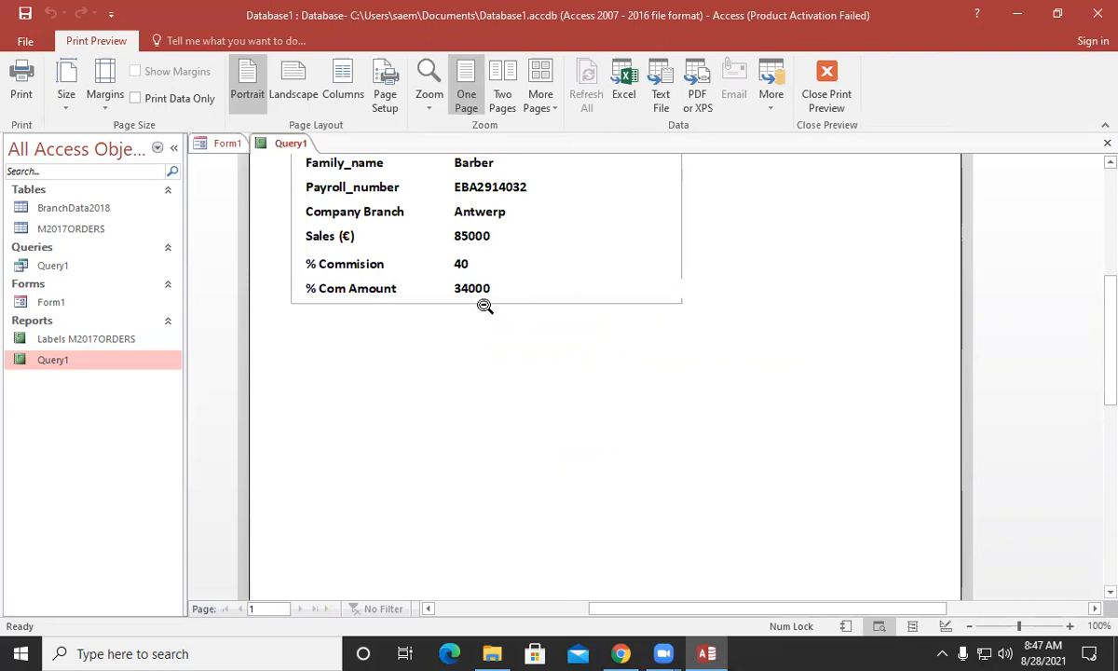
scroll(484, 307, "up", 2)
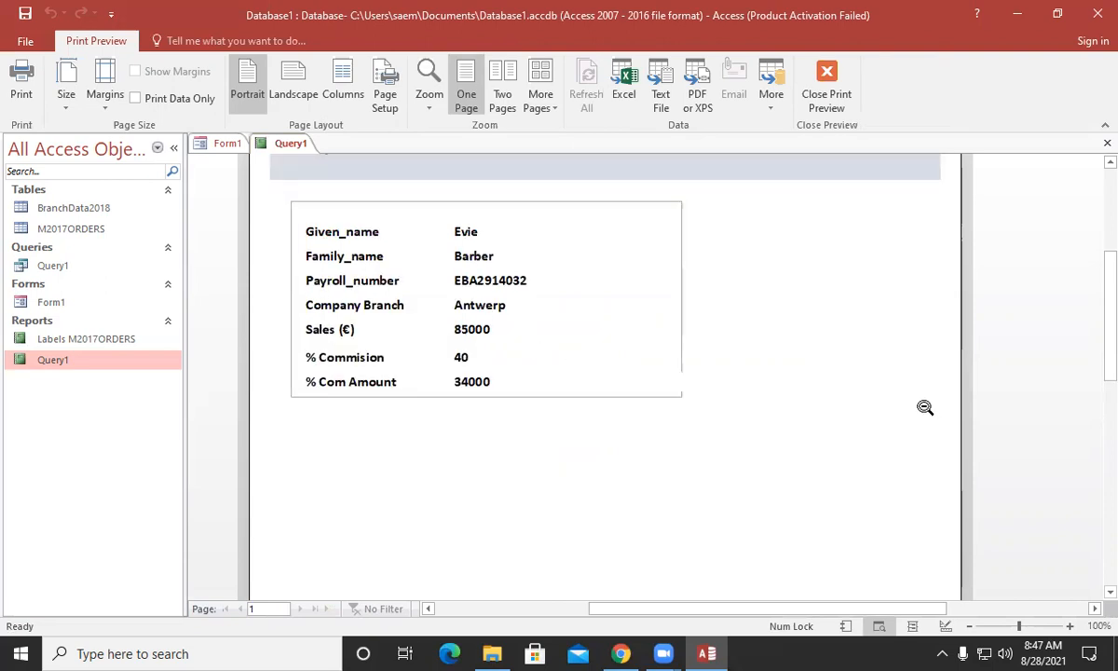
Close the current preview and examine the report from Form1 with the 30% commission selected
left_click(1107, 143)
left_click(382, 347)
left_click(375, 413)
left_click(634, 261)
scroll(649, 249, "up", 1)
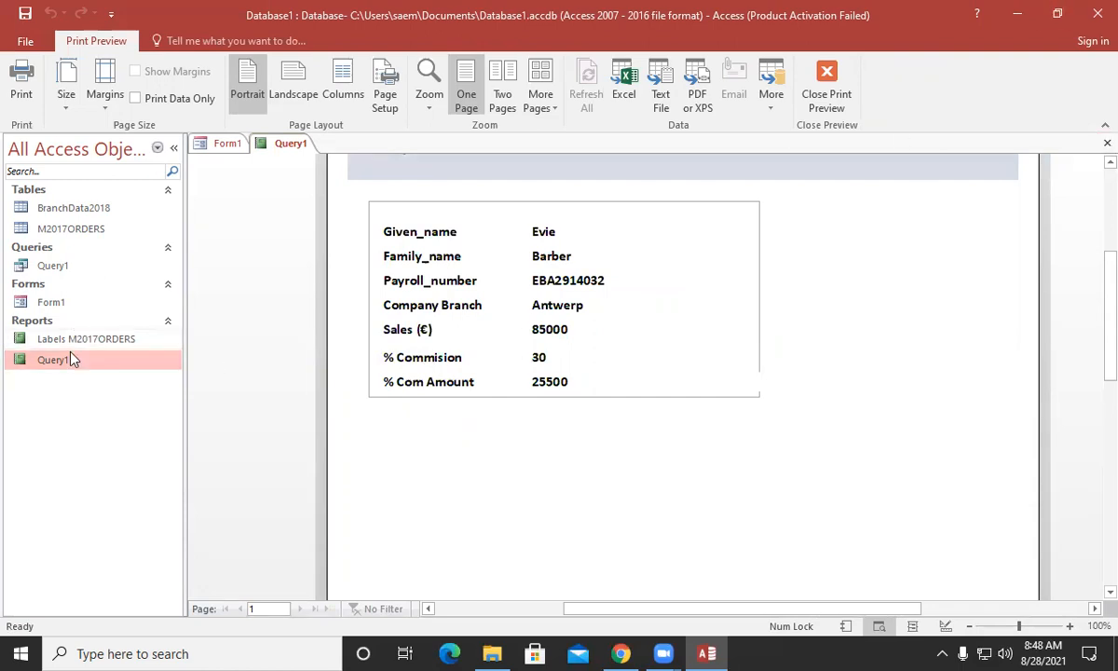
Create a columnar portrait report from the Query1 query with all its fields, no grouping and no sorting, using the Report Wizard
double_click(72, 268)
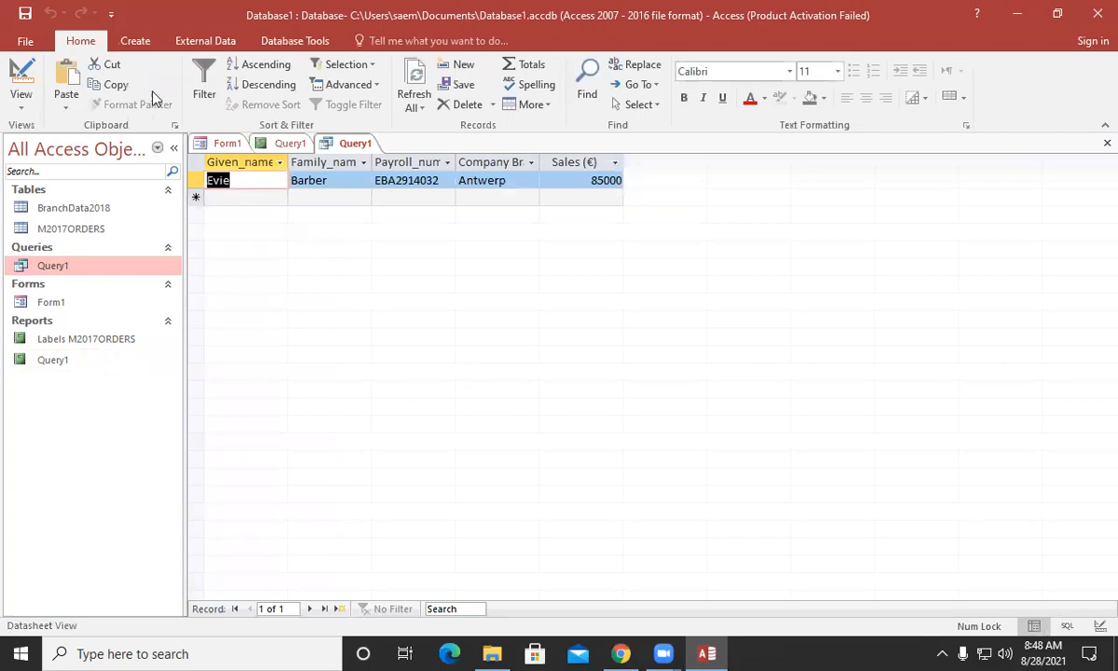
left_click(134, 38)
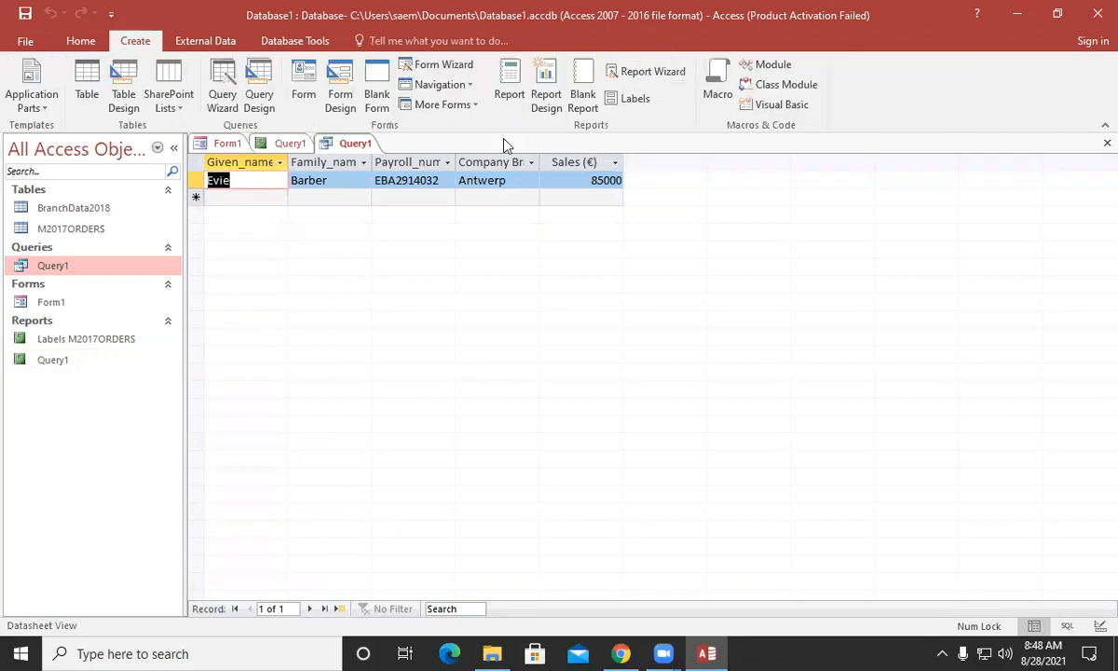
left_click(655, 82)
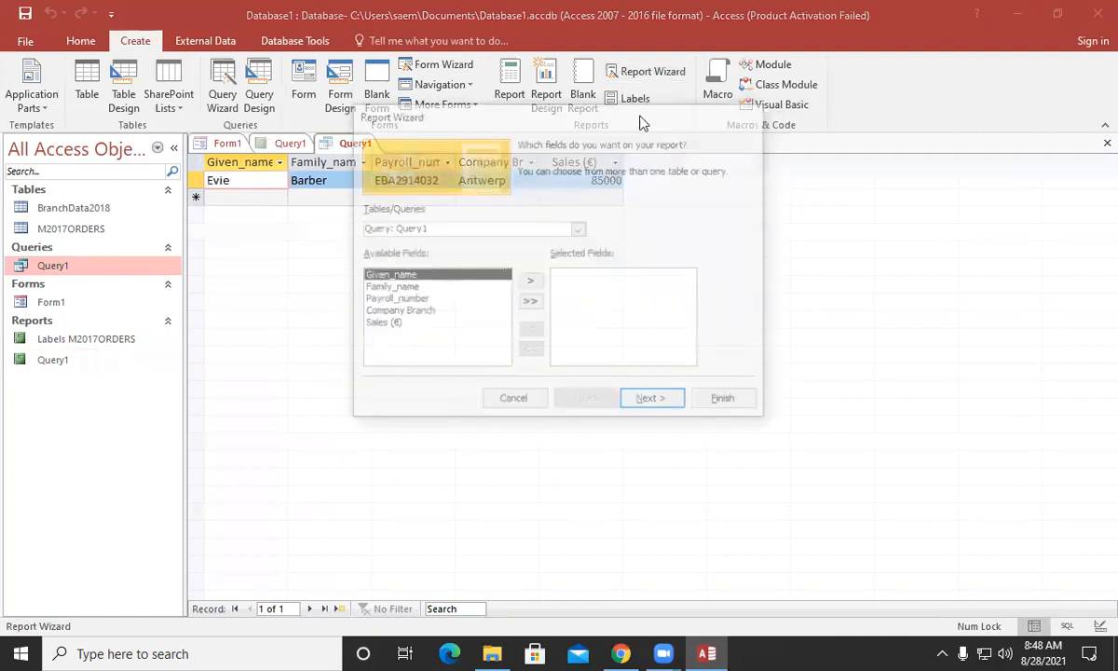
left_click(530, 302)
left_click(644, 399)
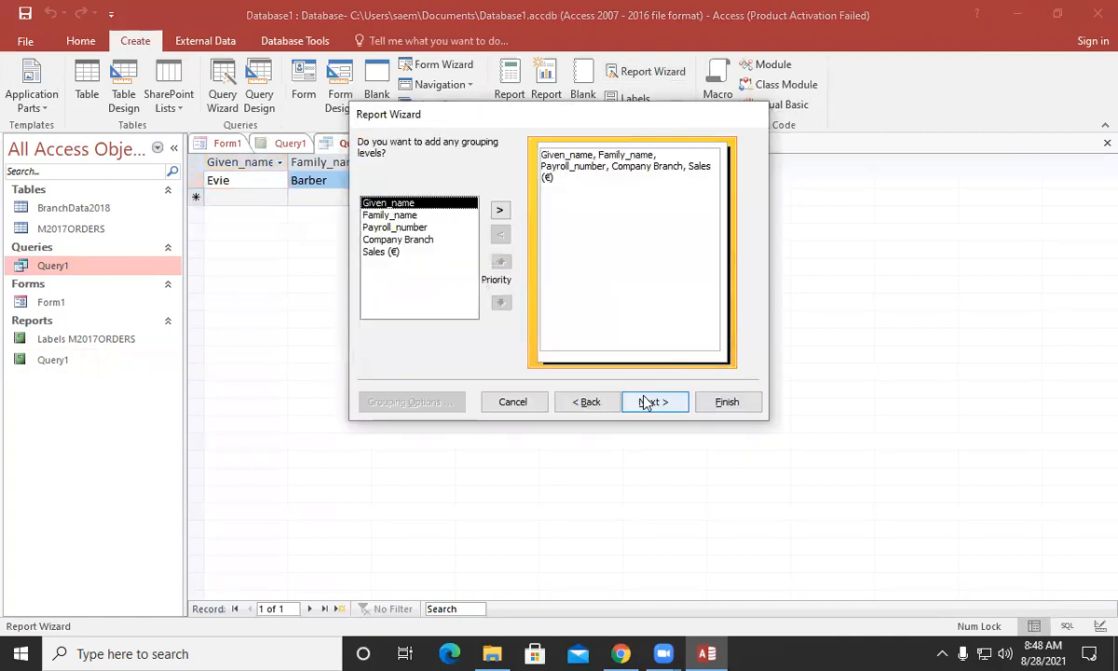
left_click(644, 401)
left_click(644, 401)
left_click(608, 180)
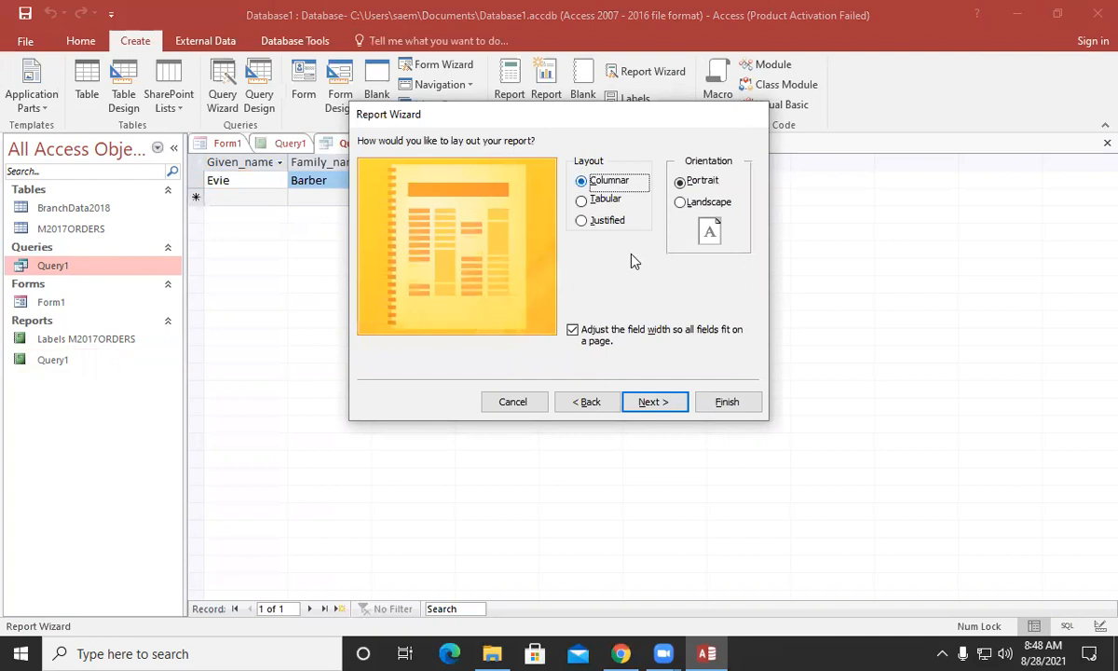
left_click(658, 402)
left_click(726, 401)
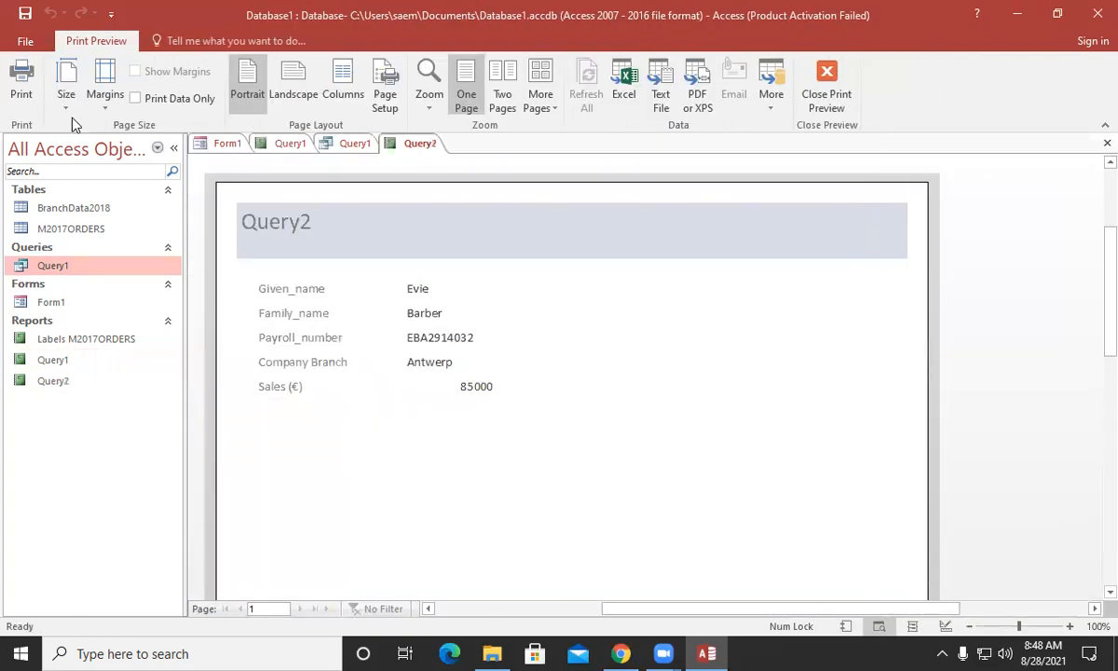
In the new report's design, narrow the four wide text boxes to near the 5-inch mark and extend the Detail section to about 2.5 inches high
left_click(826, 88)
left_click_drag(826, 306, 782, 373)
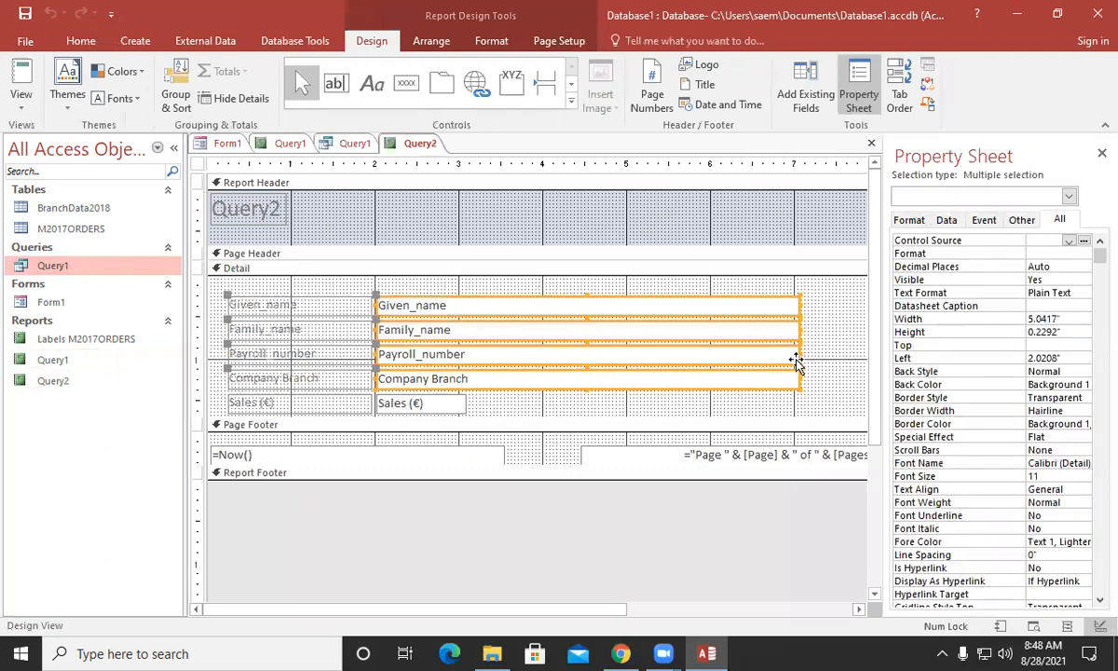
left_click_drag(799, 350, 637, 354)
left_click_drag(658, 418, 648, 442)
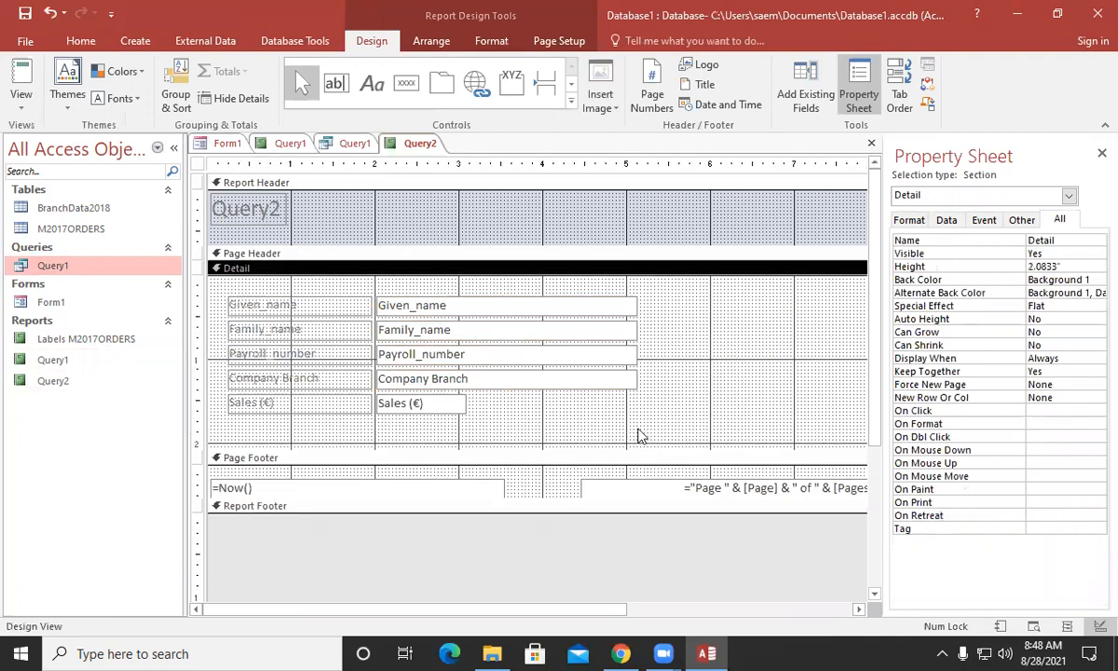
left_click(659, 395)
left_click(658, 395)
left_click_drag(546, 446, 547, 486)
Cut all field labels and text boxes from the Detail section and draw a rectangle about 5.04 by 2.13 inches there
left_click_drag(594, 449, 320, 324)
right_click(320, 324)
left_click(363, 184)
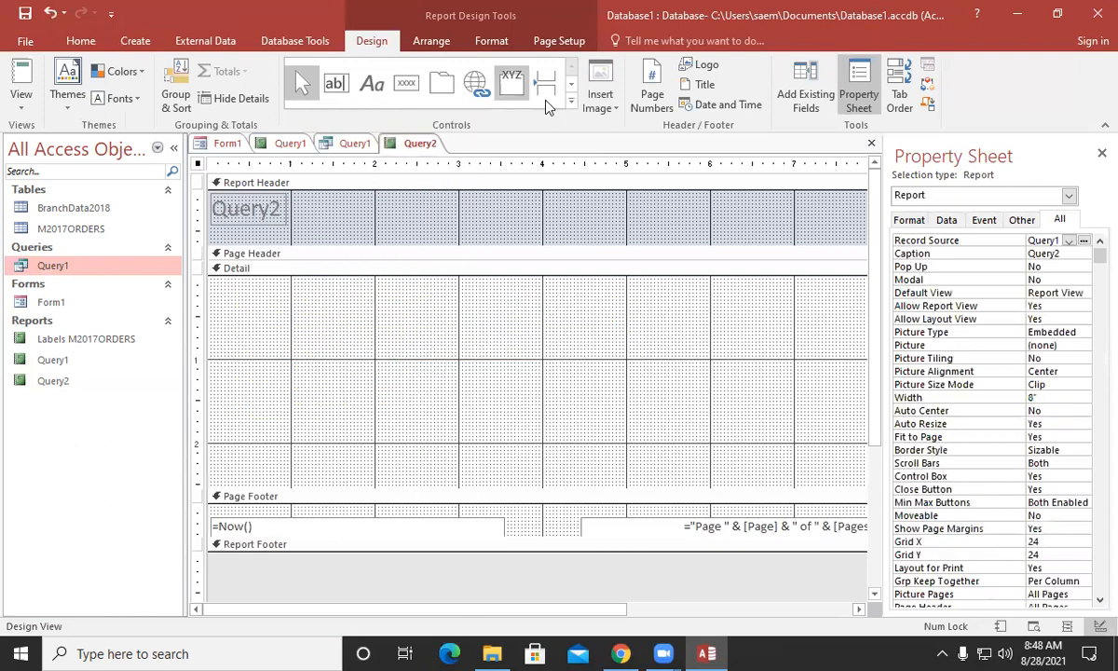
left_click(571, 101)
left_click(474, 110)
mouse_move(233, 290)
left_mouse_down()
mouse_move(698, 470)
mouse_move(656, 466)
left_mouse_up()
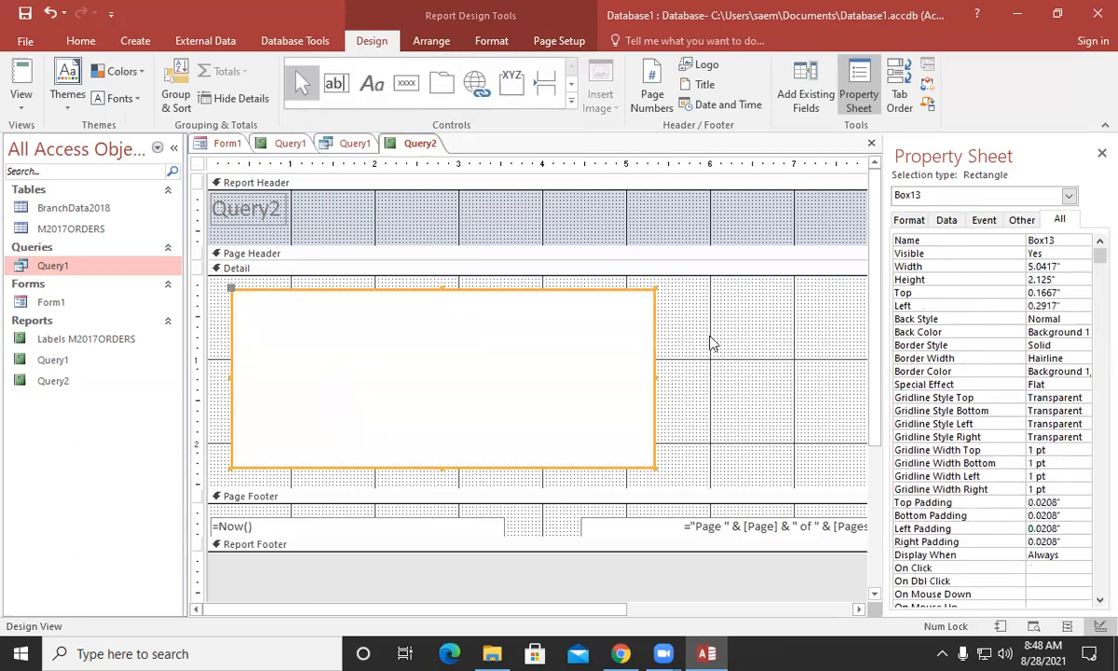
Paste the cut labels and text boxes back and position them inside the rectangle
key("ctrl+v")
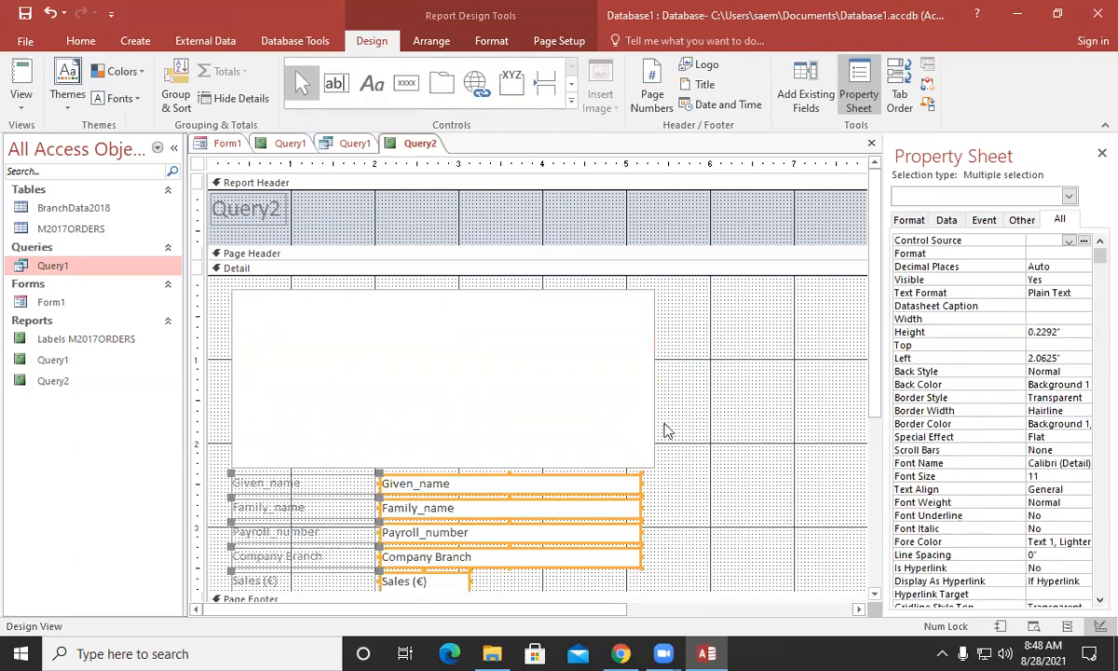
left_click_drag(573, 486, 577, 330)
key("Right")
left_click(703, 382)
Set the rectangle's border style to Dashes and its border width to 3 pt
left_click(628, 444)
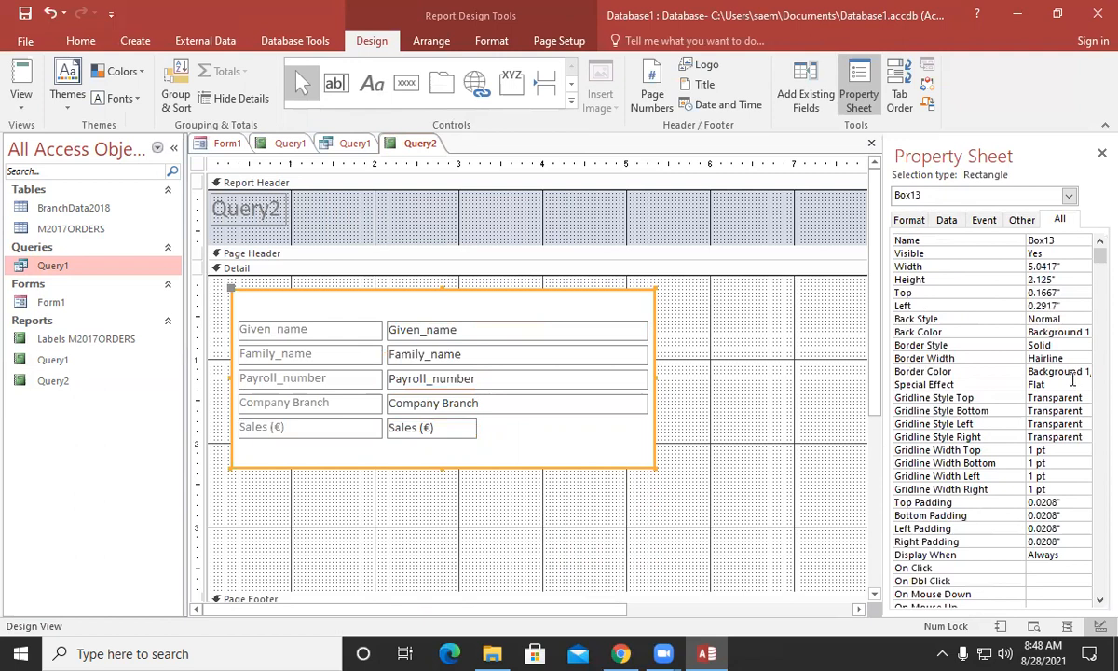
left_click_drag(882, 372, 803, 371)
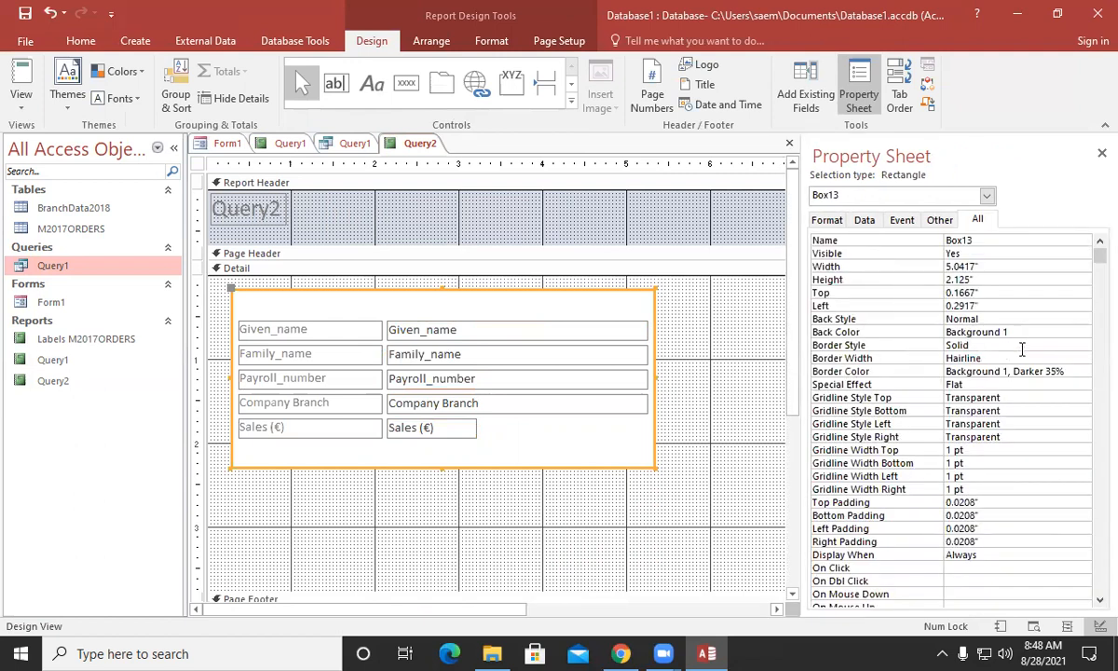
left_click(1083, 346)
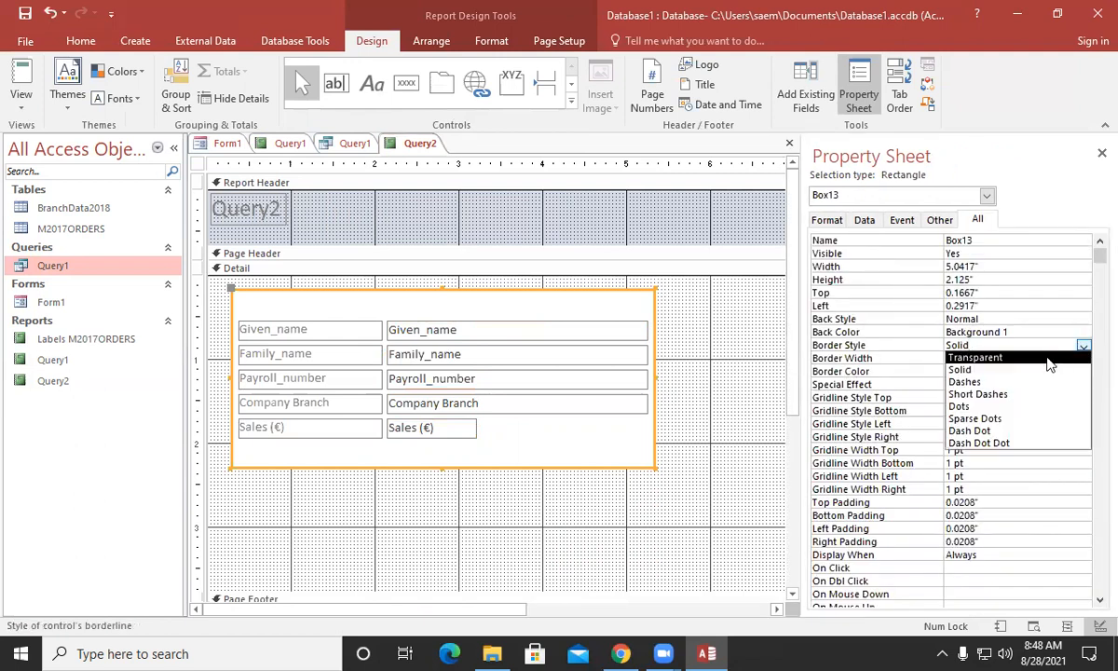
left_click(1017, 382)
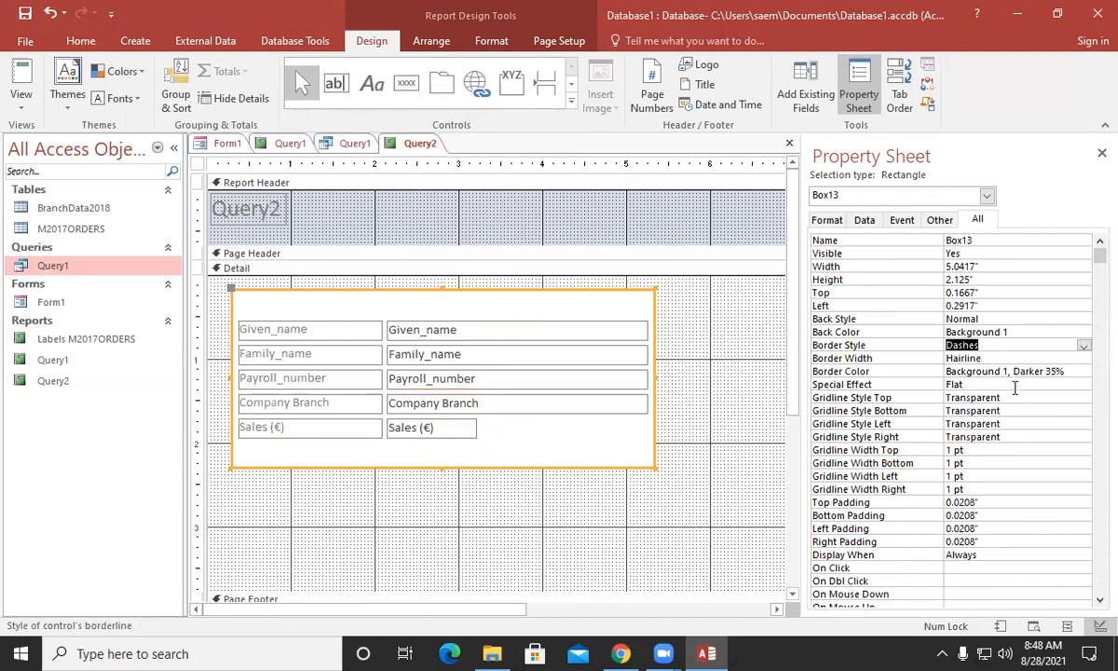
left_click(1071, 357)
left_click(1083, 359)
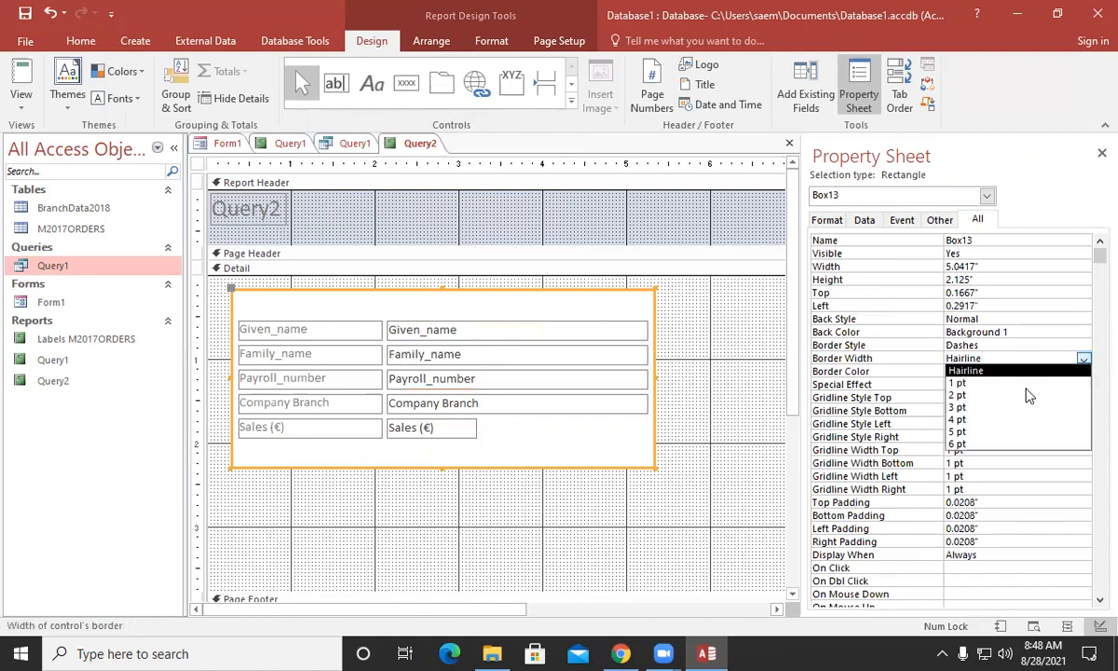
left_click(1018, 408)
left_click(1083, 358)
left_click(1029, 410)
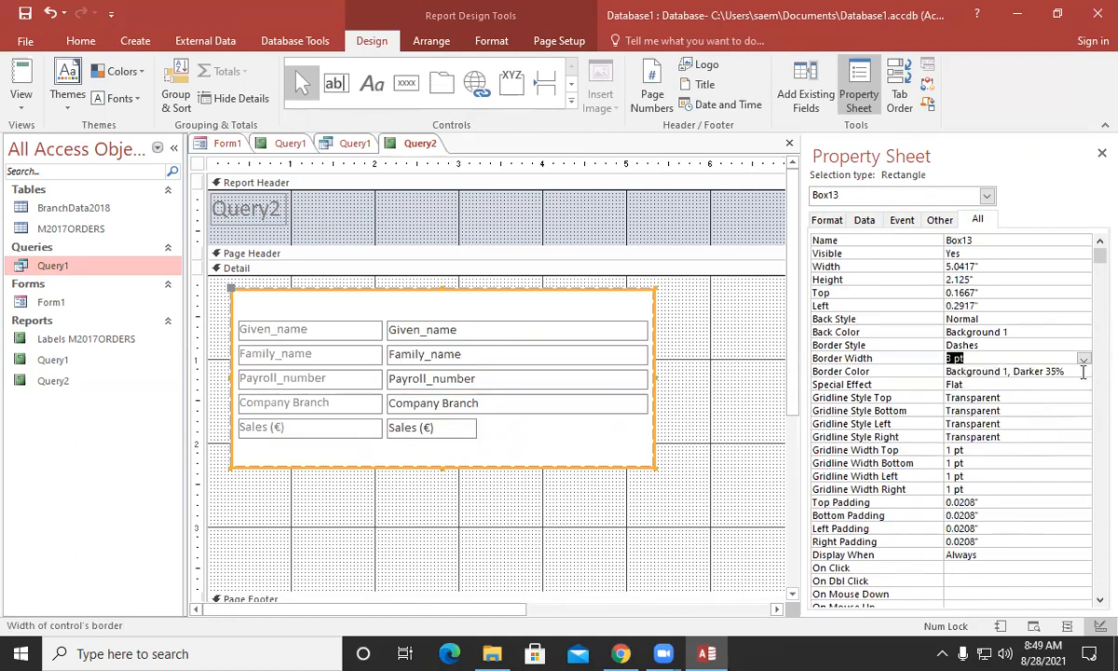
Set the rectangle's border color to Text 1 (black) and its back color to yellow (#FFF200)
left_click(1083, 371)
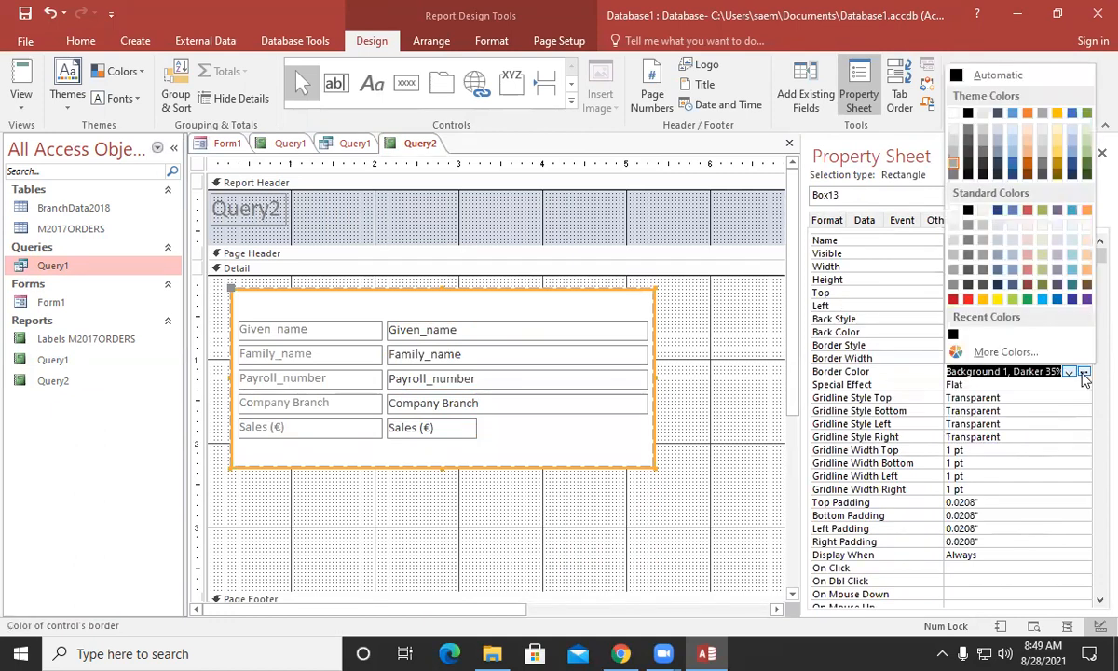
left_click(967, 114)
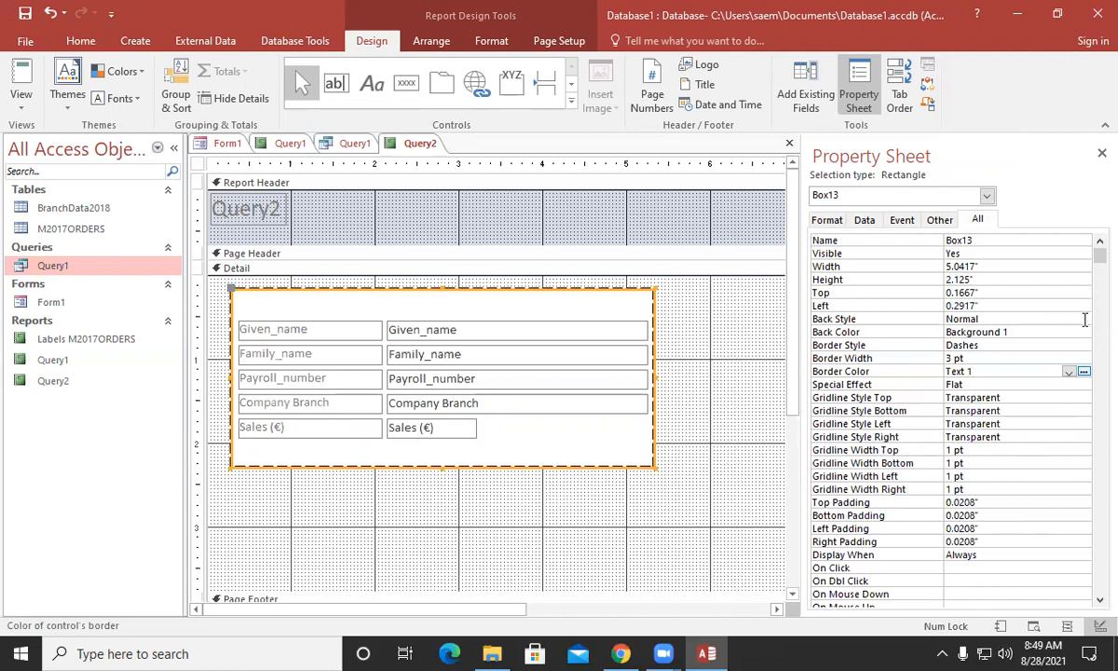
left_click(1083, 319)
left_click(1083, 321)
left_click(1083, 332)
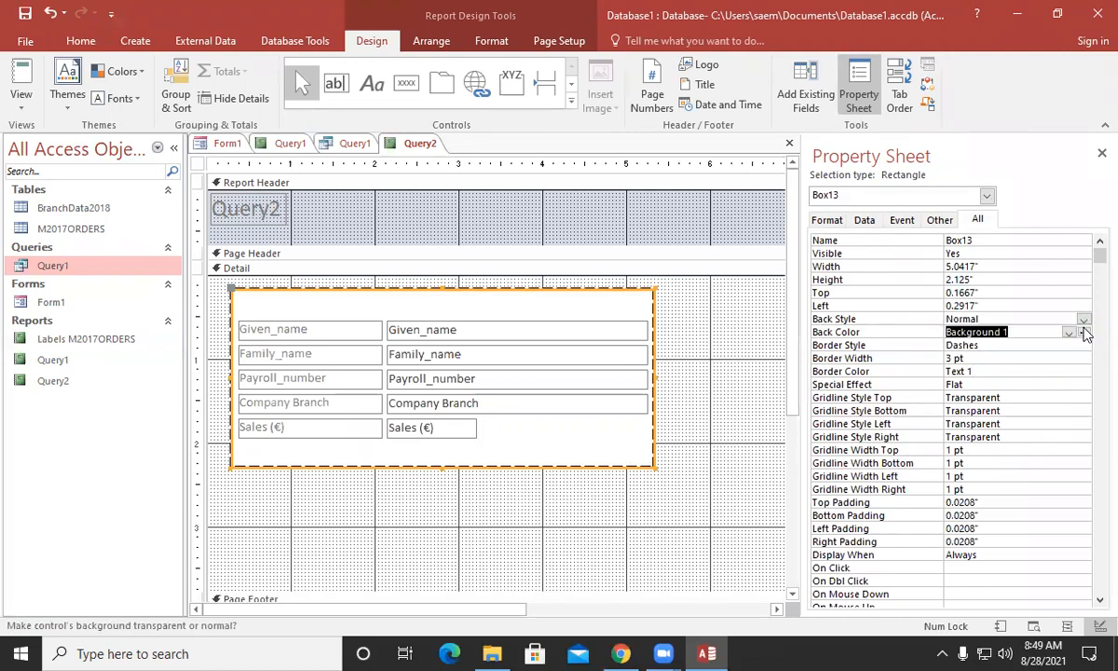
left_click(996, 260)
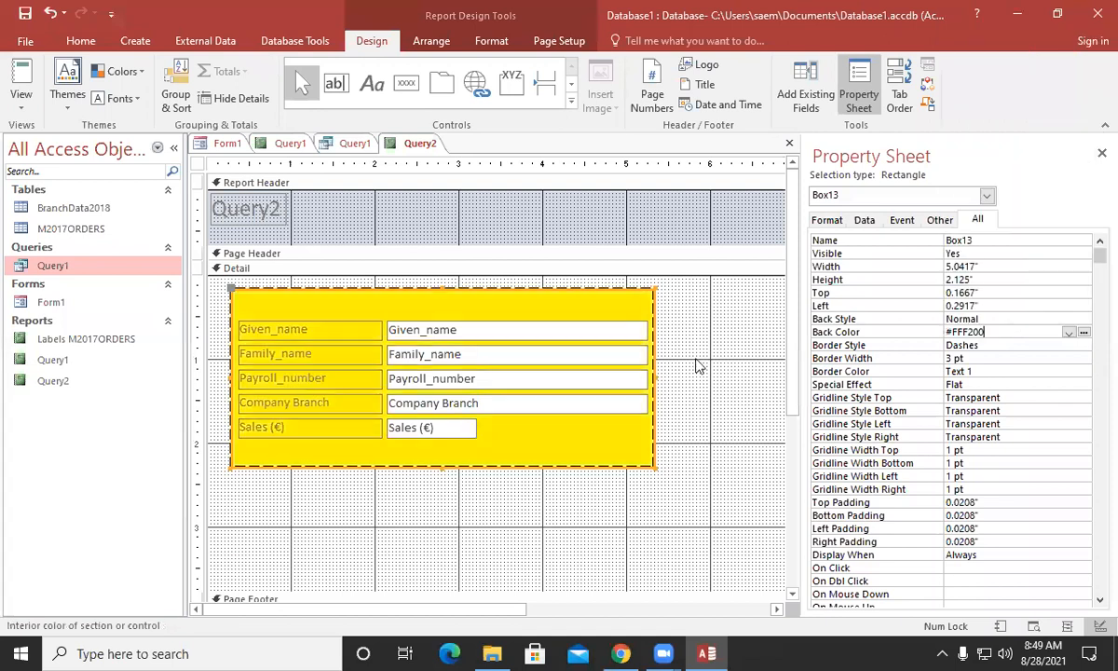
left_click(257, 473)
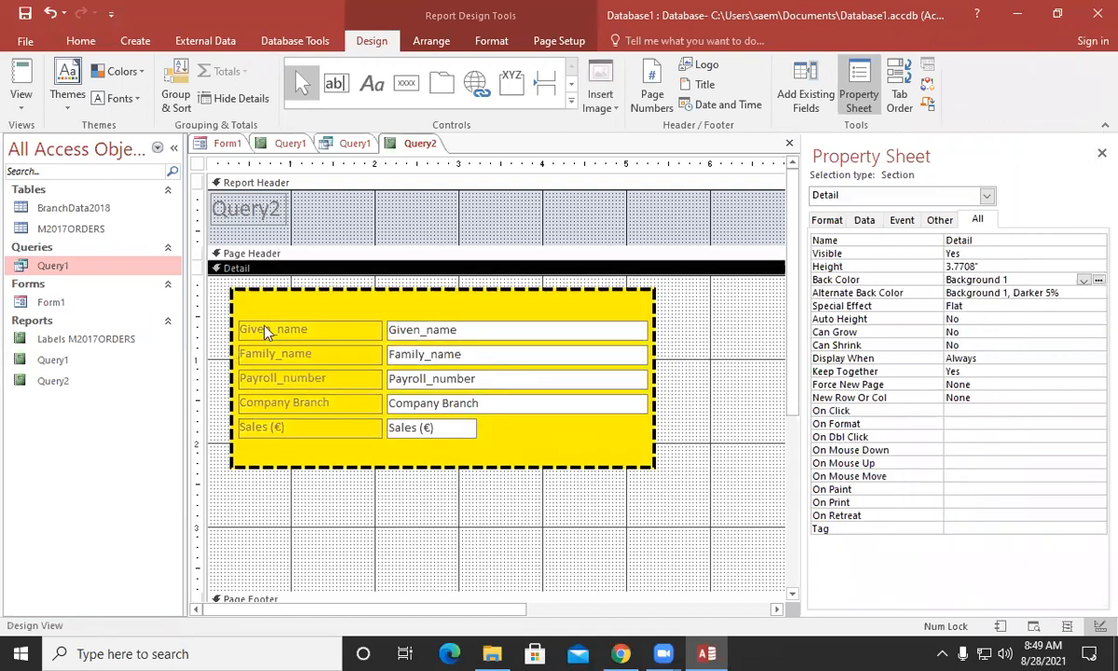
left_click(281, 330)
left_click(278, 486)
Save the Query2 report, view it in Print Preview and compare it with the Query1 report
left_click(25, 16)
left_click(21, 103)
left_click(58, 170)
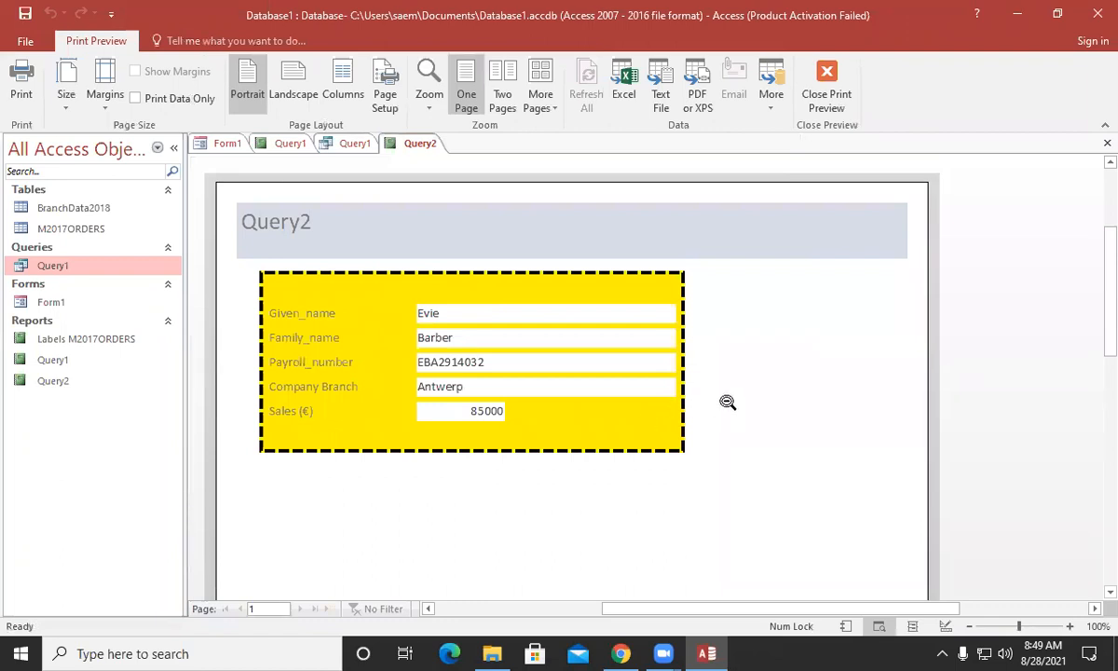
left_click(285, 146)
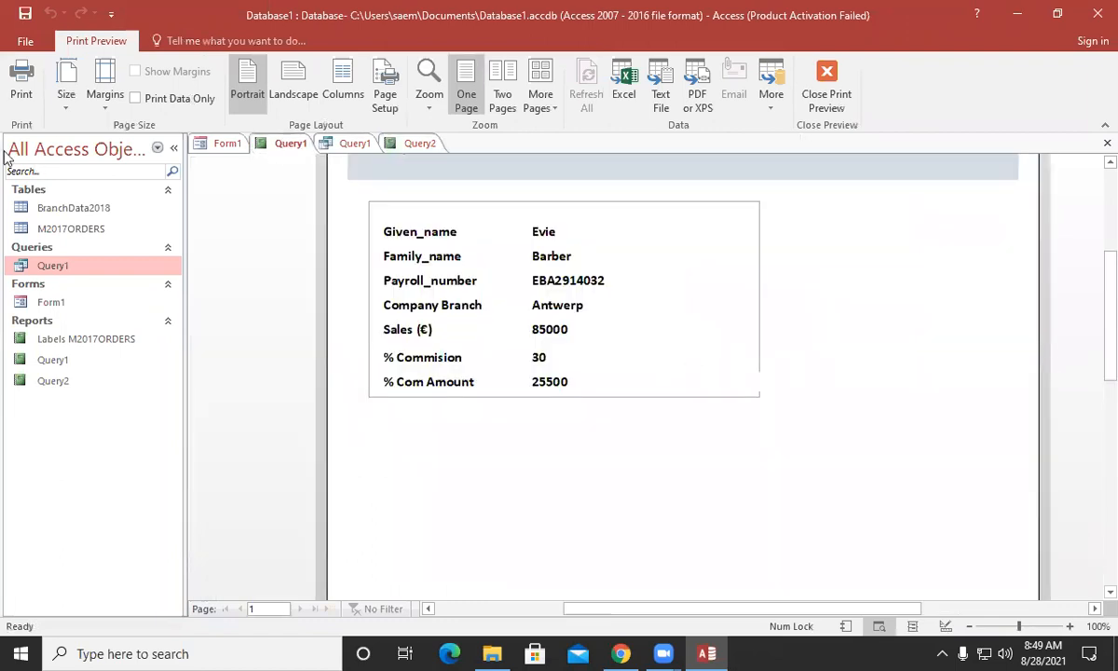
Close the Query2 report, the Query1 report and the Query1 query, leaving only Form1 open
left_click(419, 144)
left_click(1106, 143)
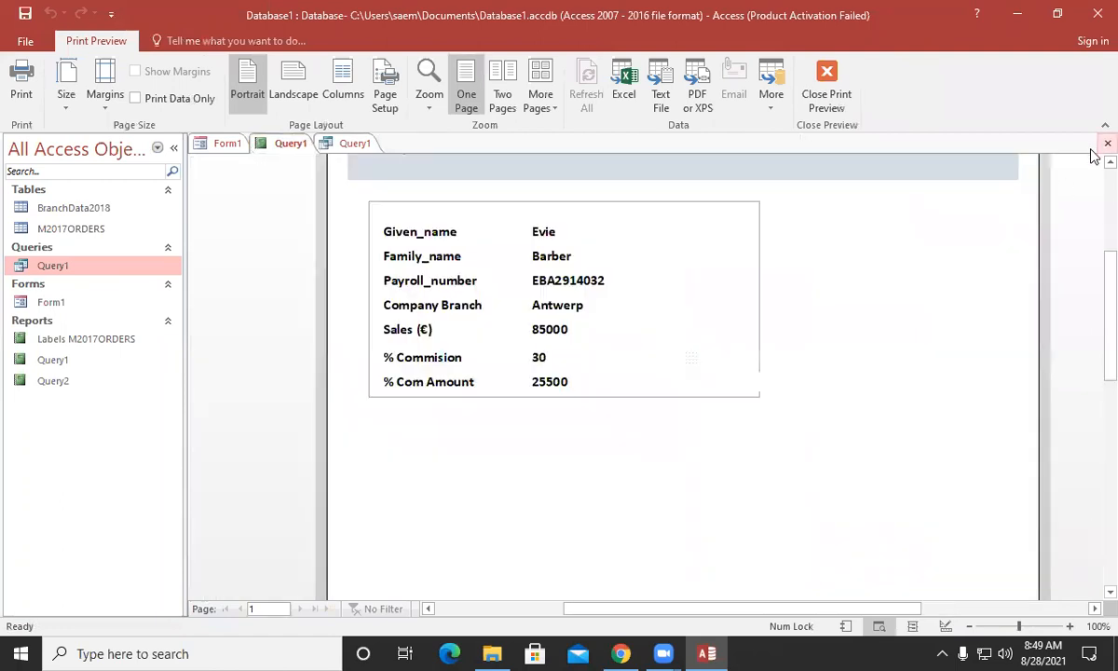
left_click(1105, 144)
left_click(1104, 144)
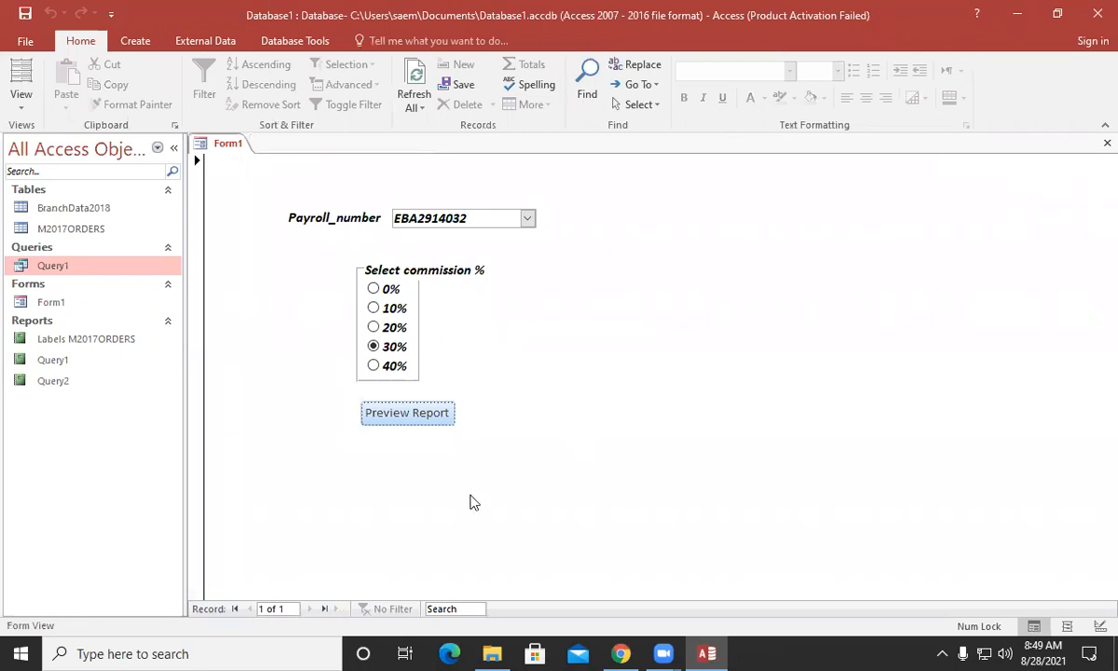
In Form1's design, move the Preview Report button down to about 4.21 inches from the top
left_click(17, 109)
left_click(54, 211)
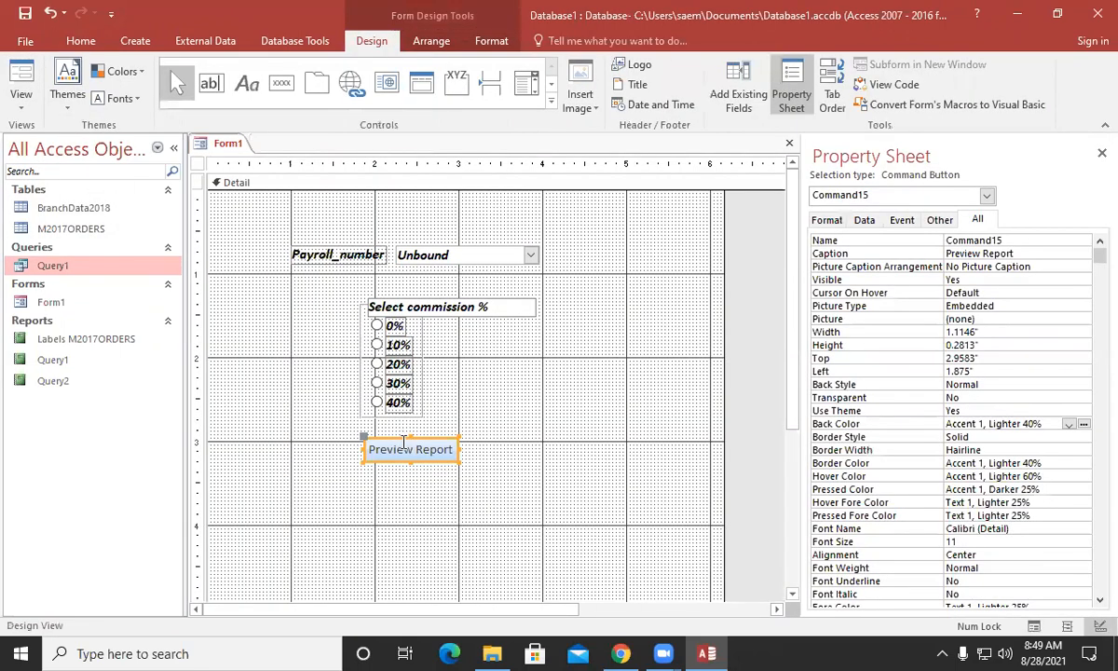
left_click_drag(408, 456, 410, 561)
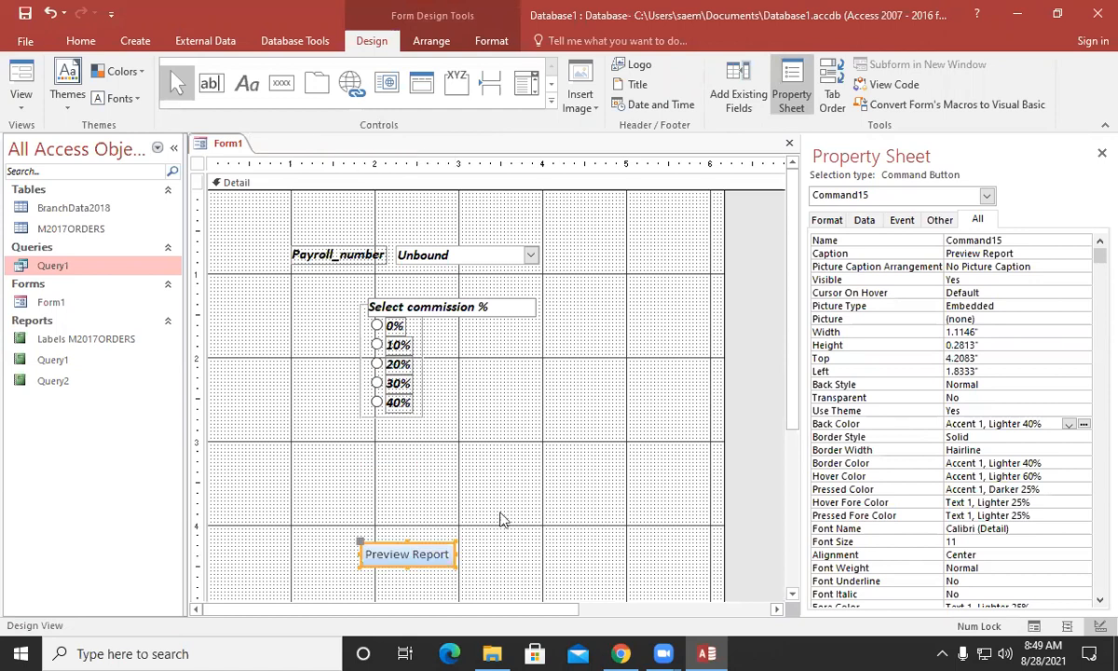
Rename the Query1 report as invoice1
left_click(82, 365)
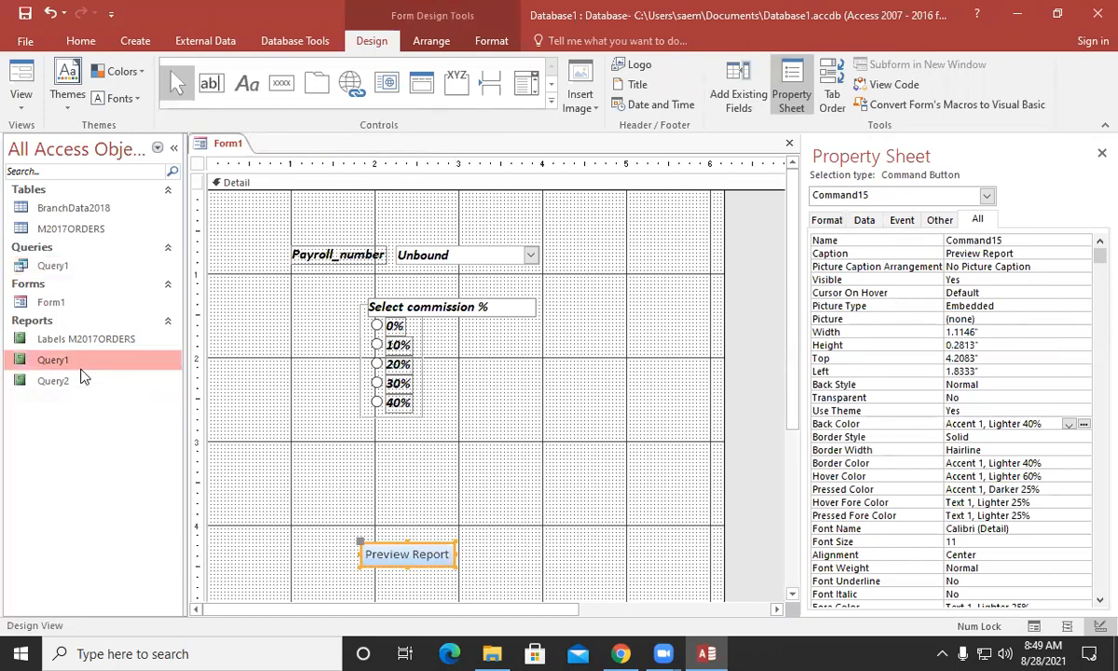
right_click(82, 367)
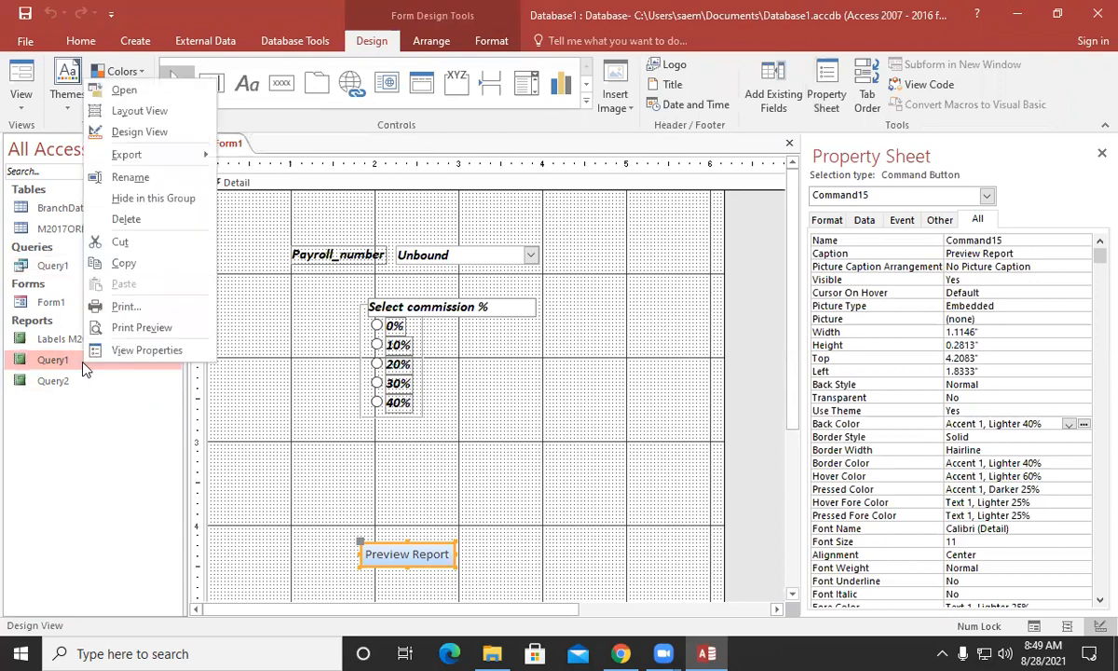
left_click(130, 177)
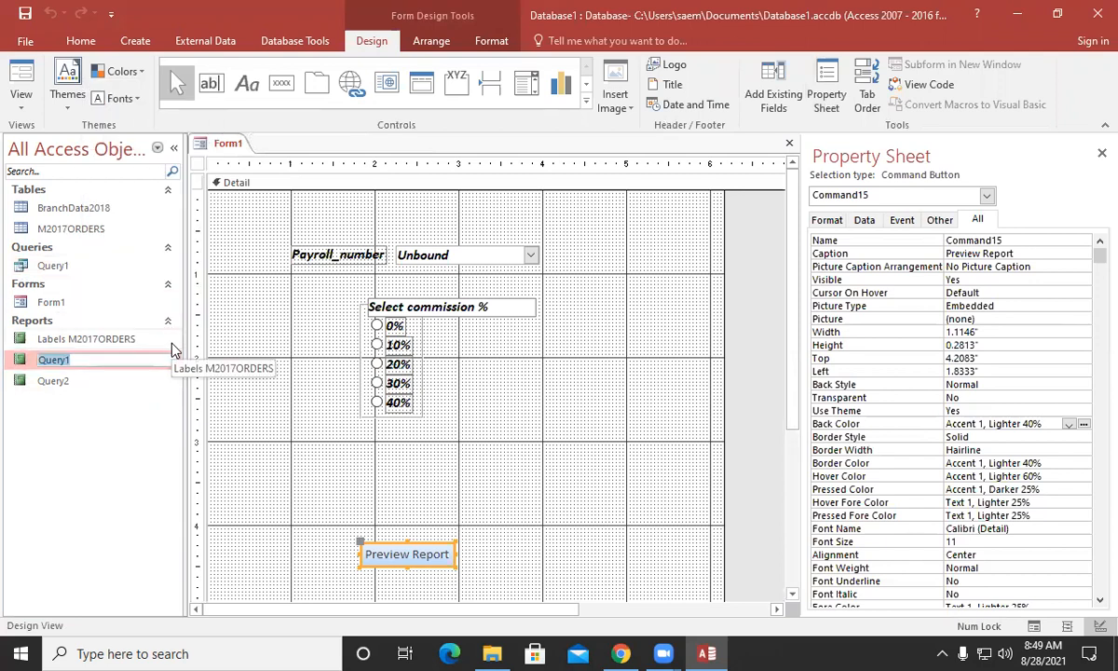
type("report")
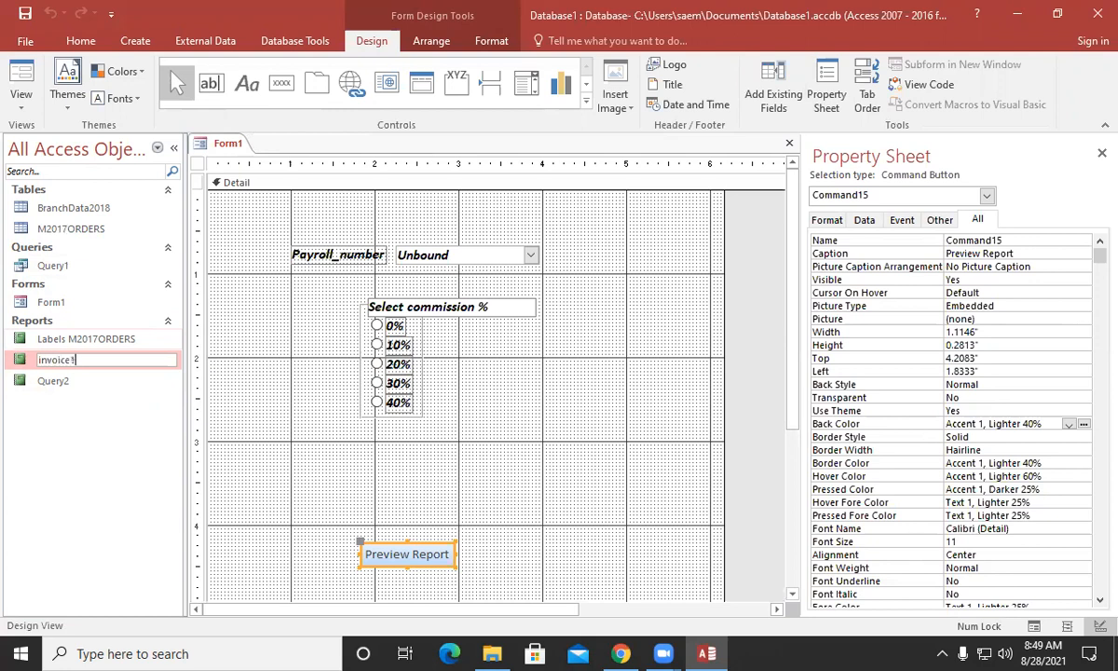
Rename the Query2 report as invoice2
left_click(74, 382)
right_click(75, 380)
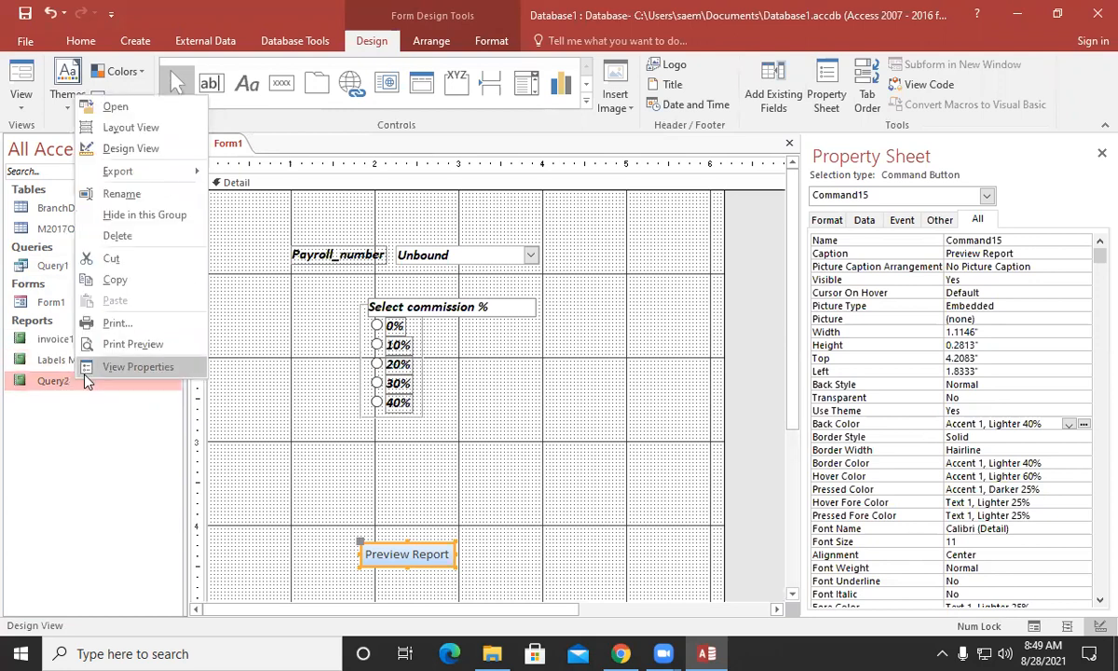
left_click(72, 396)
right_click(102, 373)
left_click(149, 197)
type("invoice2")
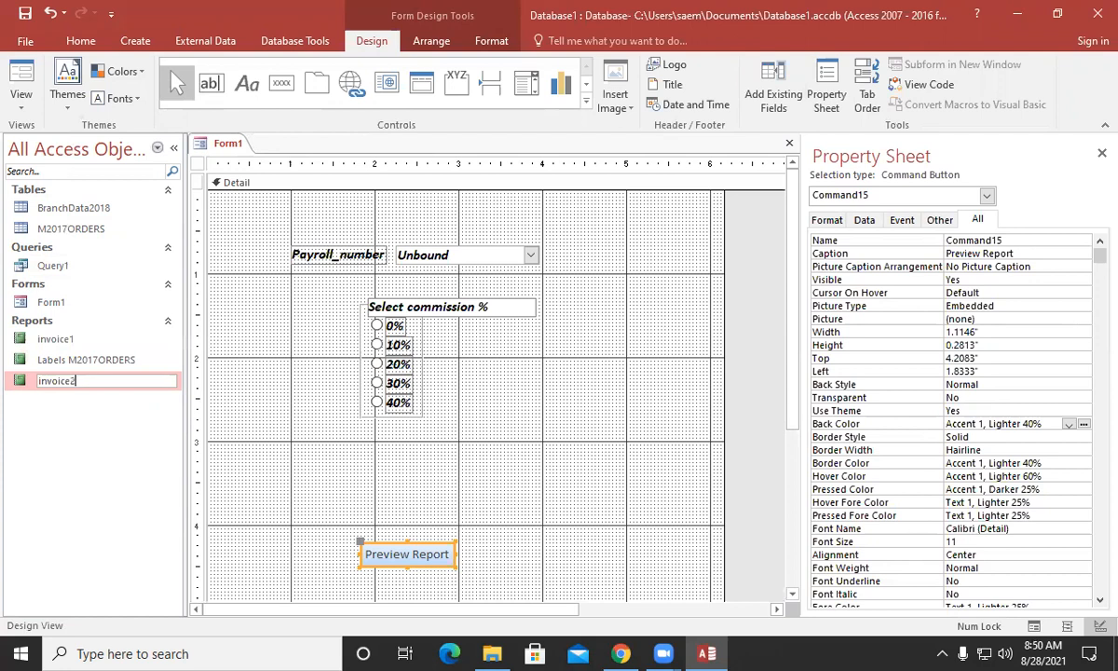
key("Return")
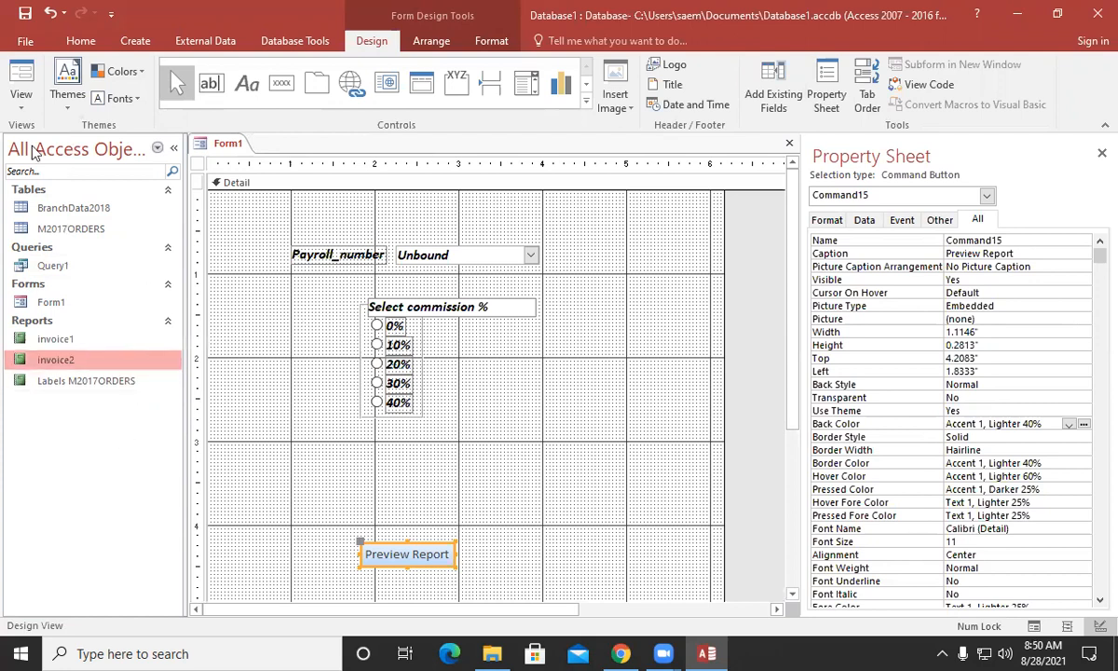
From Form1's Form View, check the invoice1 and invoice2 reports and the output of the Preview Report button, closing each report
left_click(21, 105)
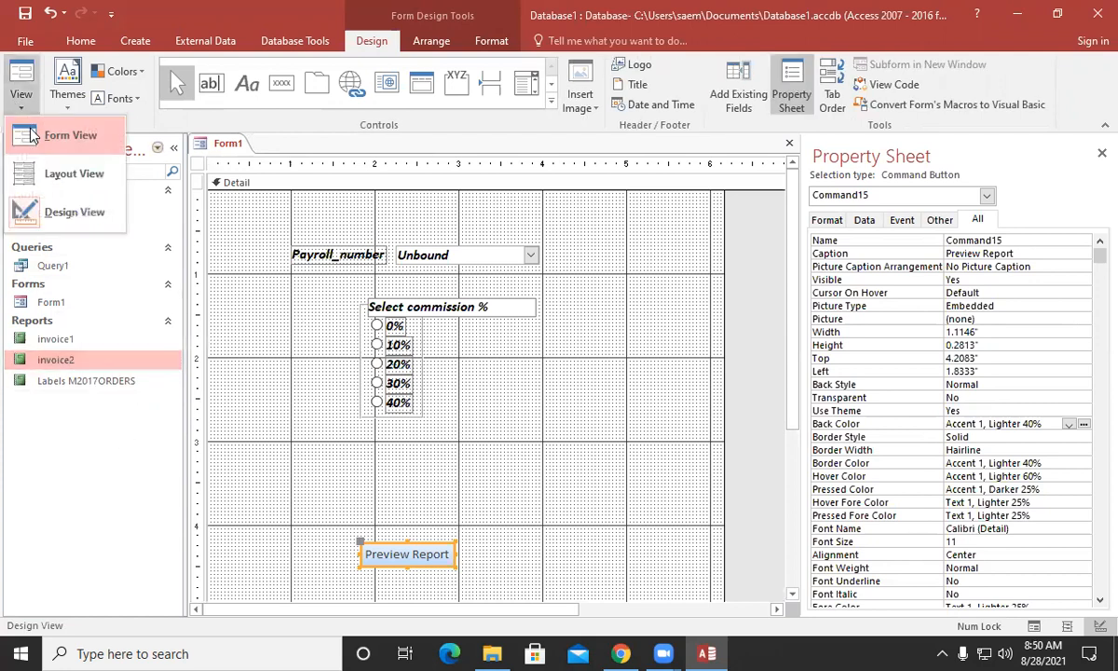
left_click(32, 135)
left_click(73, 343)
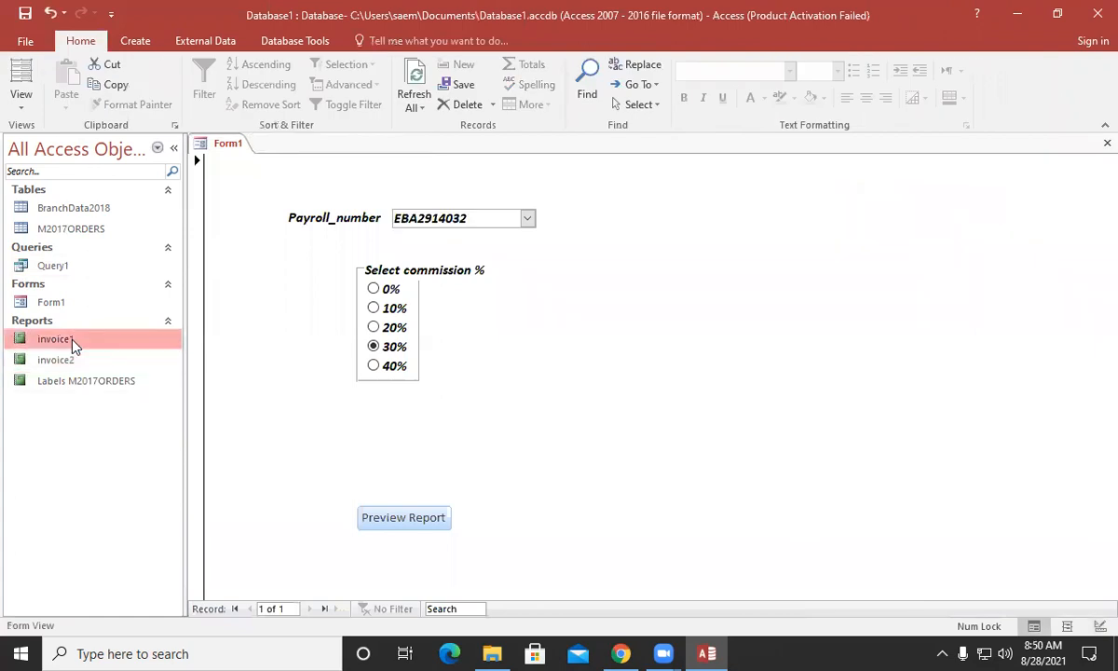
double_click(74, 342)
left_click(1107, 144)
double_click(108, 362)
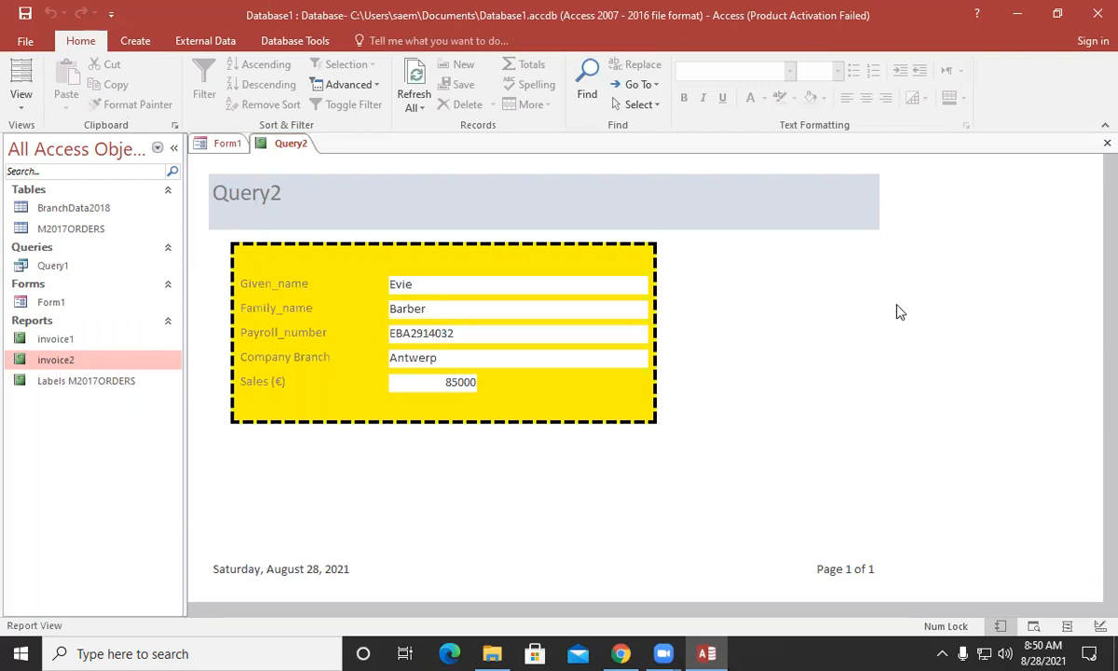
left_click(1106, 143)
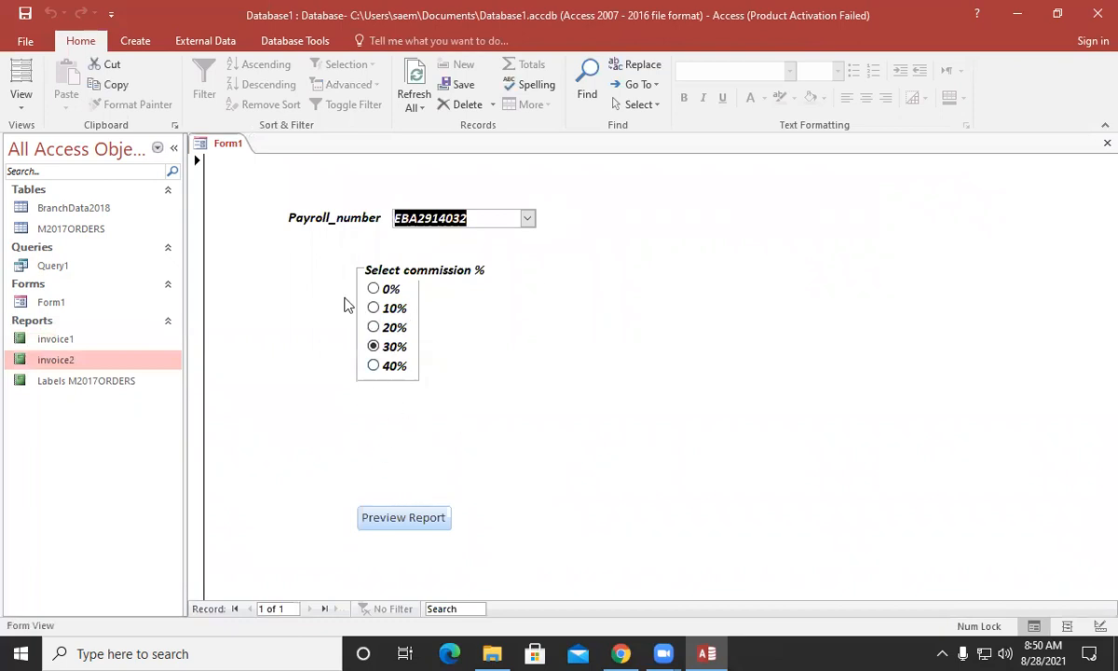
left_click(417, 521)
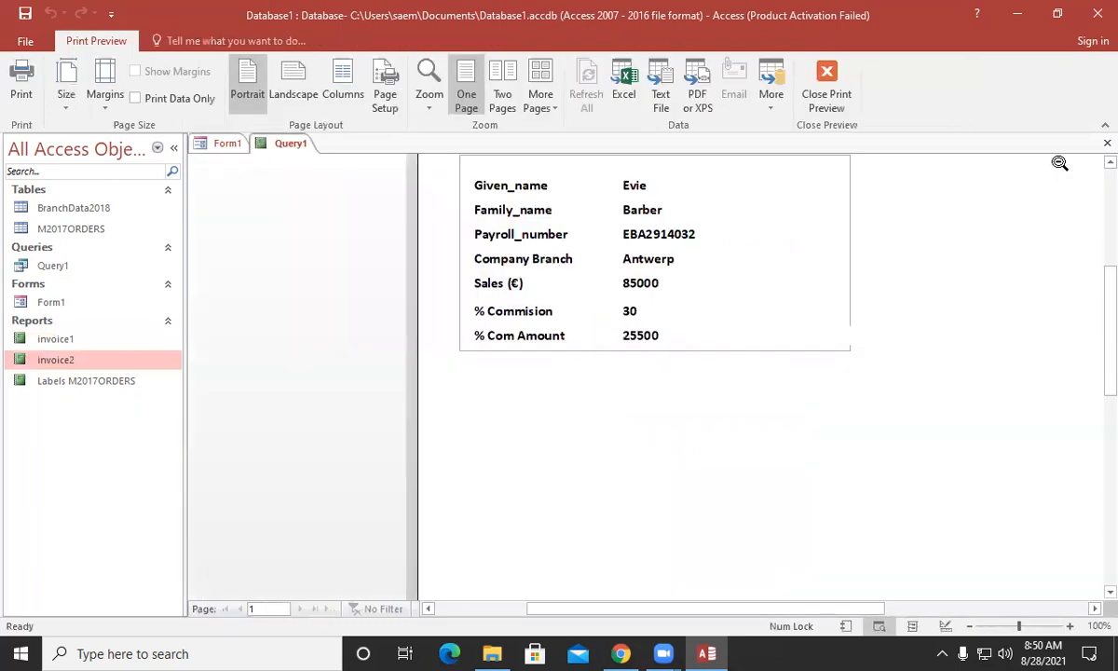
left_click(1106, 144)
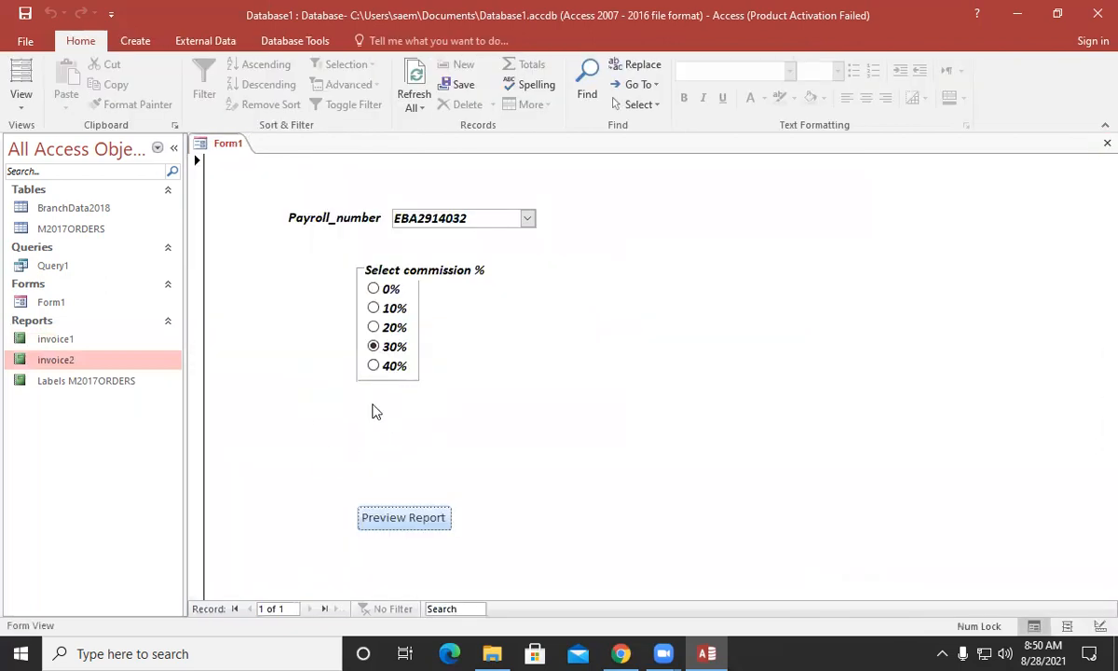
In Form1's design, move the commission option group and the Payroll_number label and combo box to about 0.5 inch from the form's left edge
left_click(35, 101)
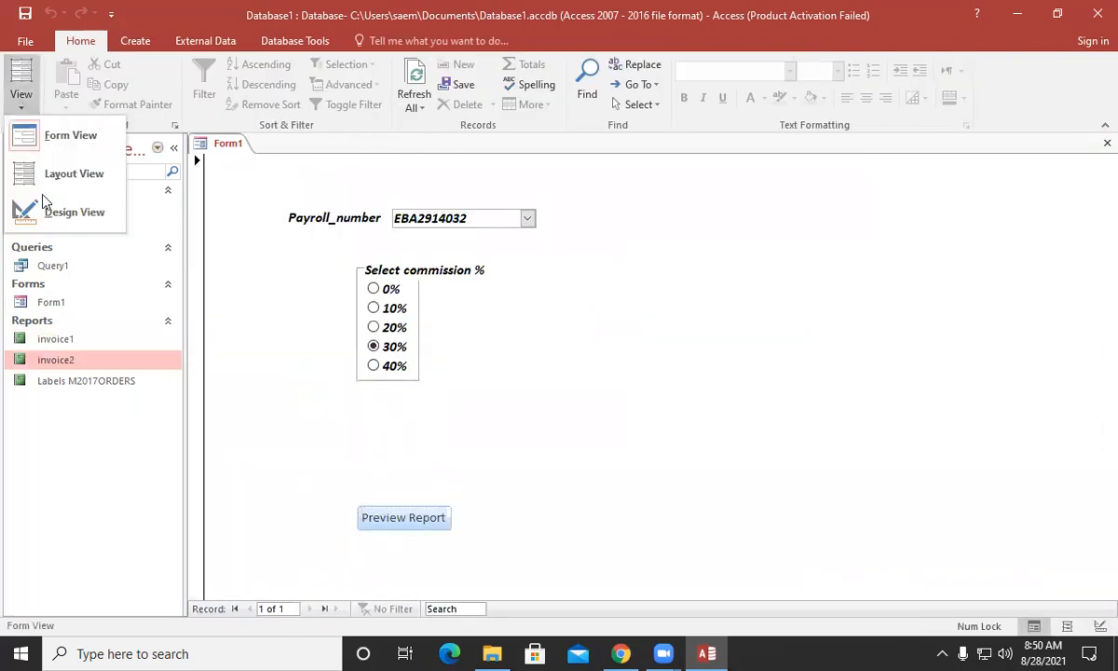
left_click(54, 215)
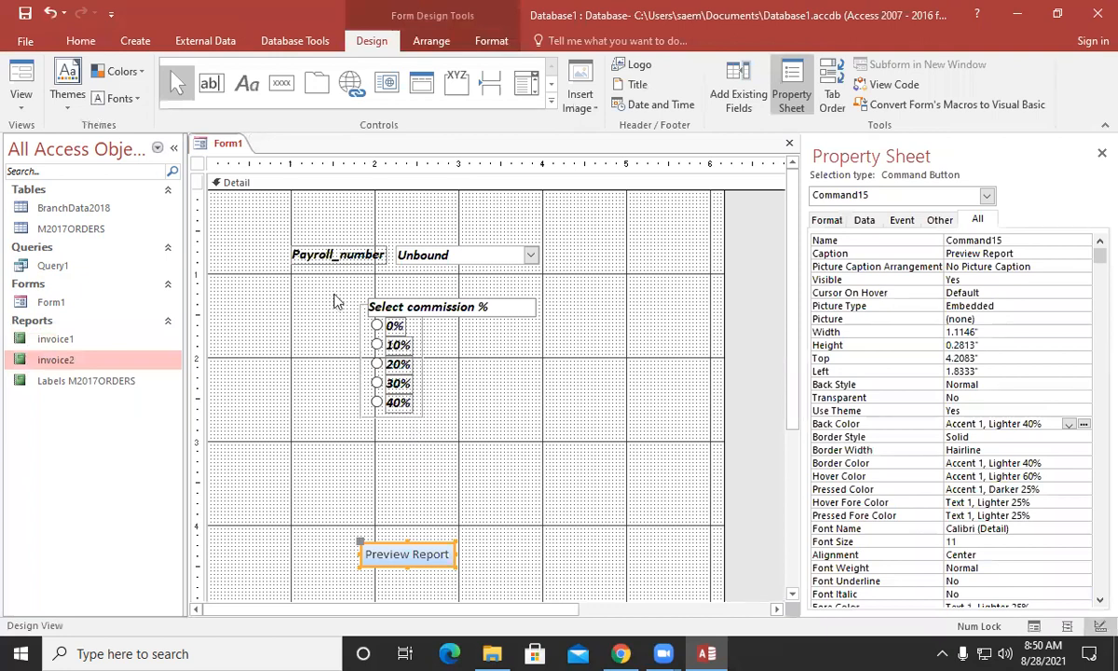
left_click_drag(327, 287, 481, 387)
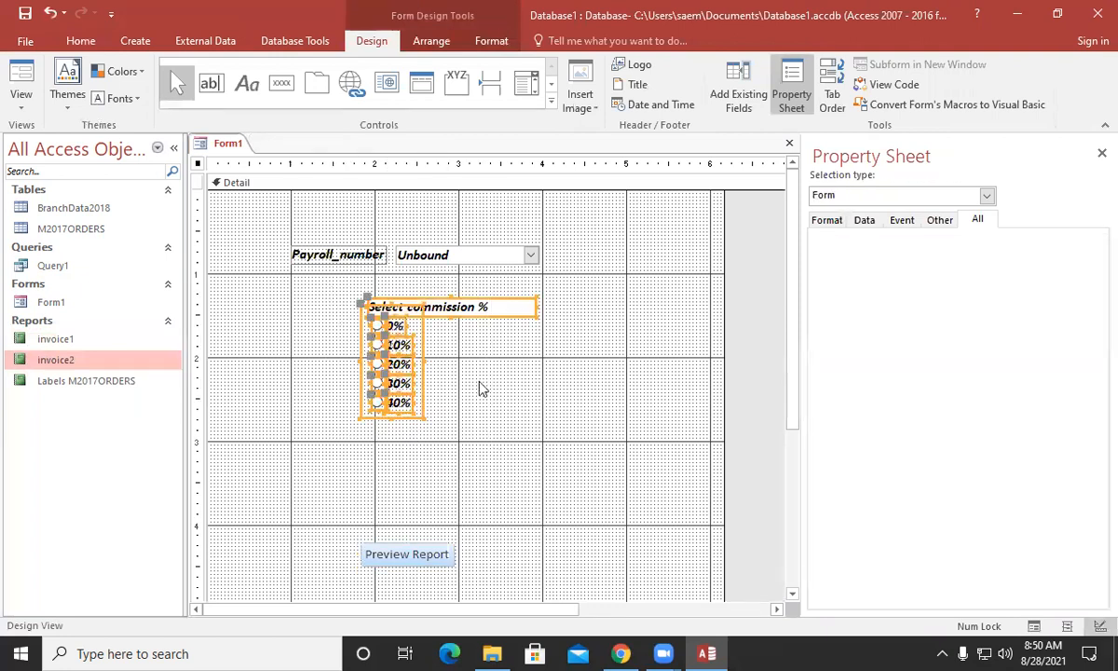
left_click_drag(431, 320, 319, 316)
left_click_drag(288, 234, 444, 248)
left_click_drag(242, 235, 419, 249)
left_click(456, 263)
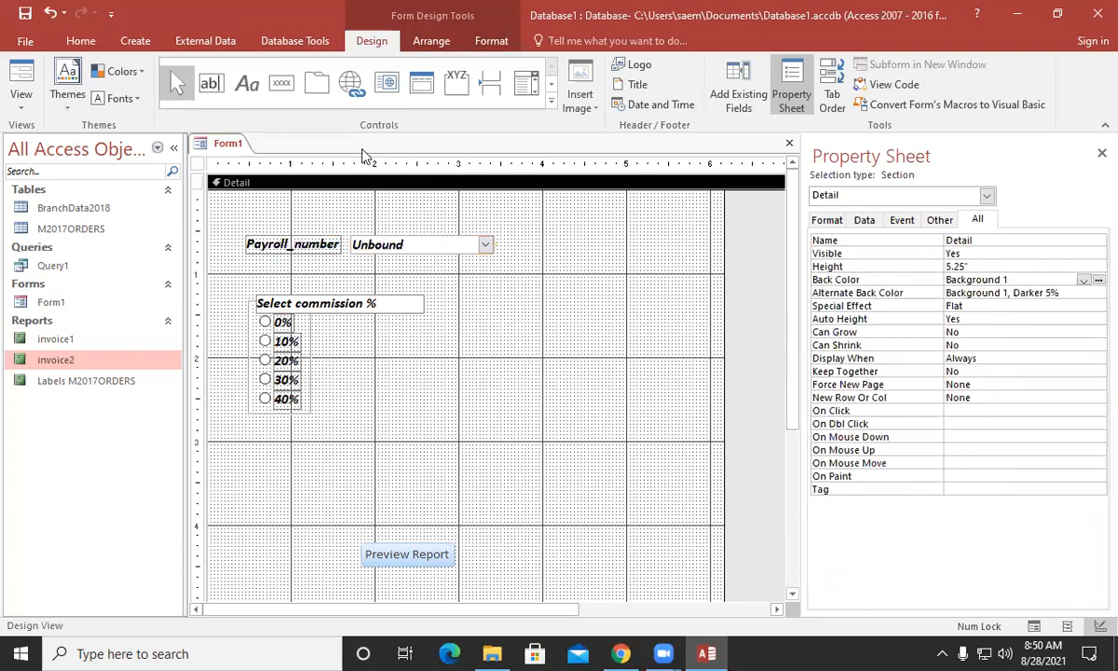
Draw an option group about 2.04 by 1.25 inches beside the commission group, with the option labels Invoice1 and Invoice2
left_click(456, 82)
left_click_drag(497, 309, 663, 417)
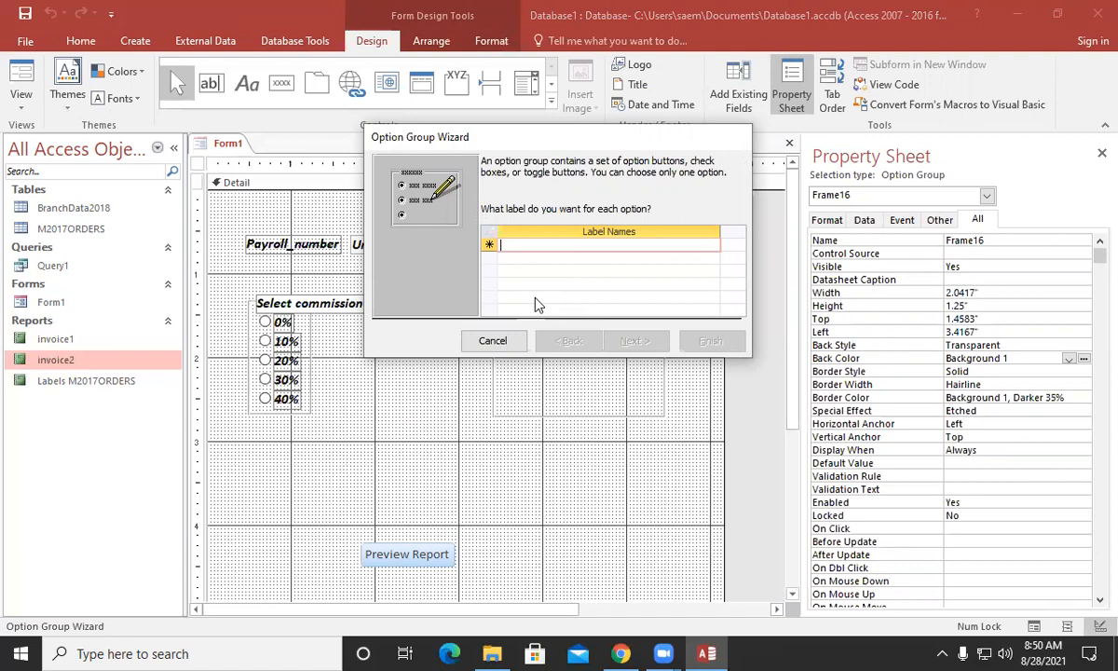
type("Invo")
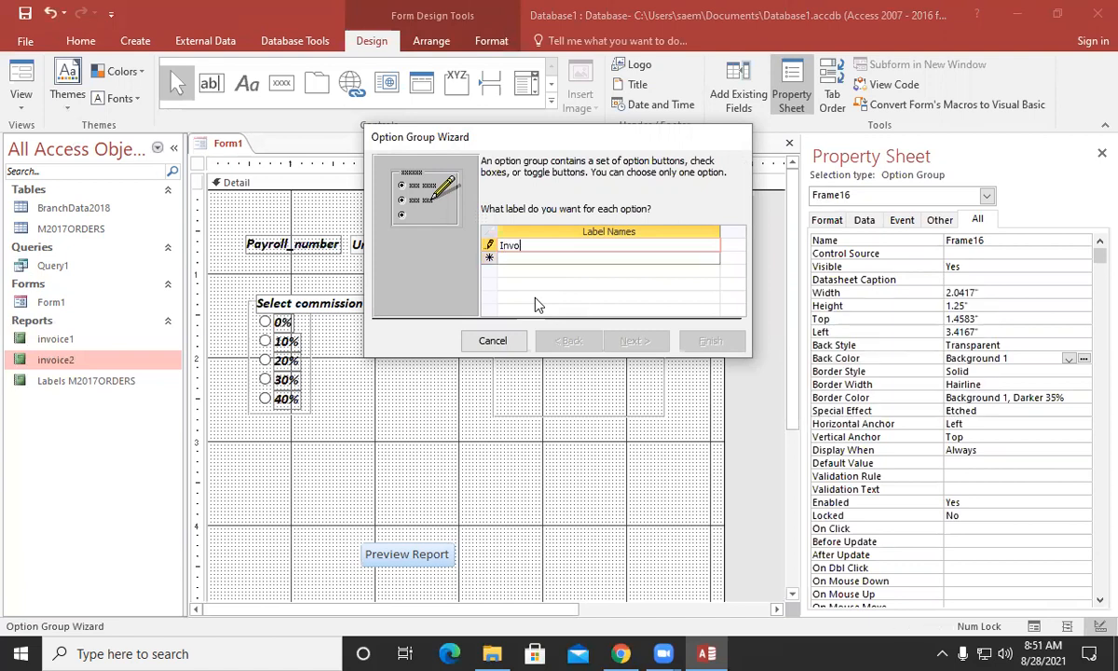
type("ice1")
key("Tab")
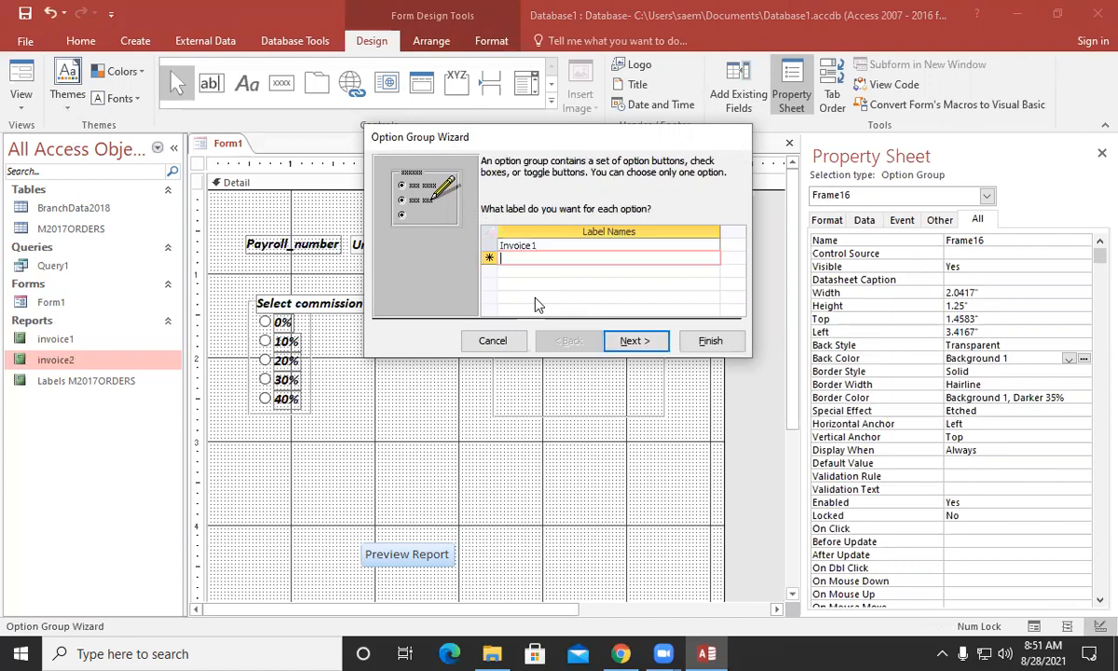
type("Invo")
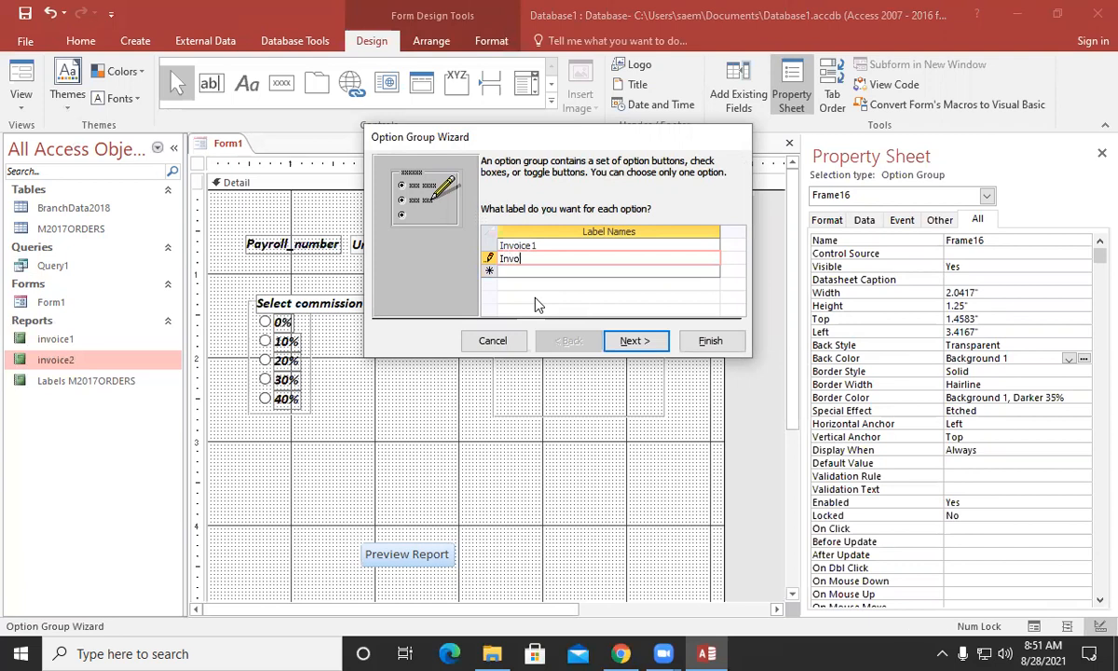
type("ice2")
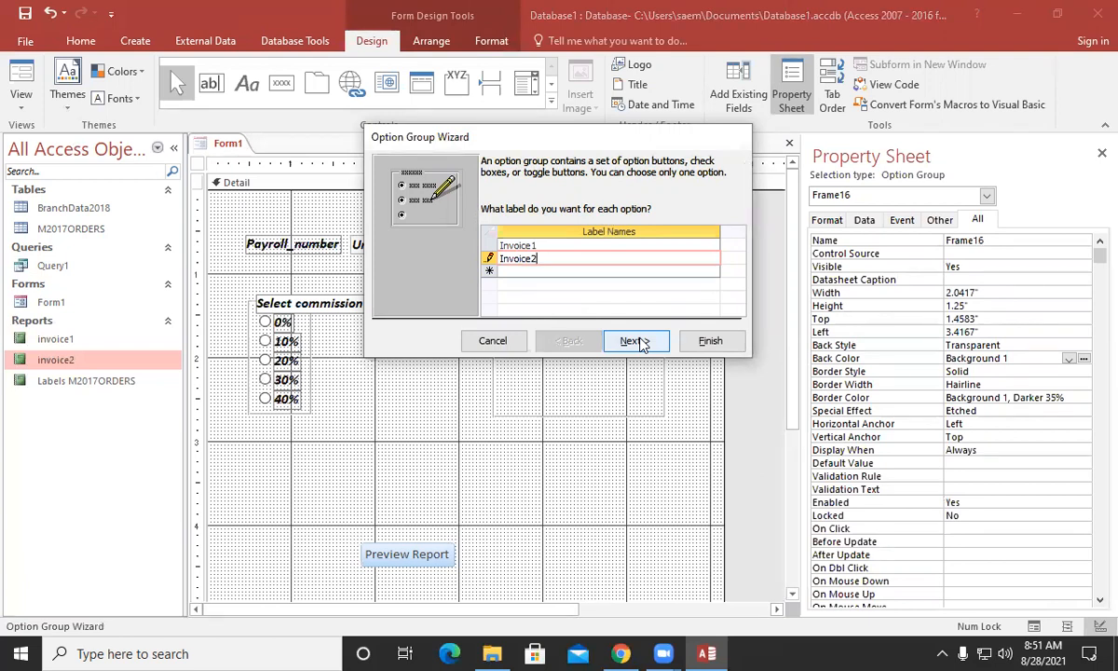
Finish the option group with no default choice, values 1 and 2, and etched option buttons
left_click(633, 341)
left_click(511, 233)
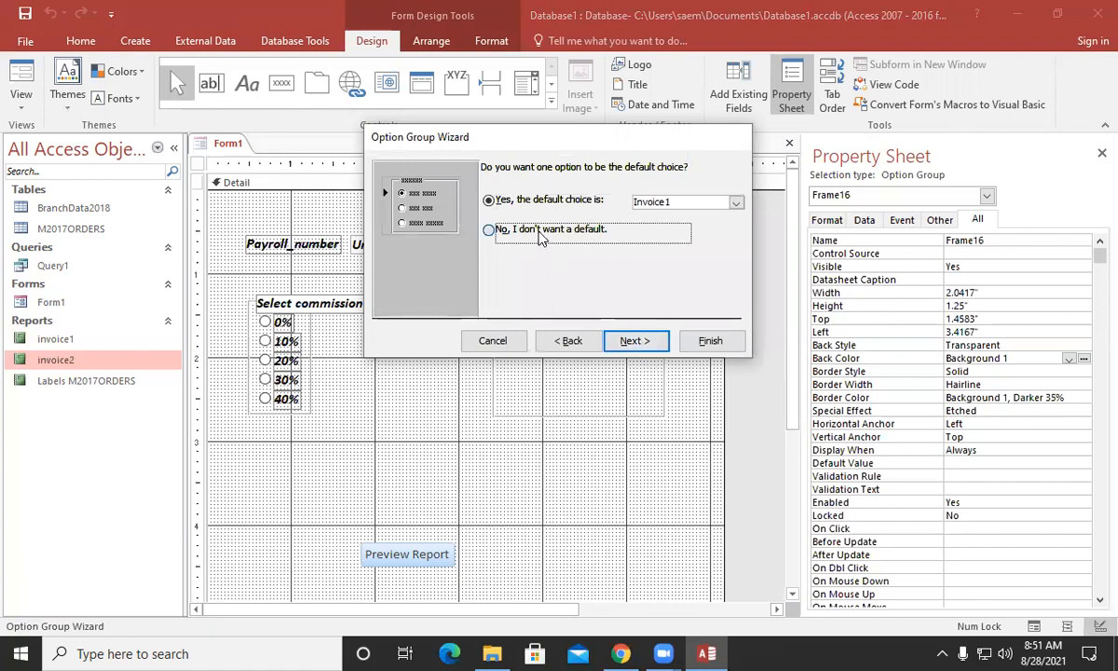
left_click(636, 341)
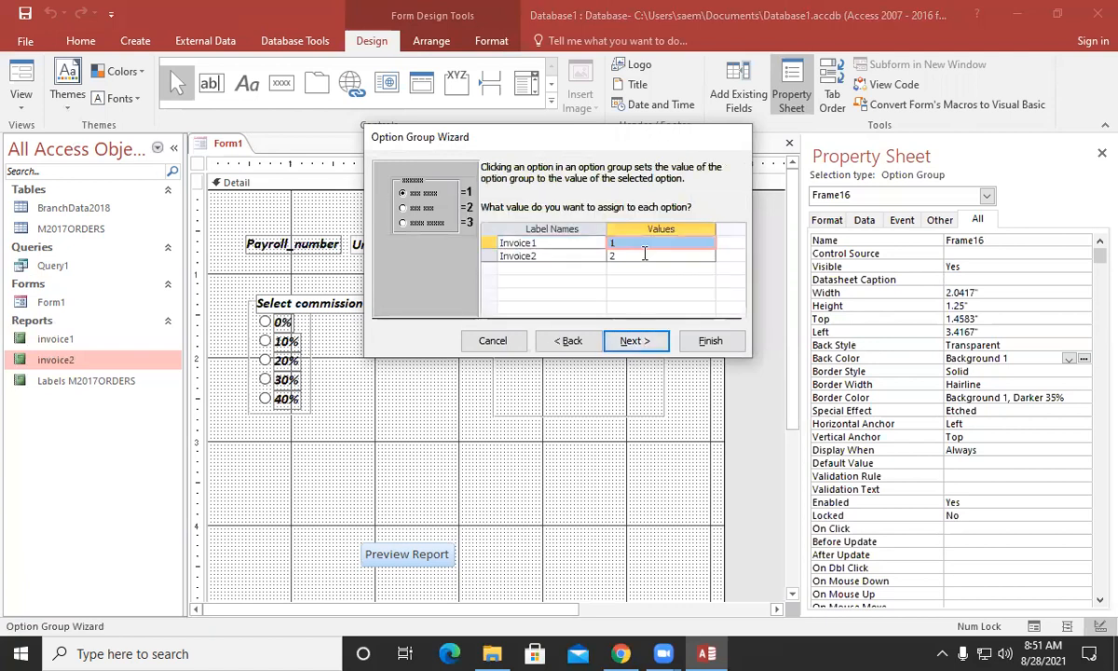
left_click(644, 256)
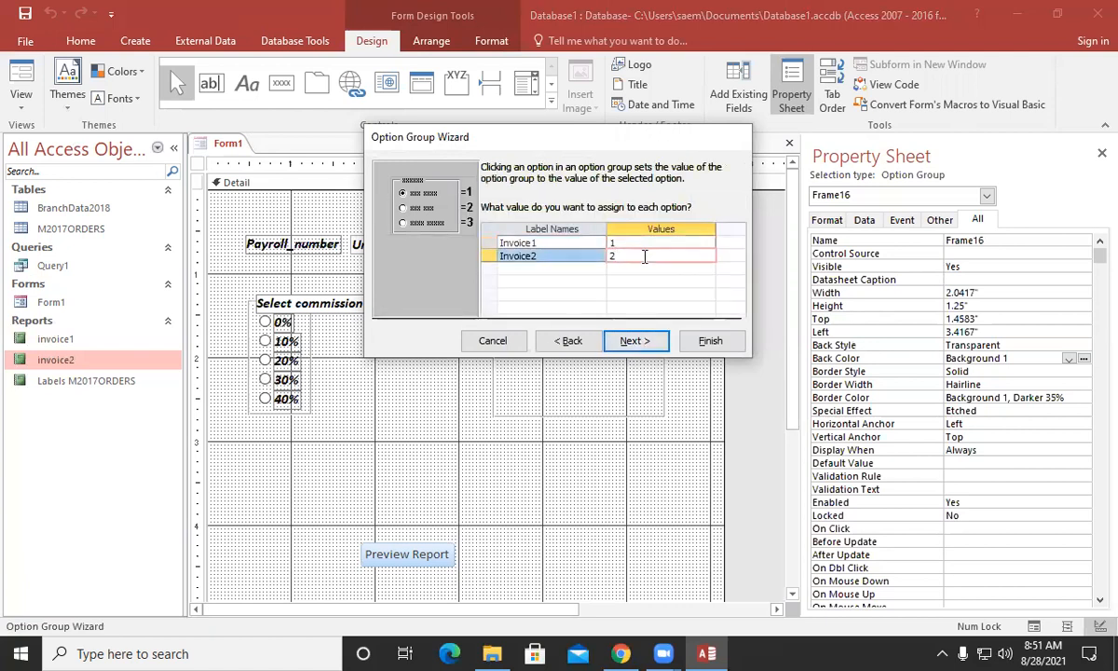
left_click(639, 341)
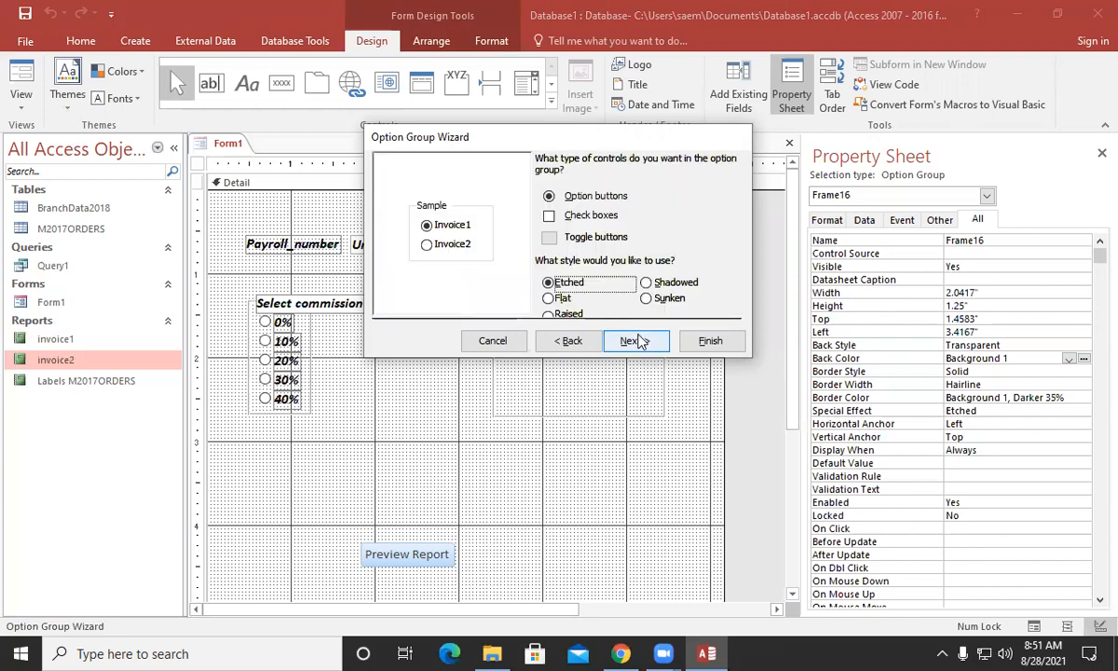
left_click(704, 341)
Format the new invoice option group's text as bold, black and 12 pt
left_click_drag(625, 382, 493, 292)
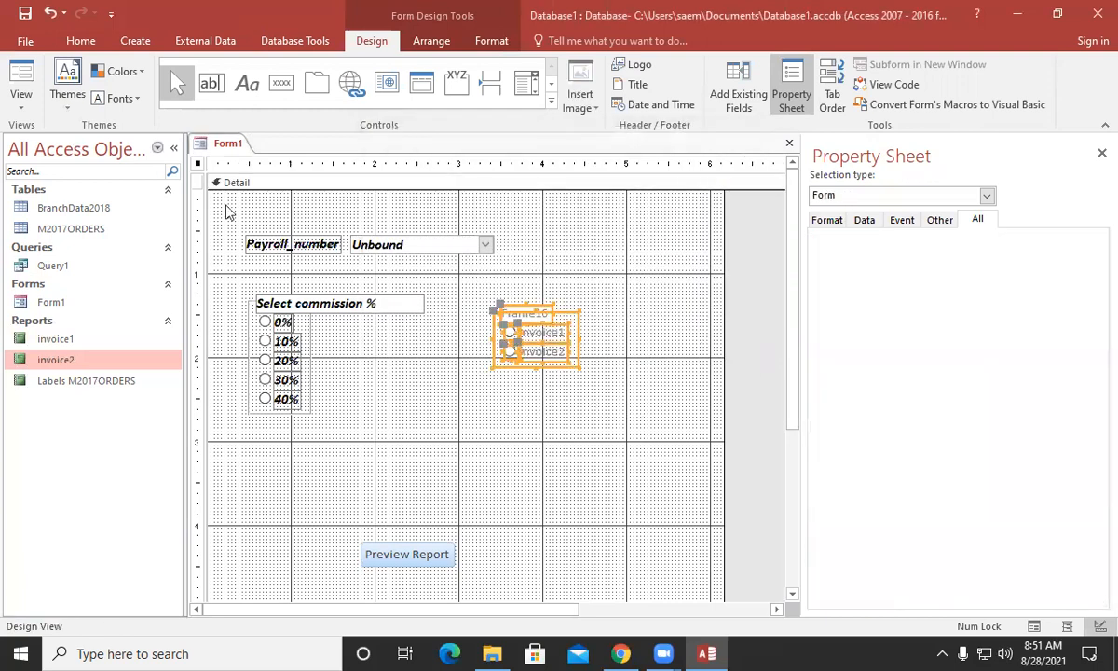
left_click(81, 41)
left_click(684, 99)
left_click(765, 100)
left_click(752, 120)
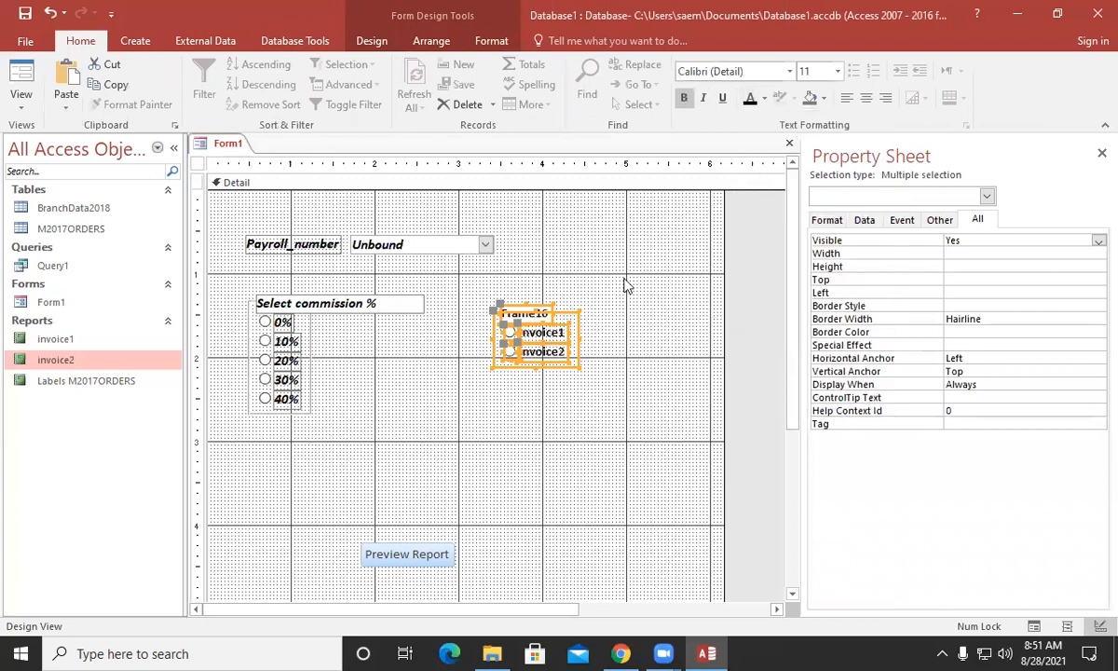
left_click(837, 70)
left_click(833, 162)
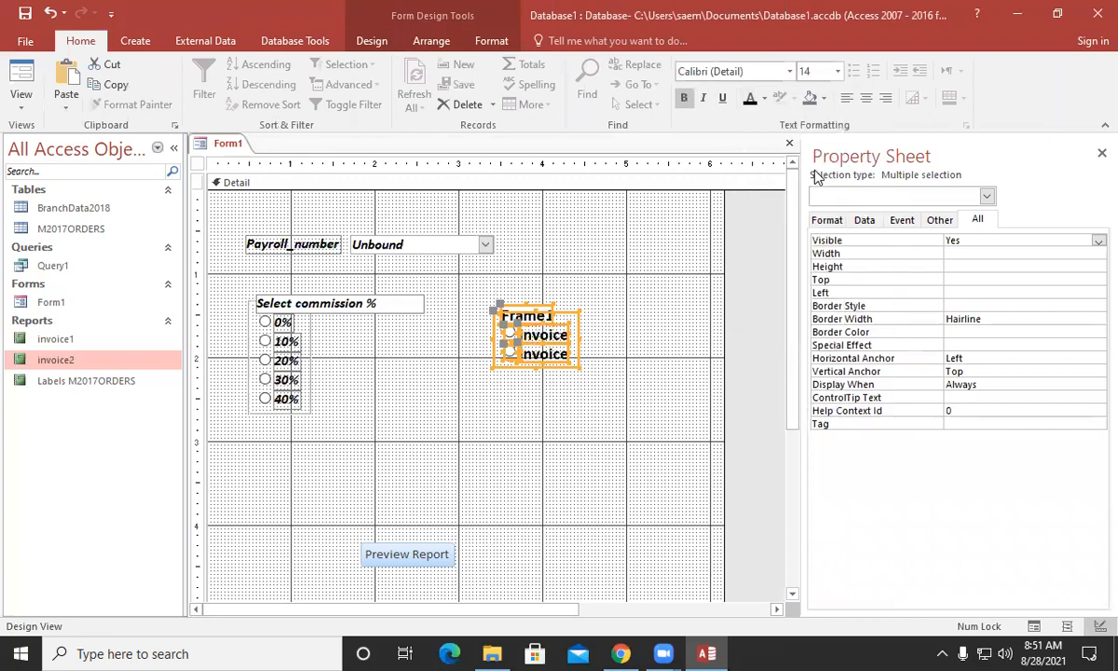
left_click(837, 71)
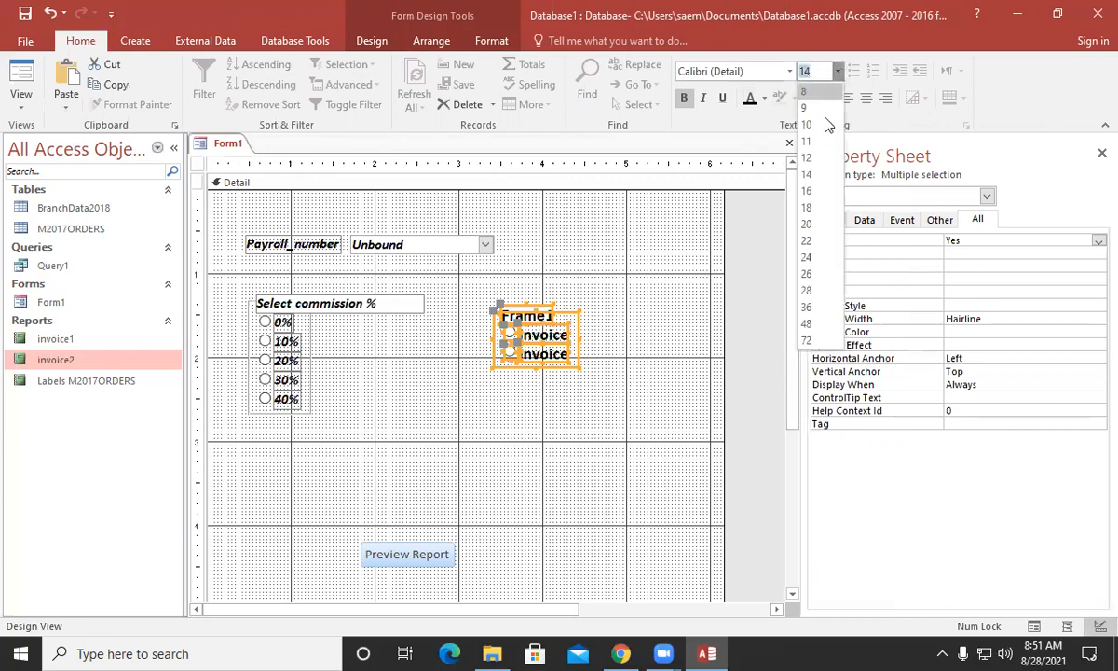
left_click(817, 162)
left_click(619, 305)
Widen the invoice option group's label to about 1.96 inches and caption it "Select the Invoice type"
left_click(550, 314)
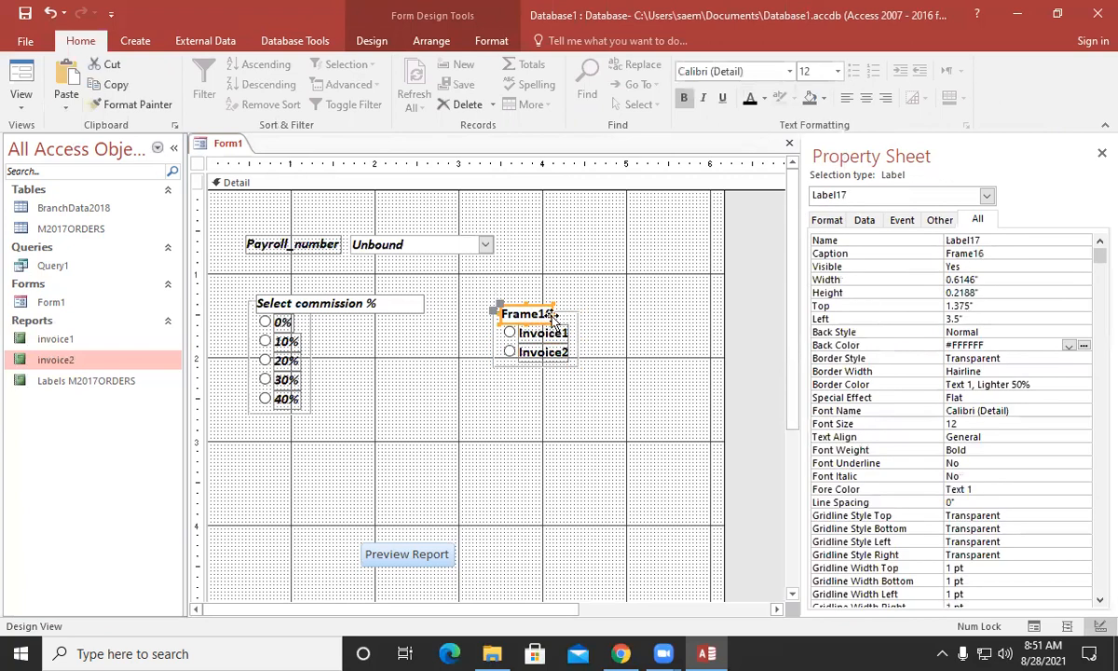
left_click_drag(553, 313, 663, 313)
double_click(577, 313)
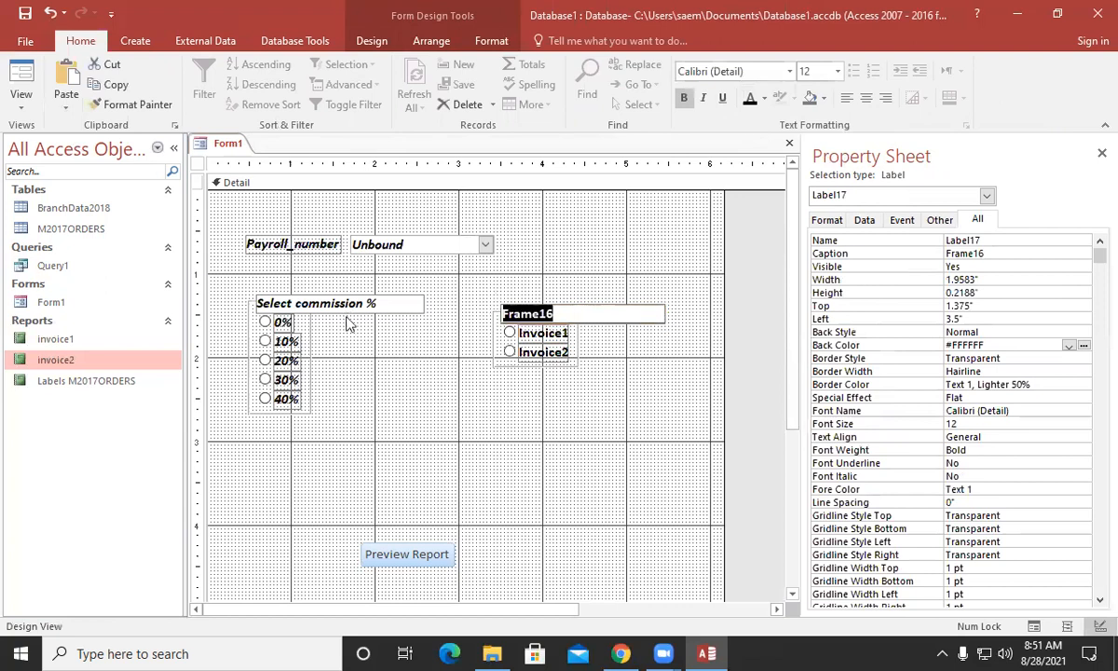
type("S")
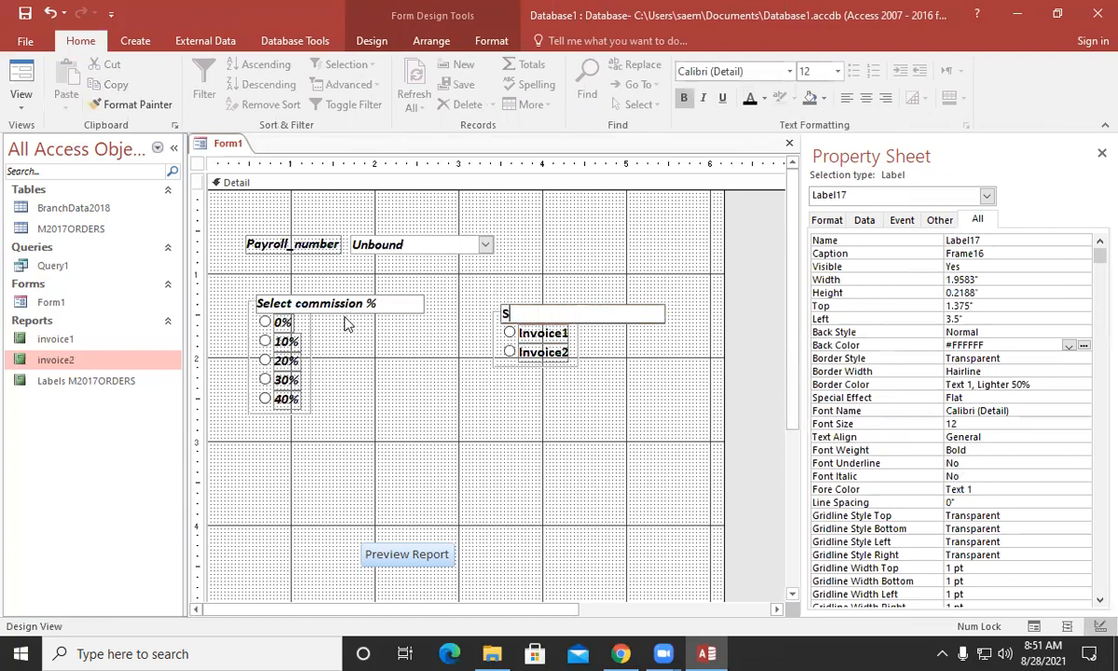
type("elect the")
key("Caps_Lock")
type("IN")
key("Caps_Lock")
type("voice")
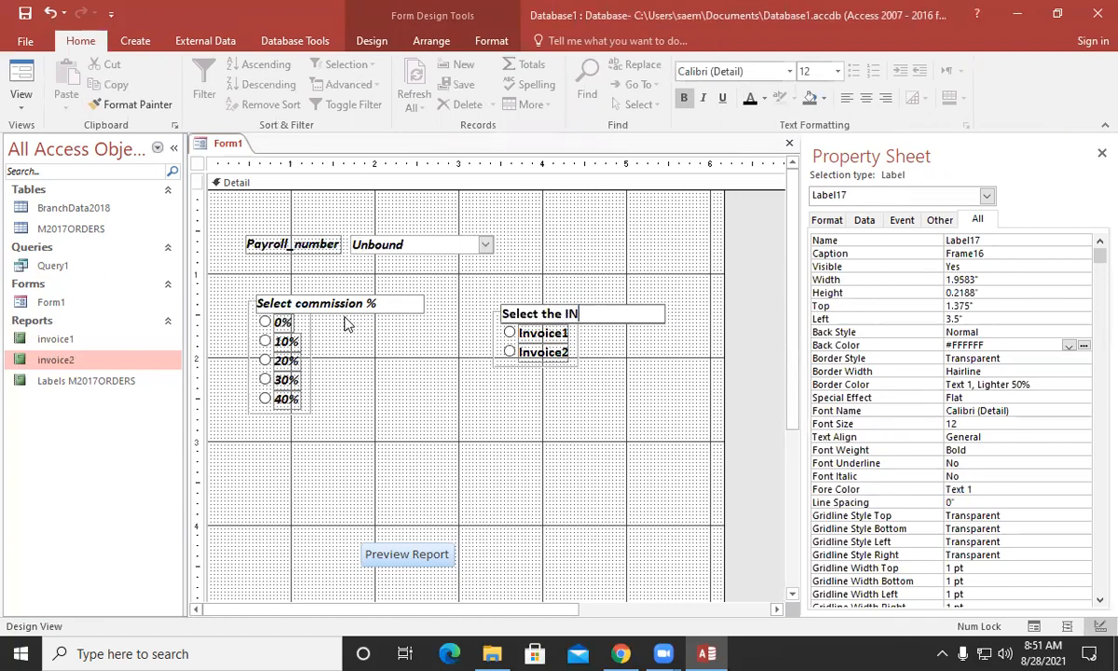
type("voice type")
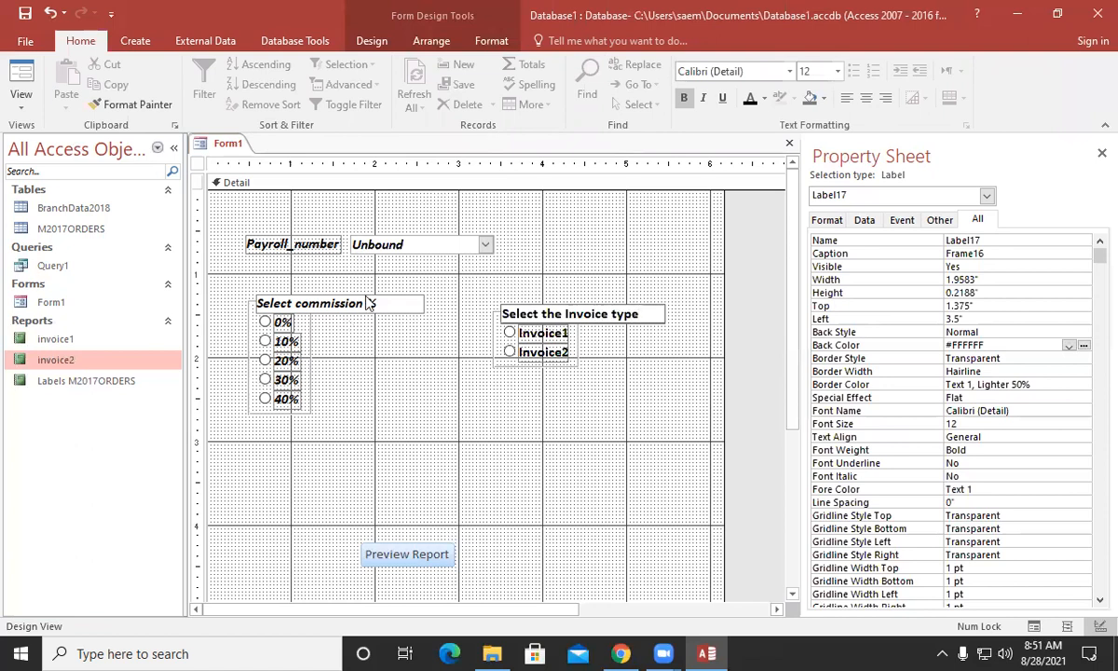
Move the whole invoice type option group so its label lines up with the Select commission % label
left_click(440, 509)
left_click_drag(485, 284, 584, 382)
left_click_drag(553, 322, 535, 311)
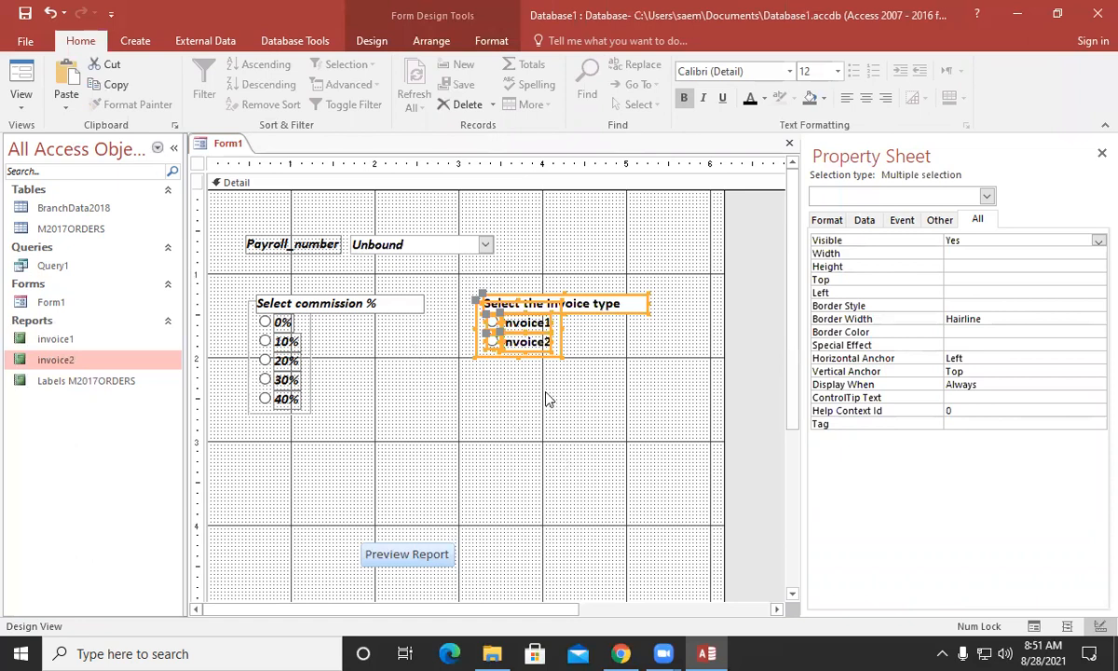
left_click(517, 394)
In Form View, test Preview Report for another payroll number at 20% with Invoice1, then Invoice2, closing each preview
left_click(24, 114)
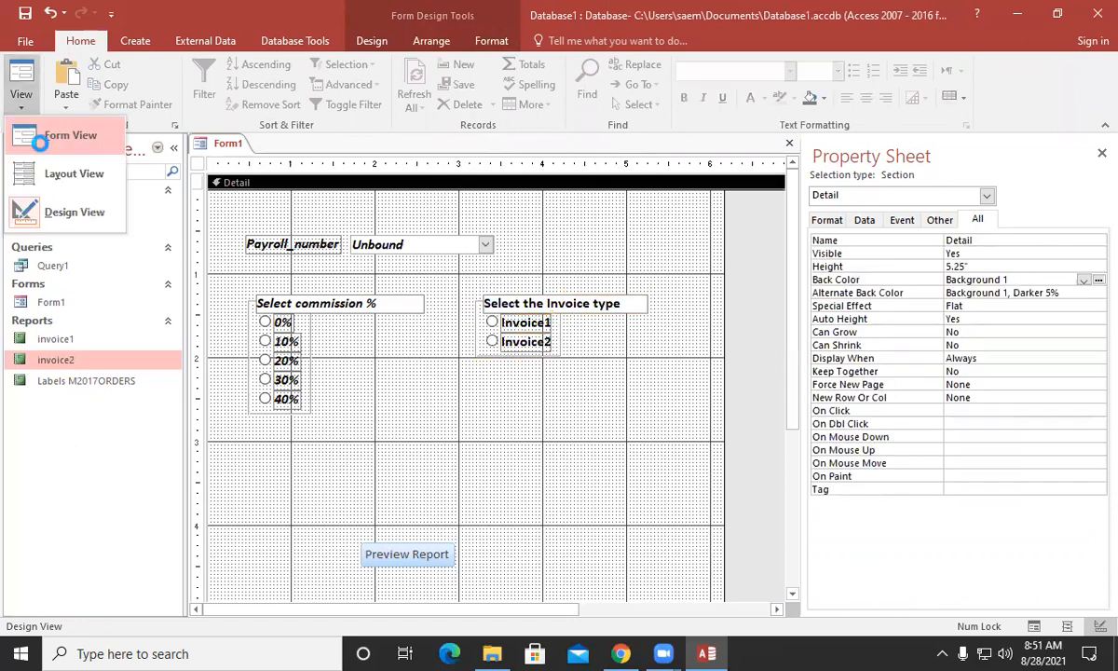
left_click(42, 133)
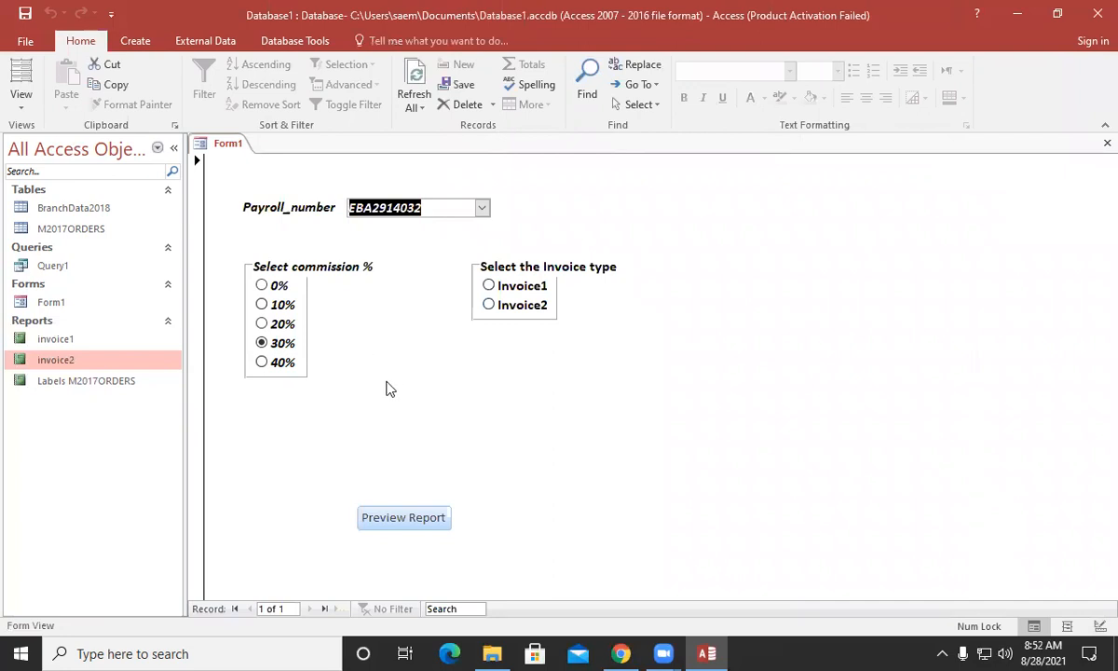
left_click(481, 208)
left_click(421, 312)
left_click(261, 323)
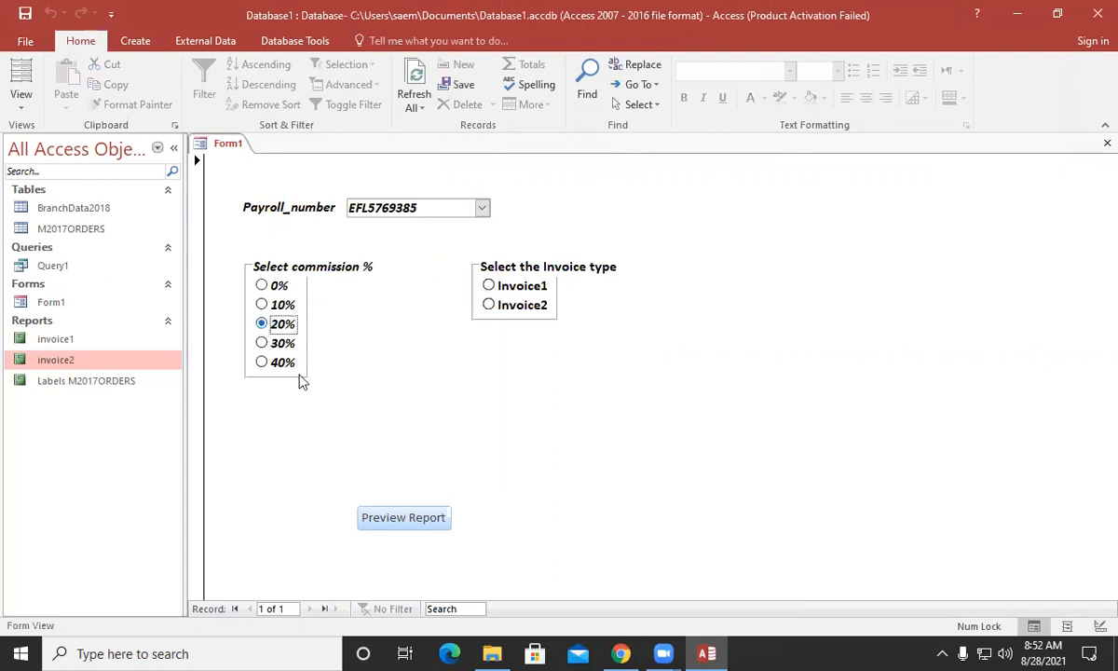
left_click(489, 285)
left_click(418, 529)
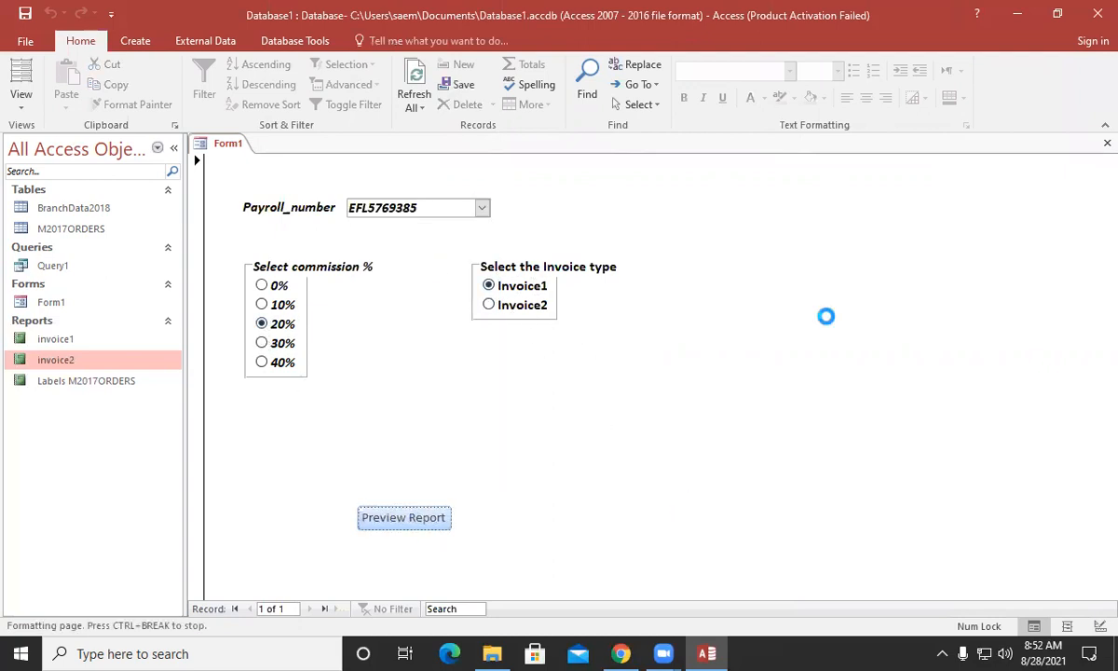
left_click(633, 354)
left_click(1106, 144)
left_click(488, 305)
left_click(394, 525)
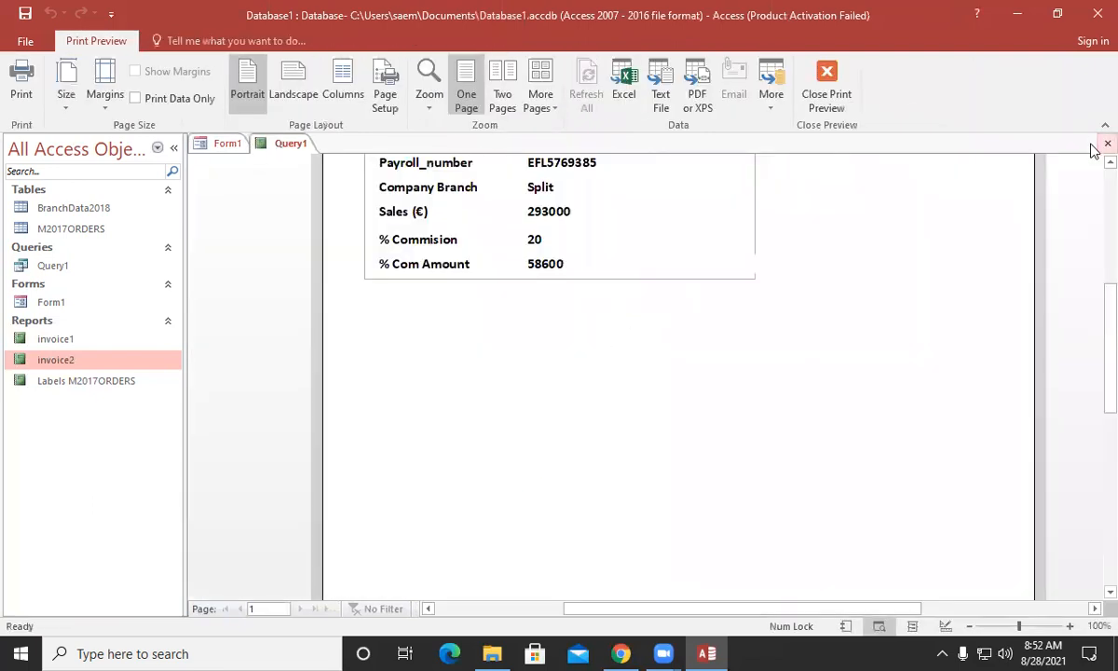
left_click(1107, 143)
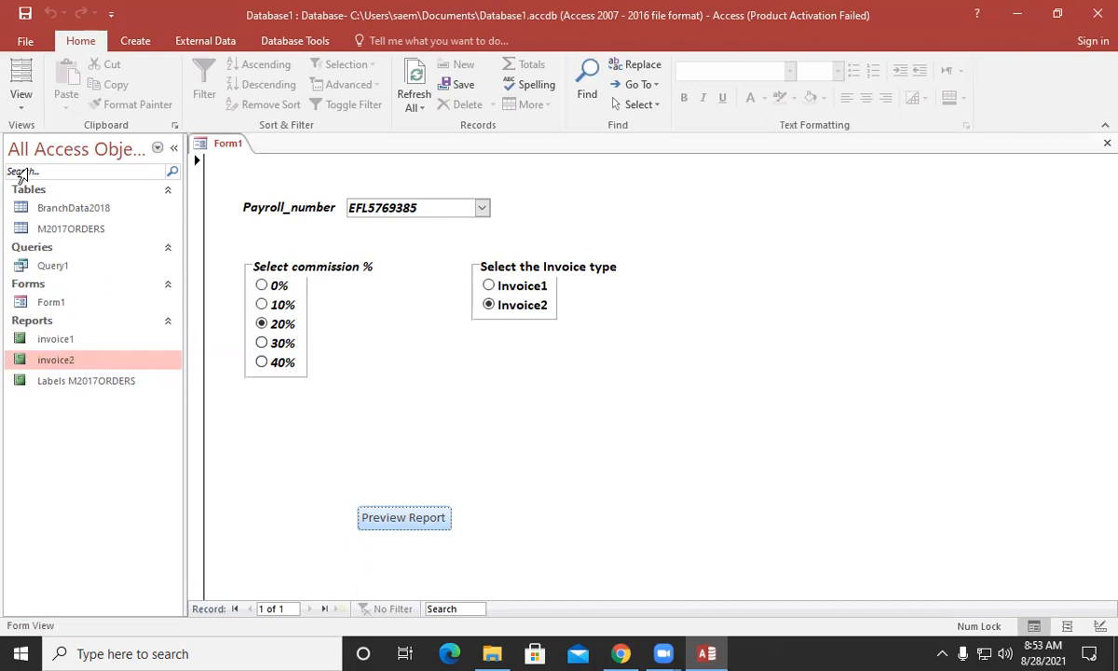
Delete the Preview Report button in Form1's Design View
left_click(21, 100)
left_click(74, 212)
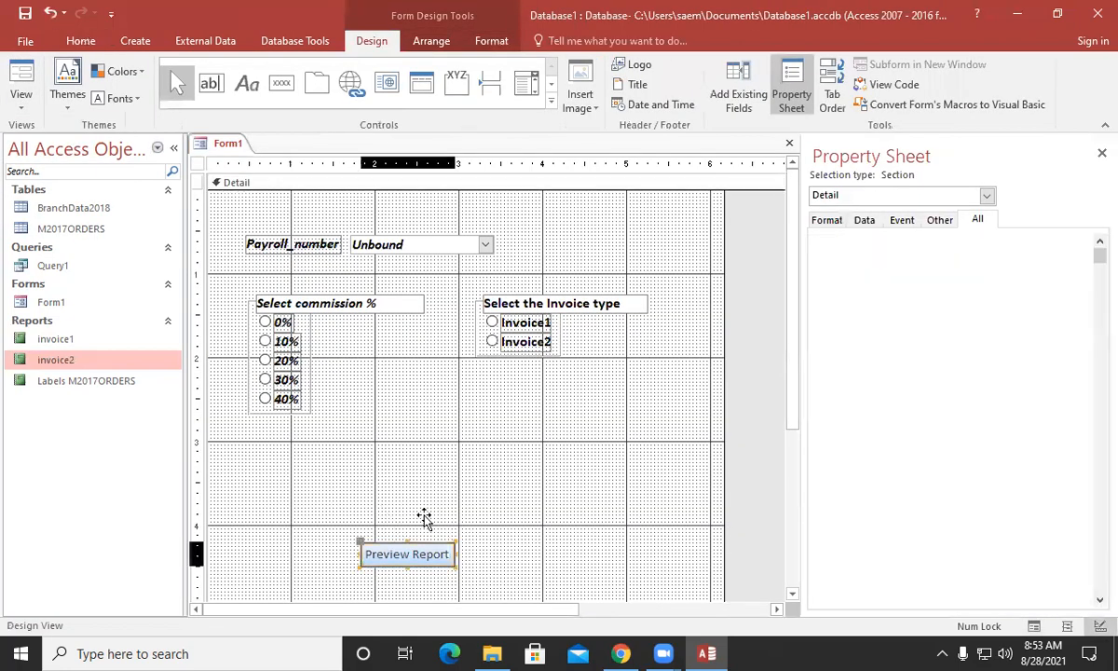
left_click_drag(424, 518, 493, 413)
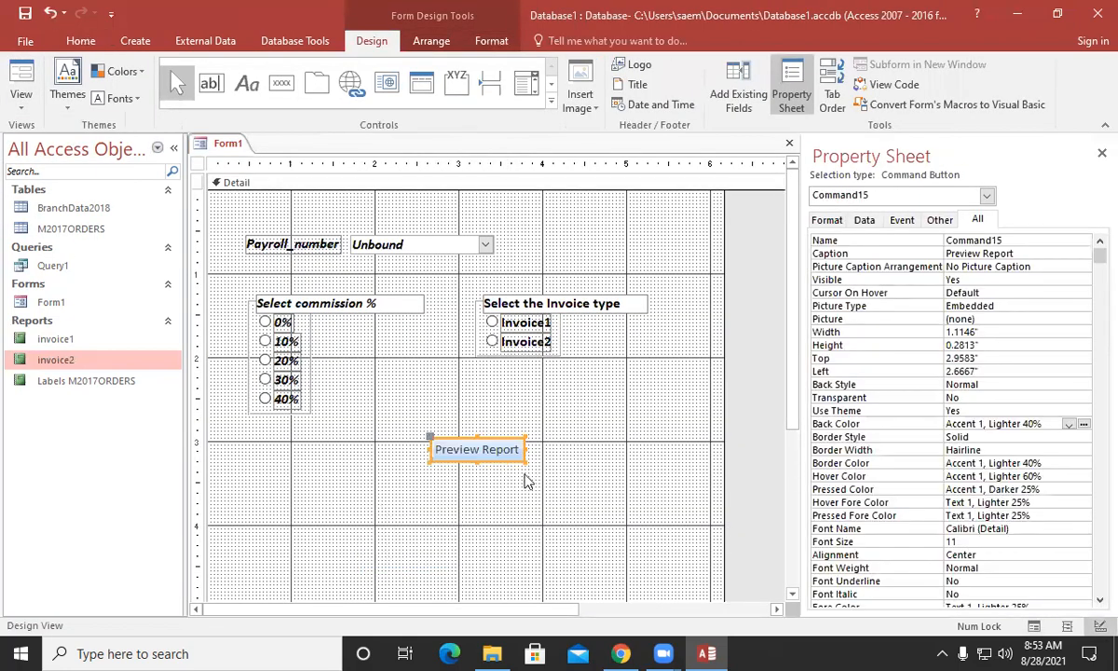
key("Delete")
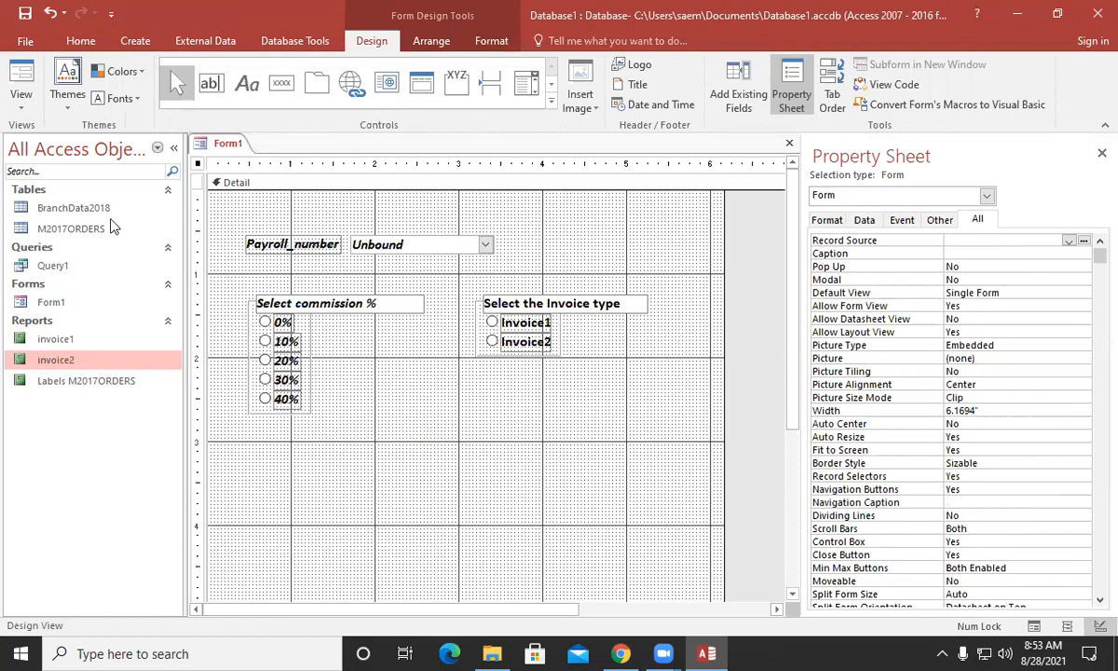
Create a new macro and add an If block to it
left_click(138, 41)
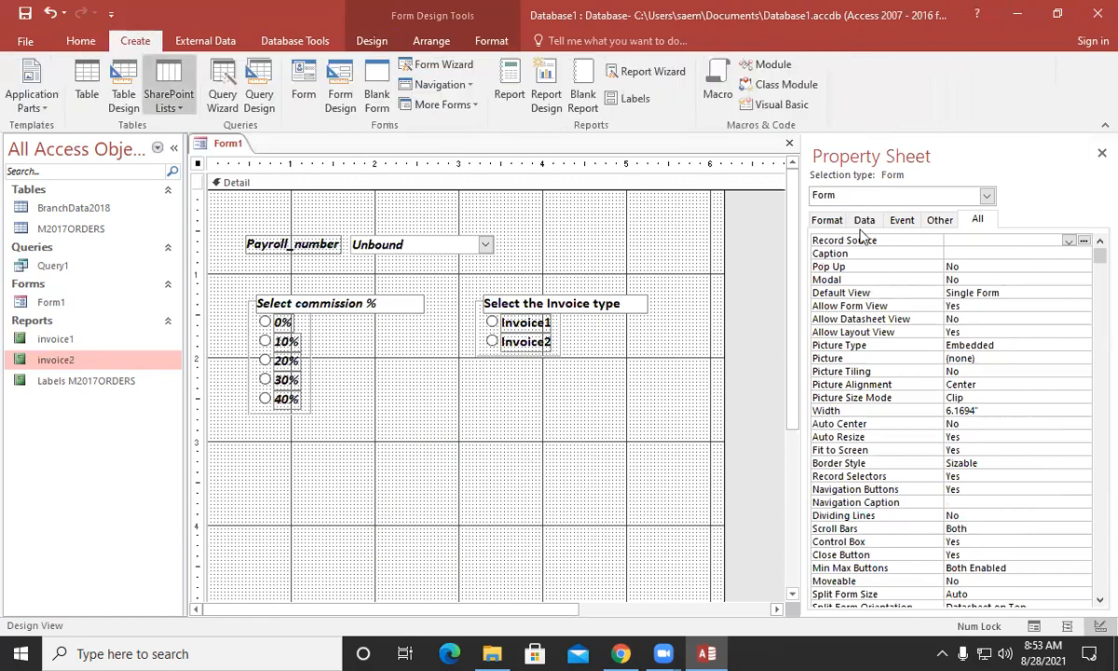
left_click(718, 103)
left_click(717, 100)
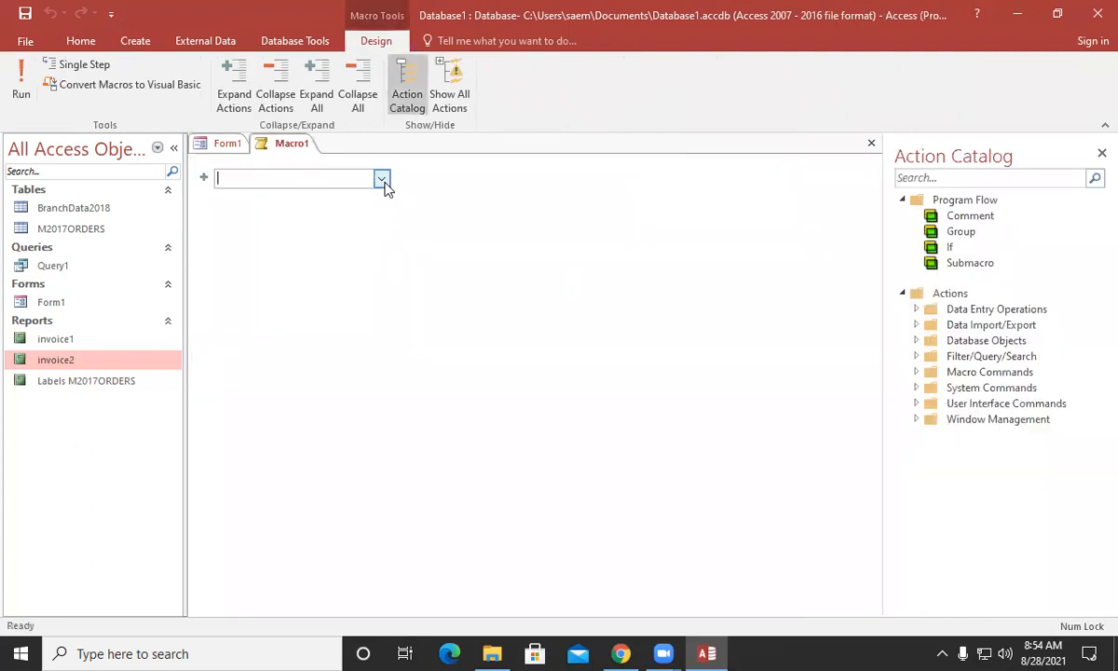
left_click(379, 179)
left_click(317, 231)
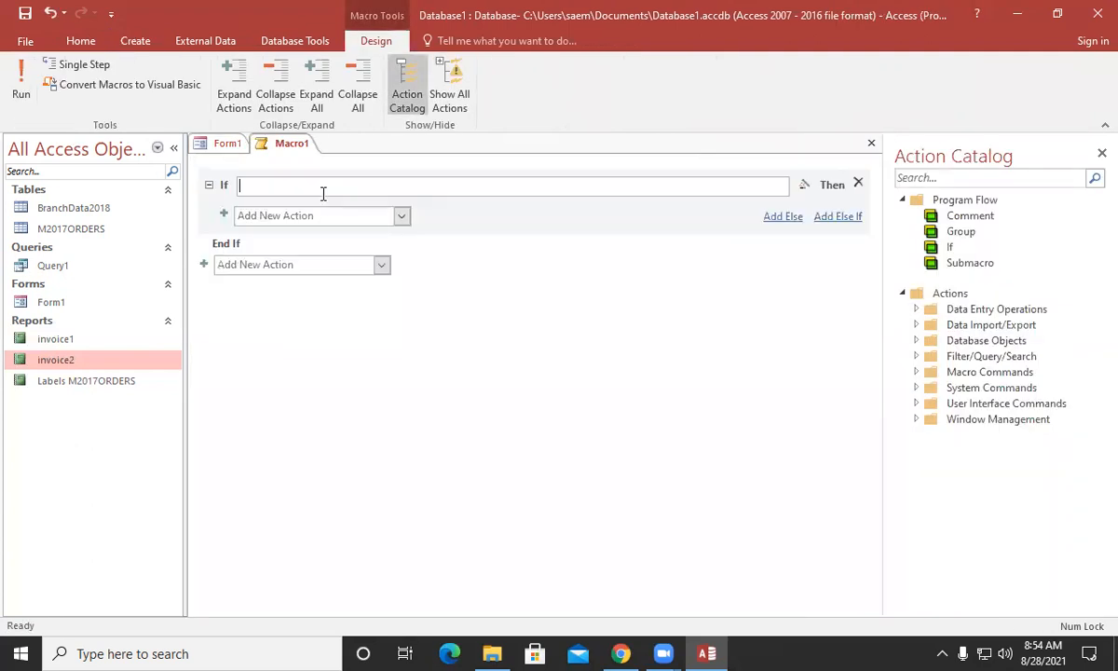
Set the If block's condition to [Forms]![Form1]![Frame16].value="1"
type("F")
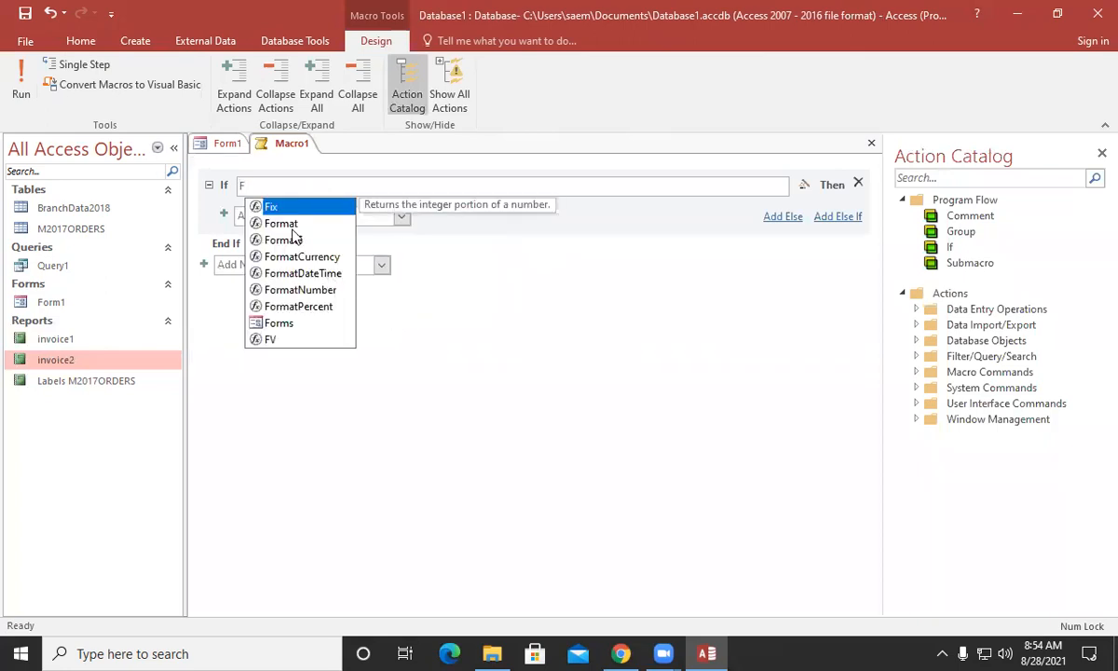
double_click(262, 304)
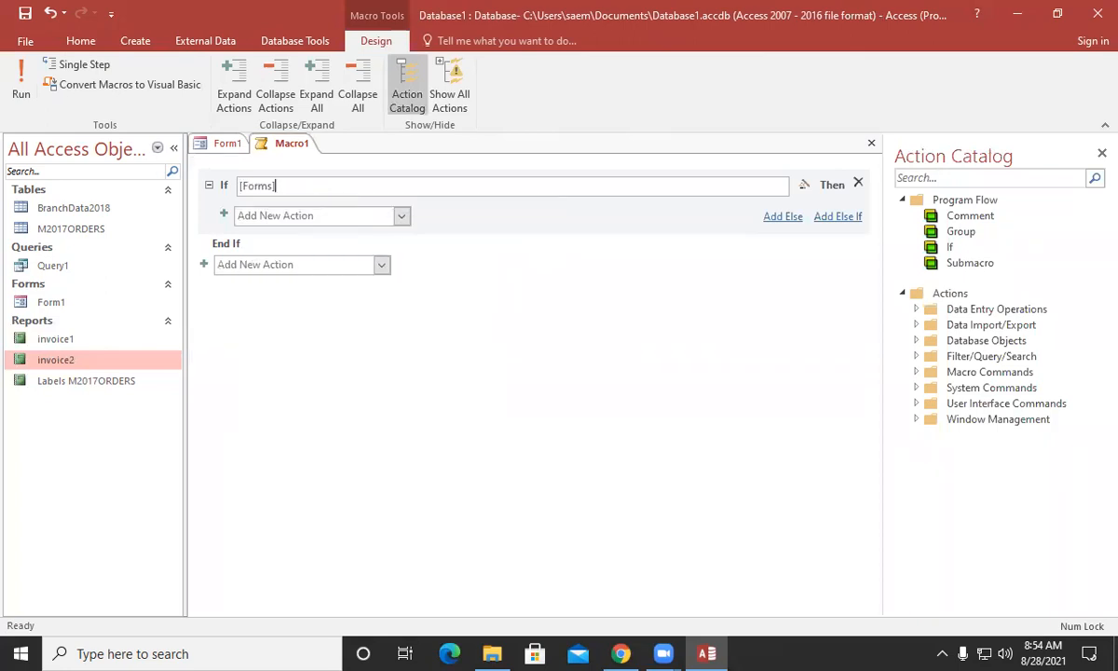
type("!")
double_click(322, 210)
type("!")
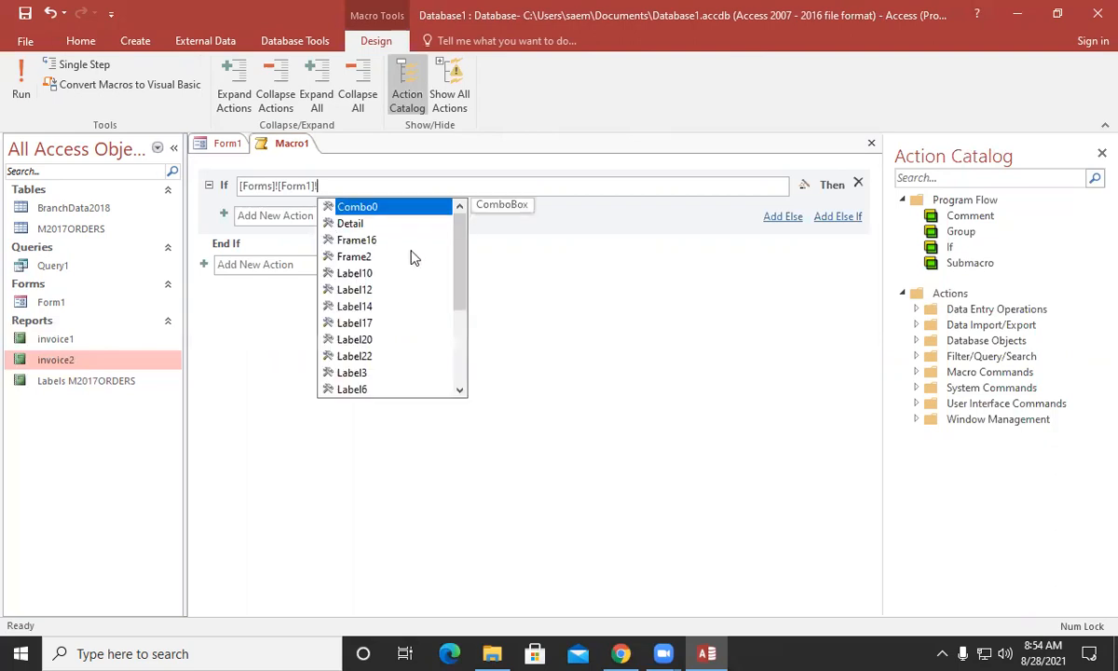
double_click(377, 240)
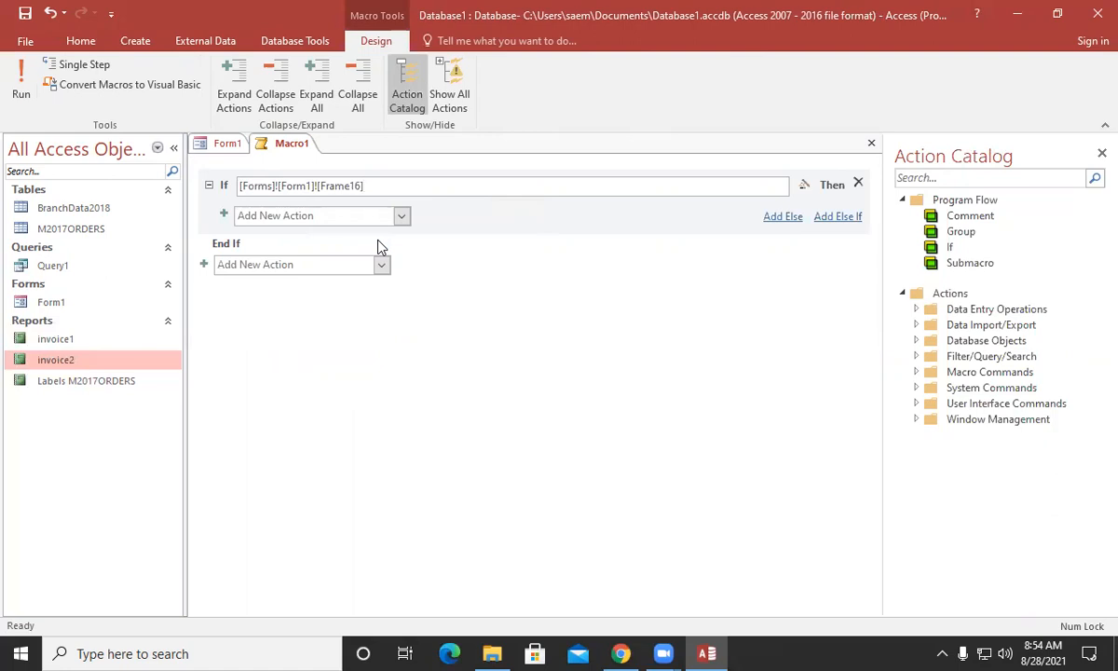
type(".value=\"1\"")
key("Left")
key("Left")
type("\"")
key("Right")
key("Right")
Add an OpenReport action to the If block and set its report name to invoice1
left_click(401, 217)
scroll(387, 474, "down", 8)
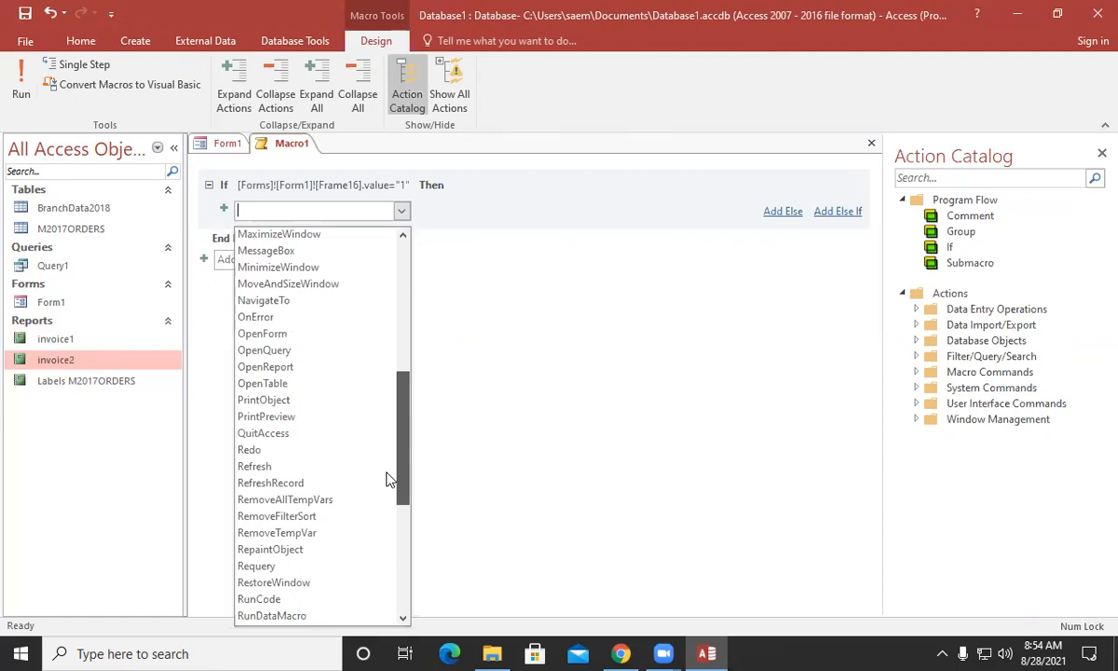
left_click(280, 366)
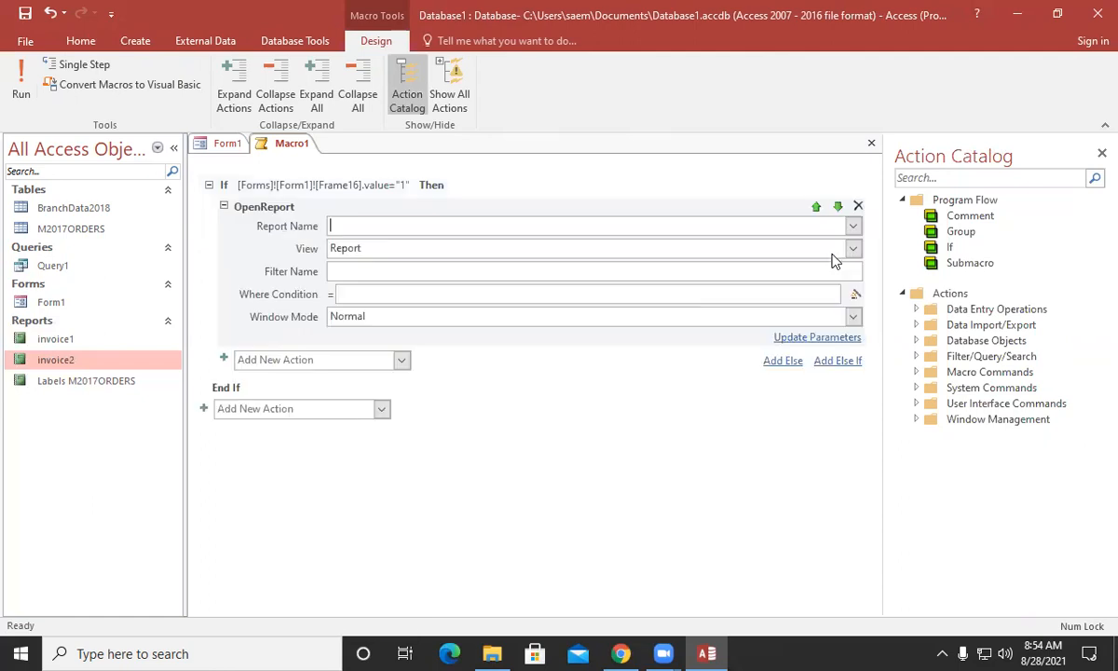
left_click(852, 226)
left_click(768, 244)
left_click(534, 389)
left_click(554, 288)
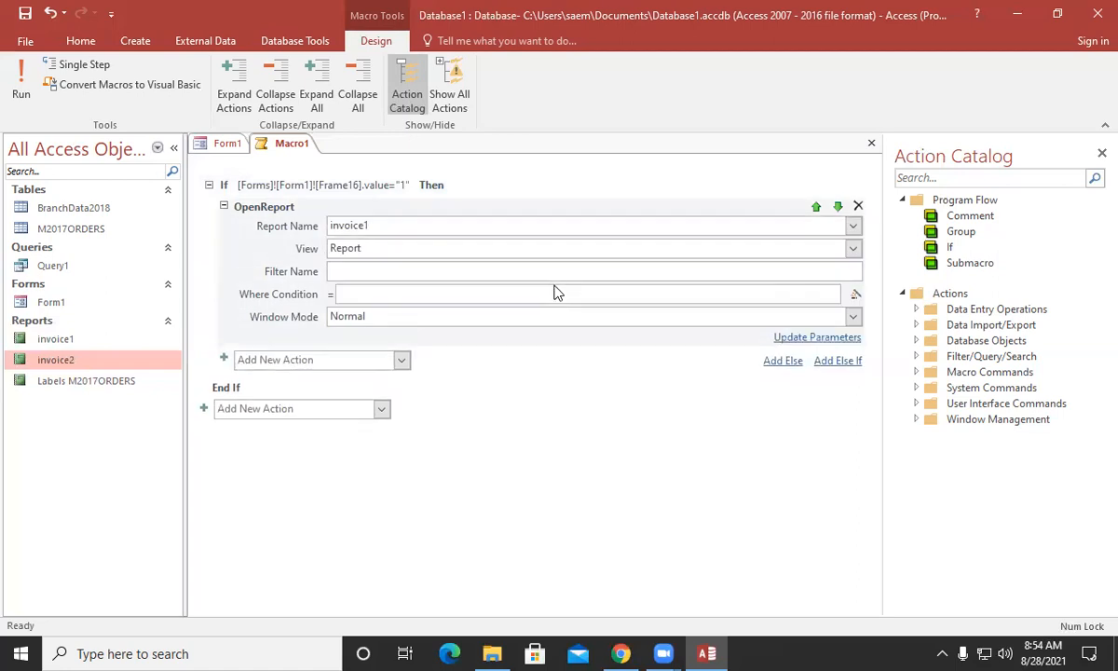
Add an Else If branch with the condition [Forms]![Form1]![Frame16].value="2"
left_click(835, 361)
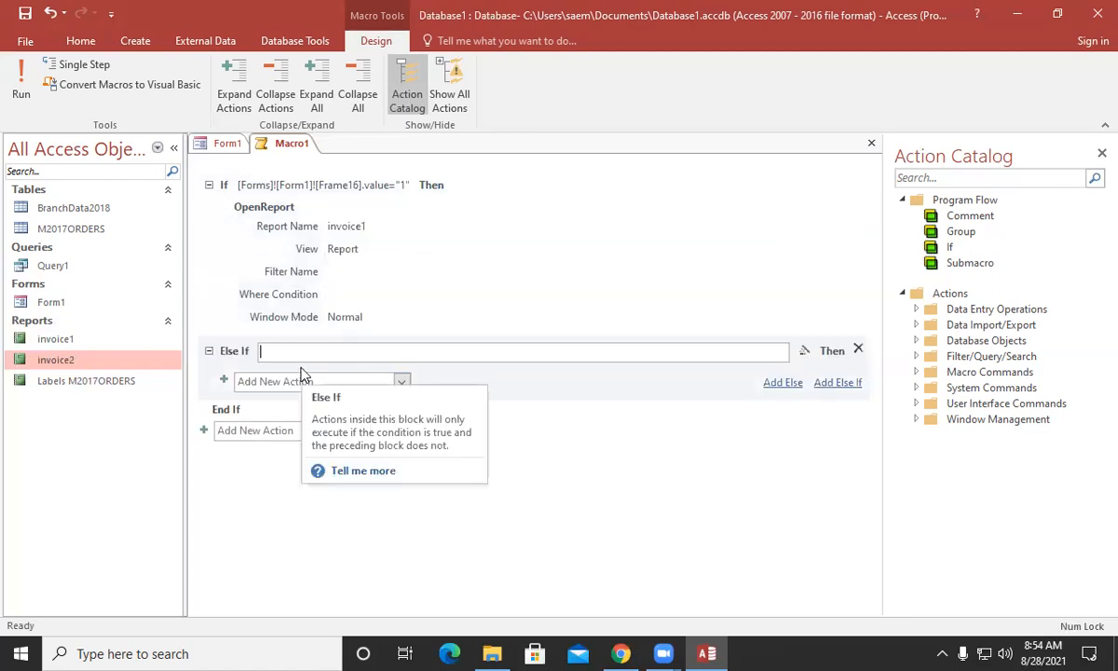
type("F")
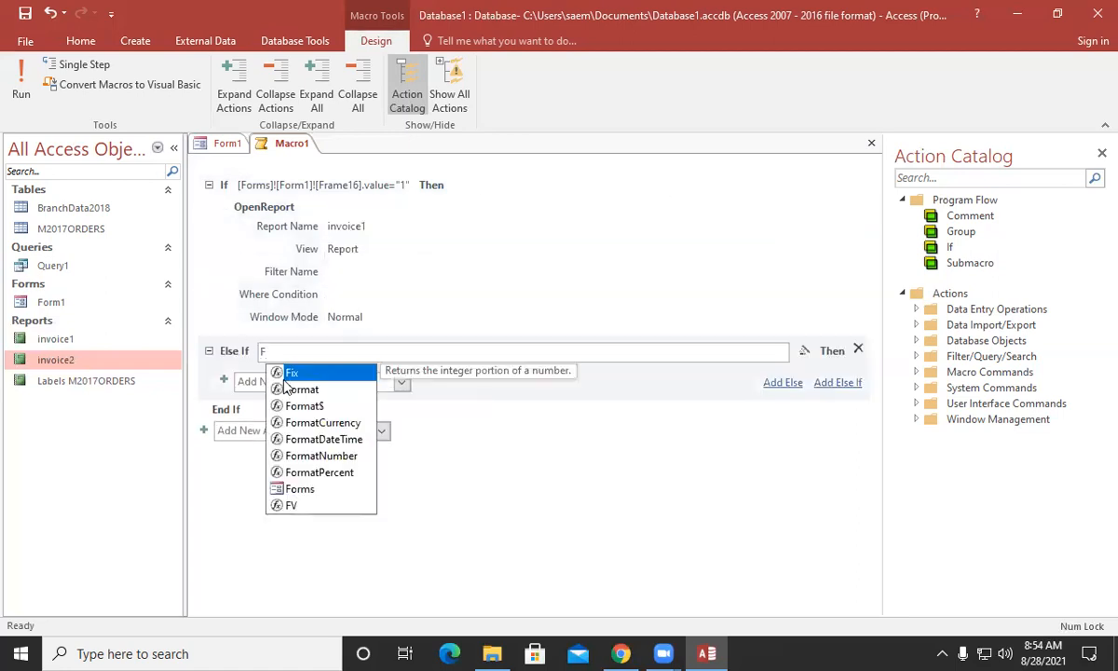
double_click(297, 490)
type("!")
double_click(351, 375)
type("!")
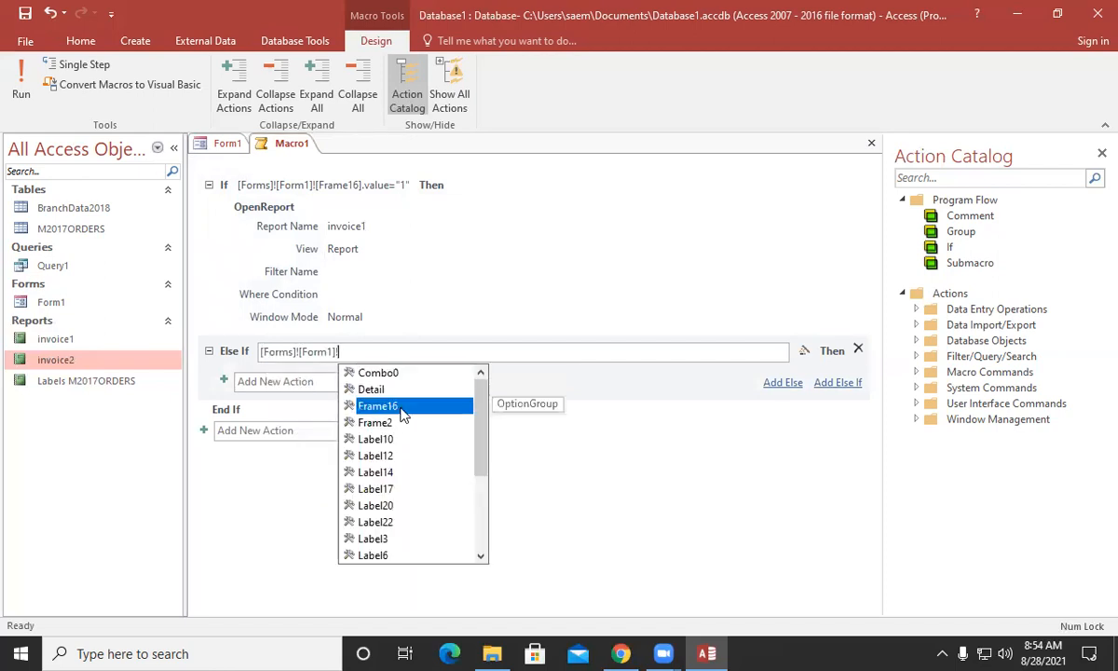
double_click(403, 408)
type(".")
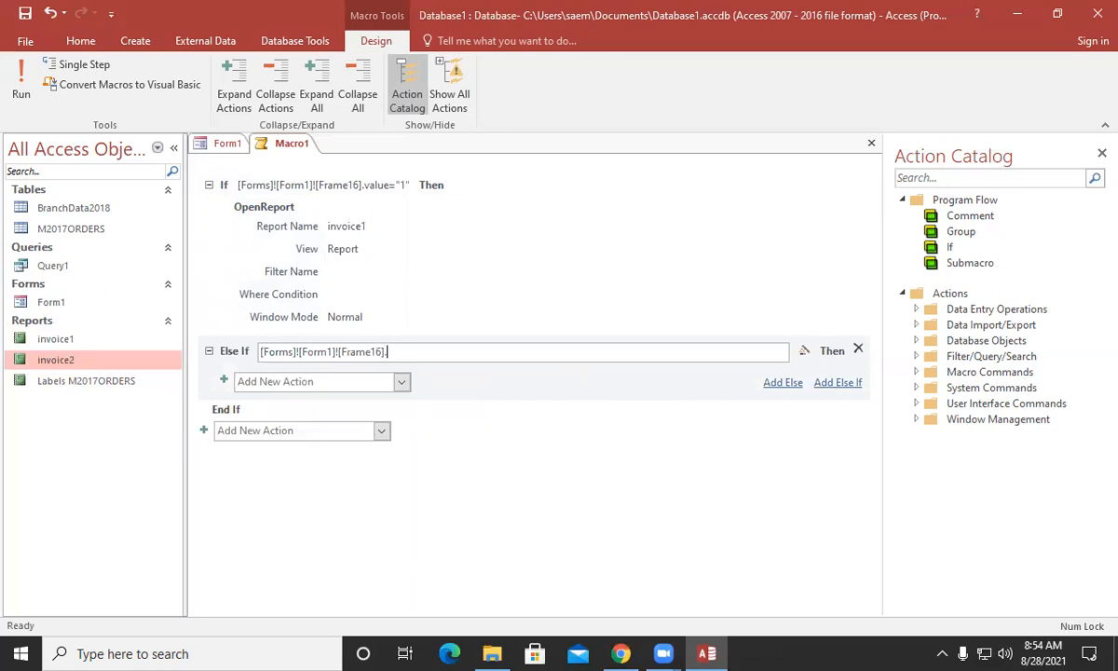
type("value=\"2\"")
left_click(545, 434)
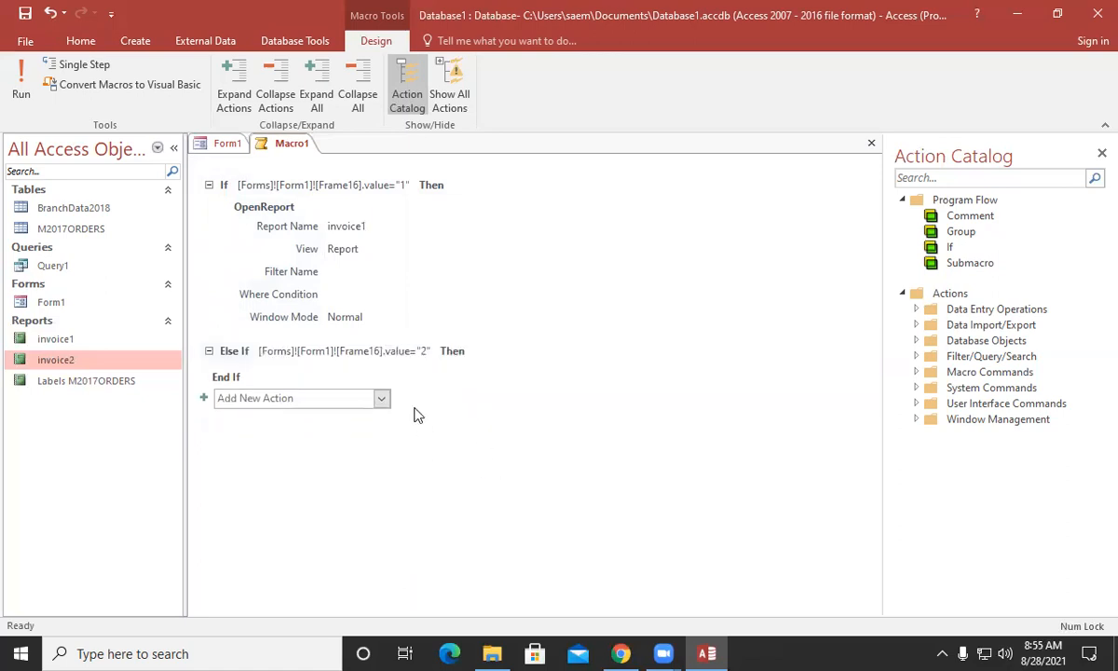
Add an OpenReport action to the Else If branch for report invoice2, with its view set to Print Preview
left_click(474, 352)
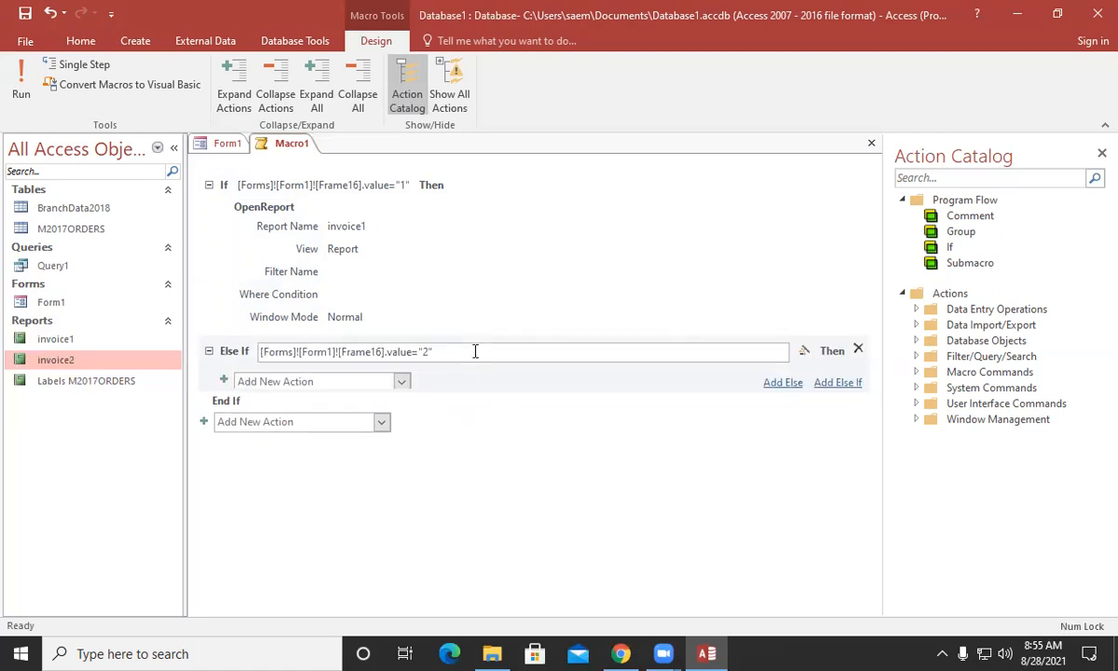
left_click(400, 376)
left_click_drag(403, 126, 406, 273)
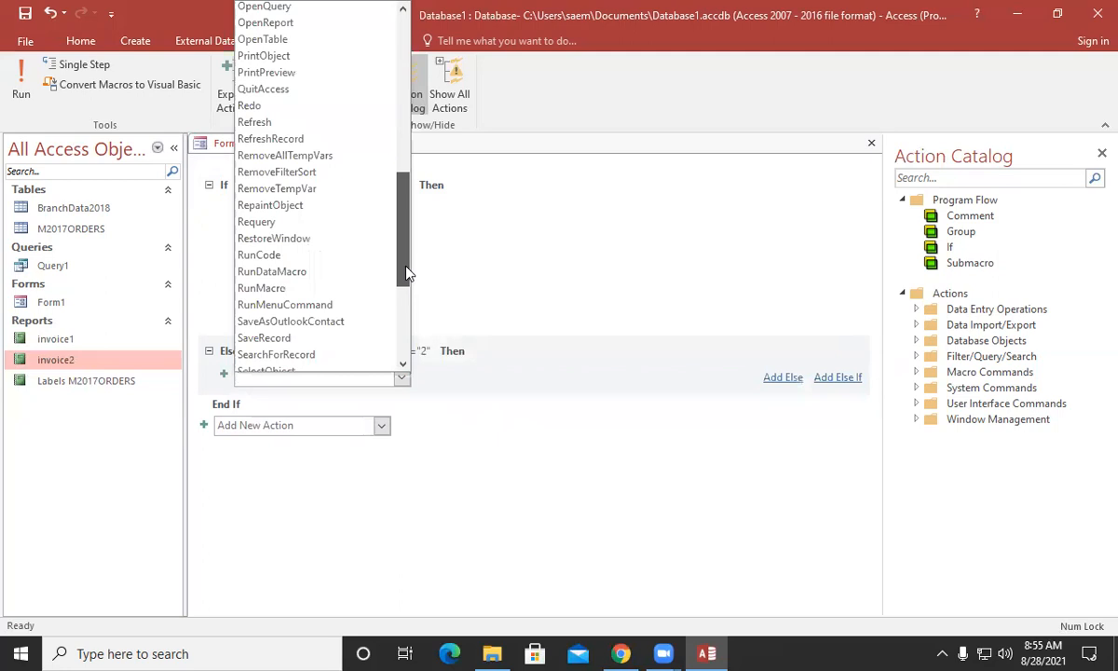
scroll(407, 273, "up", 2)
left_click(317, 120)
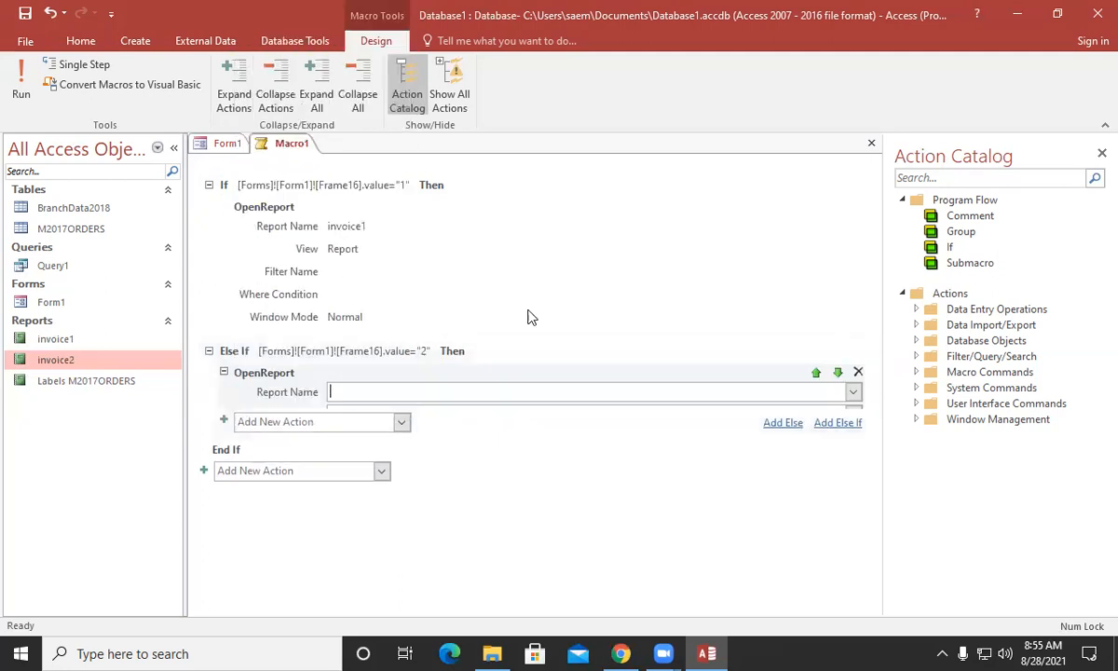
left_click(852, 392)
left_click(780, 429)
left_click(852, 415)
left_click(775, 463)
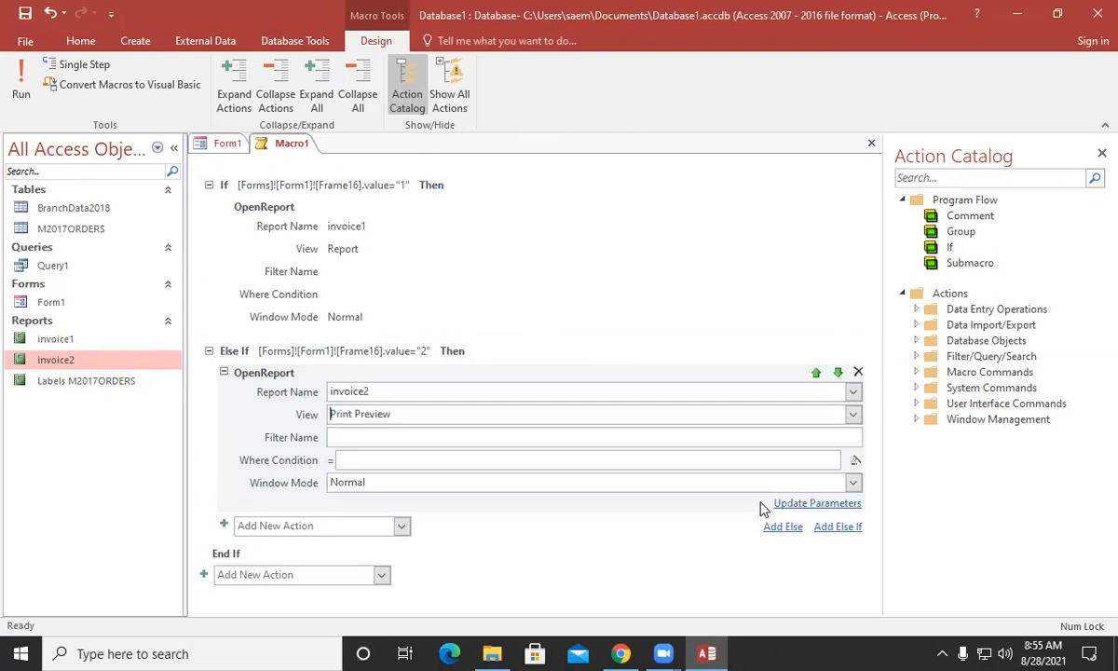
left_click(761, 511)
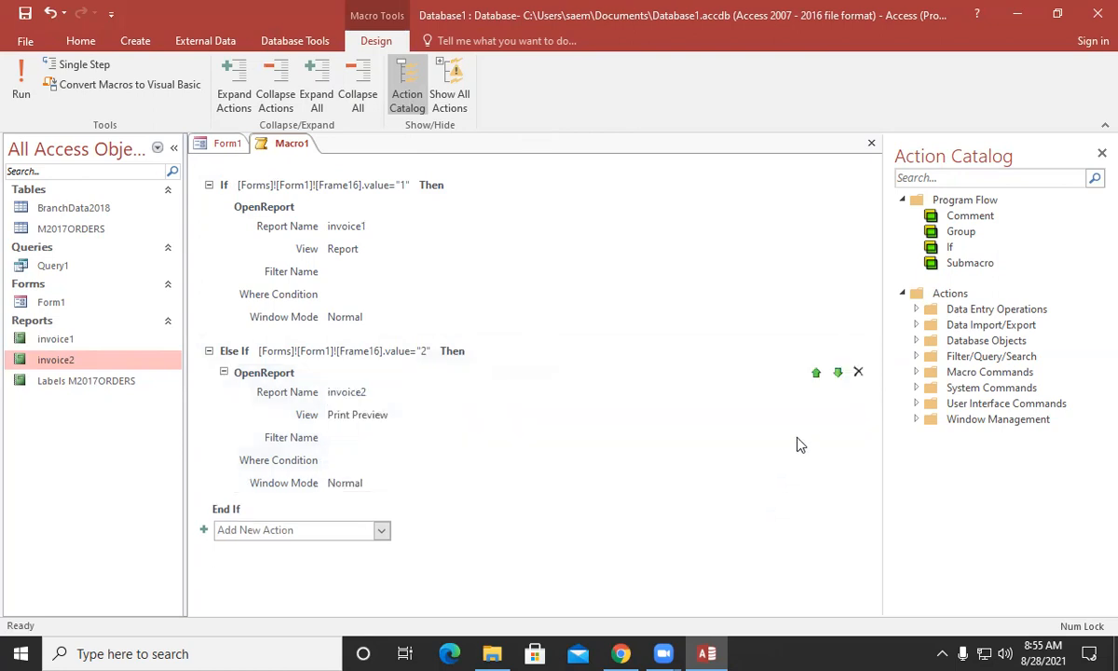
left_click(158, 653)
type("sn")
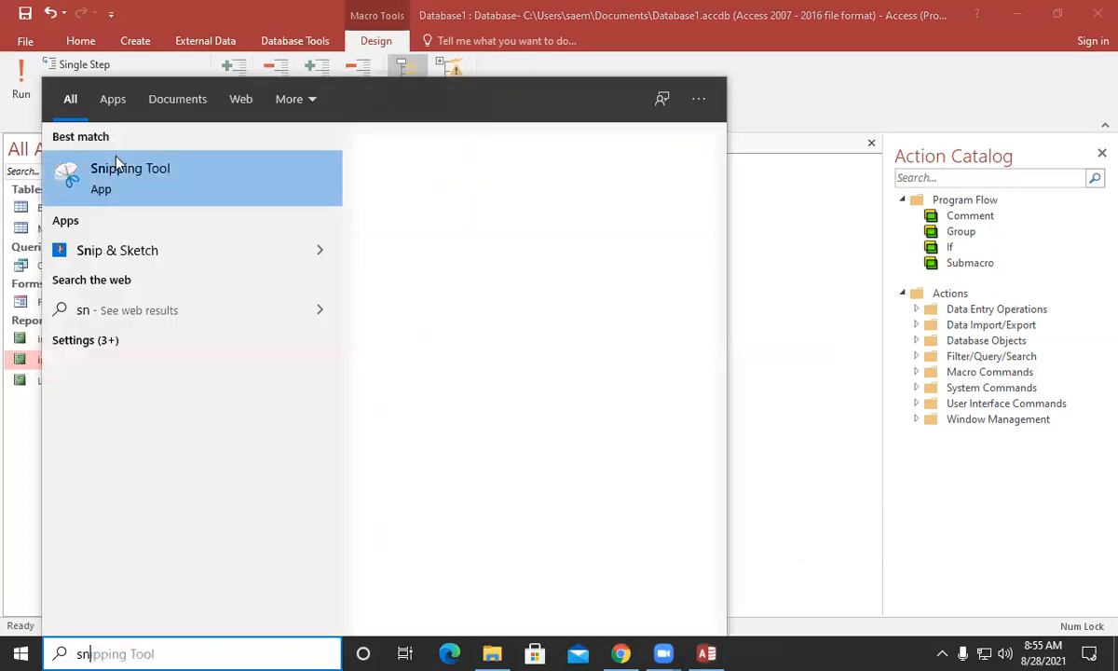
left_click(219, 191)
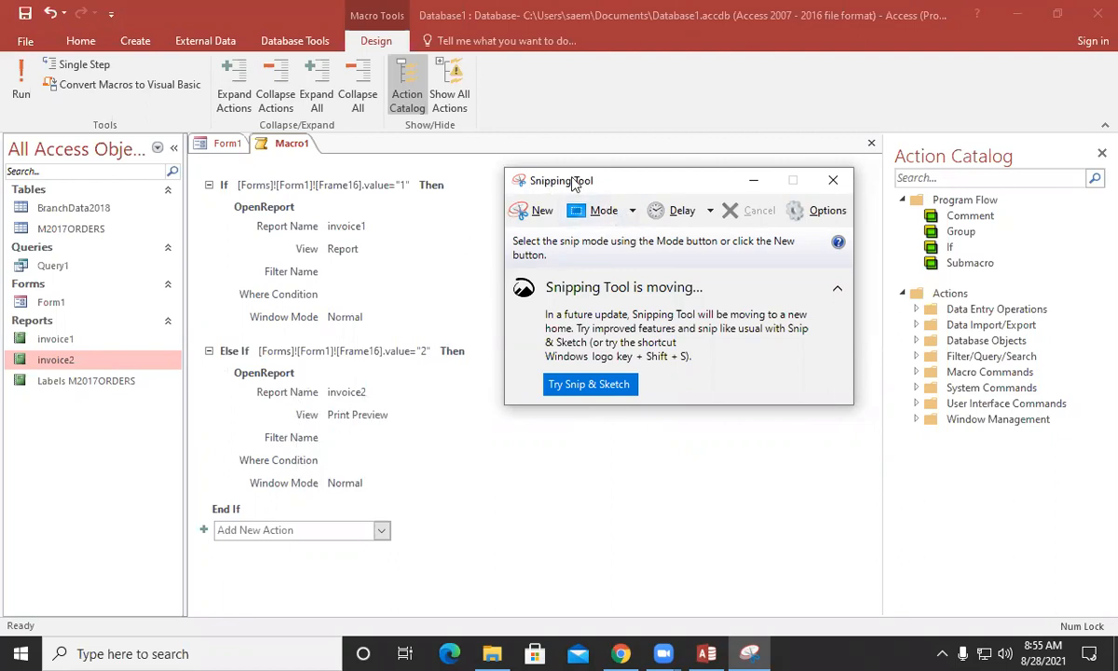
left_click_drag(571, 177, 759, 222)
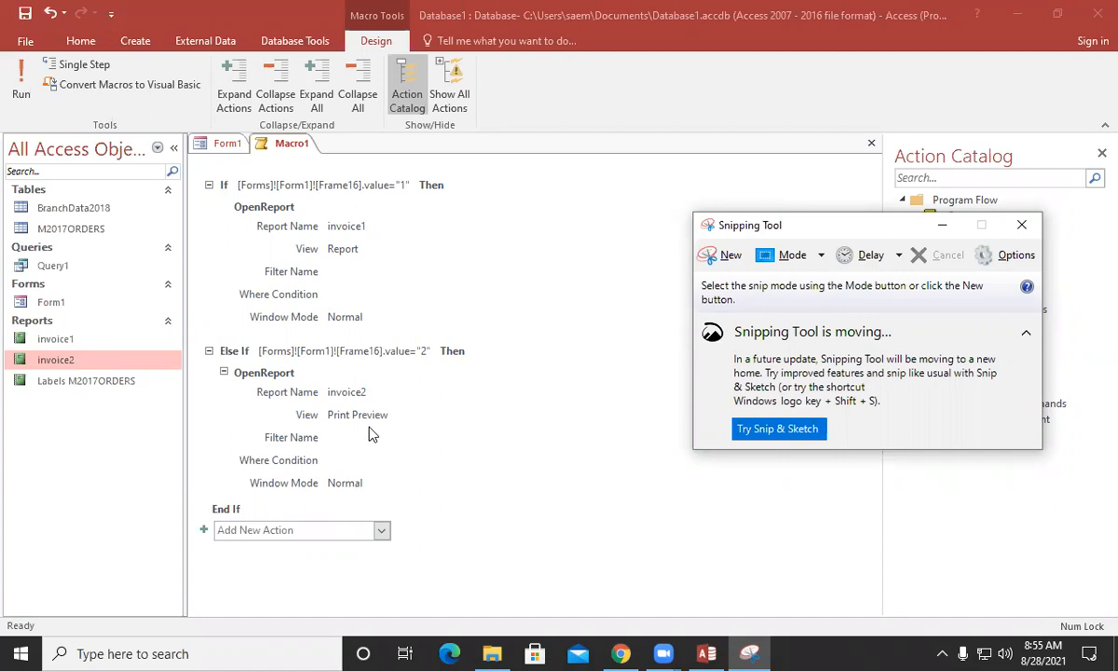
left_click(942, 224)
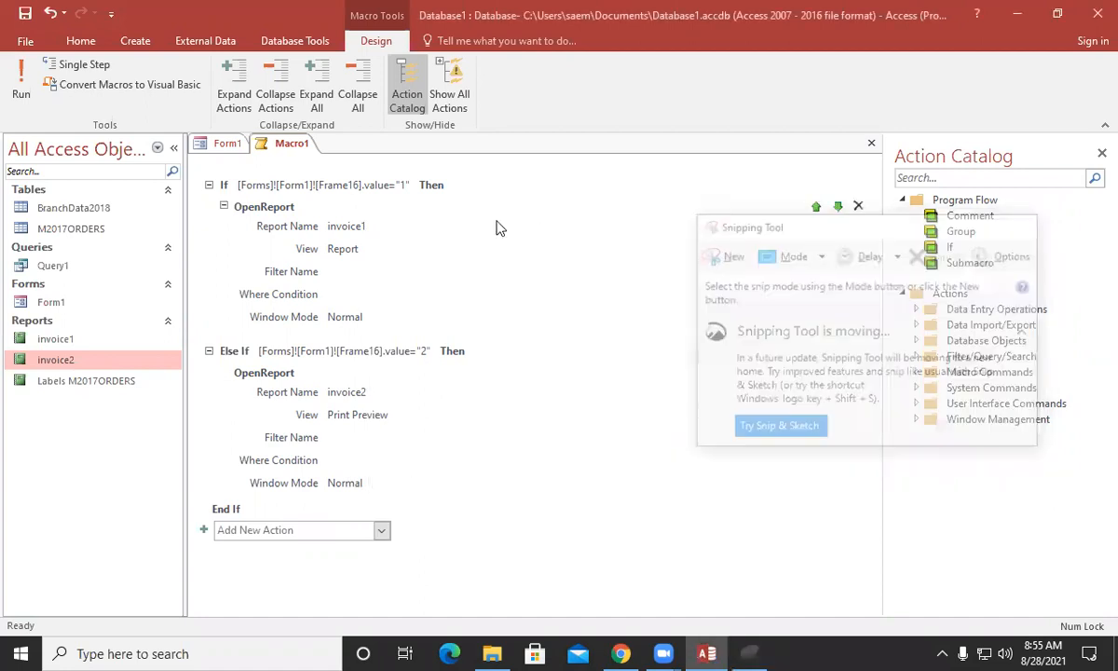
Set the view of the invoice1 OpenReport action to Print Preview
left_click(412, 251)
left_click(852, 248)
left_click(736, 301)
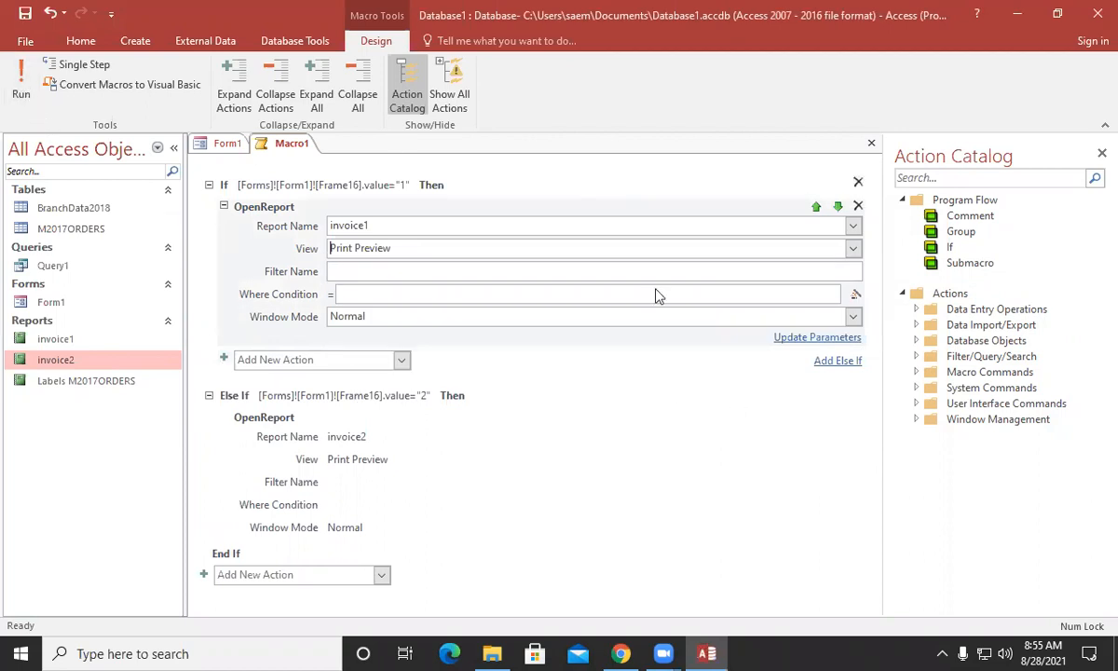
left_click(708, 482)
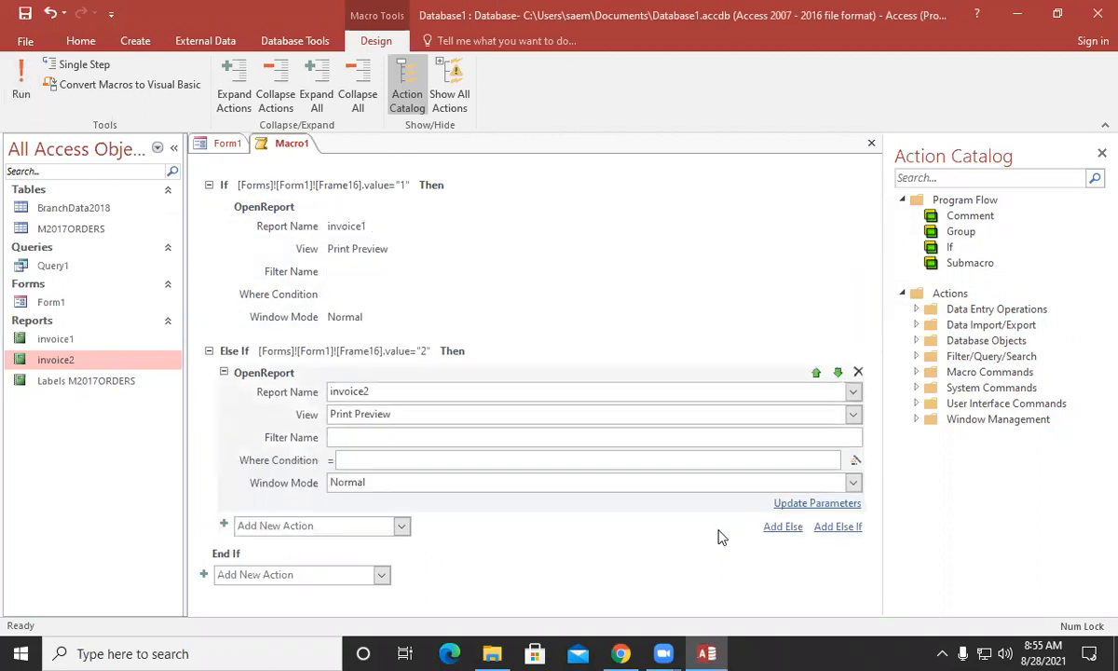
left_click(719, 536)
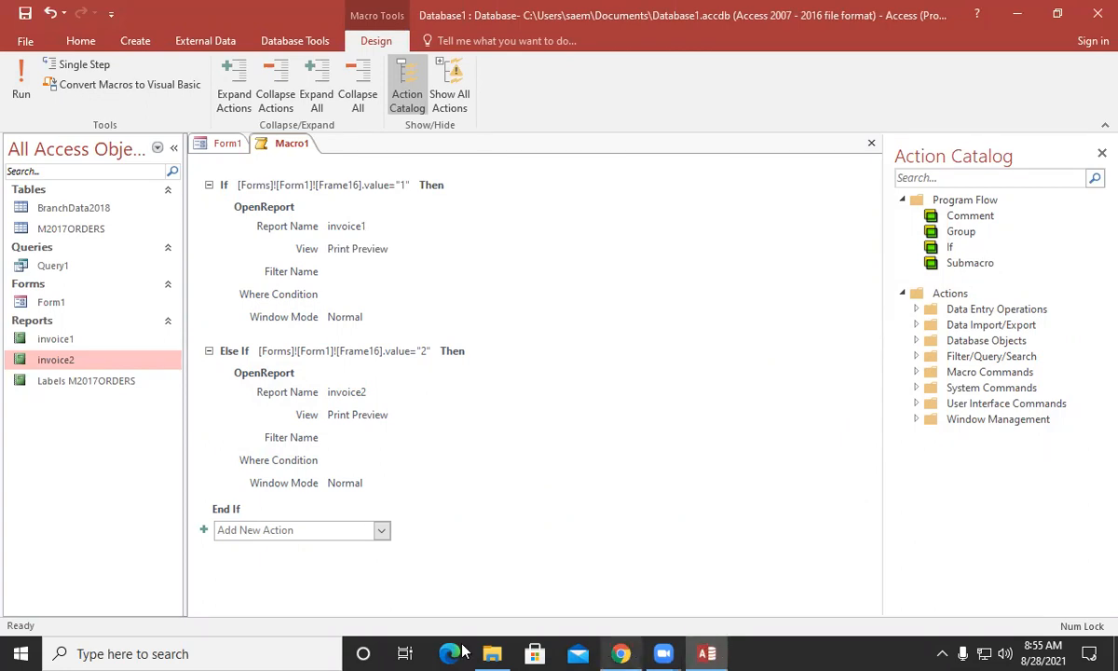
Switch to Snipping Tool, capture the complete If/Else If macro as a rectangular snip, and copy the image
left_click(214, 652)
type("sn")
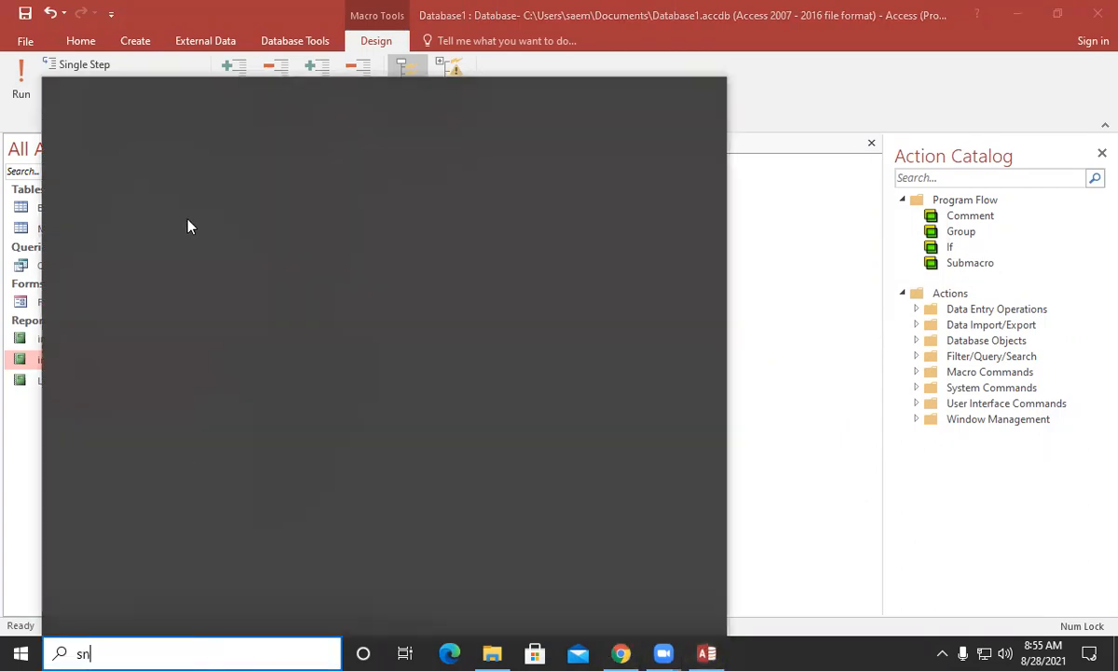
left_click(173, 183)
left_click(725, 251)
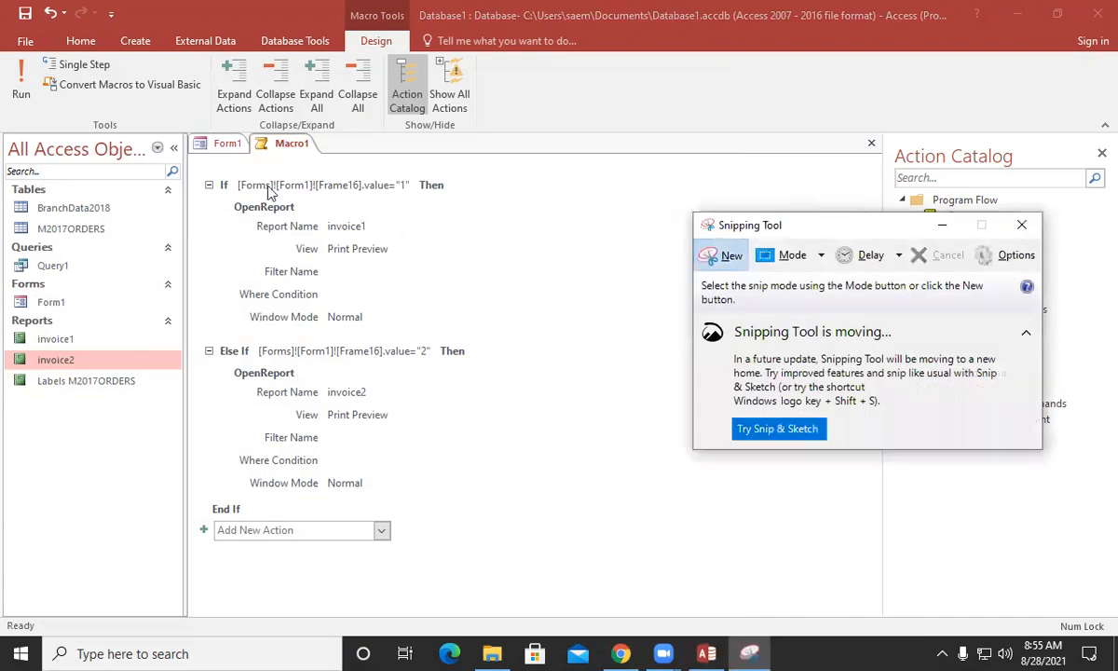
left_click_drag(196, 164, 569, 554)
left_click(156, 36)
left_click(167, 55)
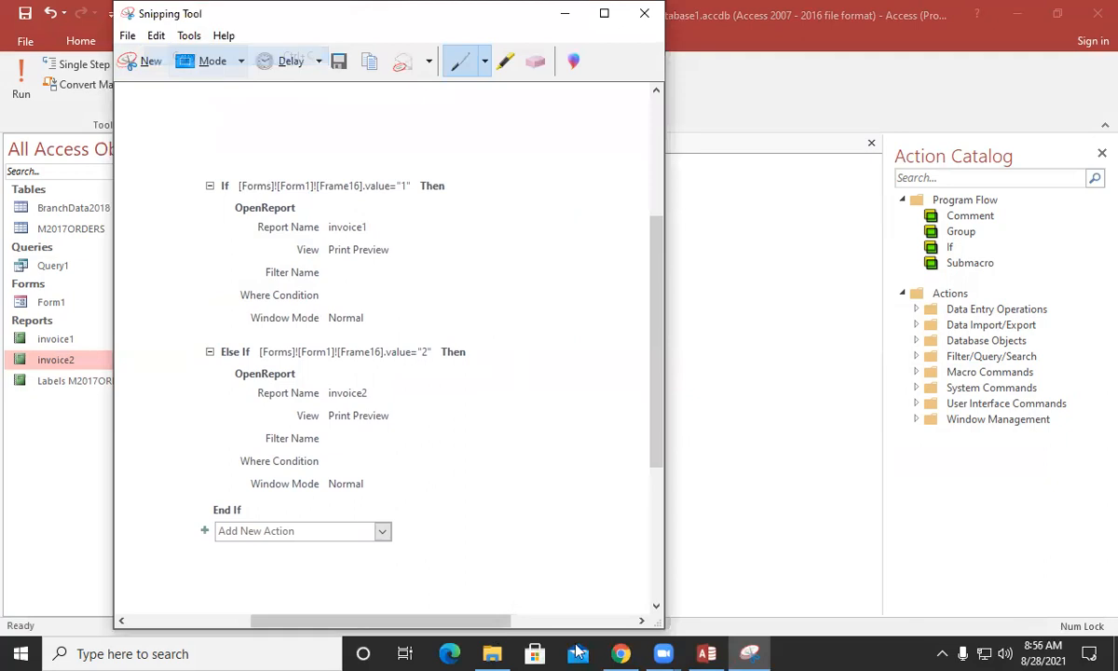
Switch to WhatsApp Web, send the copied macro screenshot to the IT (A2) LGS 1A1 group, and return to Access
left_click(621, 653)
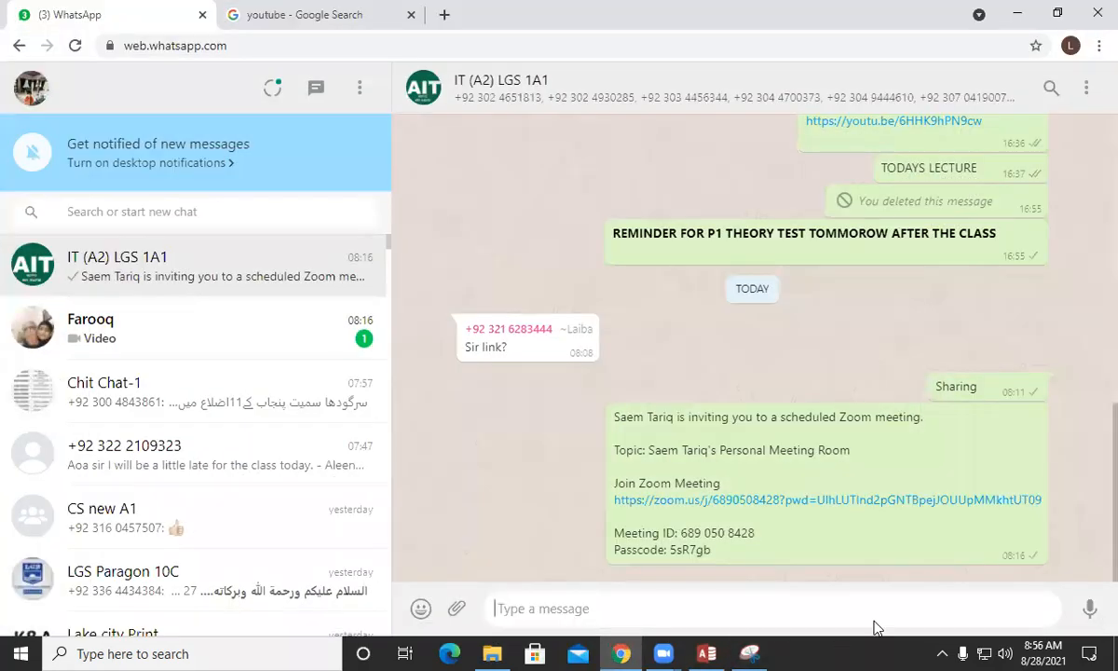
key("ctrl+v")
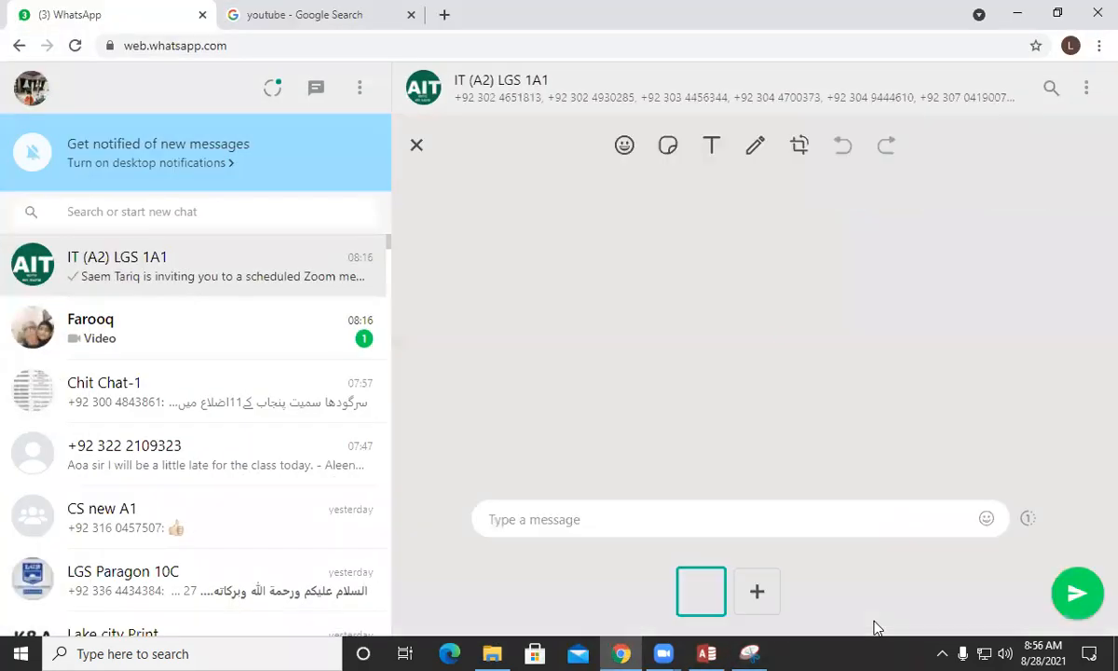
key("Escape")
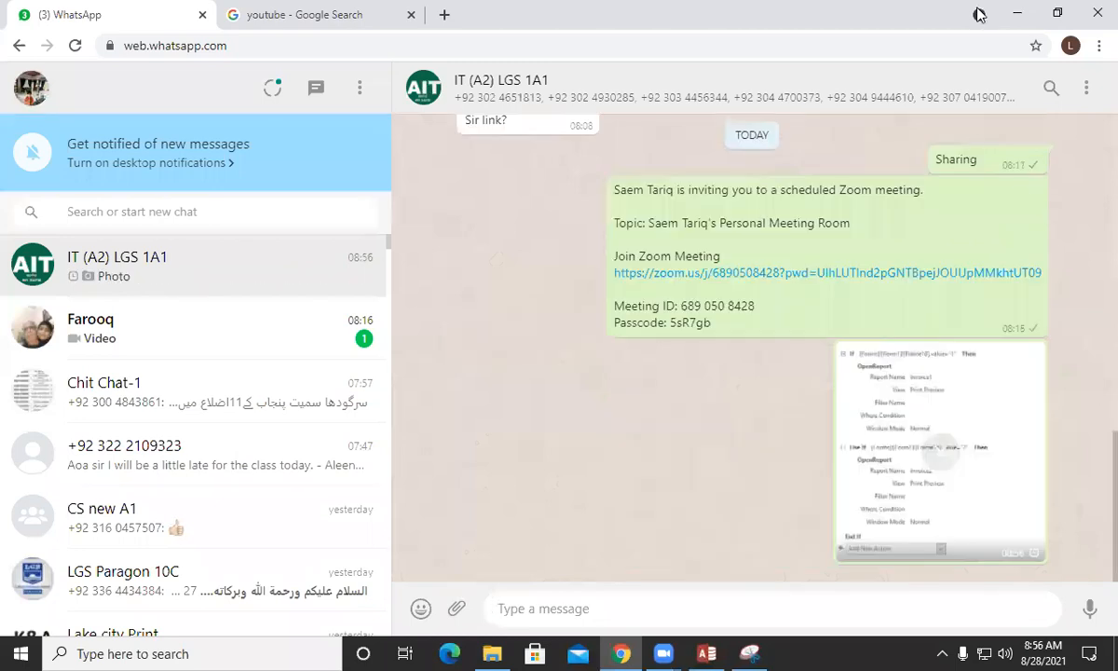
left_click(1016, 13)
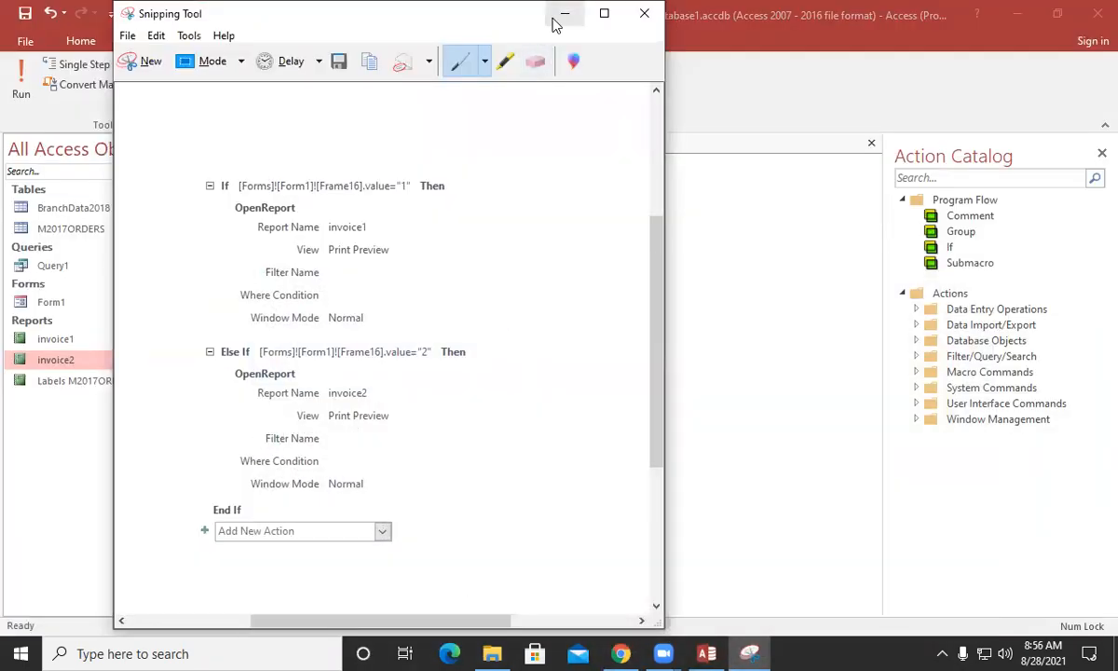
left_click(563, 13)
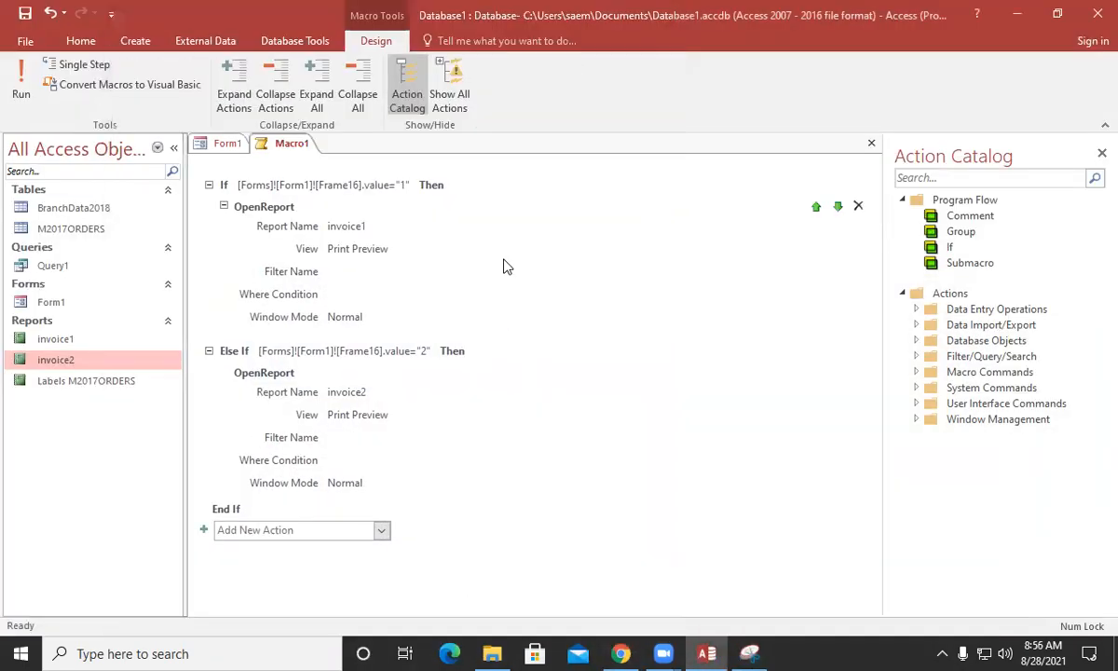
Save the macro as Macro1 and close it
left_click(24, 13)
left_click(564, 261)
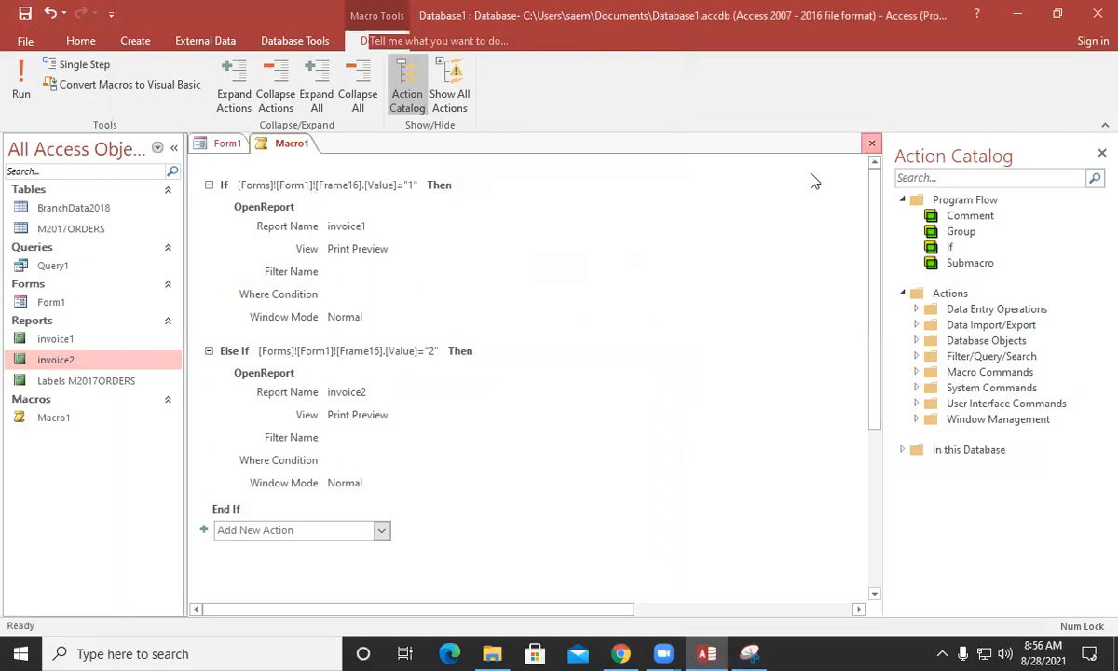
left_click(871, 144)
Add a command button about 1.42" by 0.42" below Form1's option groups and show the wizard's Miscellaneous actions
left_click(370, 41)
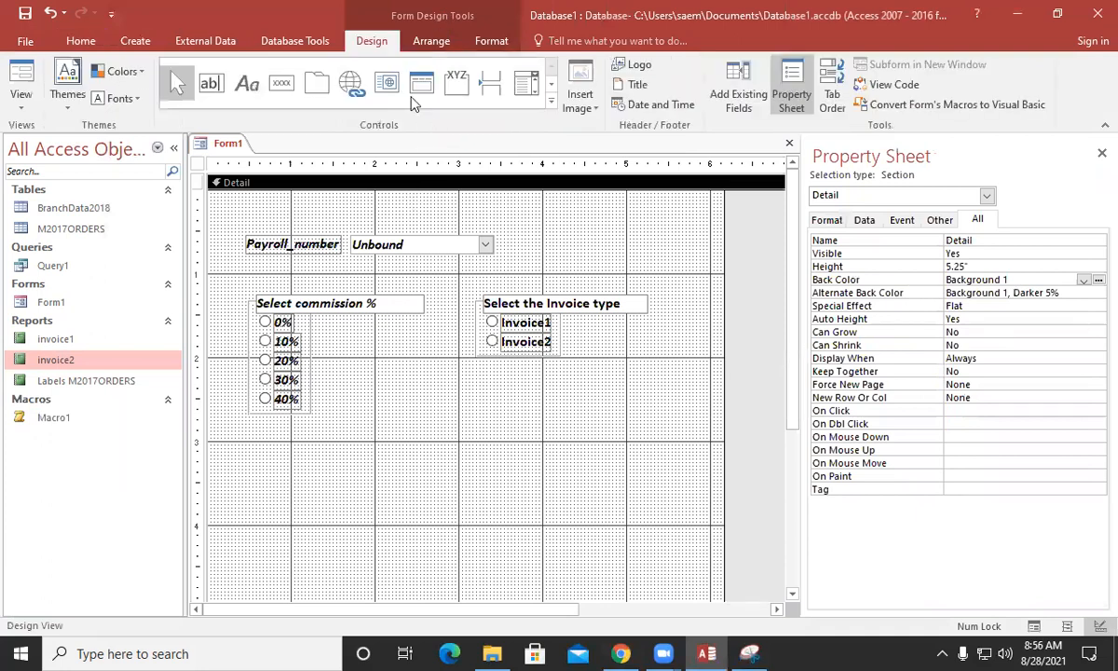
left_click(281, 83)
left_click_drag(361, 425, 477, 457)
left_click(545, 303)
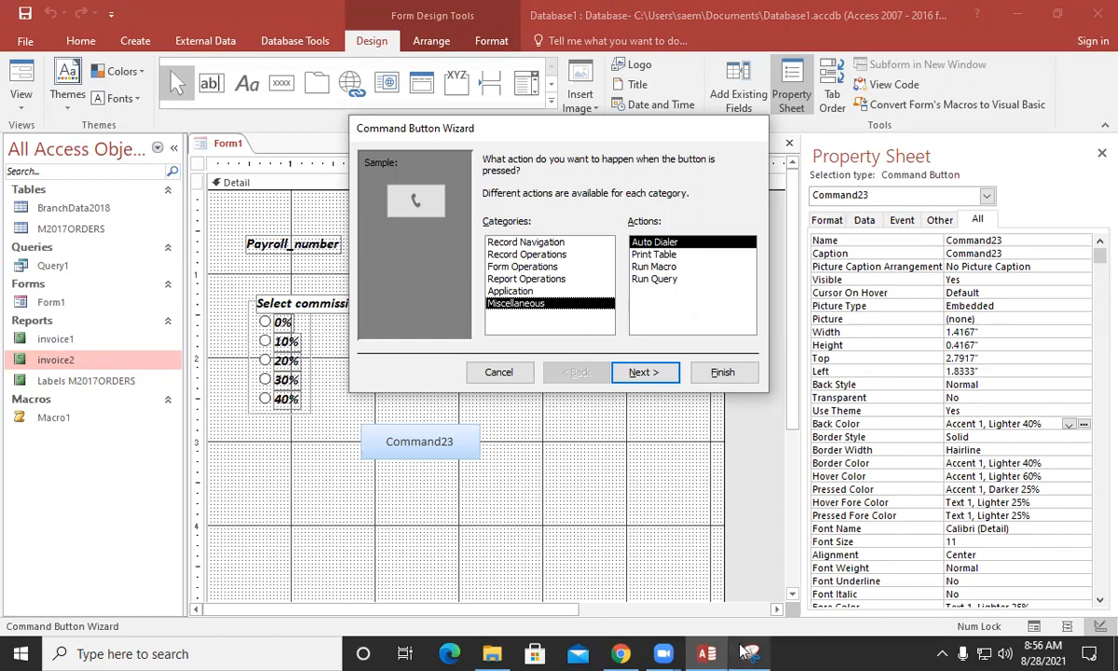
Switch to Snipping Tool, capture the Command Button Wizard window as a new snip, and copy the image
left_click(750, 652)
left_click(141, 67)
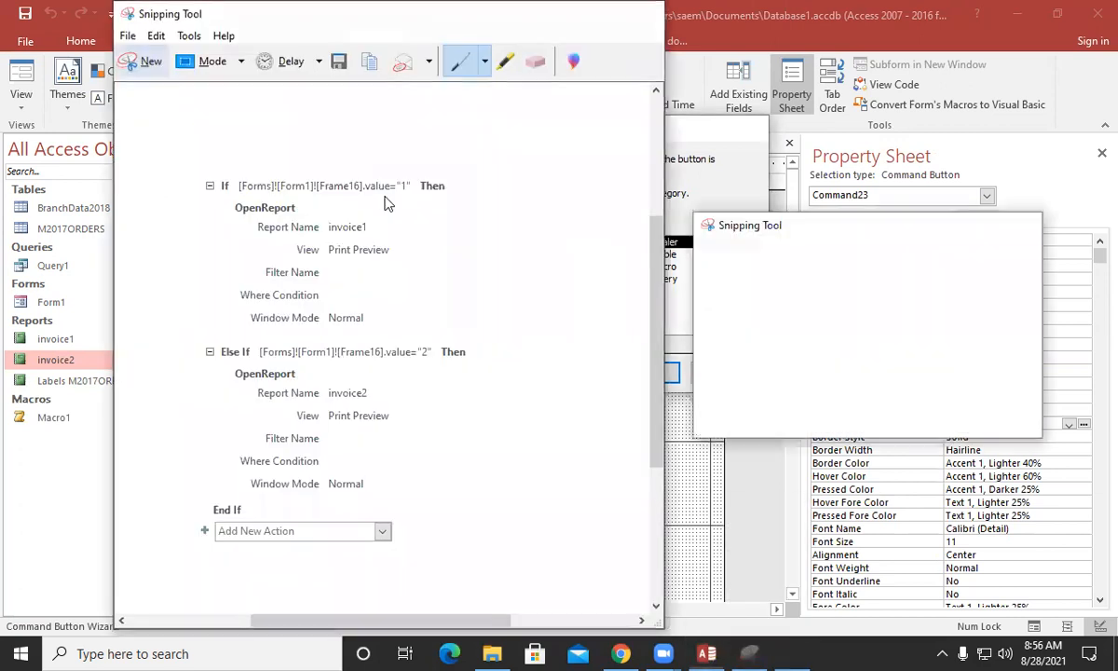
left_click_drag(346, 115, 765, 401)
left_click(308, 36)
left_click(312, 55)
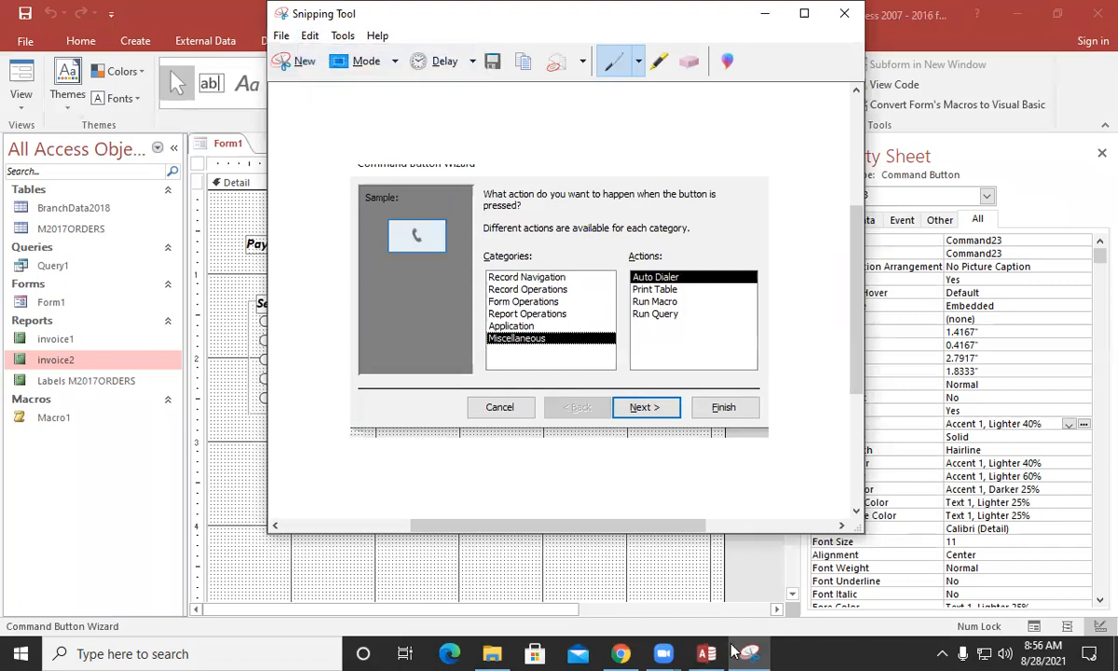
Switch to WhatsApp Web, send the copied wizard screenshot to the IT (A2) LGS 1A1 group, and return to Access
left_click(621, 652)
key("ctrl+v")
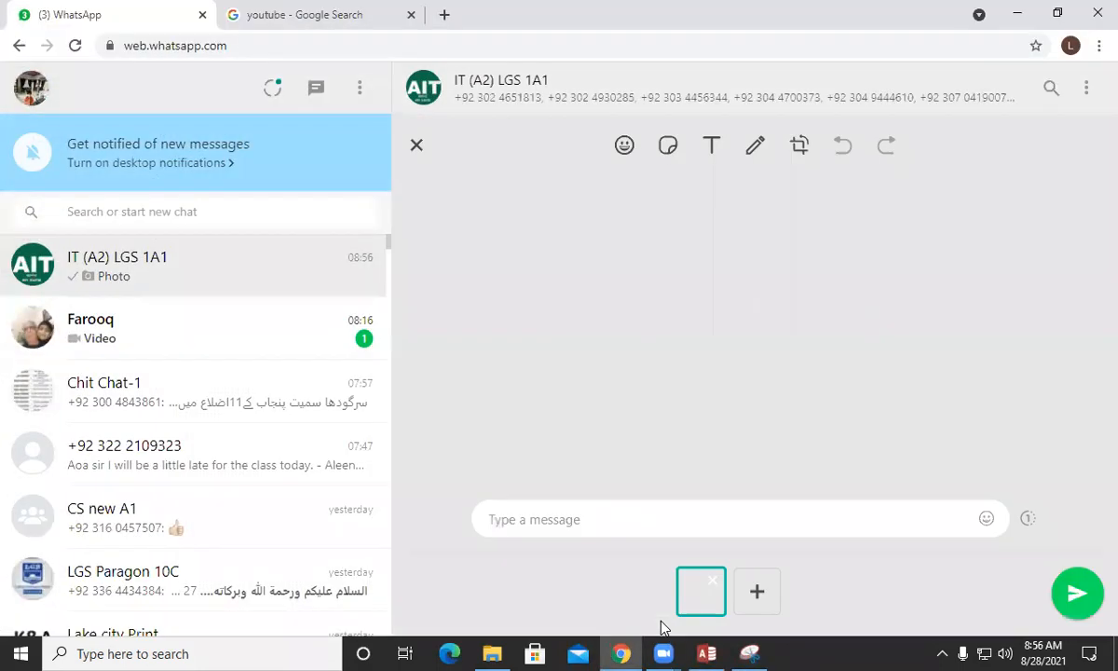
key("Return")
left_click(1017, 13)
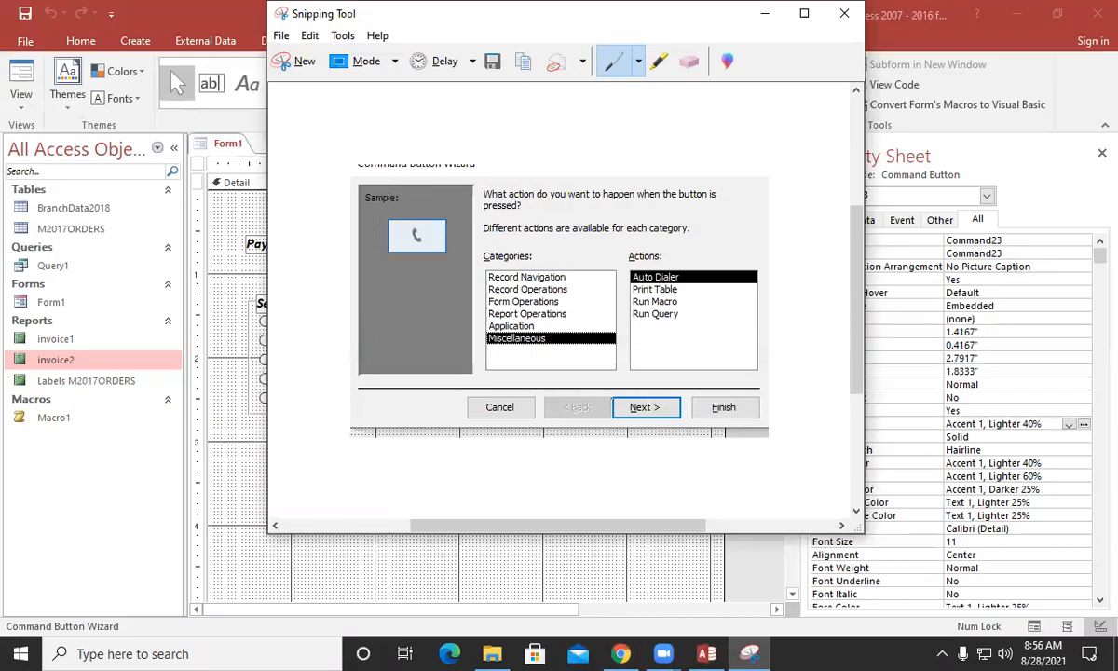
left_click(765, 14)
Choose Run Macro as the command button's action and Macro1 as the macro it runs
left_click(652, 373)
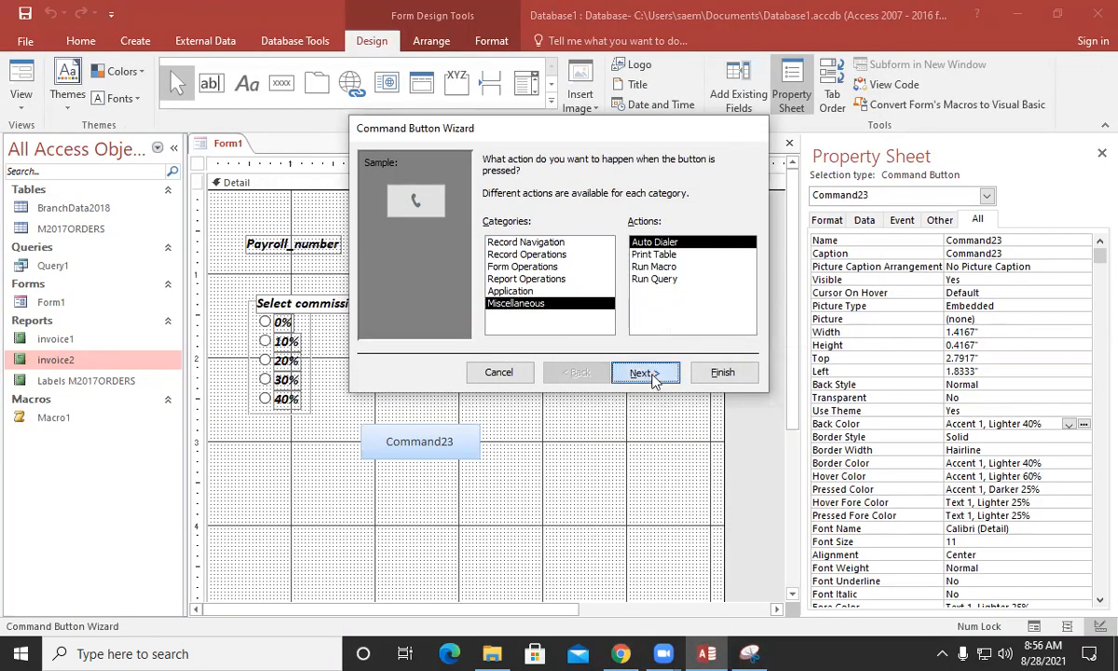
left_click(578, 371)
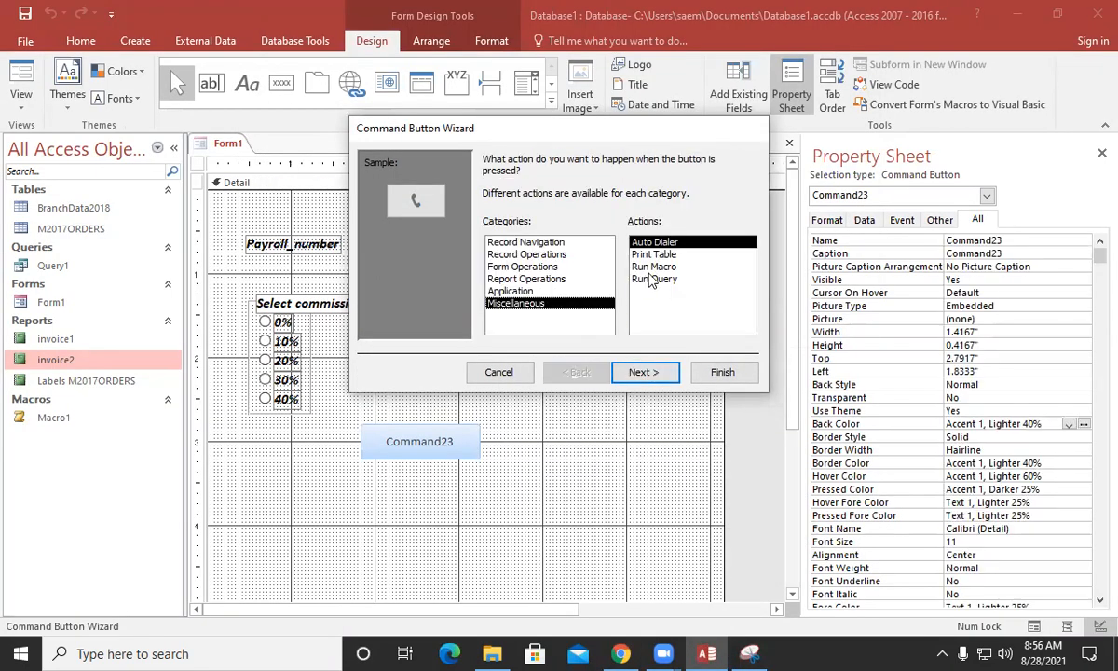
left_click(615, 267)
left_click(619, 371)
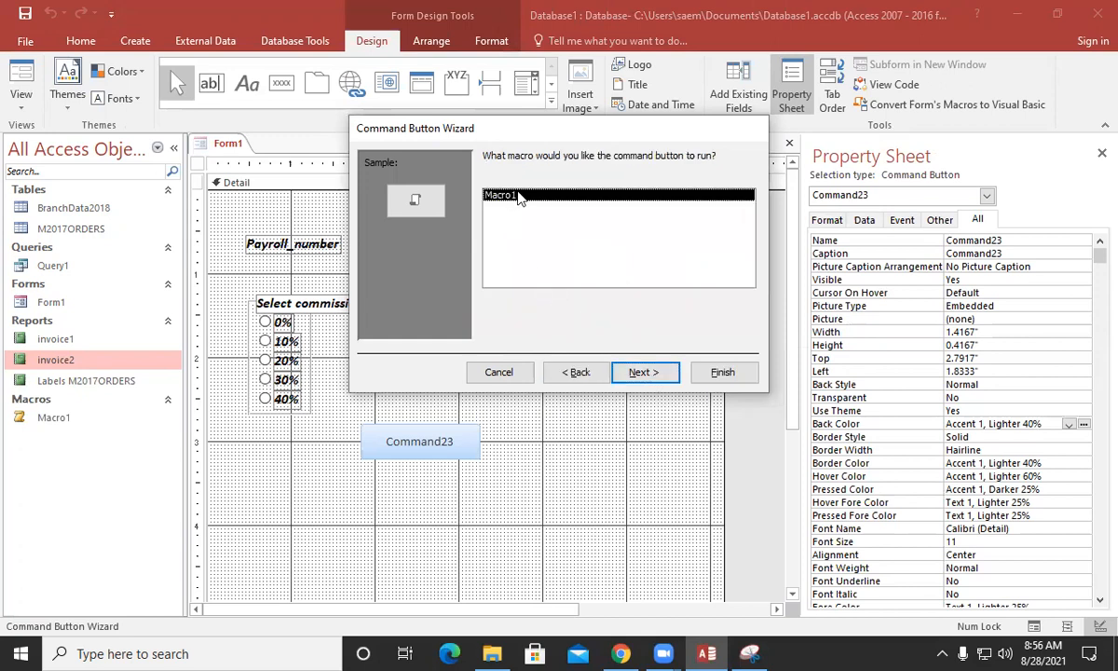
left_click(643, 372)
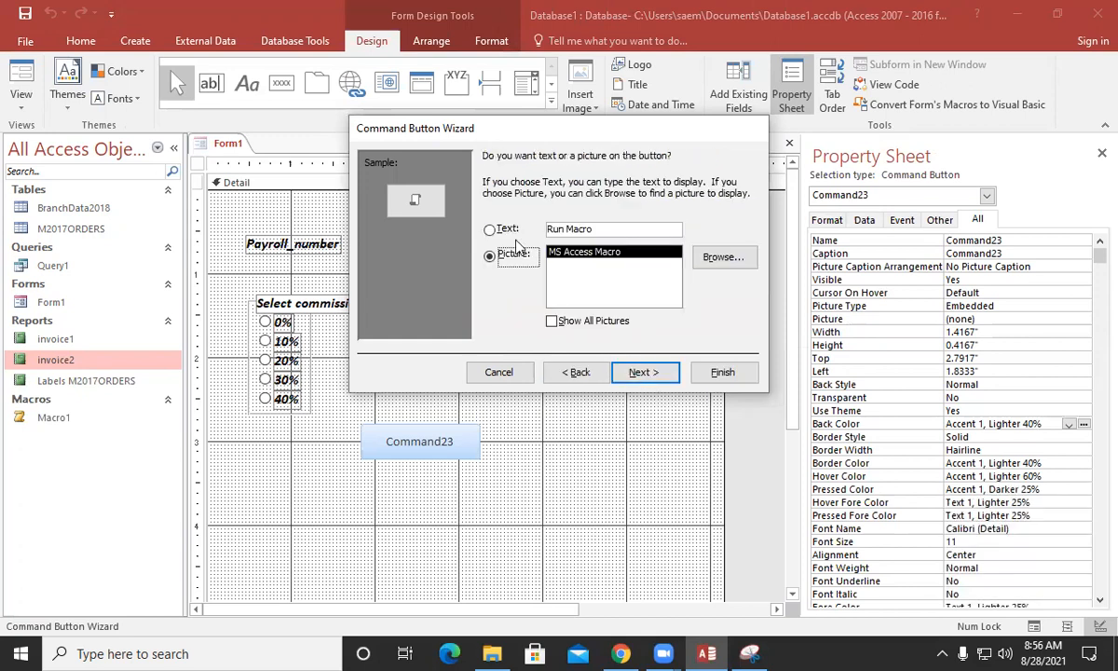
Display the text Print on the command button instead of a picture and finish the wizard
left_click(501, 231)
key("Tab")
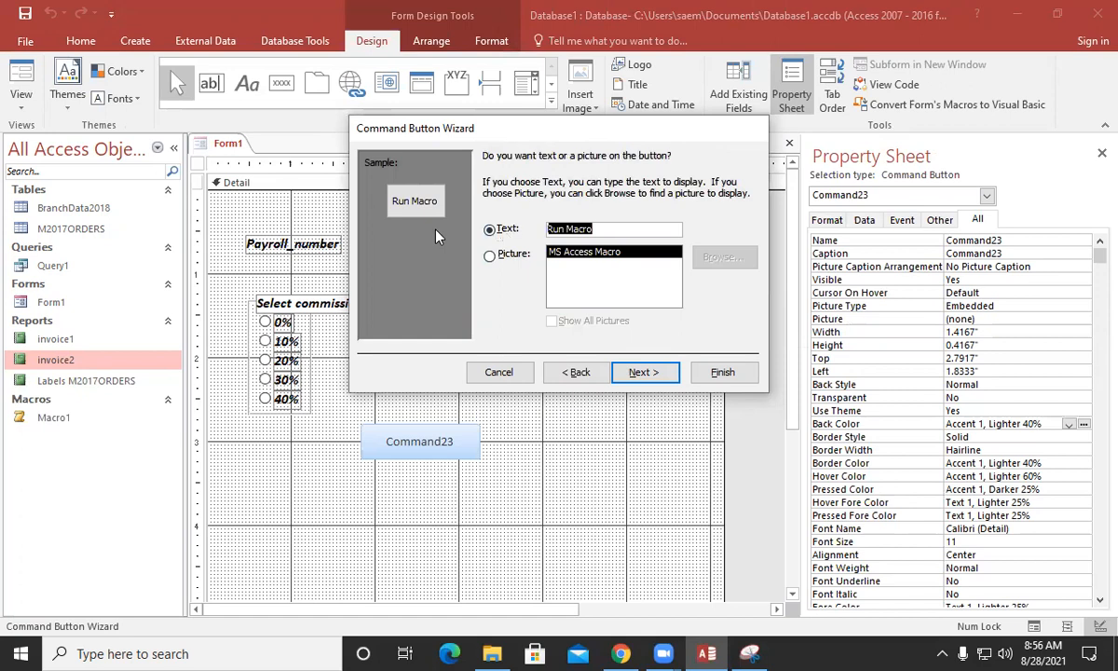
type("P")
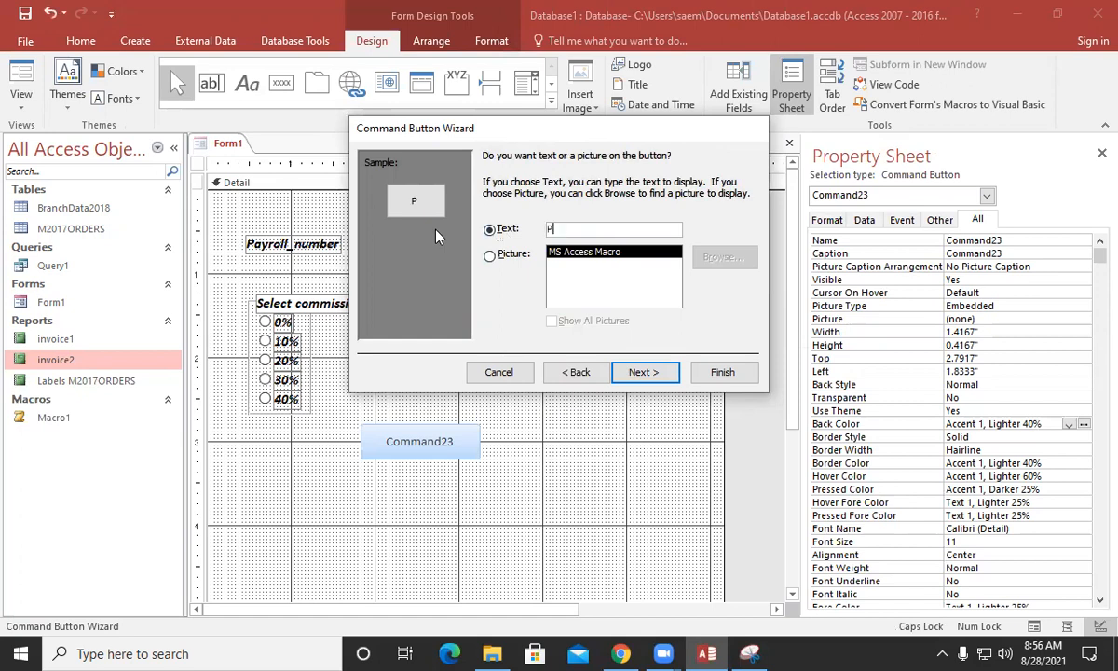
type("rint")
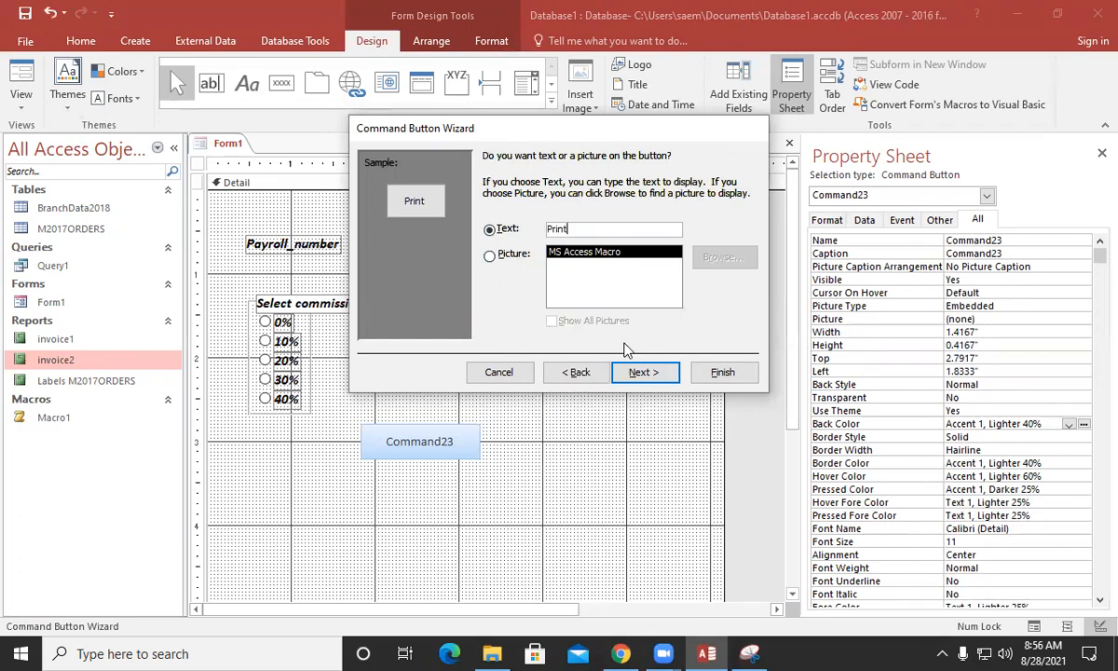
left_click(633, 372)
left_click(718, 371)
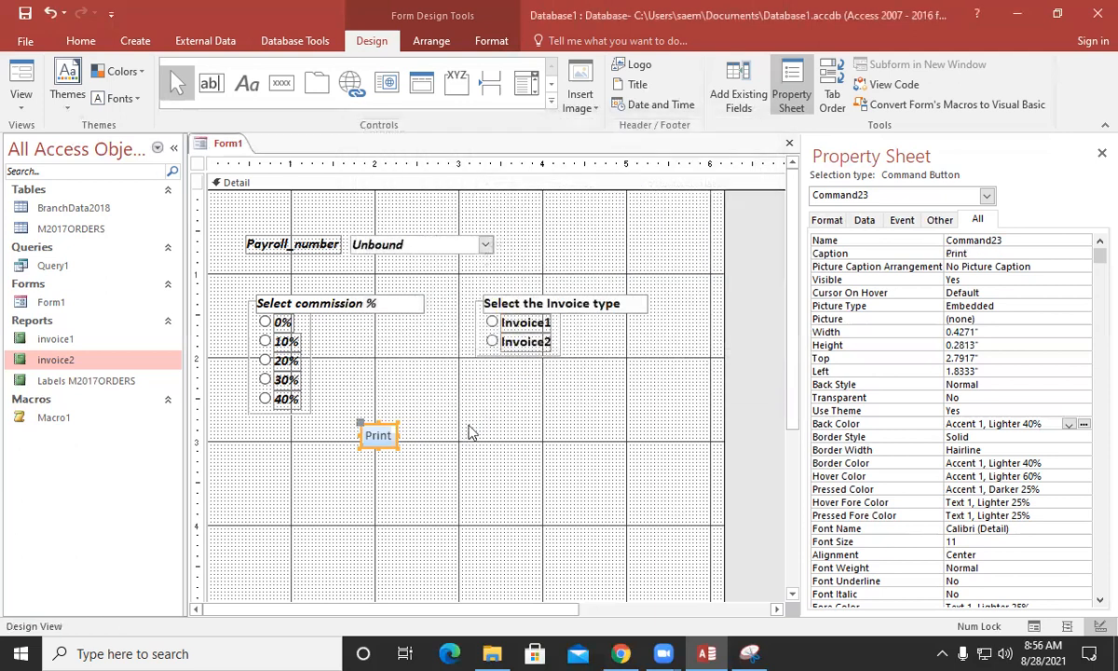
Move the Print button to about 2.67" from the left and 2.75" from the top, and show Form1 in Form View
left_click(363, 419)
left_click_drag(351, 399, 459, 440)
left_click(359, 406)
left_click(18, 104)
left_click(37, 125)
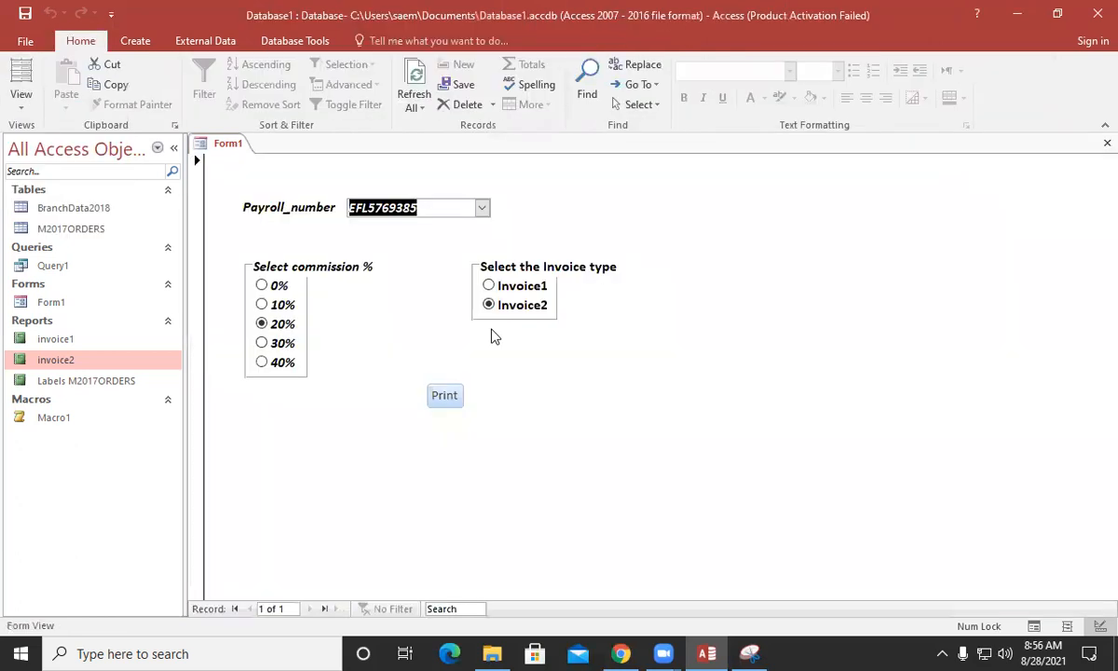
Select a different payroll number, 10% commission and Invoice1 on the form, and preview the report with the Print button
left_click(482, 208)
scroll(437, 419, "down", 2)
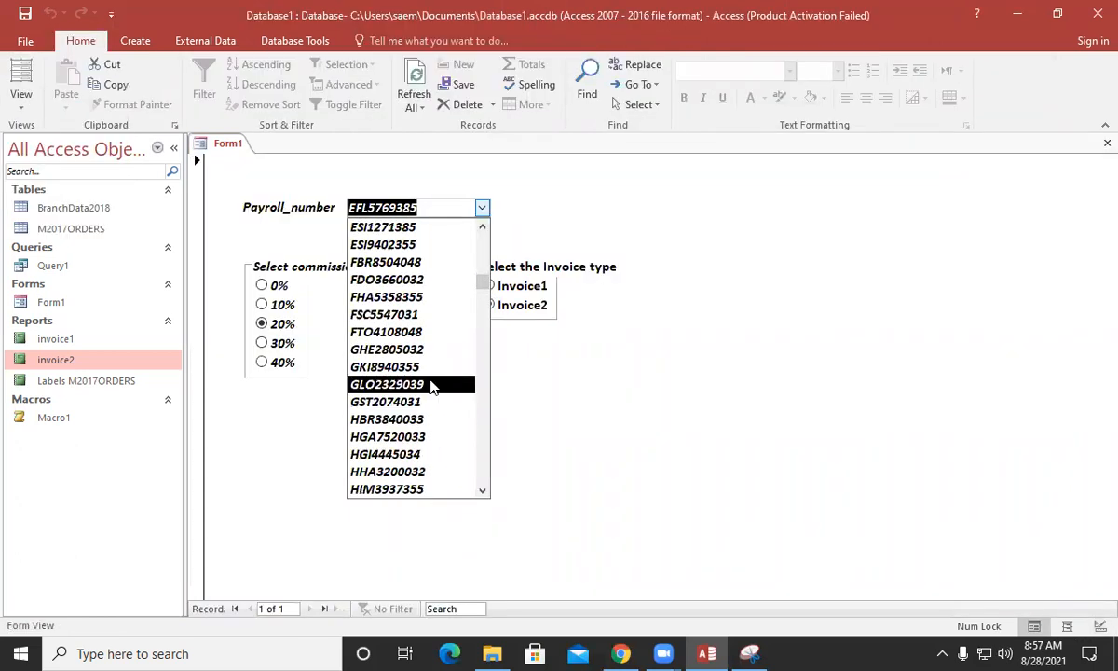
left_click(435, 381)
left_click(261, 304)
left_click(488, 285)
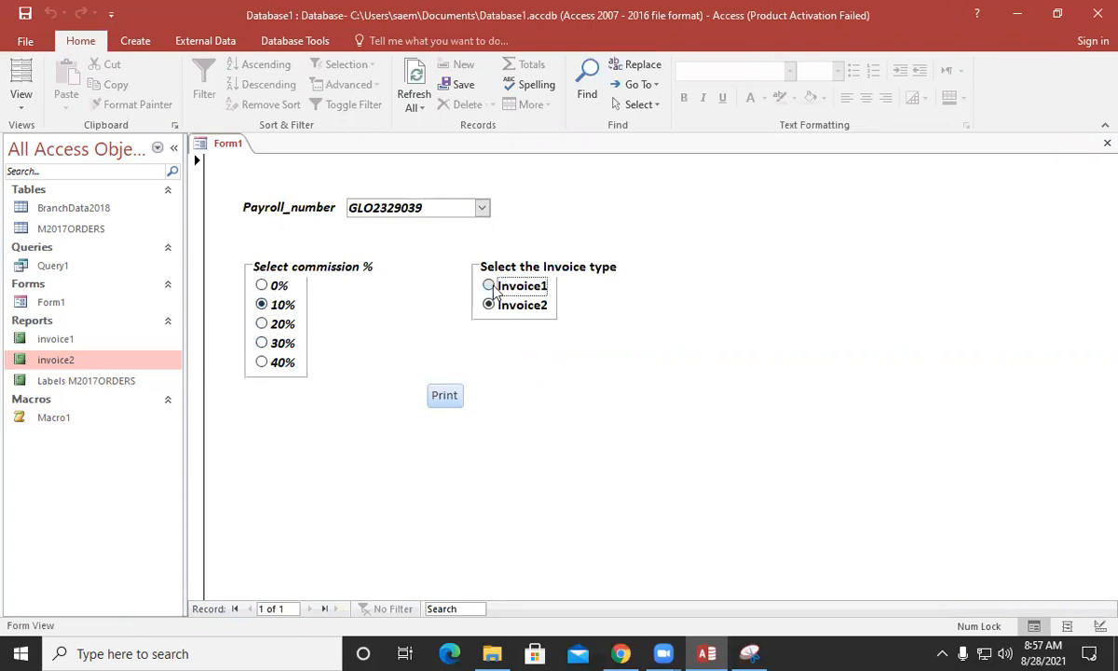
left_click(447, 396)
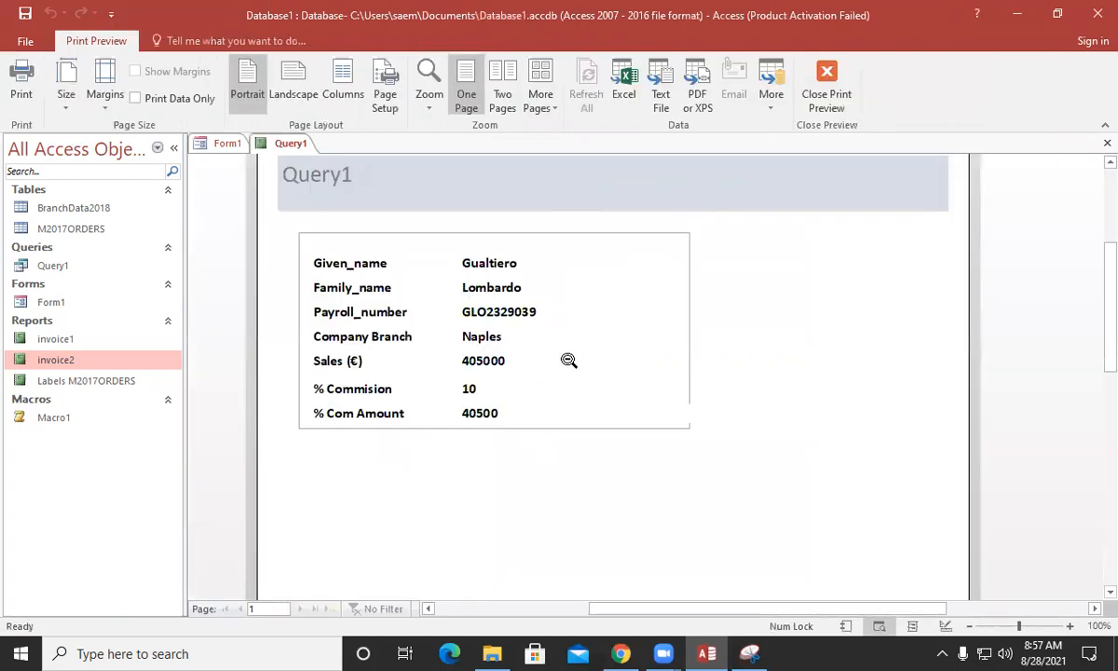
Close the preview, select Invoice2 as the invoice type, and preview that report from the form
left_click(1106, 143)
left_click(488, 304)
left_click(444, 395)
left_click(653, 188)
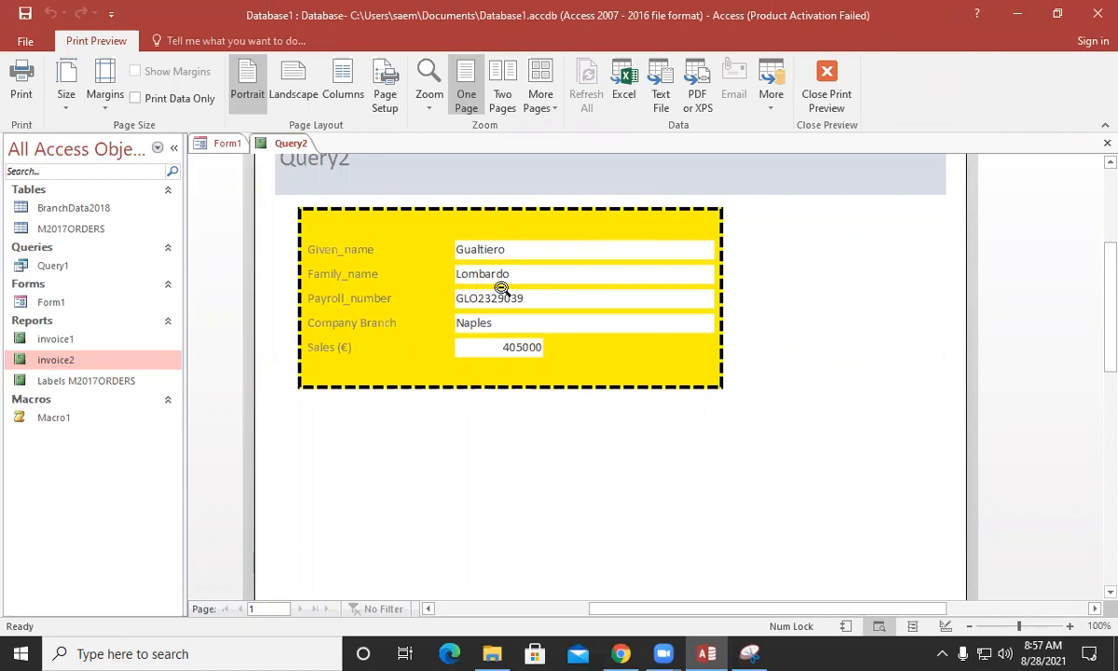
Close the Invoice2 preview, select Invoice1 again, preview its report with the Print button, and close it
left_click(1106, 143)
left_click(488, 285)
left_click(446, 395)
left_click(559, 268)
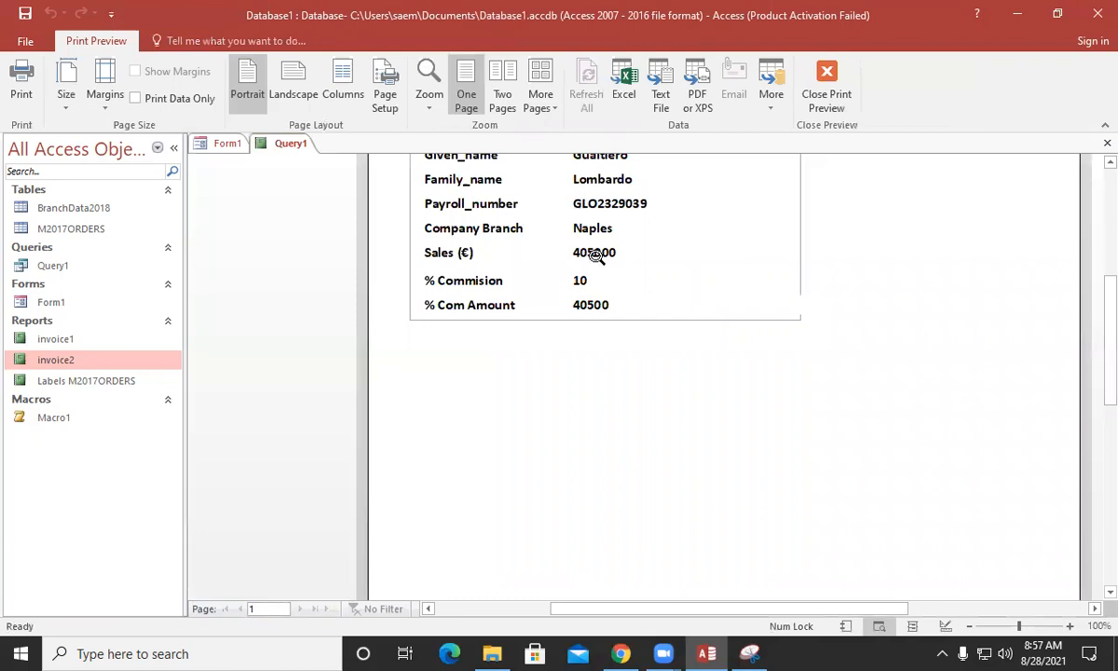
left_click(1107, 143)
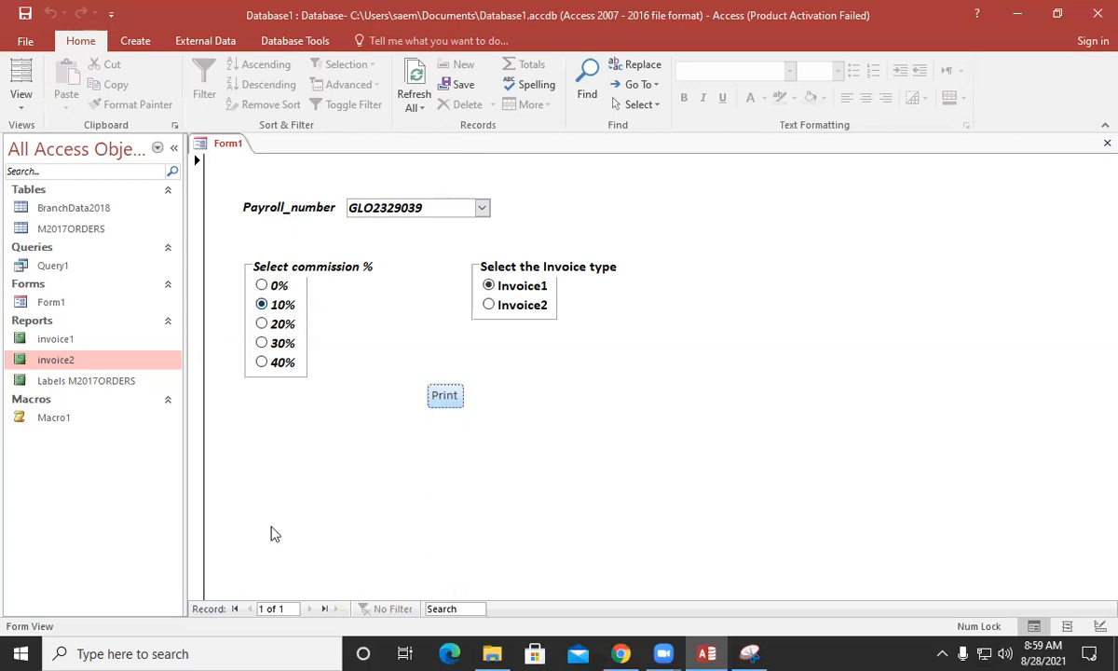
Open Query1 in Design View to check the Payroll_number criteria, and run the query
right_click(80, 266)
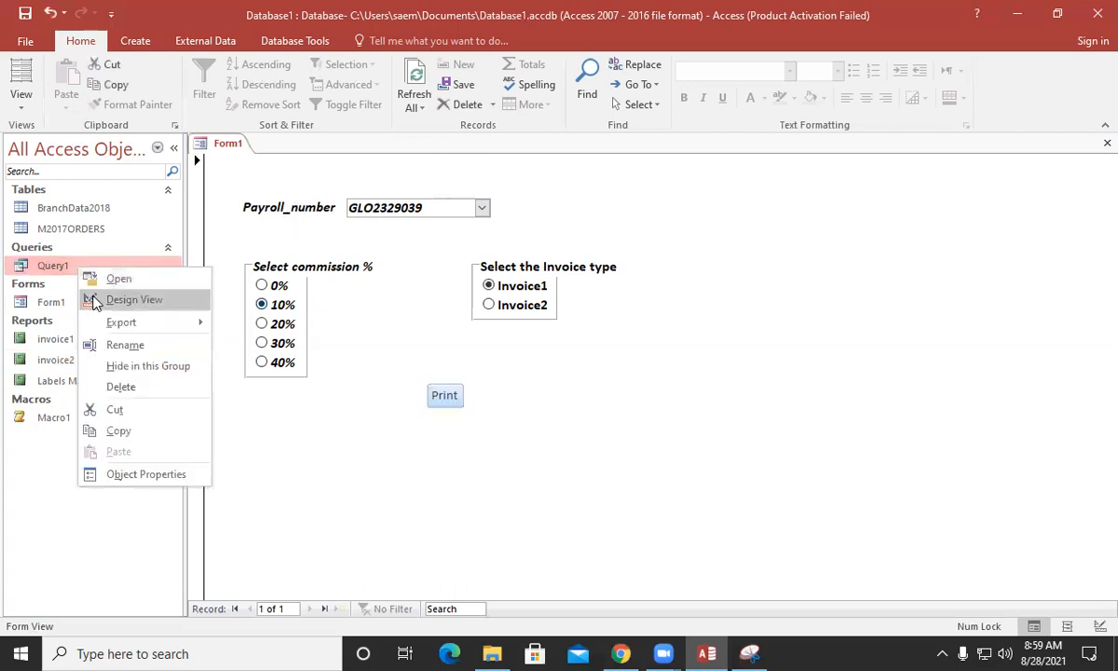
left_click(125, 297)
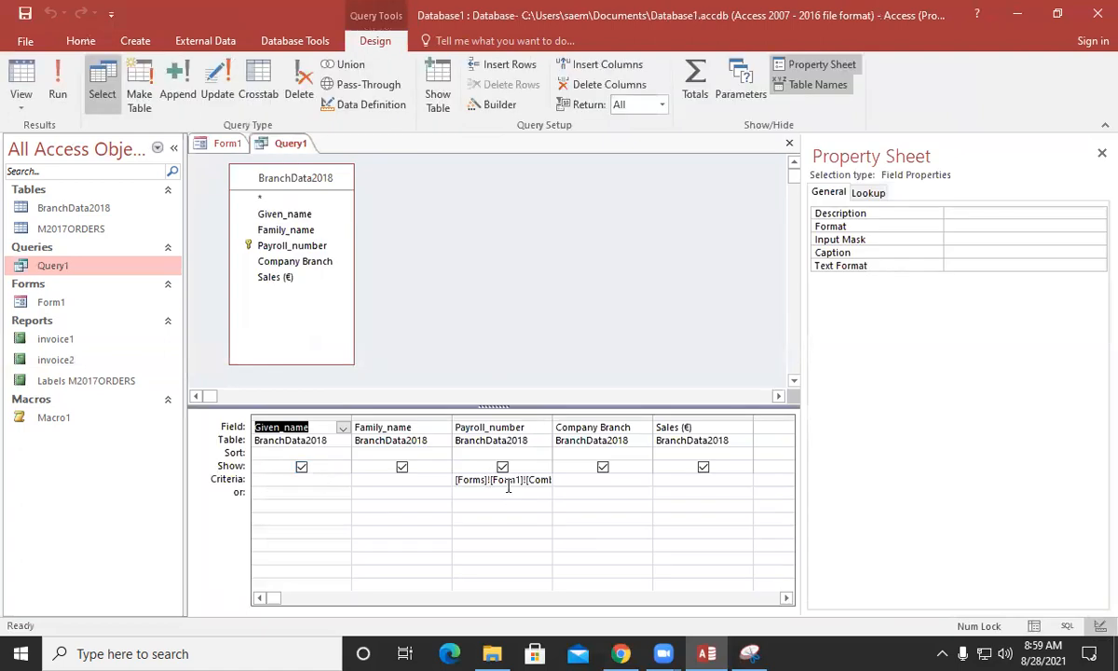
left_click(58, 88)
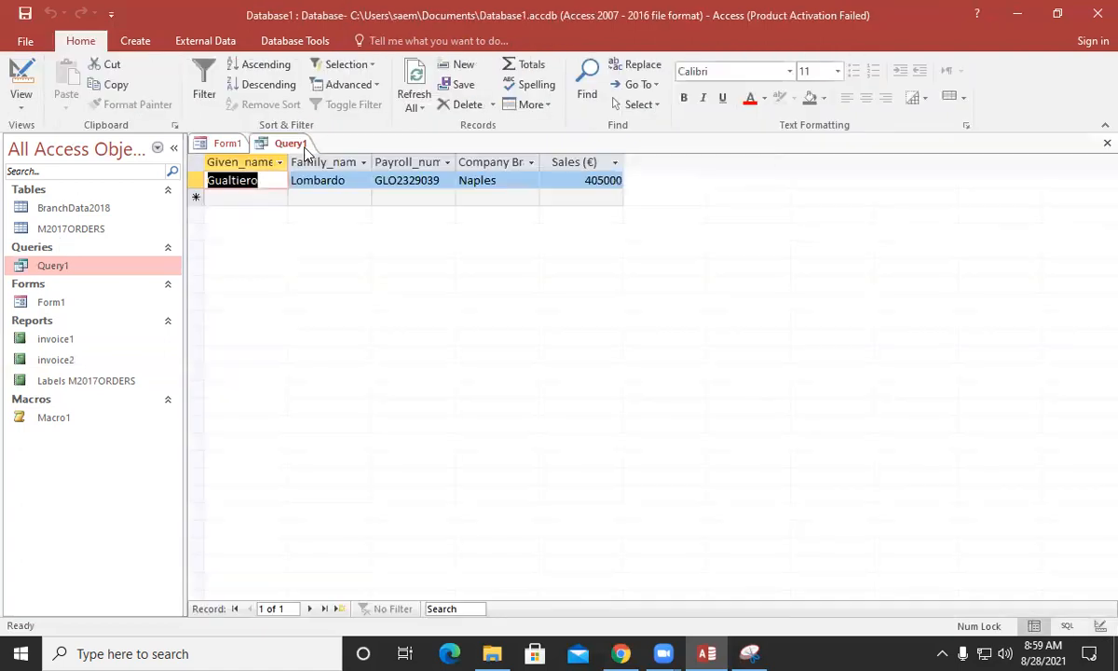
Open the invoice1 report and examine its employee details and commission fields
left_click(80, 343)
double_click(81, 342)
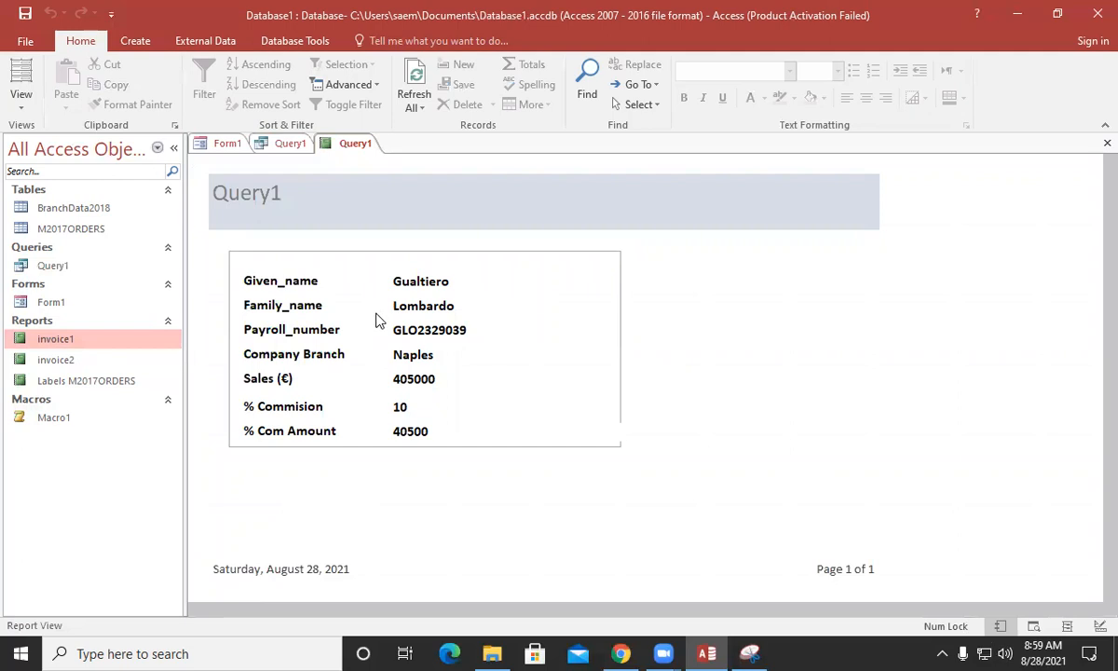
left_click(424, 404)
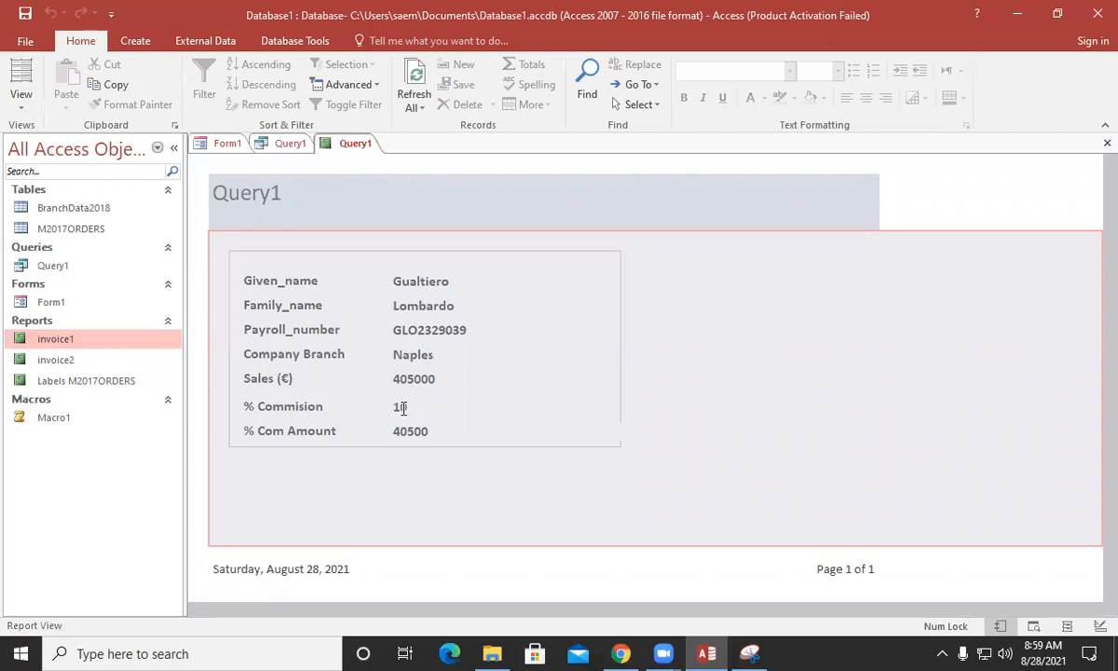
left_click(399, 407)
Open Form1 in Design View and select the whole Select commission % option group to review it
left_click(93, 301)
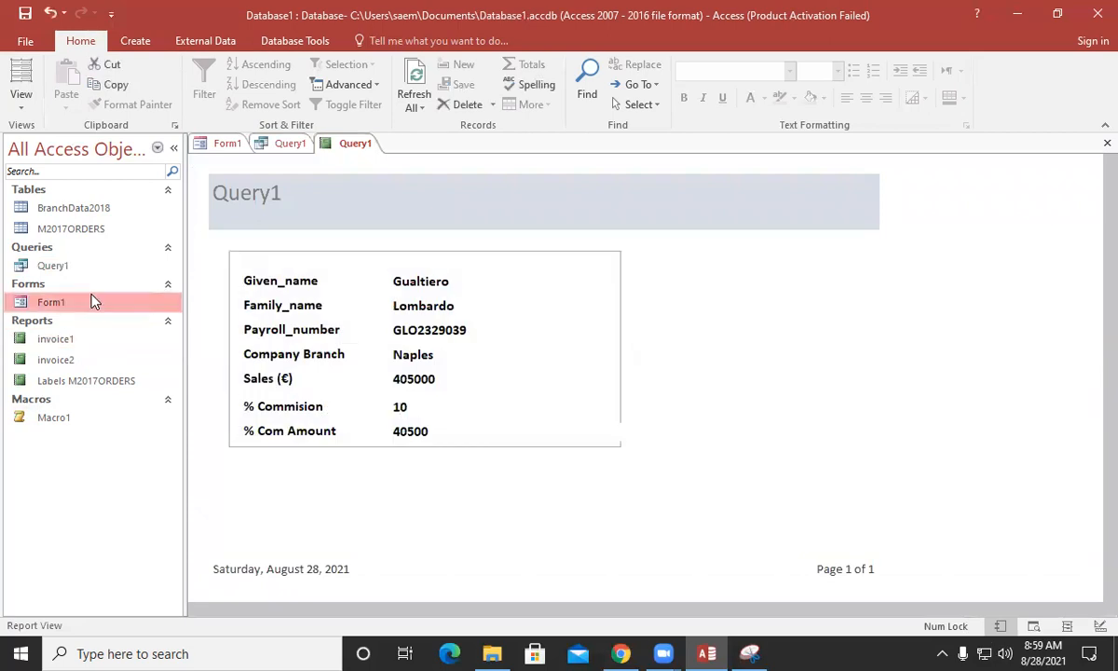
right_click(94, 301)
left_click(130, 347)
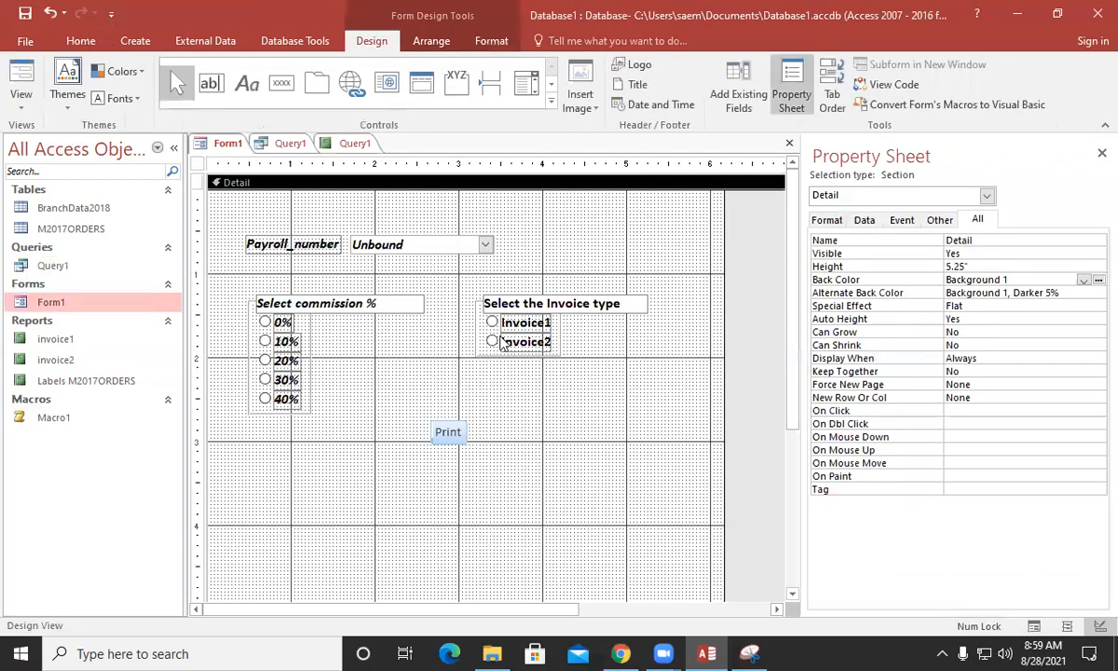
left_click(344, 407)
left_click_drag(249, 273, 437, 397)
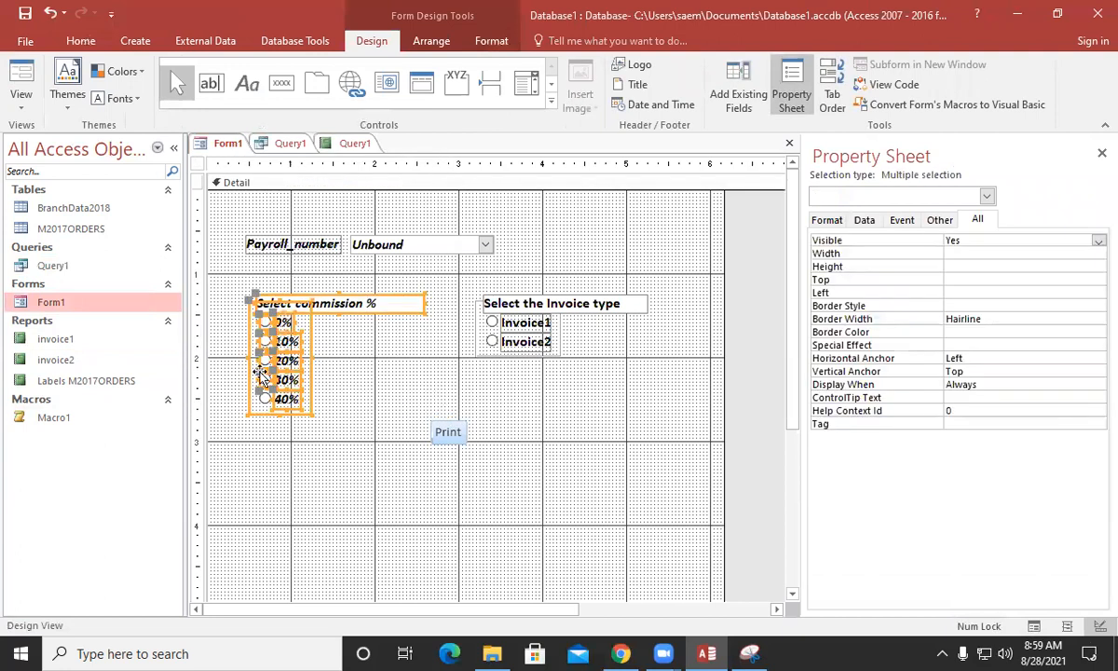
Open the invoice1 report in Design View and inspect the expressions in the % Commision and % Com Amount text boxes
right_click(96, 341)
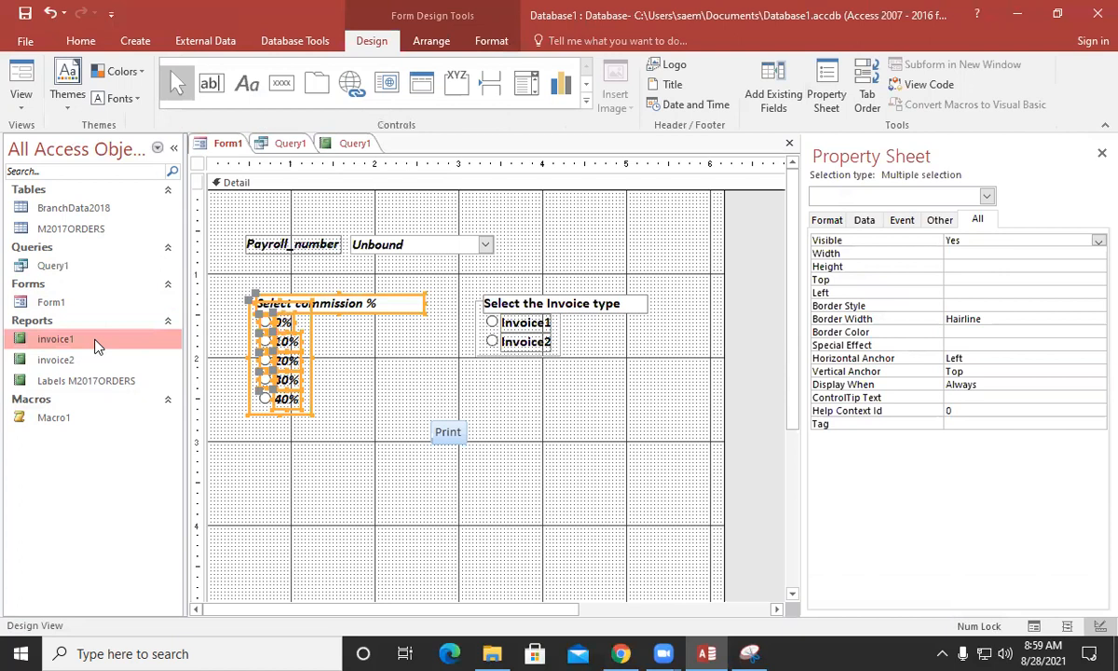
left_click(152, 394)
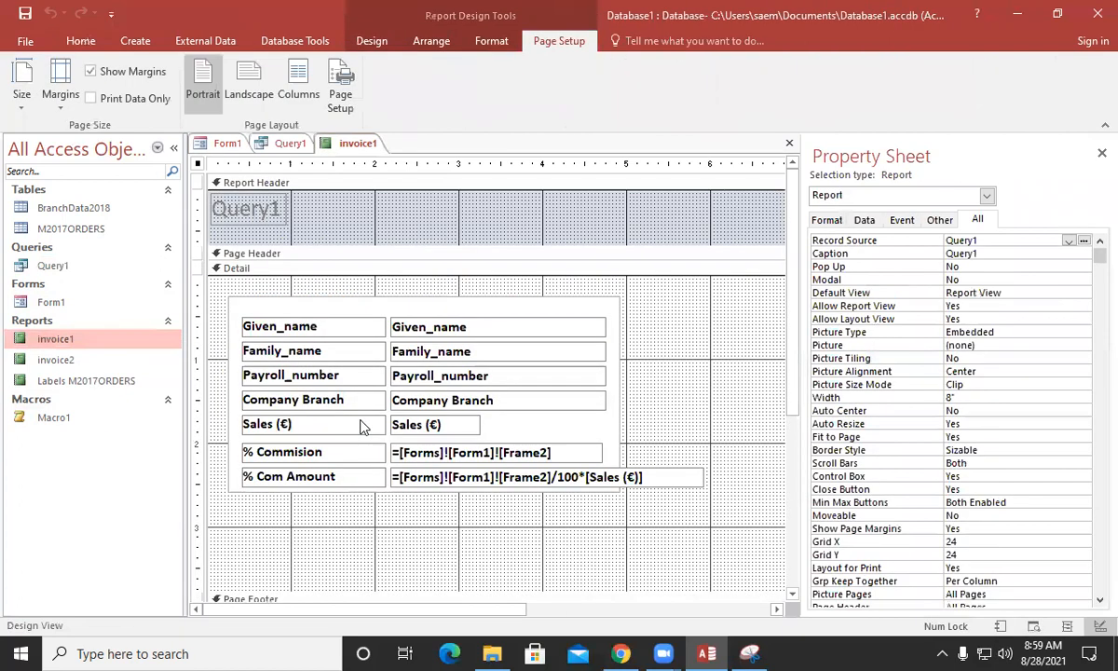
left_click(445, 454)
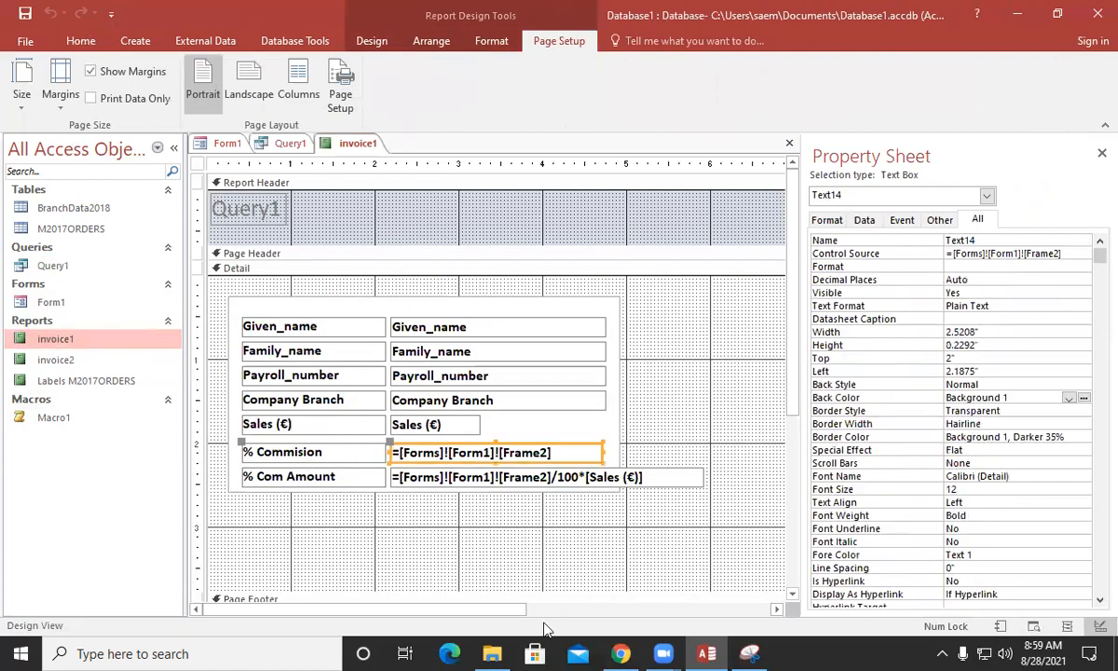
left_click(517, 477)
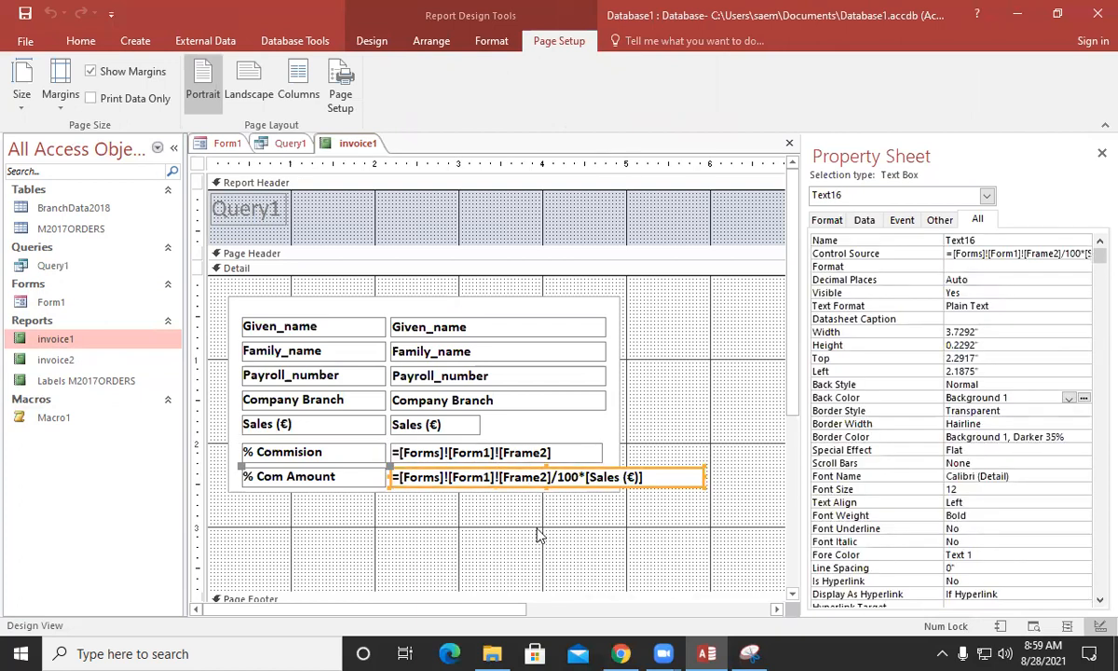
Return to Form1's design and review the Print button, the invoice type option group and the commission option group
left_click(220, 143)
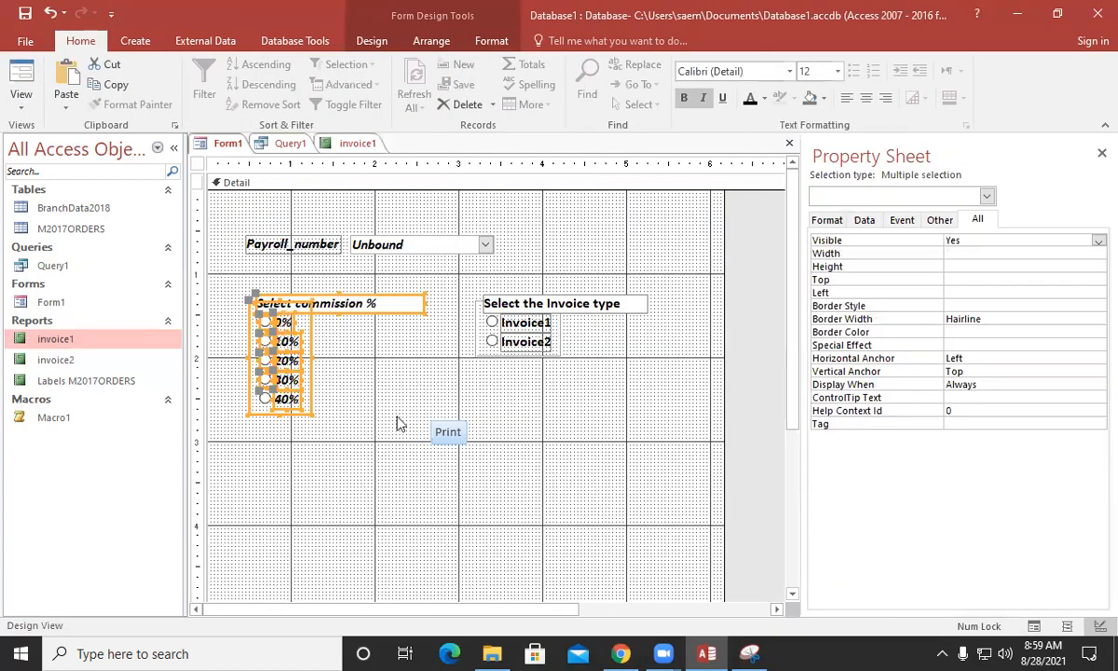
left_click(392, 395)
left_click_drag(391, 403, 508, 494)
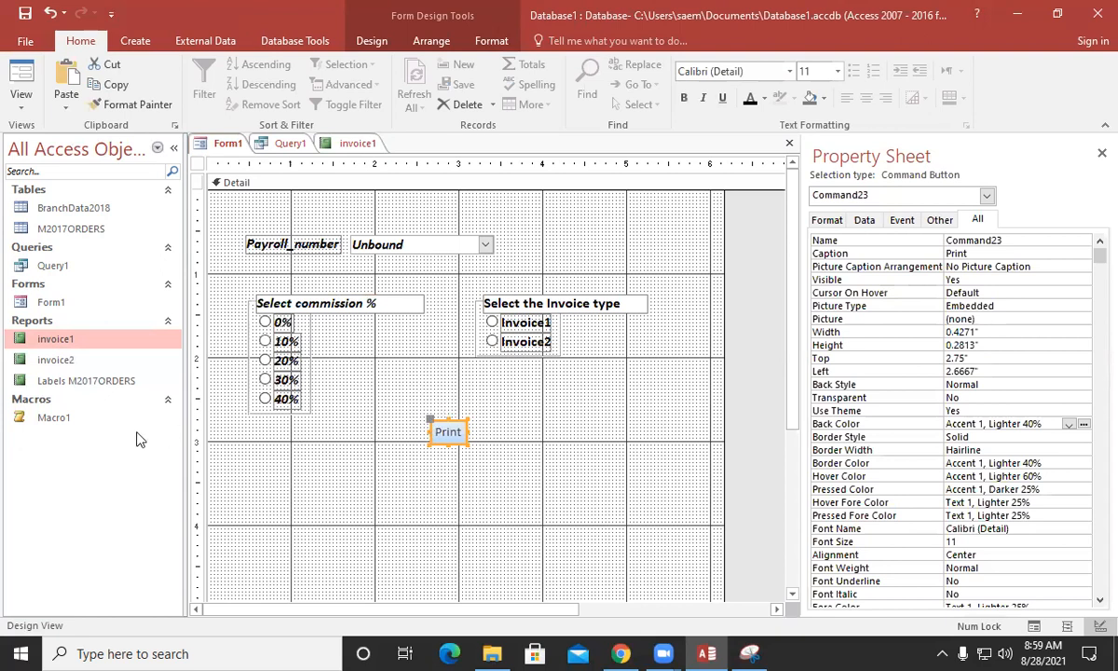
left_click(503, 368)
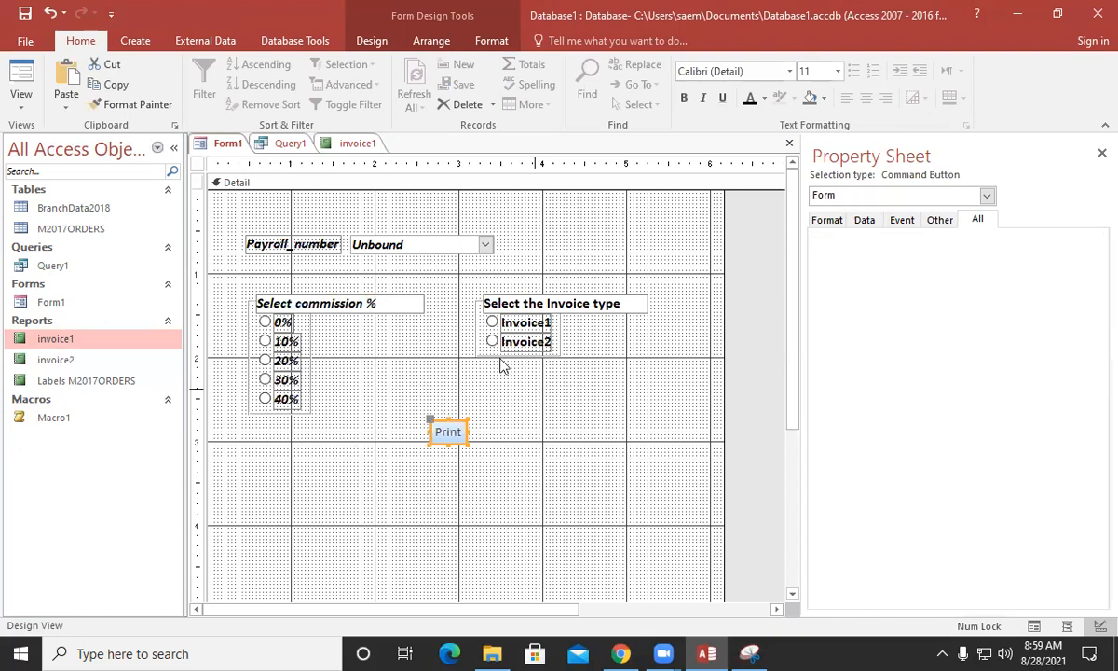
left_click_drag(471, 277, 622, 367)
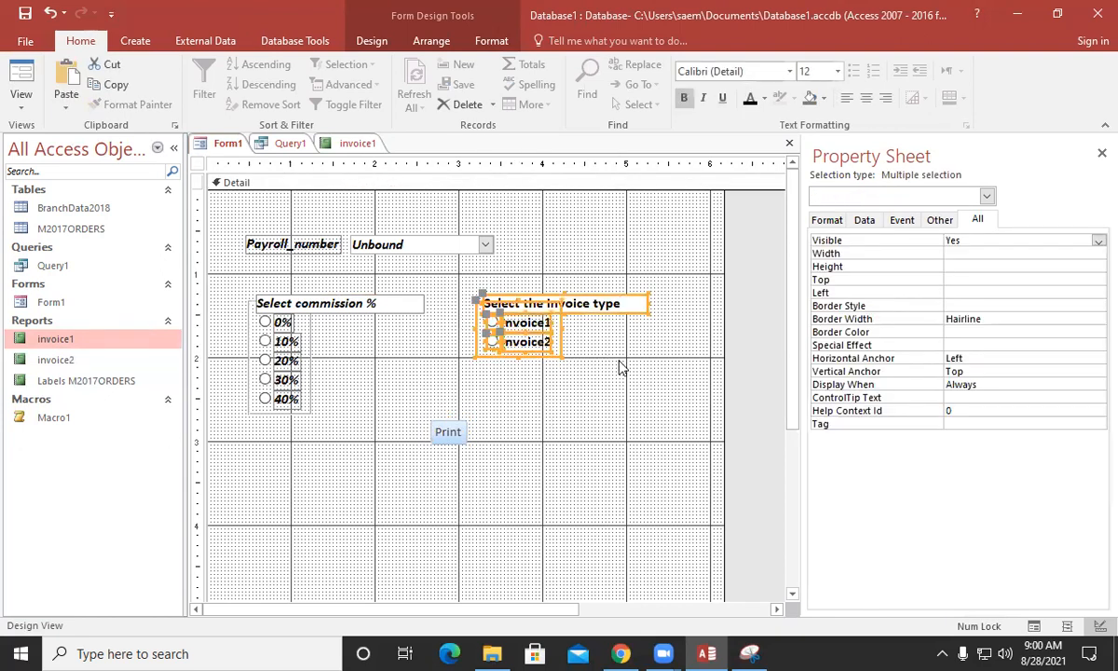
left_click(623, 367)
left_click(447, 431)
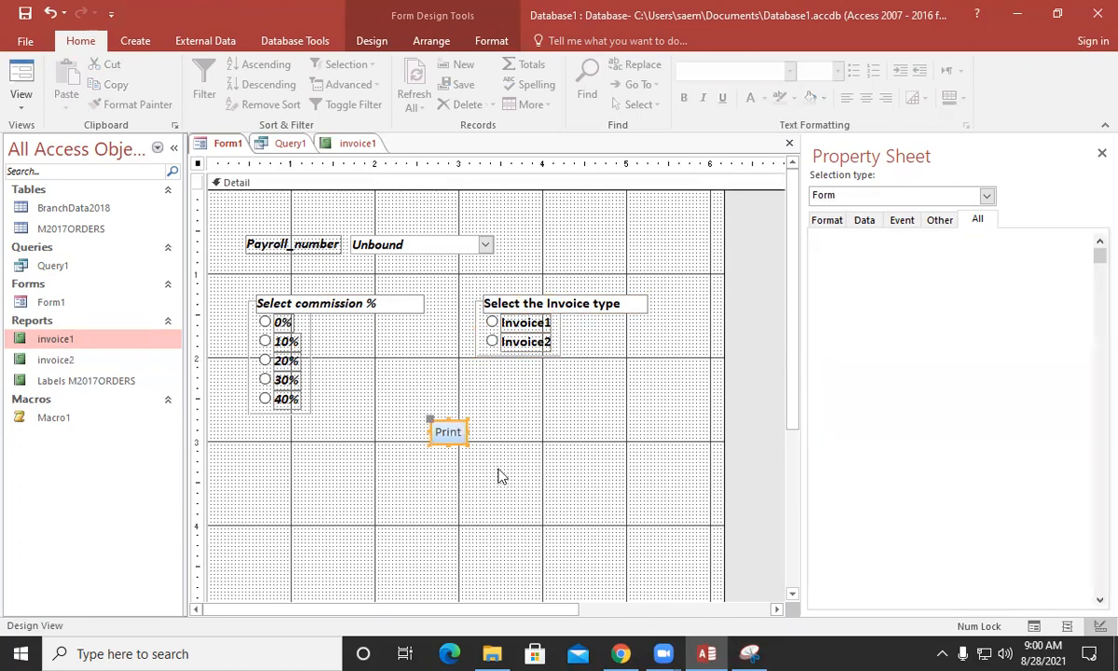
left_click(504, 420)
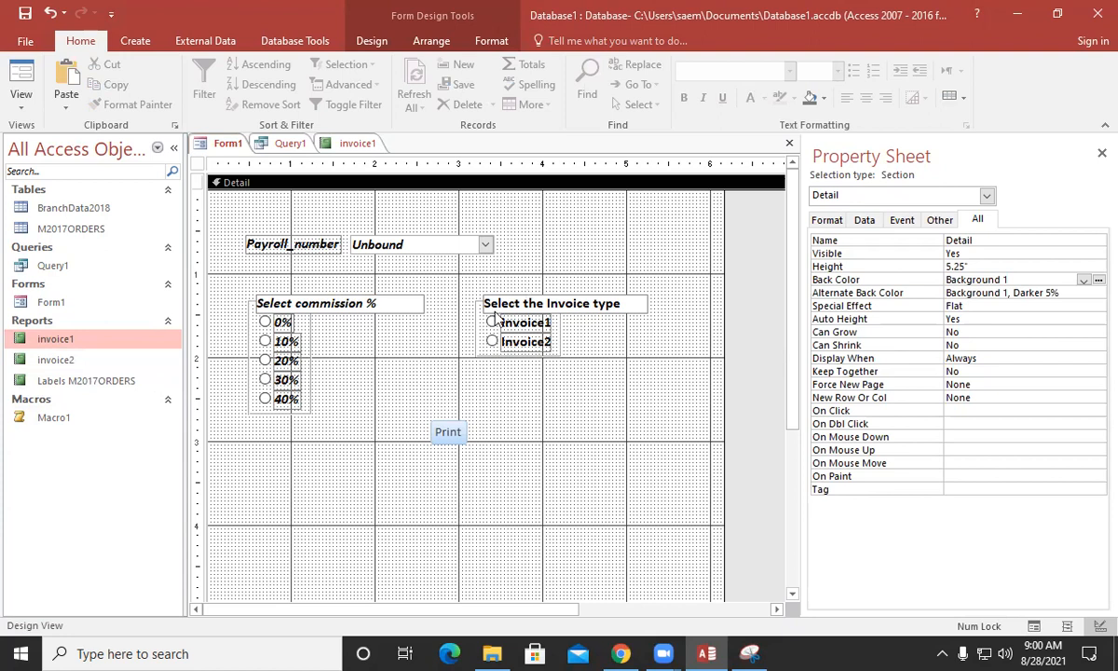
left_click_drag(213, 258, 332, 474)
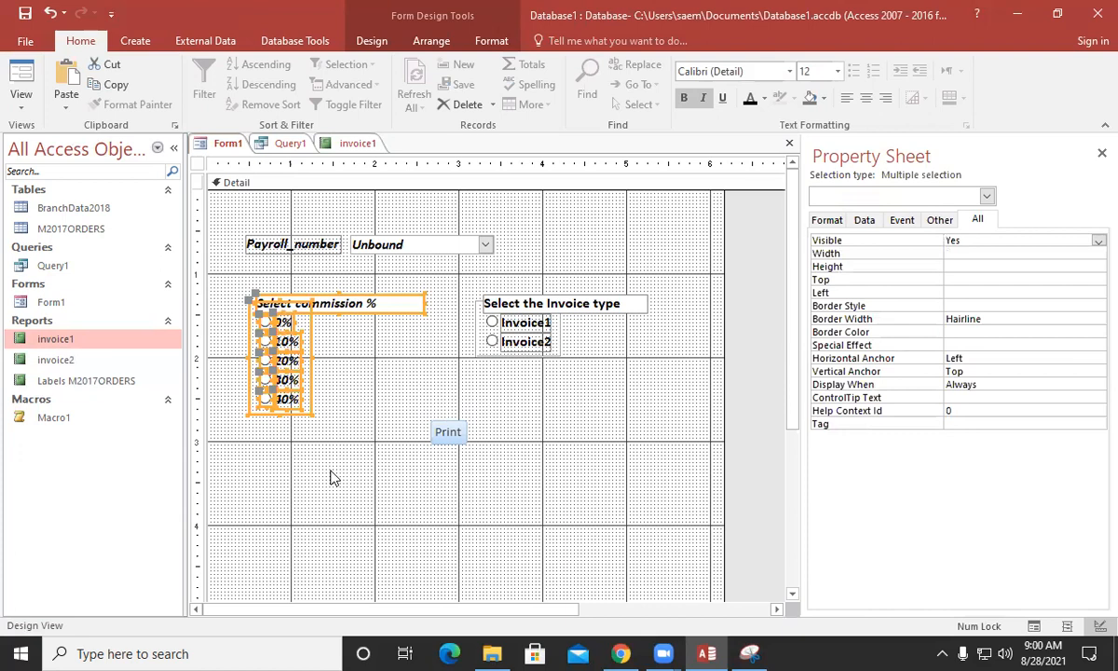